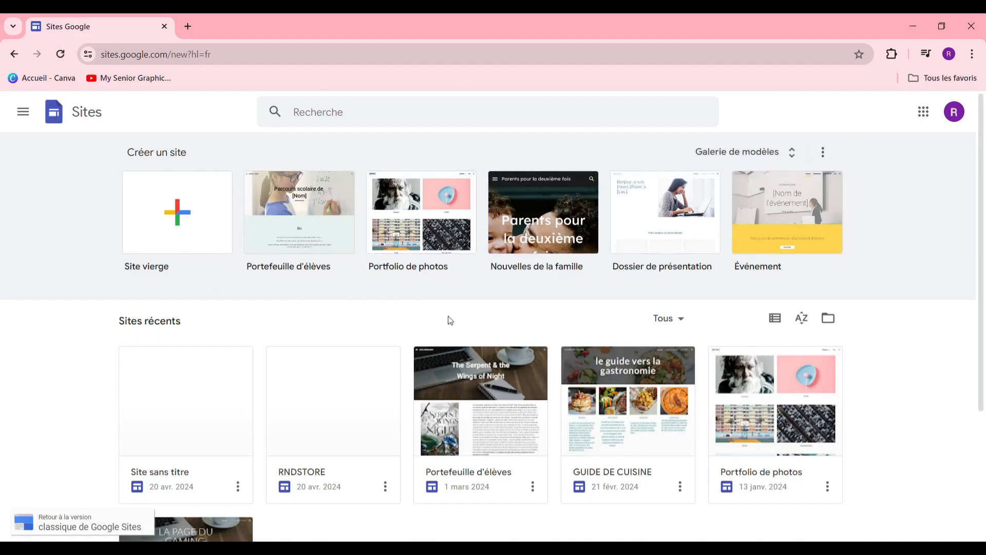
Step: Browse the full template gallery's categories, then start a new site from Site vierge
{"action": "scroll", "coordinate": [375, 269], "scroll_direction": "down", "scroll_amount": 3}
{"action": "scroll", "coordinate": [339, 231], "scroll_direction": "up", "scroll_amount": 3}
{"action": "left_click", "coordinate": [768, 153]}
{"action": "scroll", "coordinate": [486, 258], "scroll_direction": "down", "scroll_amount": 10}
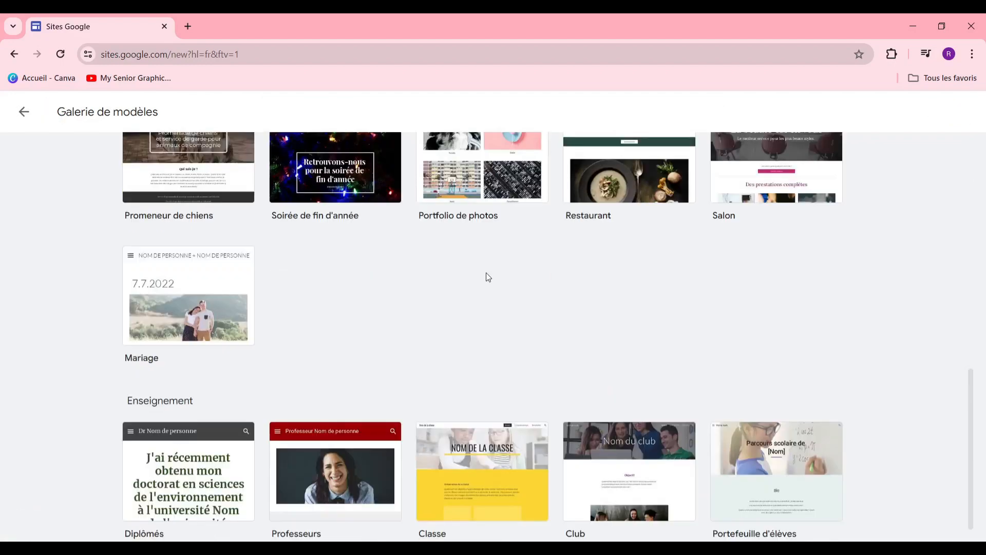
{"action": "scroll", "coordinate": [463, 283], "scroll_direction": "up", "scroll_amount": 3}
{"action": "scroll", "coordinate": [454, 289], "scroll_direction": "down", "scroll_amount": 3}
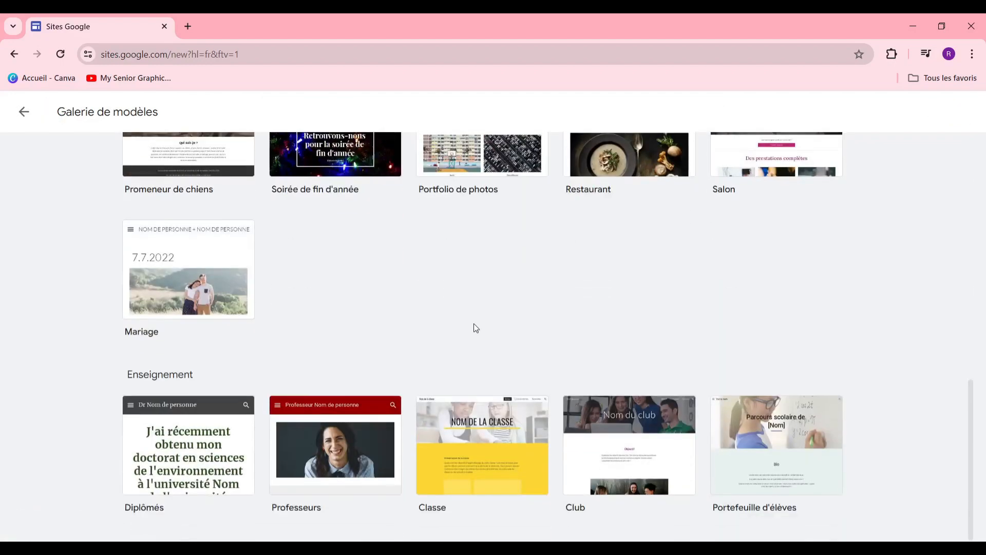
{"action": "scroll", "coordinate": [472, 327], "scroll_direction": "up", "scroll_amount": 10}
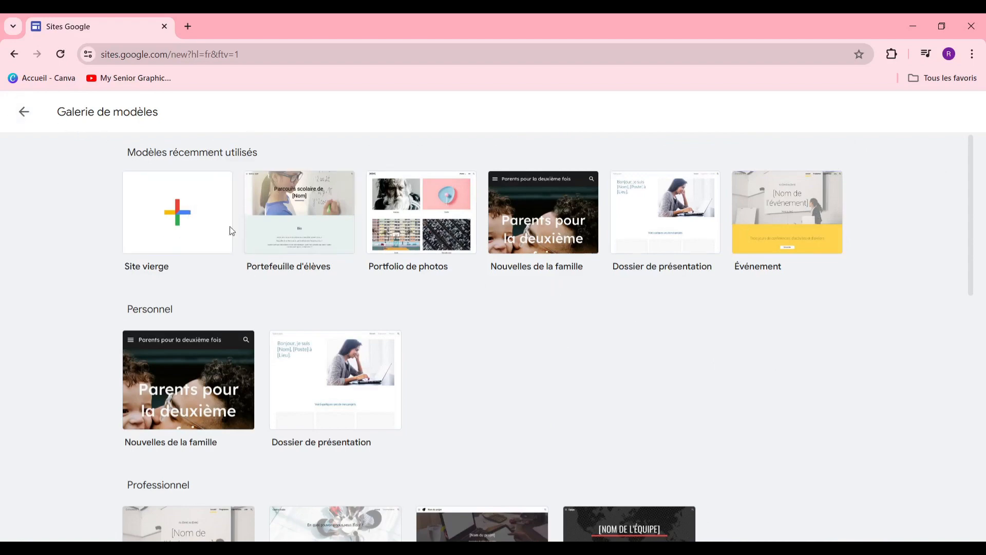
{"action": "left_click", "coordinate": [181, 199]}
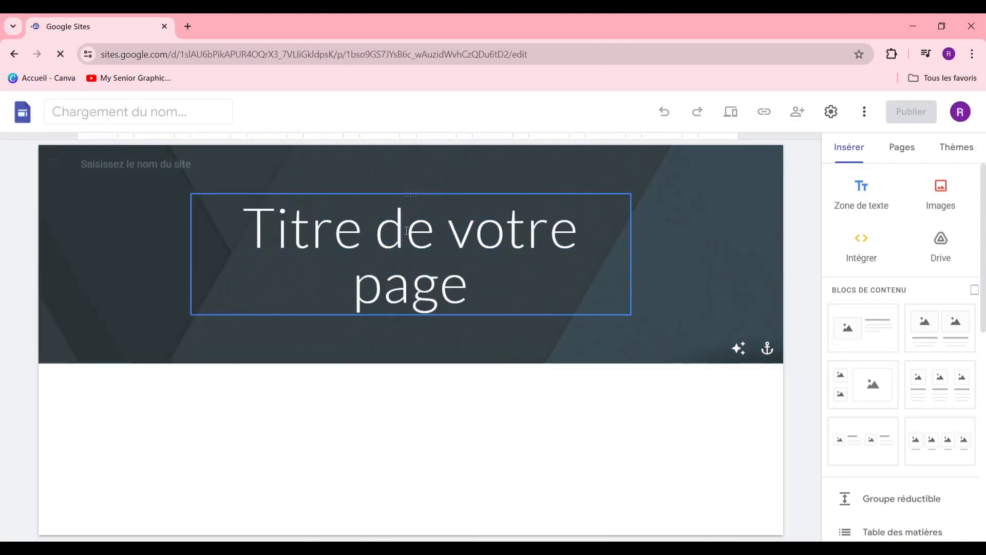
Step: Select the 'Titre de votre page' title block and dismiss the template gallery suggestion
{"action": "left_click", "coordinate": [327, 215]}
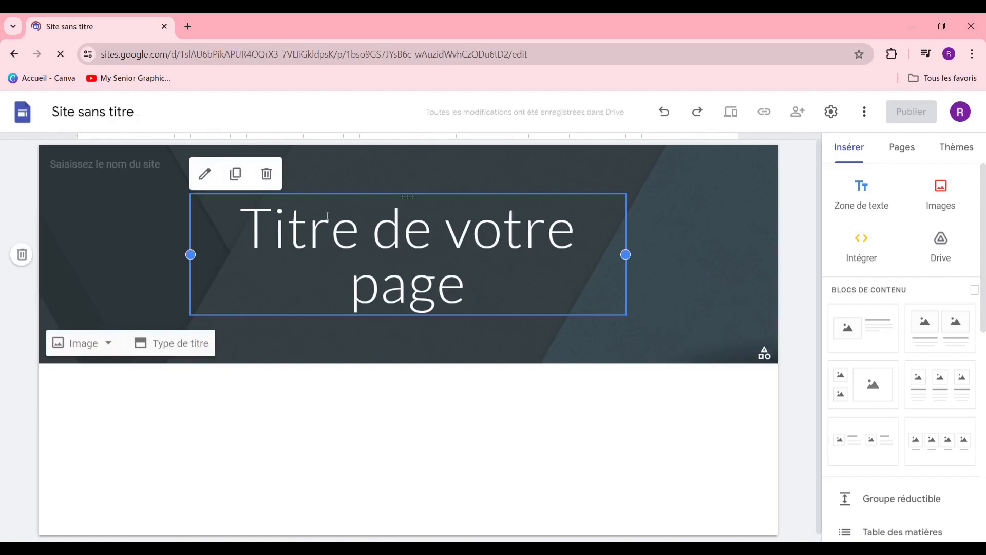
{"action": "scroll", "coordinate": [577, 309], "scroll_direction": "down", "scroll_amount": 1}
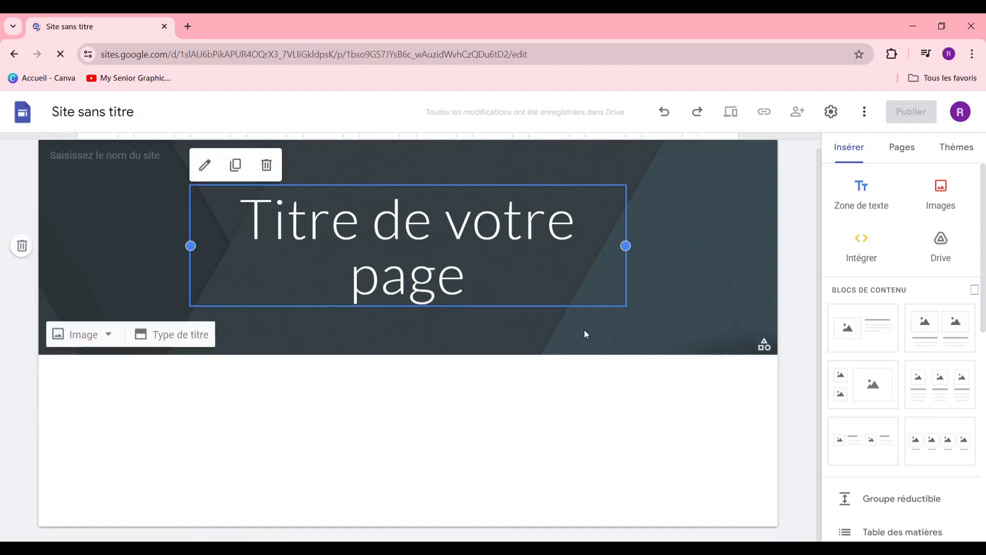
{"action": "scroll", "coordinate": [593, 365], "scroll_direction": "up", "scroll_amount": 1}
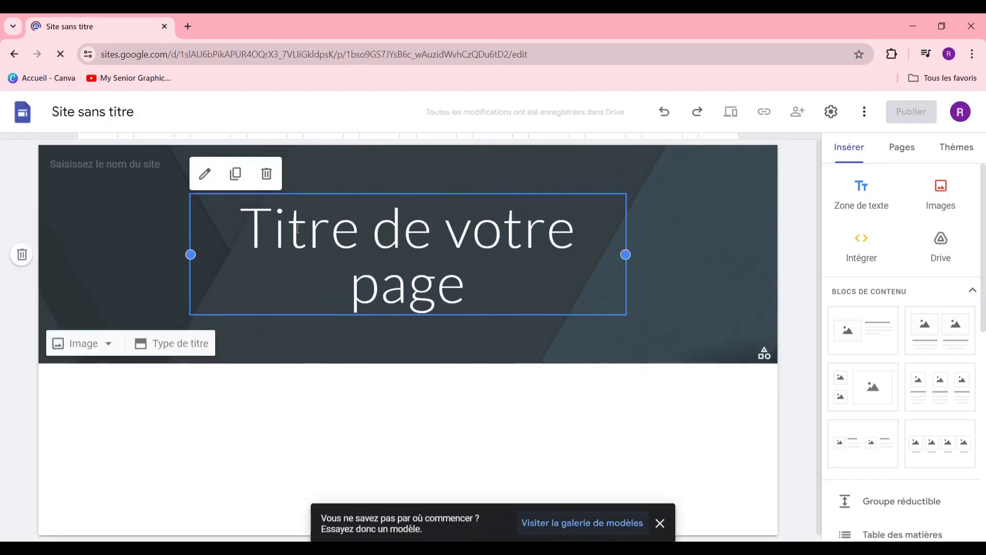
{"action": "left_click", "coordinate": [658, 526]}
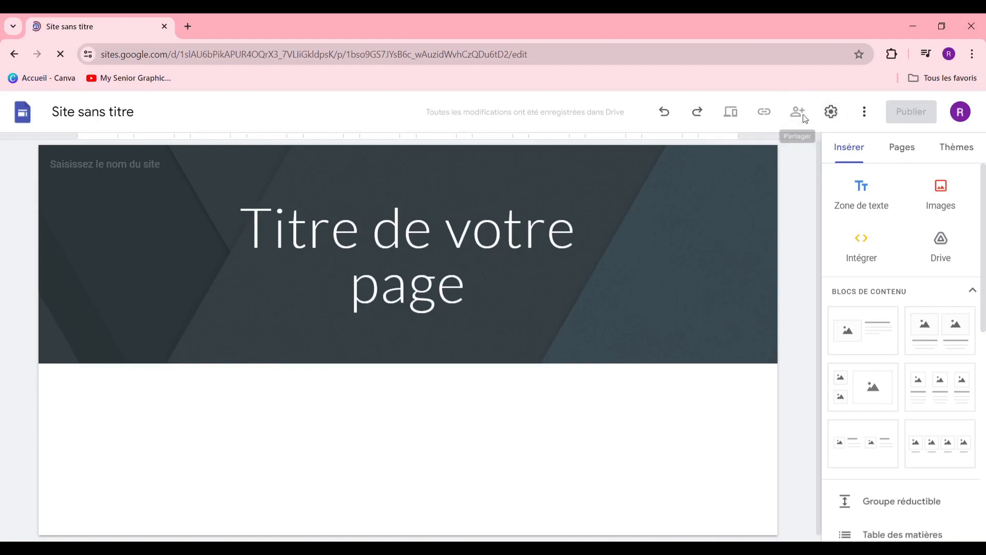
{"action": "left_click", "coordinate": [836, 117]}
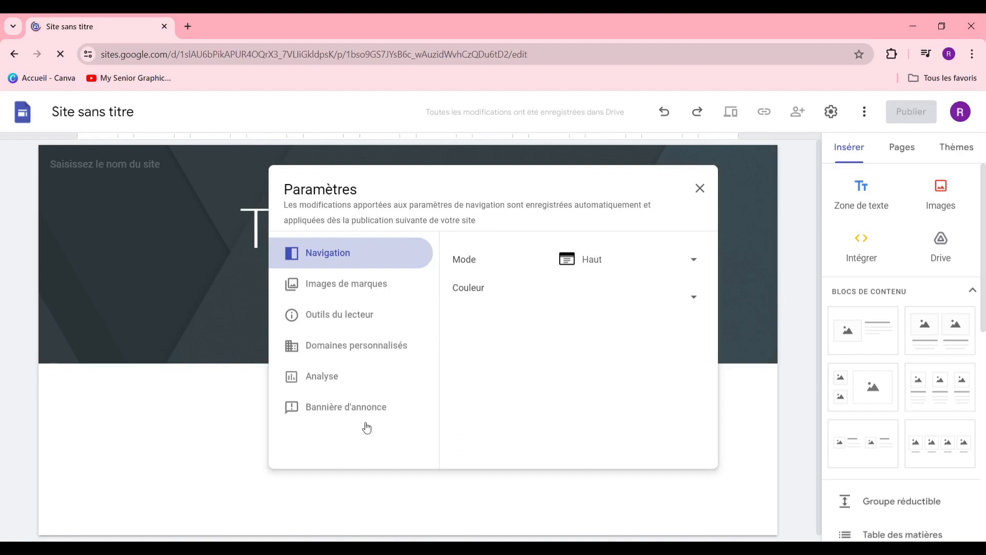
{"action": "left_click", "coordinate": [699, 194]}
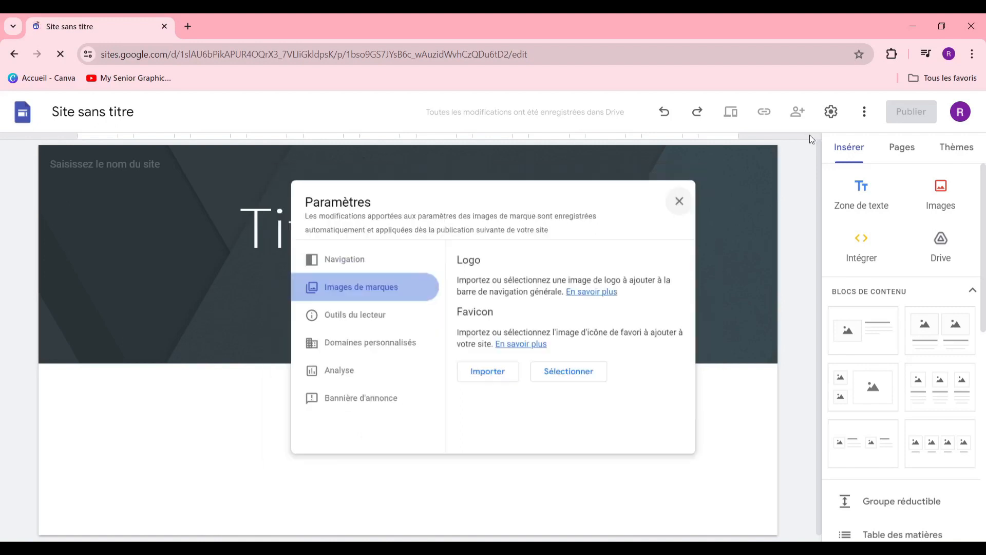
{"action": "left_click", "coordinate": [865, 111]}
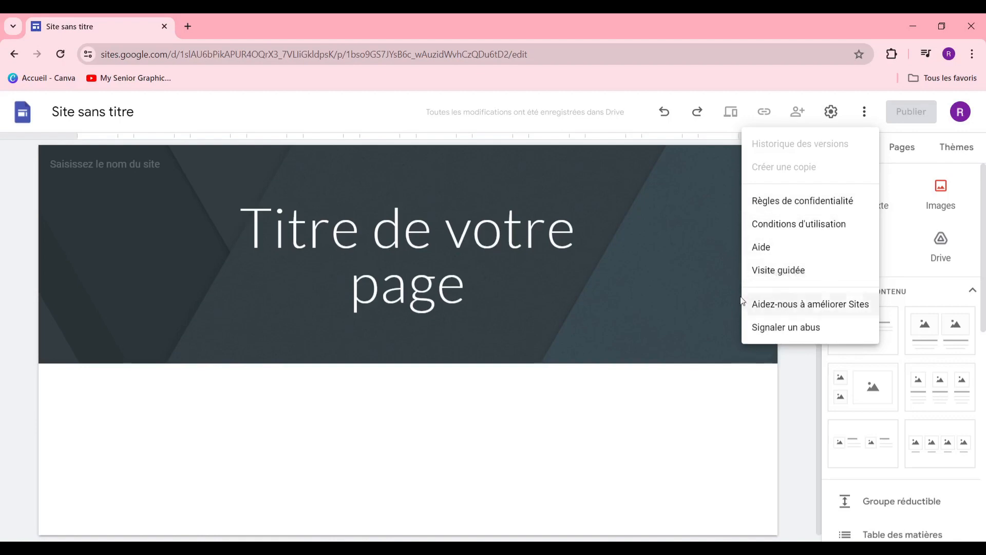
{"action": "left_click", "coordinate": [617, 418]}
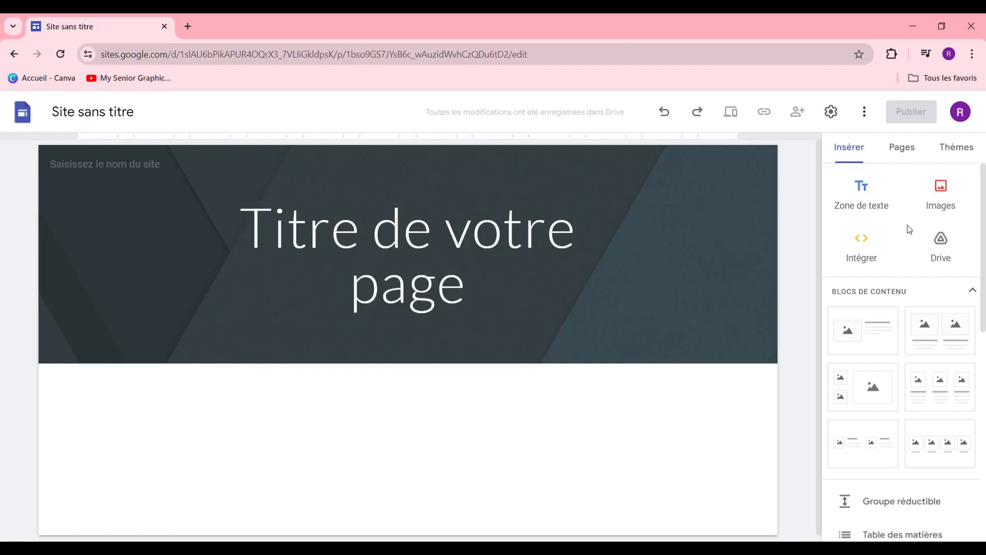
Step: Look through the Insérer panel, then show the page list containing only Accueil
{"action": "scroll", "coordinate": [909, 230], "scroll_direction": "down", "scroll_amount": 5}
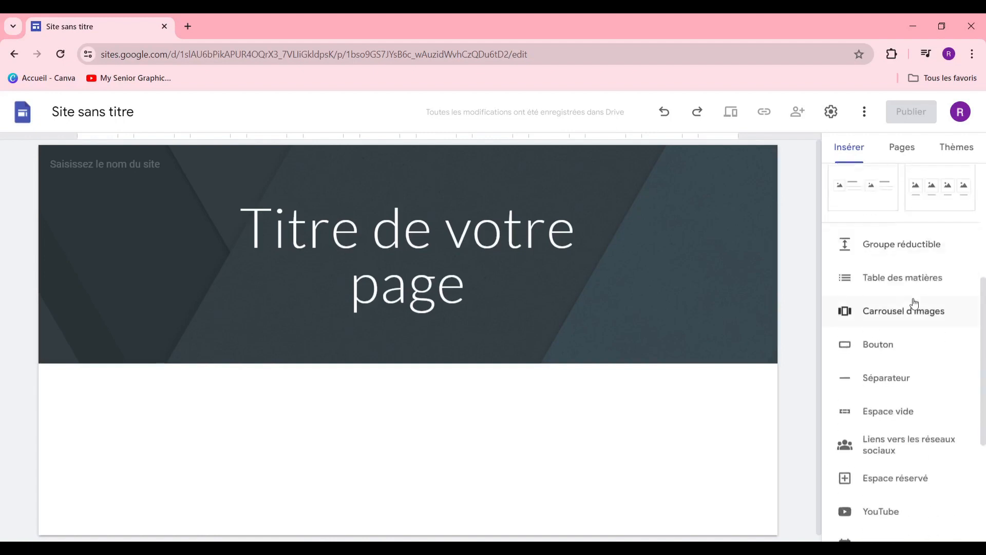
{"action": "scroll", "coordinate": [914, 303], "scroll_direction": "down", "scroll_amount": 3}
{"action": "scroll", "coordinate": [914, 310], "scroll_direction": "up", "scroll_amount": 4}
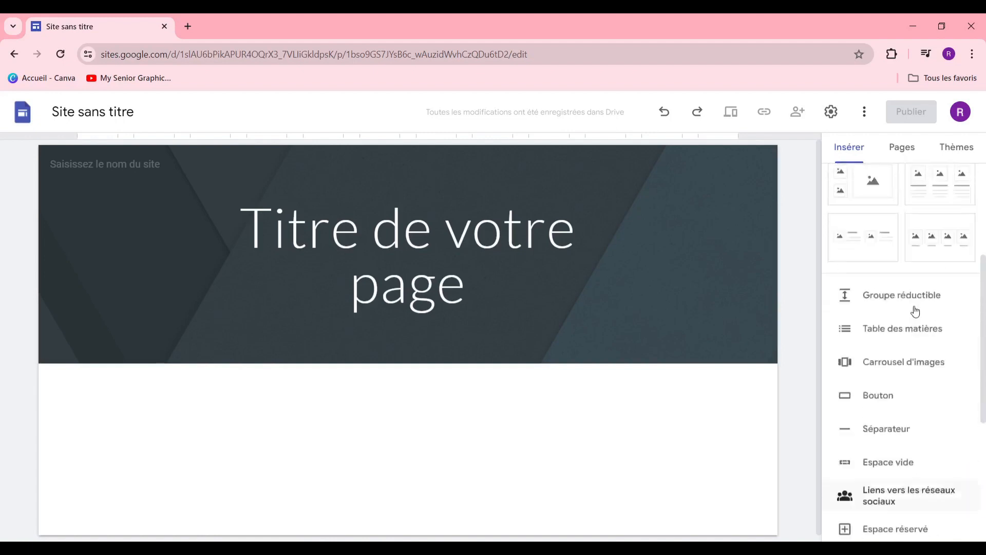
{"action": "scroll", "coordinate": [916, 312], "scroll_direction": "up", "scroll_amount": 3}
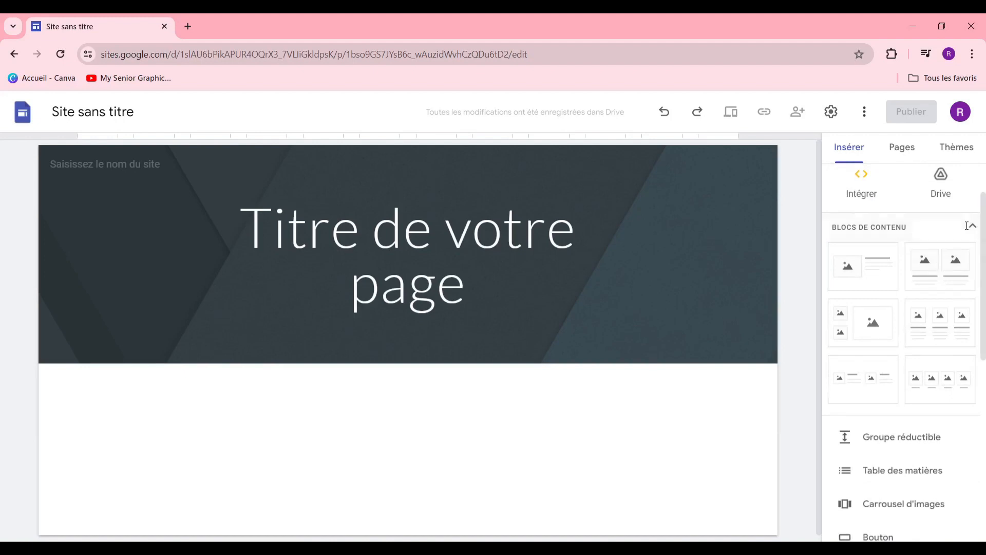
{"action": "scroll", "coordinate": [912, 226], "scroll_direction": "up", "scroll_amount": 2}
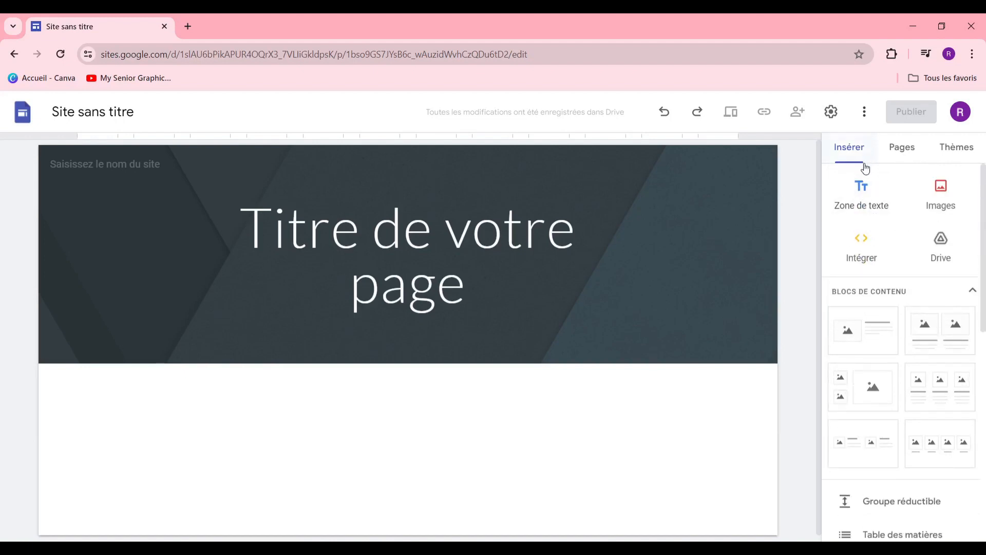
{"action": "left_click", "coordinate": [904, 150]}
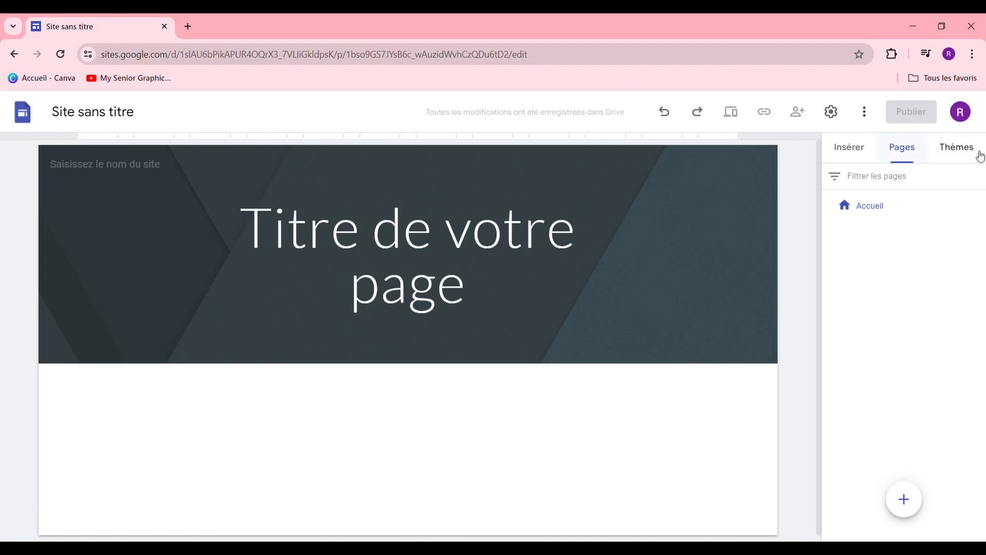
Step: Preview the Simple theme in pink, teal, purple and finally black
{"action": "left_click", "coordinate": [958, 153]}
{"action": "scroll", "coordinate": [948, 206], "scroll_direction": "down", "scroll_amount": 5}
{"action": "scroll", "coordinate": [940, 286], "scroll_direction": "up", "scroll_amount": 4}
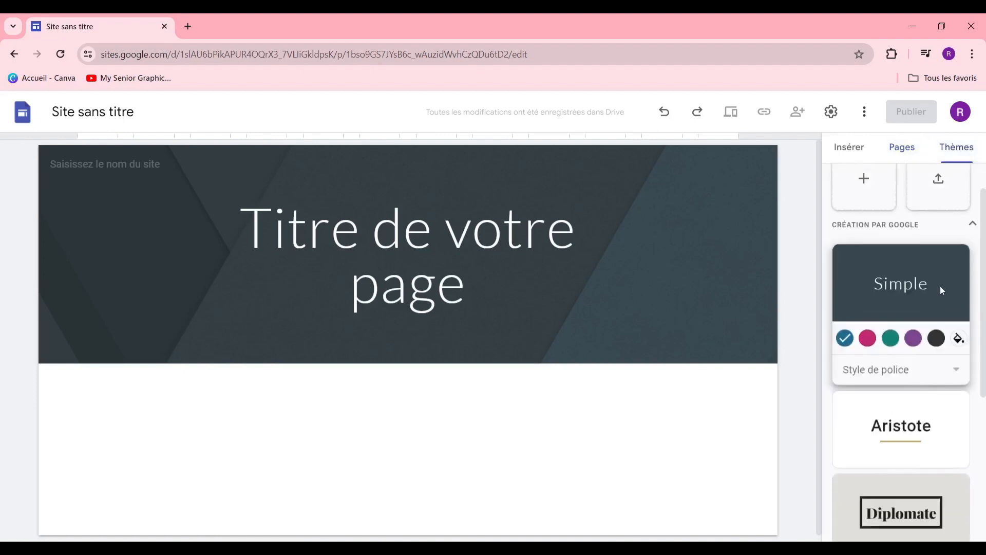
{"action": "scroll", "coordinate": [940, 286], "scroll_direction": "down", "scroll_amount": 5}
{"action": "scroll", "coordinate": [914, 370], "scroll_direction": "up", "scroll_amount": 6}
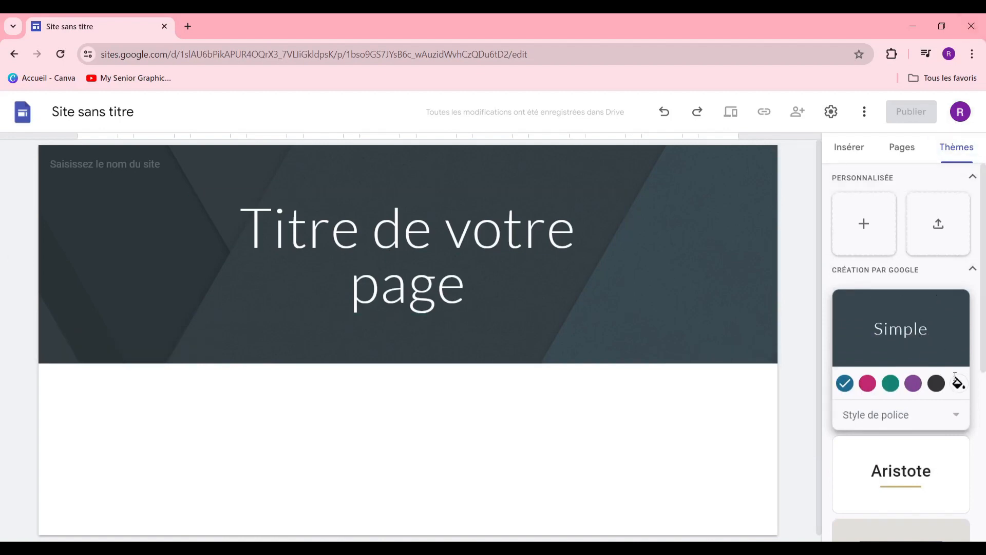
{"action": "scroll", "coordinate": [946, 371], "scroll_direction": "down", "scroll_amount": 5}
{"action": "scroll", "coordinate": [938, 374], "scroll_direction": "up", "scroll_amount": 4}
{"action": "scroll", "coordinate": [942, 376], "scroll_direction": "down", "scroll_amount": 2}
{"action": "scroll", "coordinate": [942, 375], "scroll_direction": "up", "scroll_amount": 3}
{"action": "left_click", "coordinate": [871, 387]}
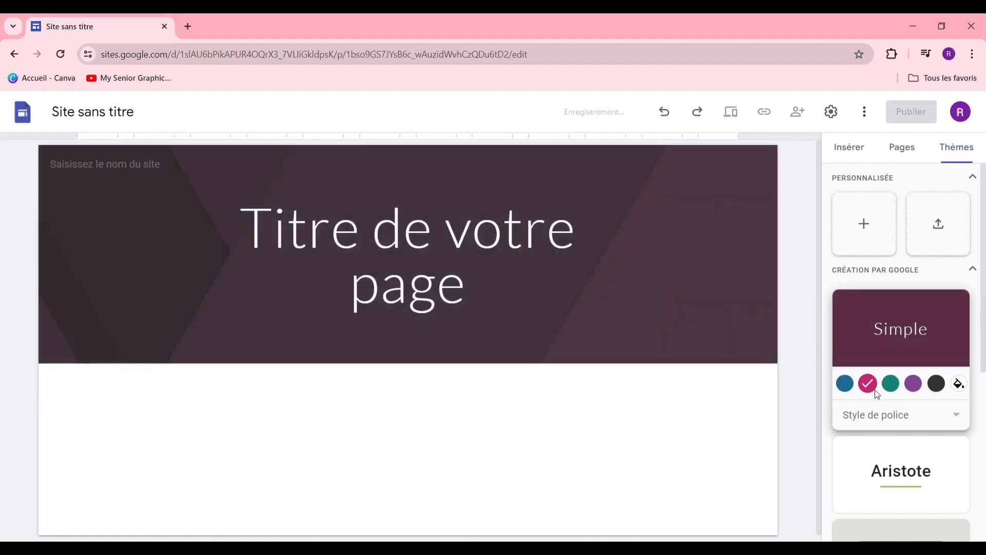
{"action": "left_click", "coordinate": [890, 384]}
{"action": "left_click", "coordinate": [910, 385]}
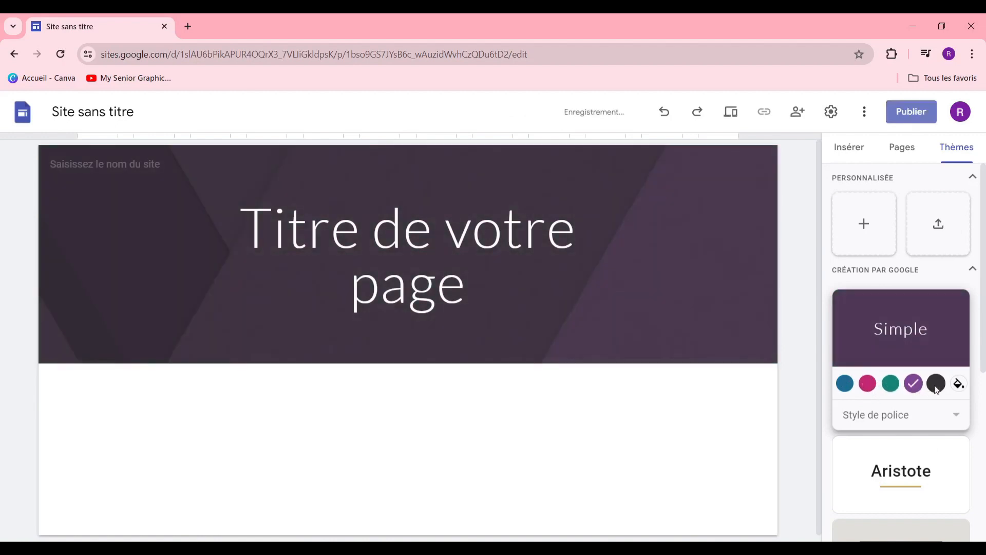
{"action": "left_click", "coordinate": [936, 383]}
Step: Apply the Diplomate theme with its dark photo header
{"action": "scroll", "coordinate": [900, 403], "scroll_direction": "down", "scroll_amount": 3}
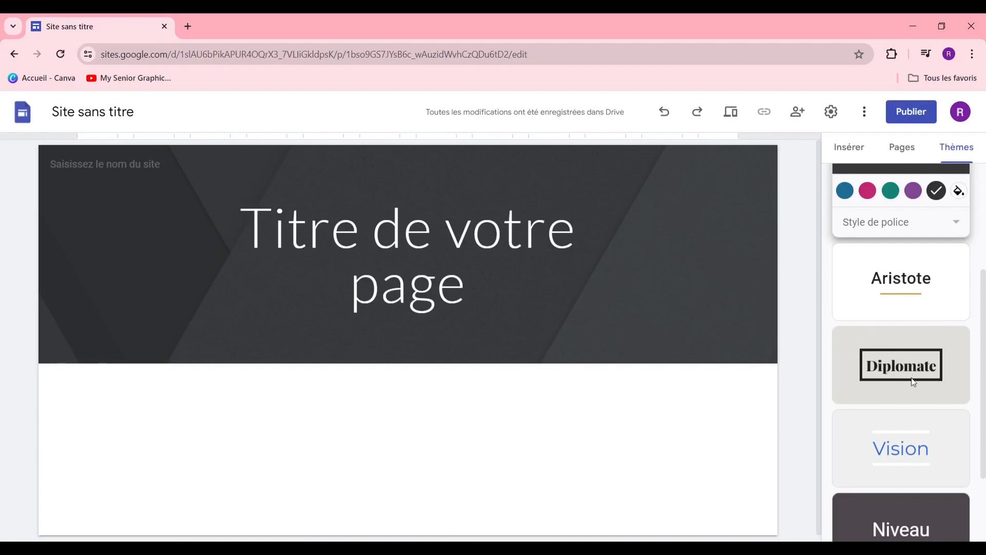
{"action": "scroll", "coordinate": [913, 383], "scroll_direction": "up", "scroll_amount": 4}
{"action": "scroll", "coordinate": [912, 404], "scroll_direction": "down", "scroll_amount": 2}
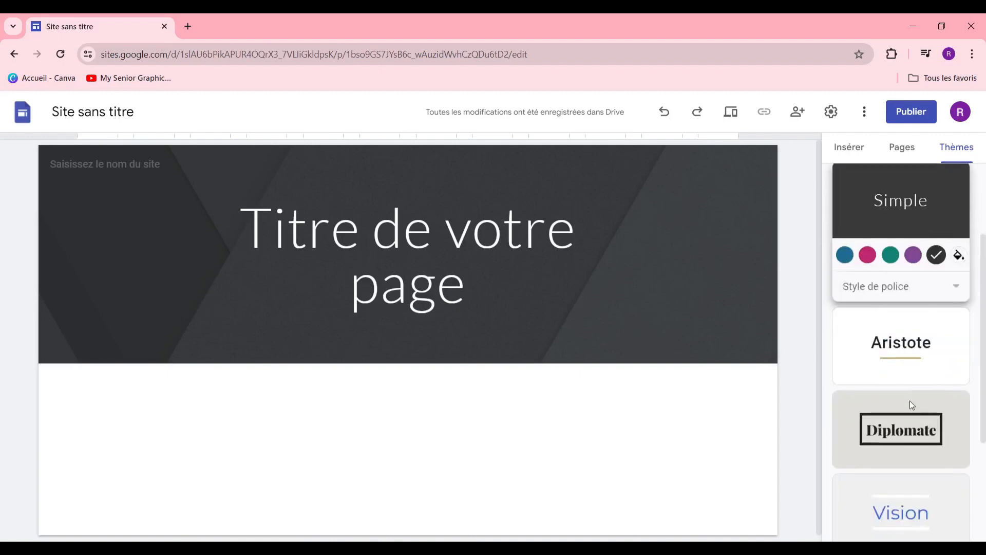
{"action": "scroll", "coordinate": [914, 419], "scroll_direction": "down", "scroll_amount": 2}
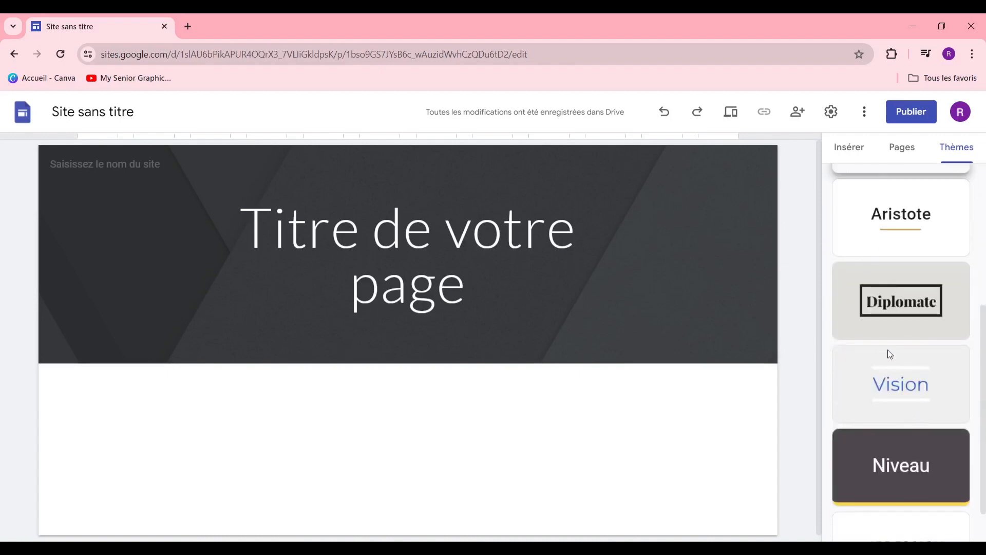
{"action": "left_click", "coordinate": [922, 299]}
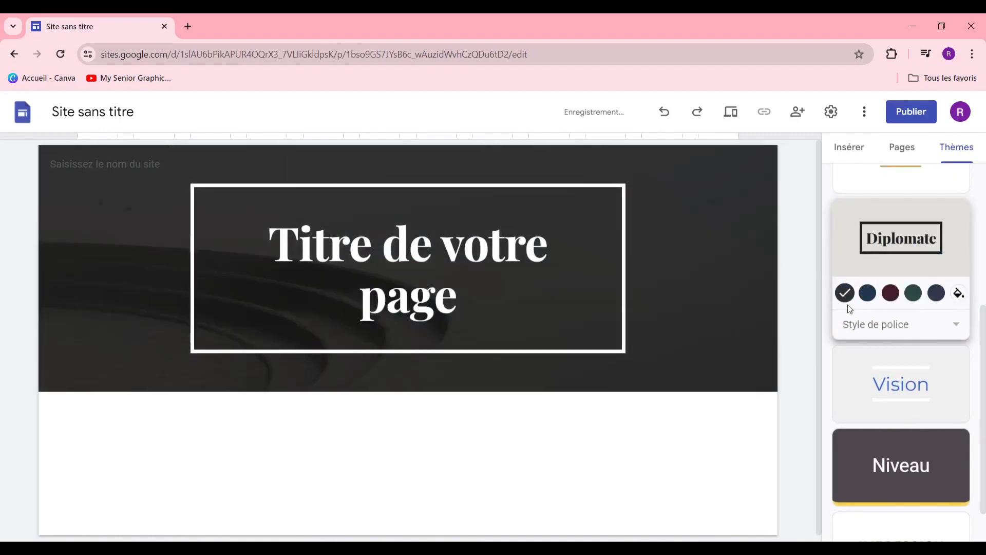
{"action": "scroll", "coordinate": [874, 359], "scroll_direction": "up", "scroll_amount": 5}
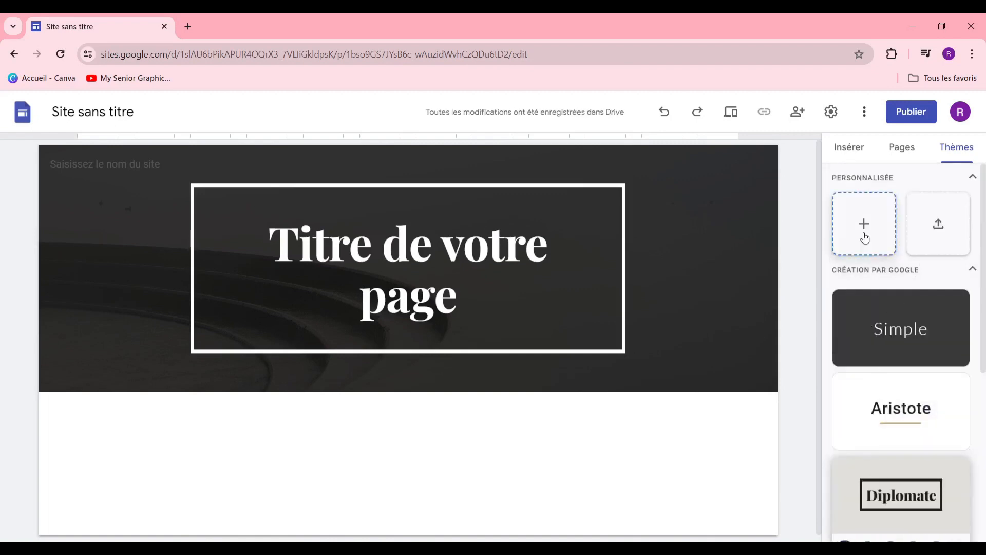
{"action": "mouse_move", "coordinate": [139, 313]}
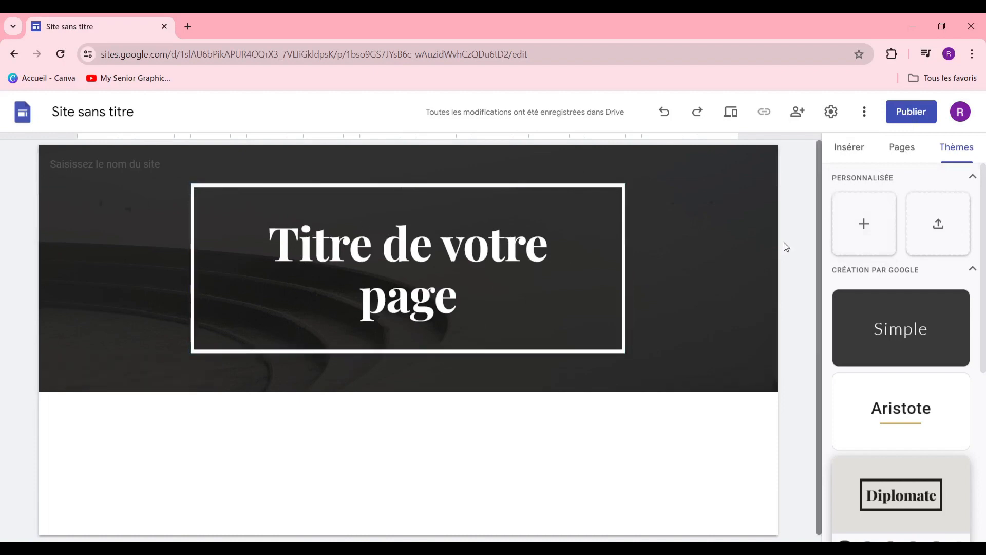
{"action": "scroll", "coordinate": [640, 321], "scroll_direction": "down", "scroll_amount": 1}
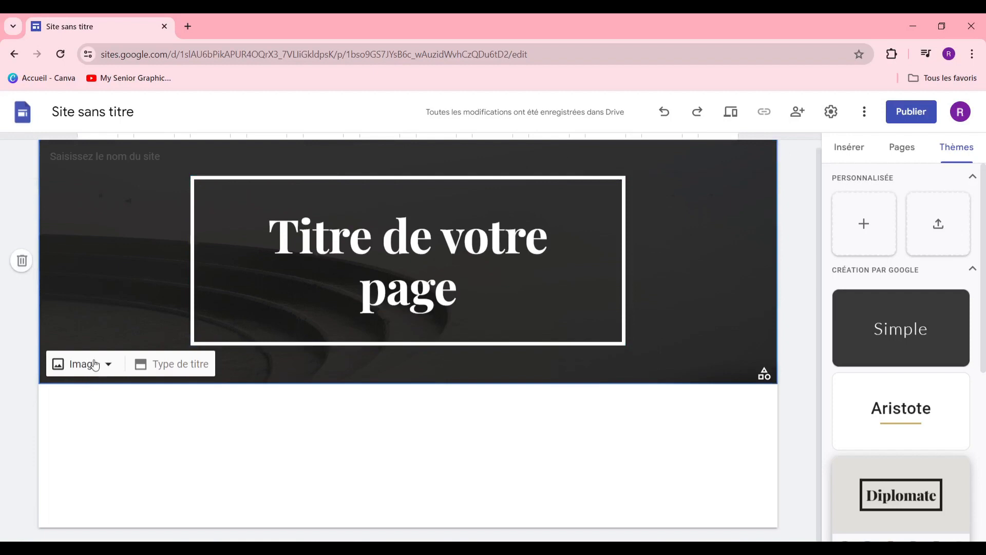
Step: Enter RNDESIGN as the site name in the header's site-name field
{"action": "triple_click", "coordinate": [478, 238]}
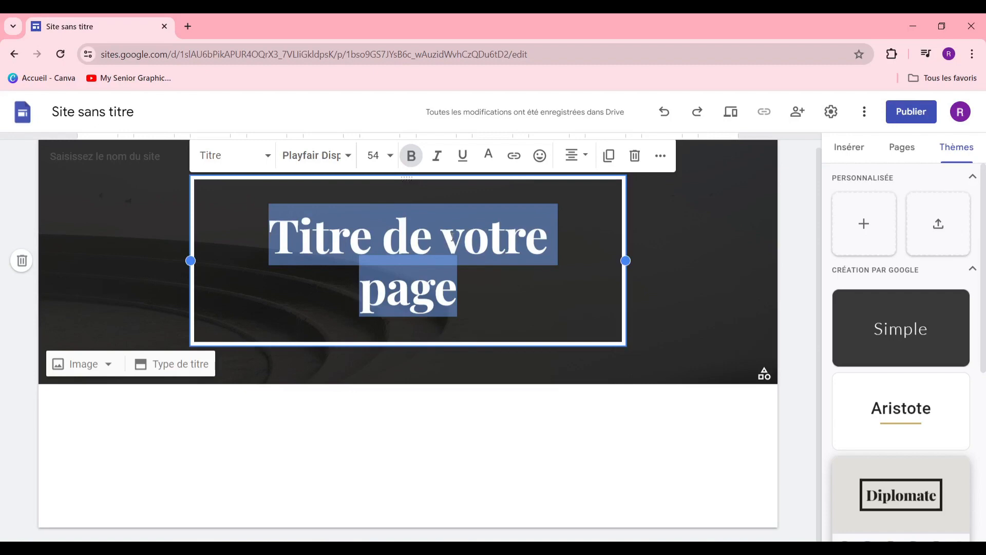
{"action": "left_click", "coordinate": [148, 153]}
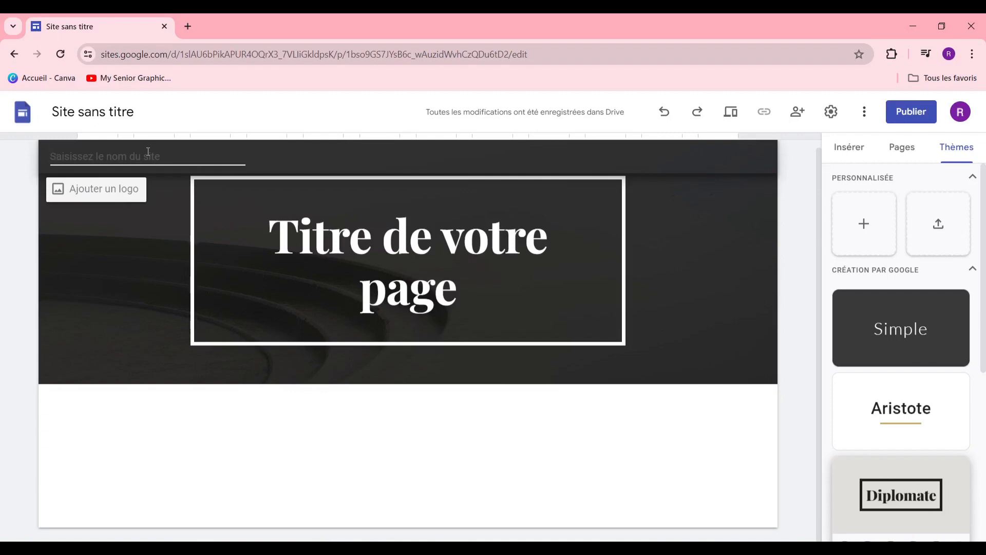
{"action": "type", "text": "END"}
{"action": "type", "text": "ESIGN"}
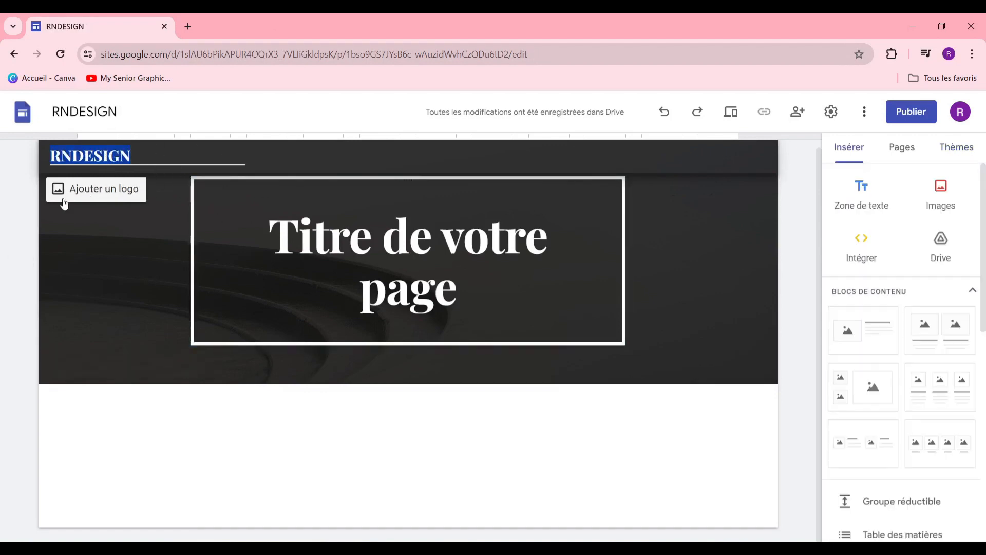
Step: Start adding a site logo, abandon the computer upload, and pick from existing images instead
{"action": "left_click", "coordinate": [75, 189]}
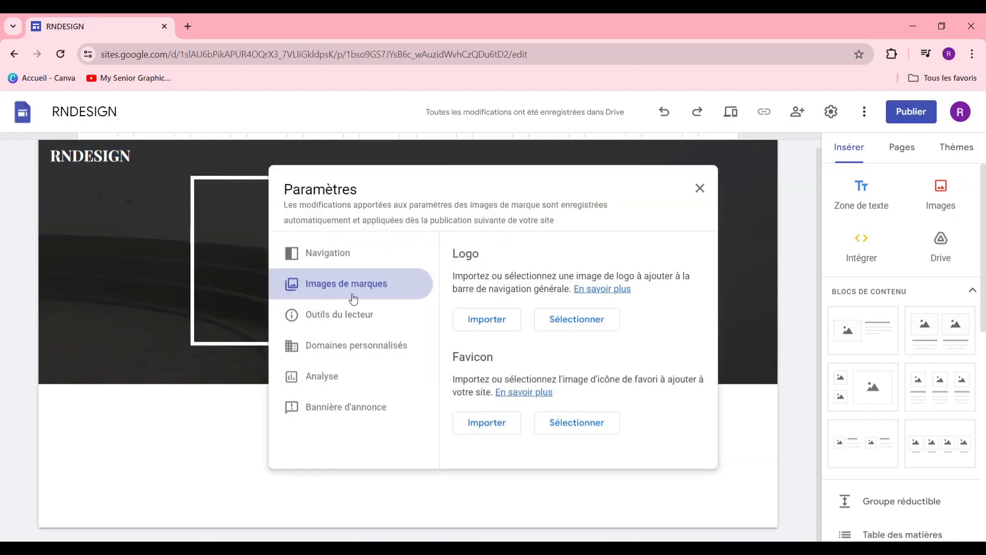
{"action": "left_click", "coordinate": [499, 322]}
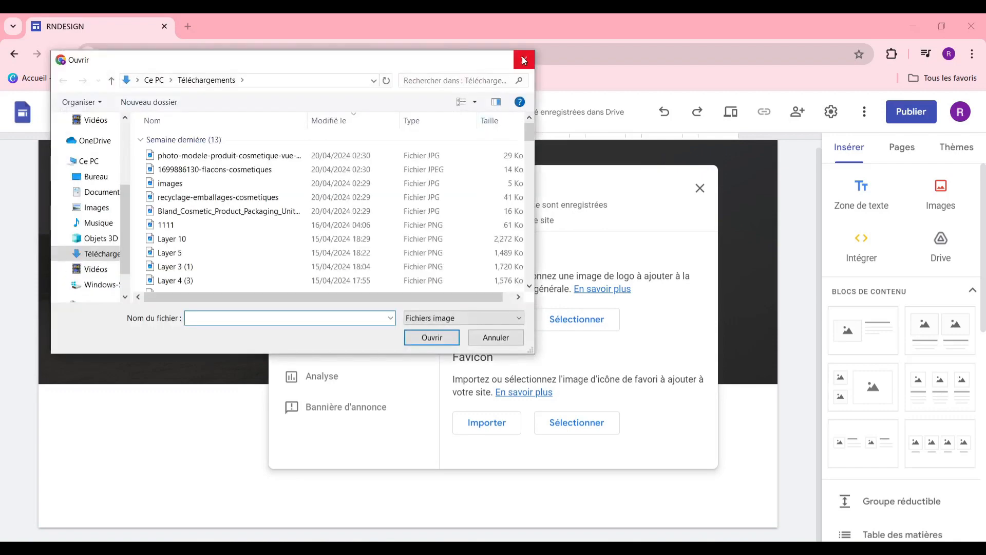
{"action": "left_click", "coordinate": [524, 60]}
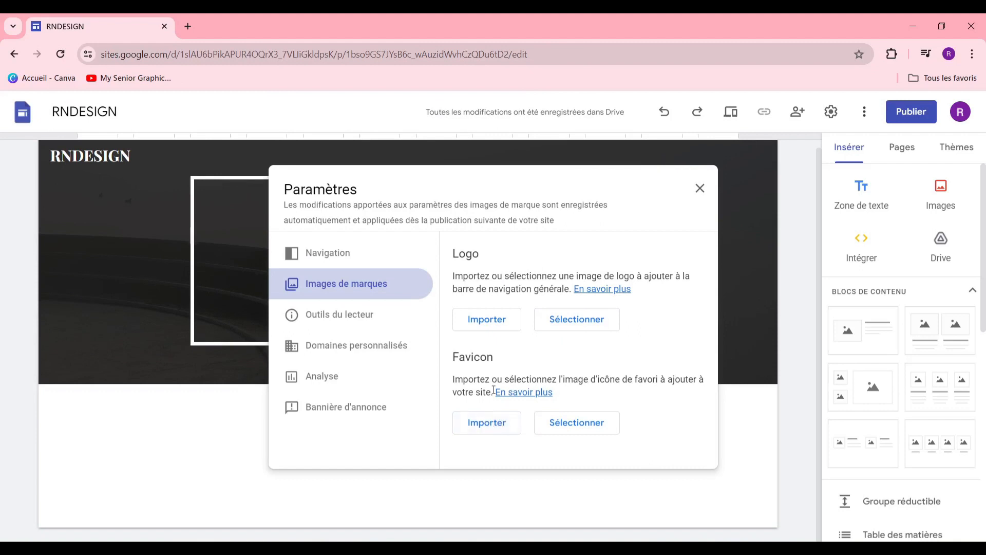
{"action": "left_click", "coordinate": [575, 322]}
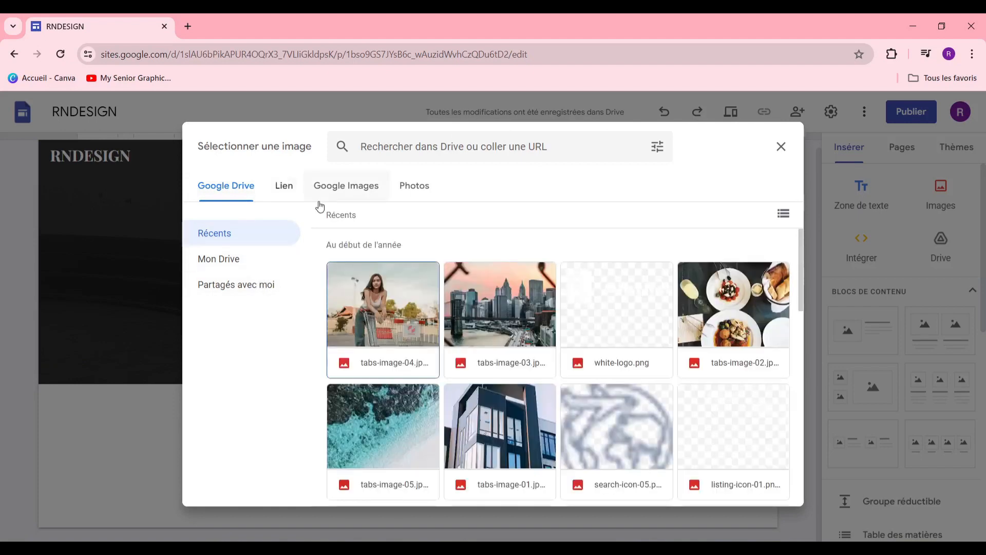
Step: Search Google Images for 'LOGO VETEMENT'
{"action": "left_click", "coordinate": [351, 194]}
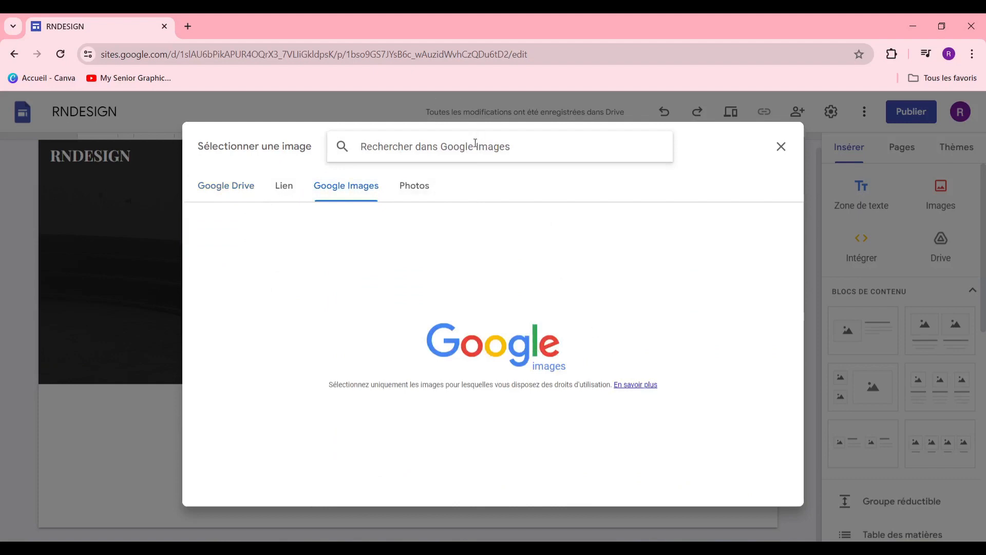
{"action": "type", "text": "LOGP"}
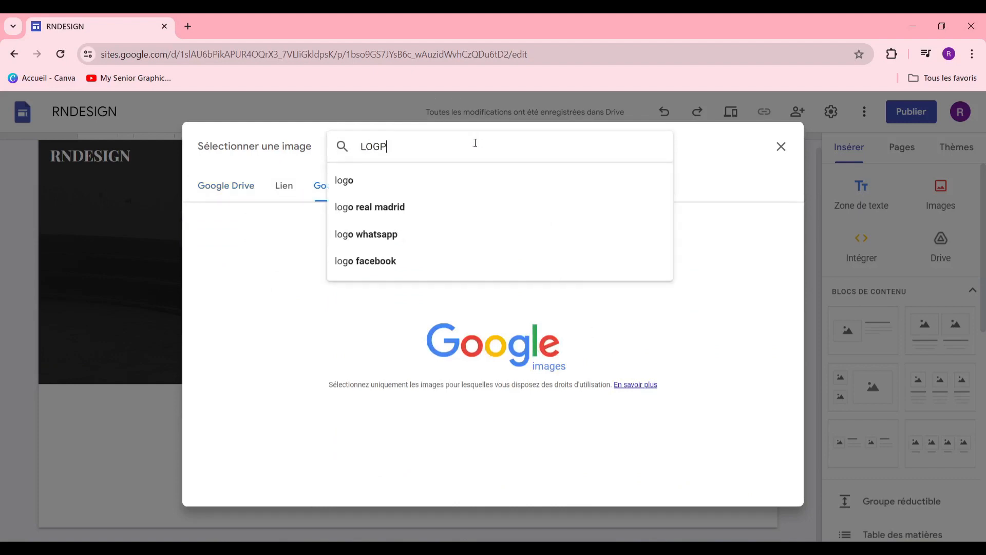
{"action": "key", "text": "BackSpace"}
{"action": "type", "text": "O"}
{"action": "key", "text": "Return"}
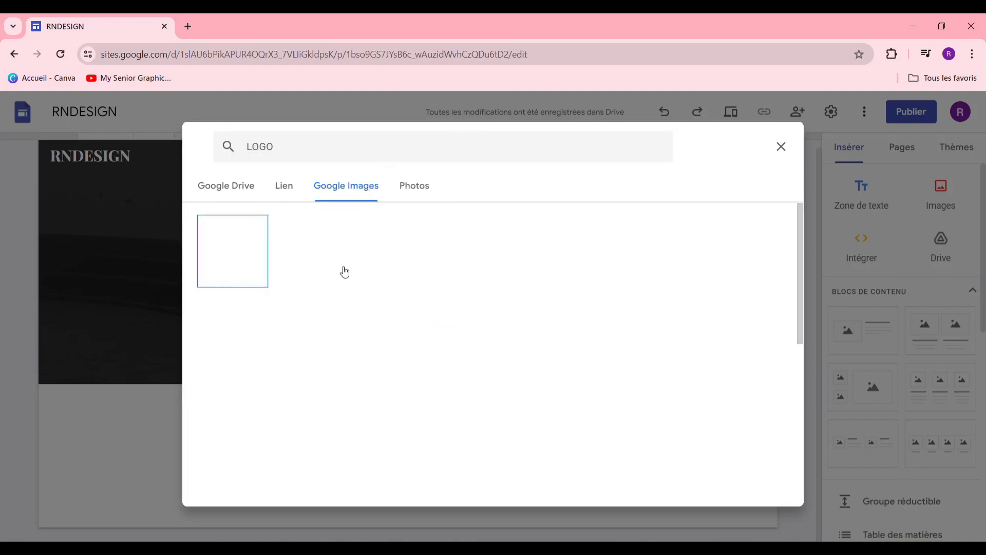
{"action": "scroll", "coordinate": [629, 316], "scroll_direction": "down", "scroll_amount": 3}
{"action": "scroll", "coordinate": [619, 318], "scroll_direction": "down", "scroll_amount": 5}
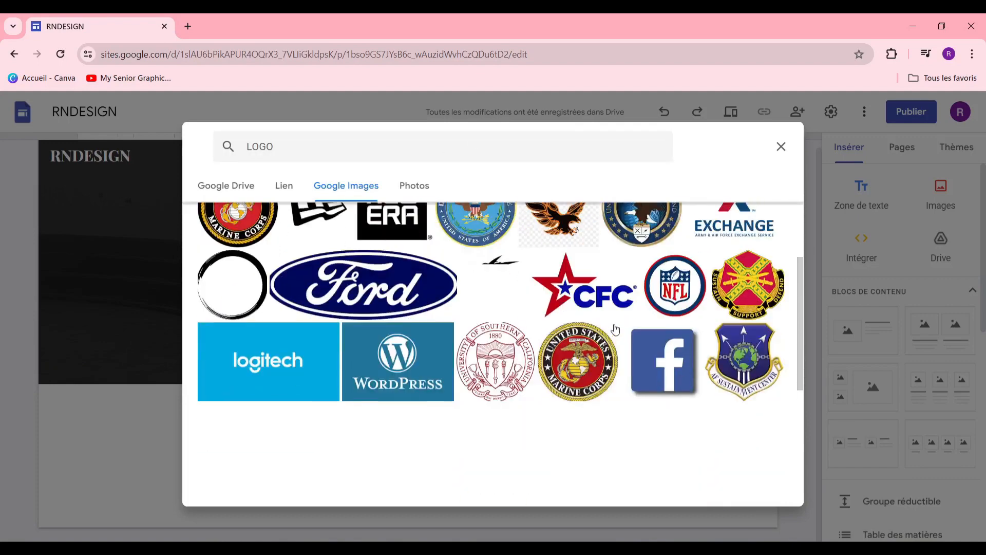
{"action": "left_click", "coordinate": [474, 146]}
{"action": "type", "text": "VETEMENT"}
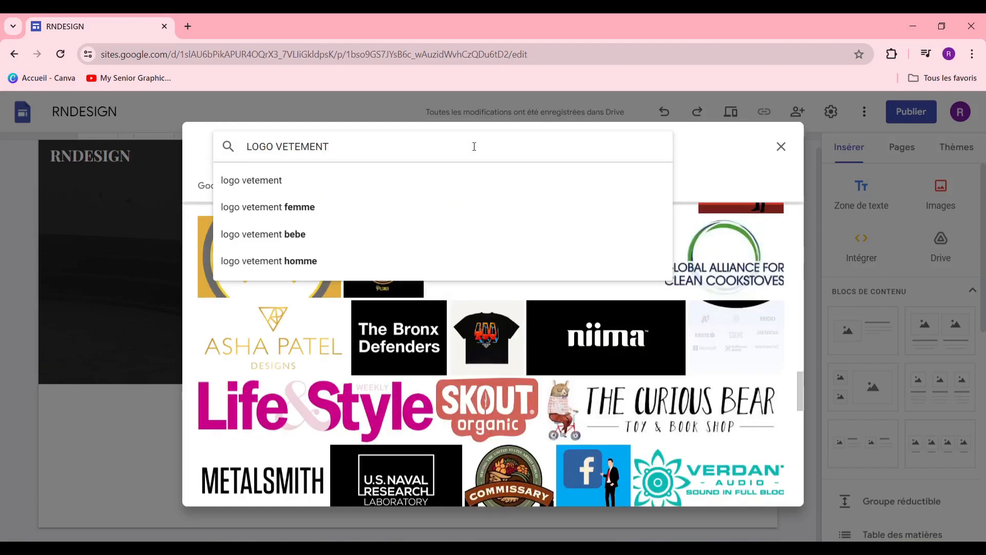
{"action": "key", "text": "Return"}
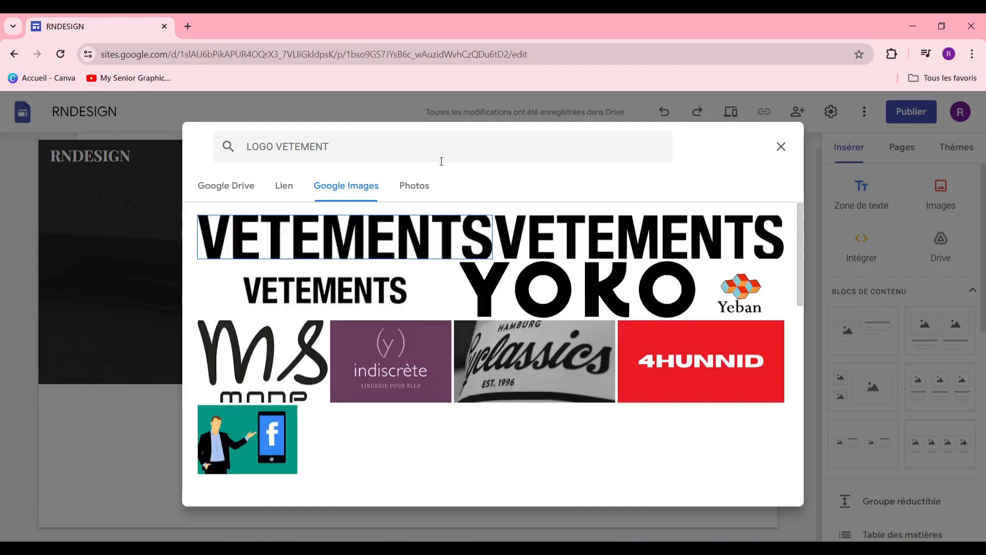
Step: Insert the dresses silhouette image as the site logo and close the settings
{"action": "scroll", "coordinate": [646, 231], "scroll_direction": "down", "scroll_amount": 6}
{"action": "scroll", "coordinate": [514, 267], "scroll_direction": "up", "scroll_amount": 7}
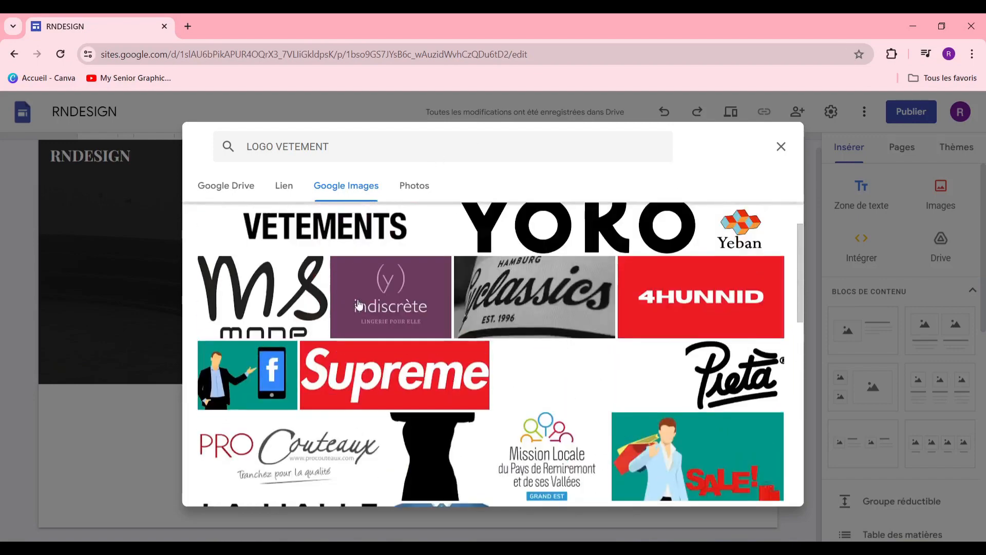
{"action": "scroll", "coordinate": [371, 310], "scroll_direction": "down", "scroll_amount": 6}
{"action": "scroll", "coordinate": [371, 310], "scroll_direction": "down", "scroll_amount": 5}
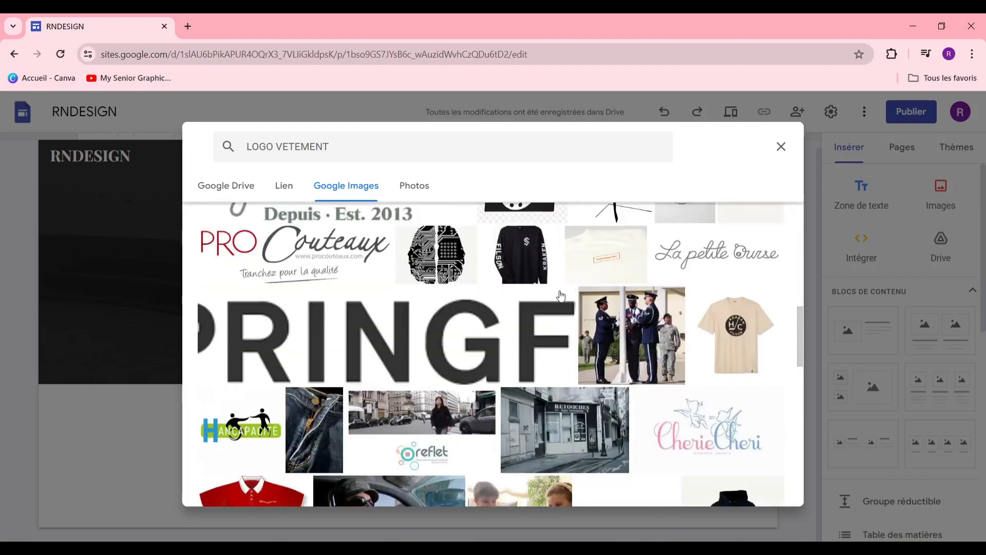
{"action": "scroll", "coordinate": [540, 299], "scroll_direction": "up", "scroll_amount": 2}
{"action": "scroll", "coordinate": [618, 251], "scroll_direction": "down", "scroll_amount": 1}
{"action": "left_click", "coordinate": [618, 252]}
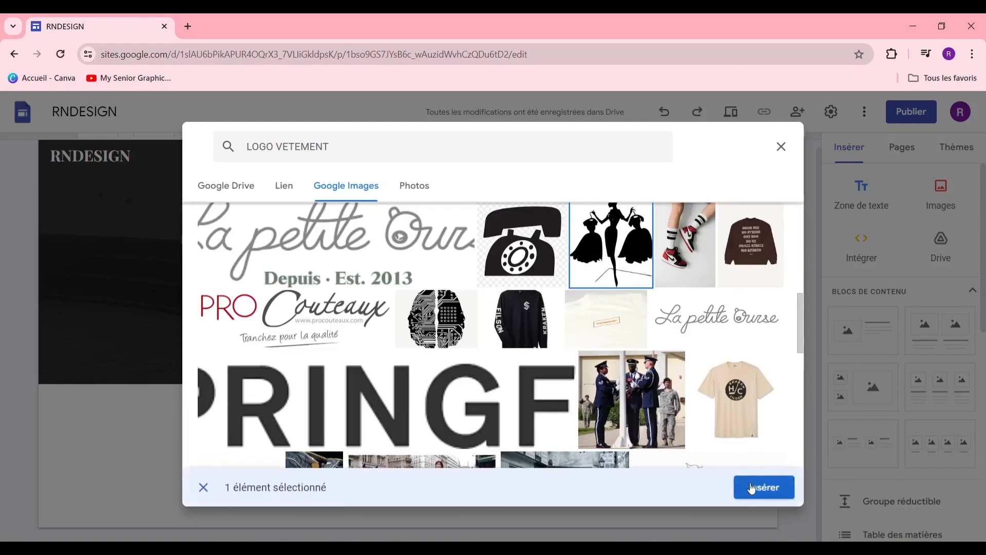
{"action": "left_click", "coordinate": [751, 488]}
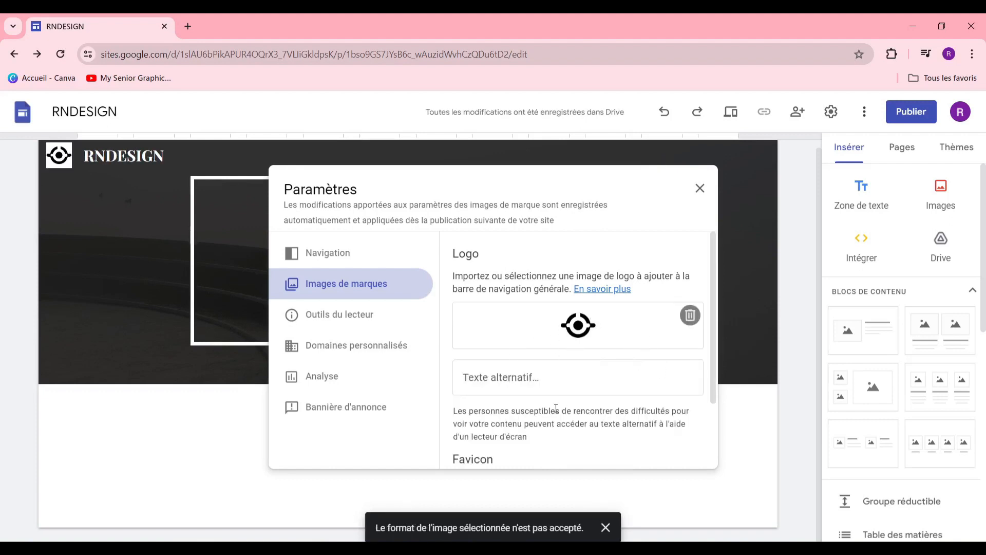
{"action": "scroll", "coordinate": [556, 409], "scroll_direction": "down", "scroll_amount": 2}
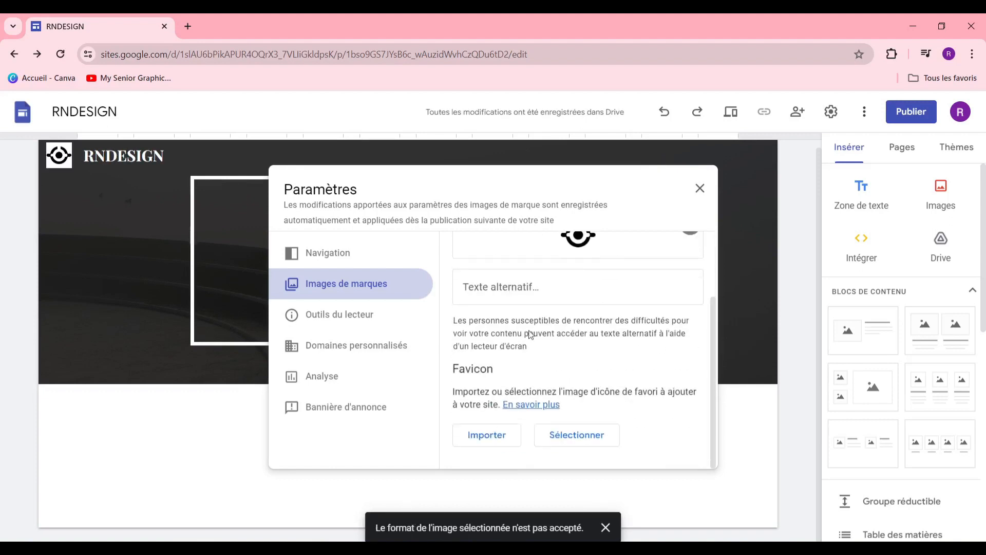
{"action": "left_click", "coordinate": [699, 189]}
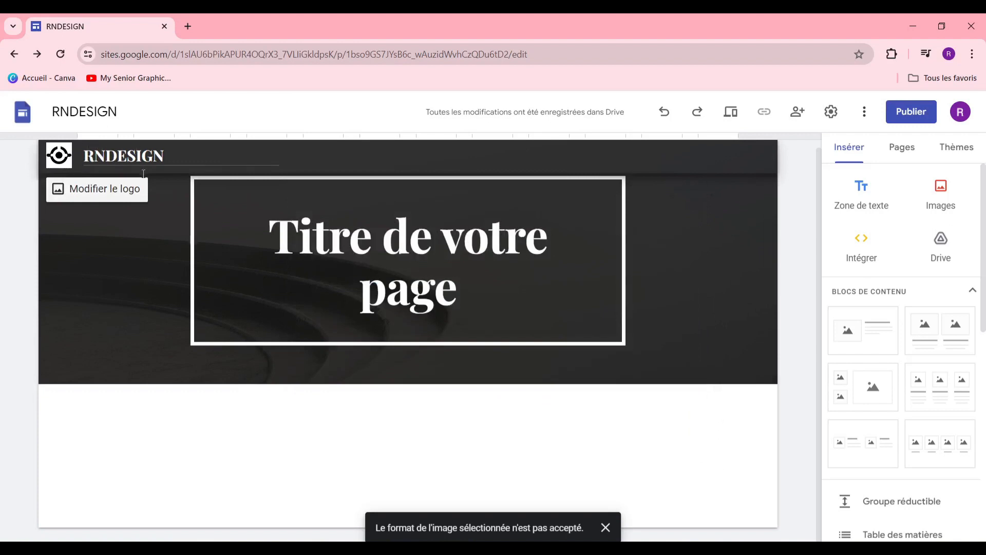
Step: Replace the banner title with 'BIENVENUE CHEZ NOUS'
{"action": "left_click", "coordinate": [367, 232]}
{"action": "key", "text": "ctrl+a"}
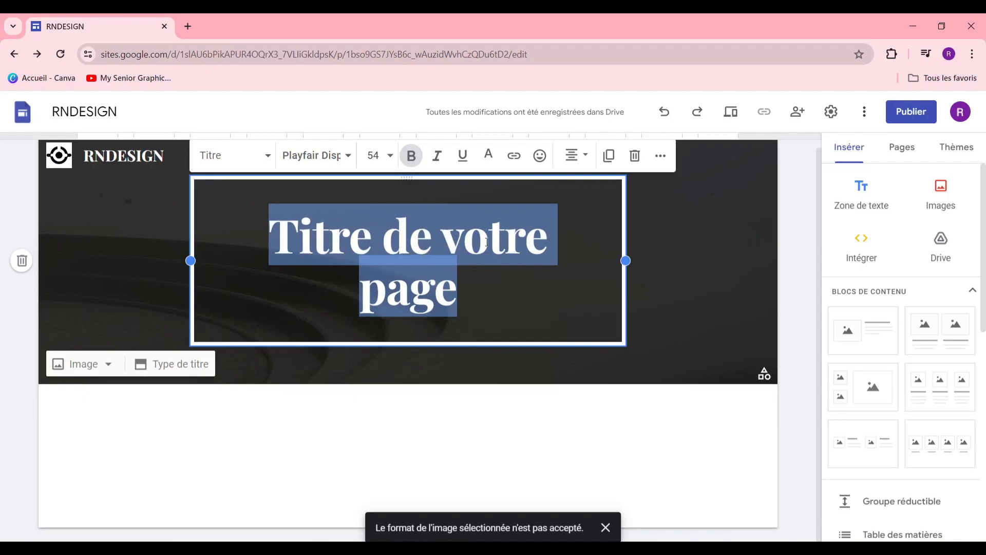
{"action": "type", "text": "B"}
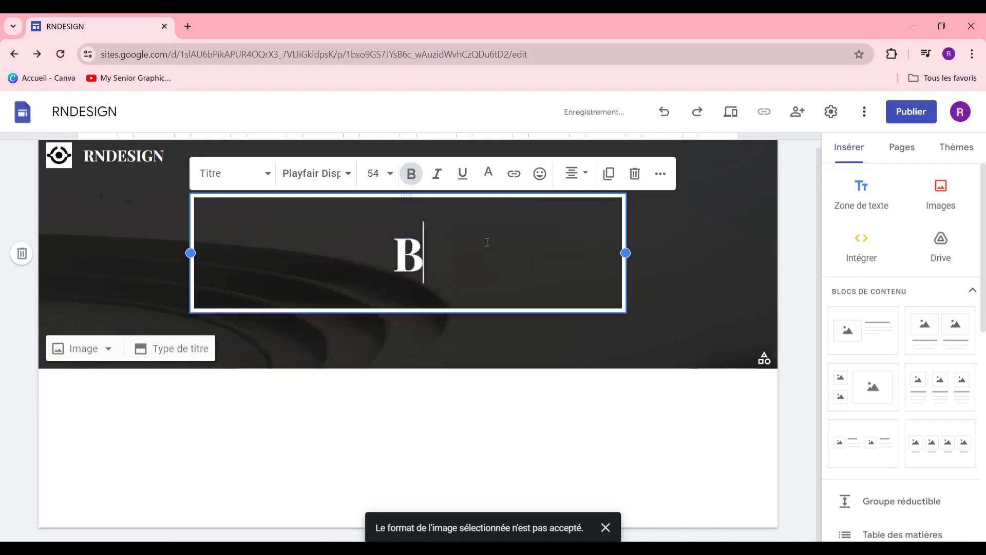
{"action": "type", "text": "IENVENI"}
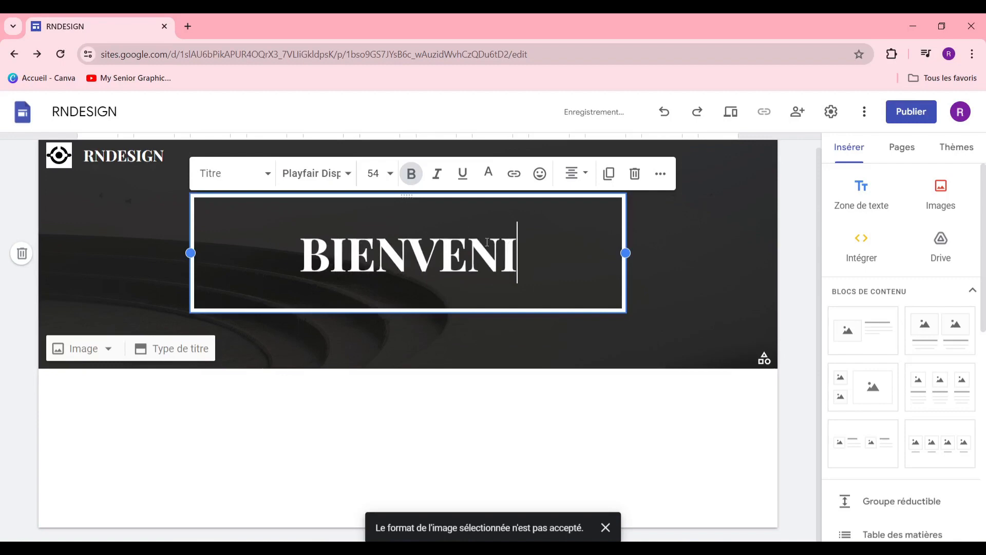
{"action": "key", "text": "BackSpace"}
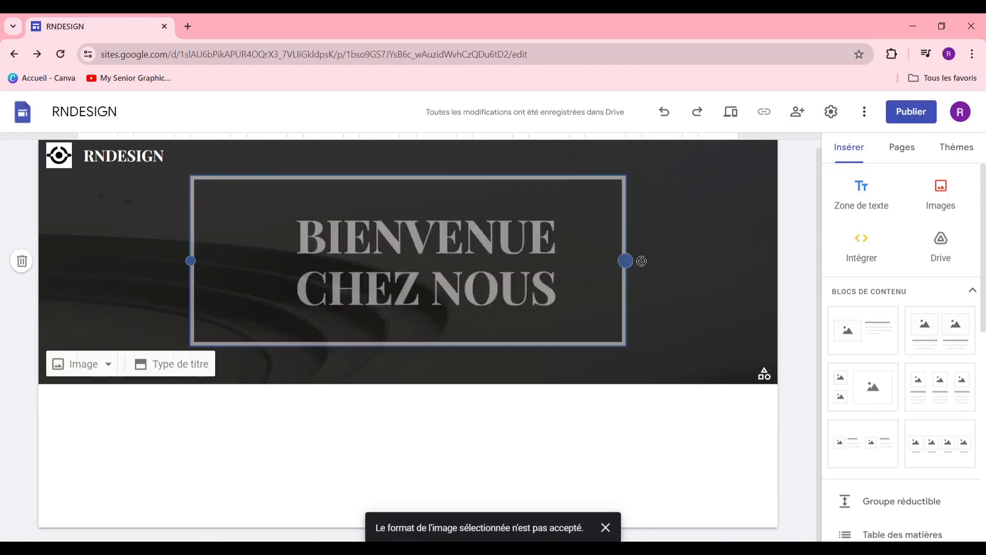
Step: Widen the title box and move it to the centre of the banner
{"action": "left_click_drag", "start_coordinate": [642, 261], "coordinate": [692, 262]}
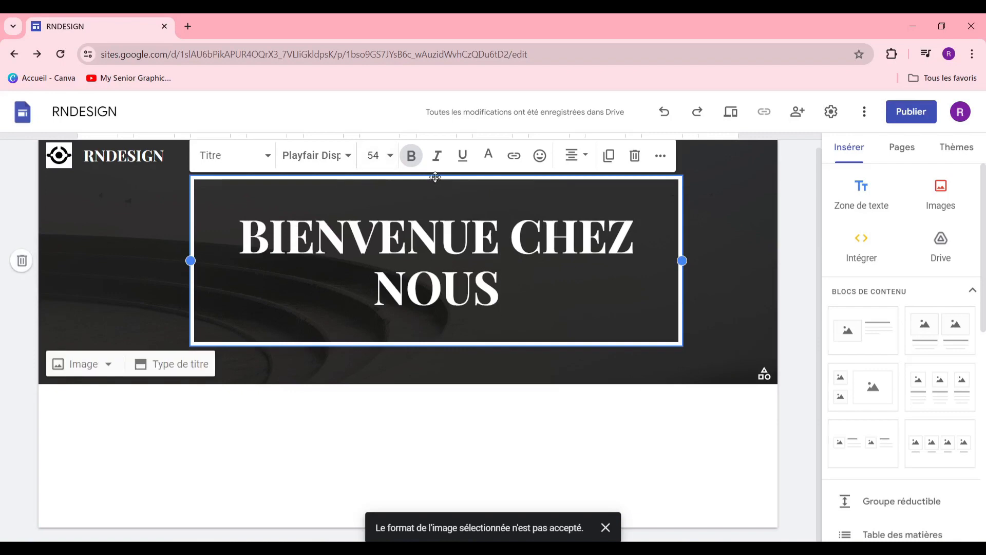
{"action": "left_click_drag", "start_coordinate": [434, 177], "coordinate": [392, 205]}
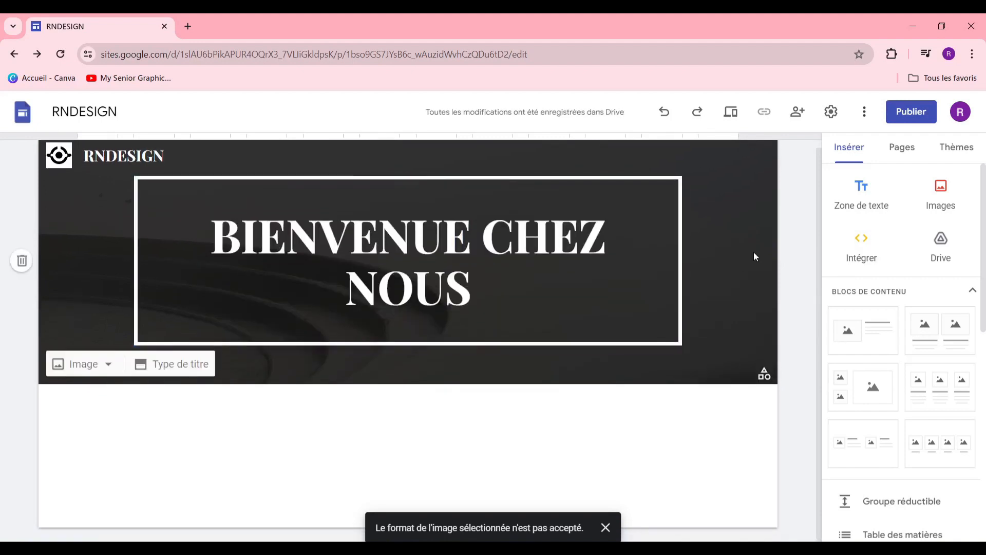
{"action": "left_click", "coordinate": [684, 260]}
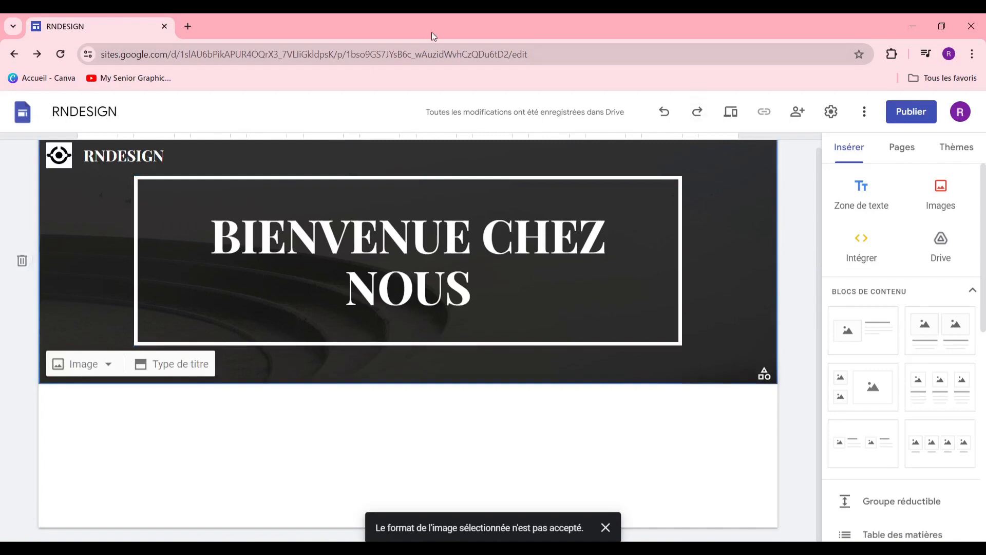
Step: Set the banner background to a clothing-rack shop photo found by searching Google Images for 'VETEMENT'
{"action": "left_click", "coordinate": [84, 364]}
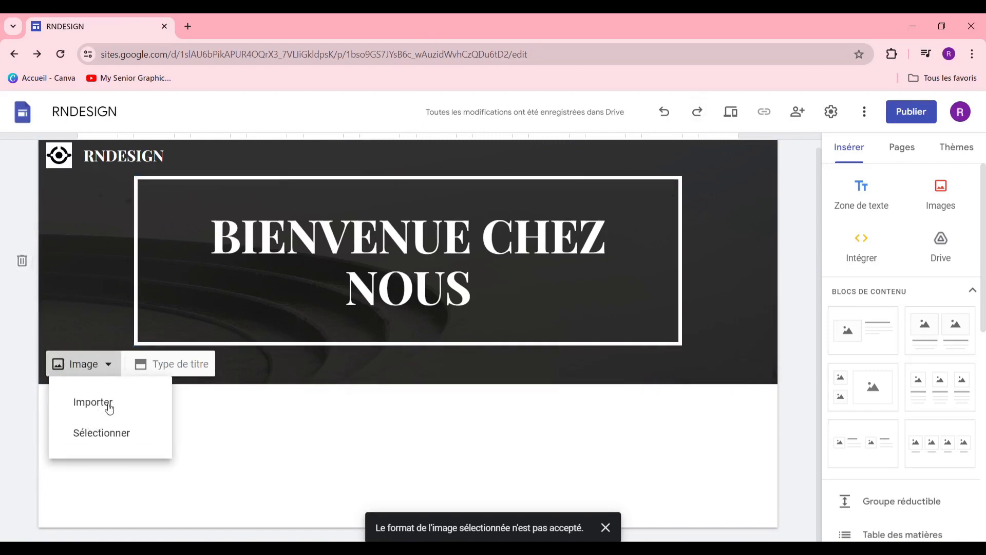
{"action": "left_click", "coordinate": [128, 434]}
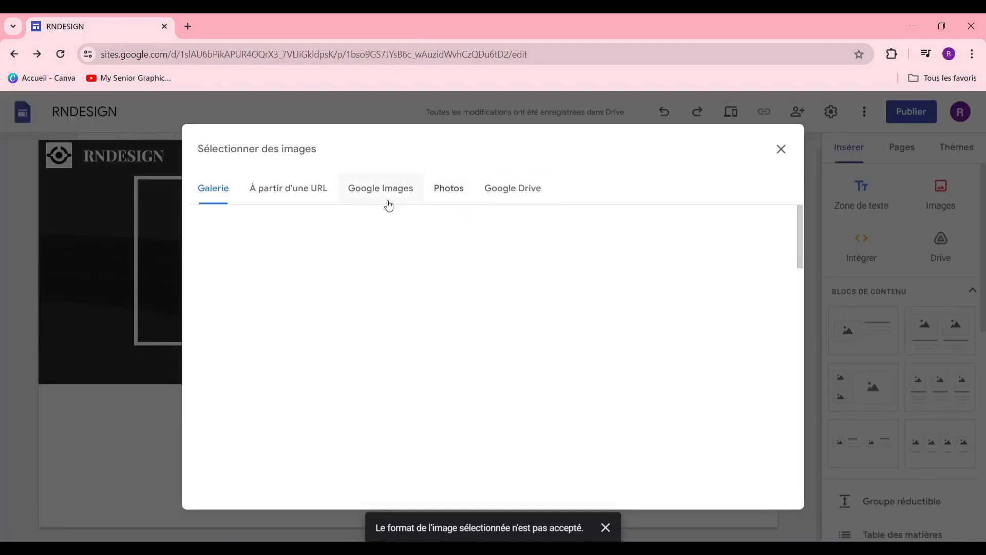
{"action": "left_click", "coordinate": [394, 198]}
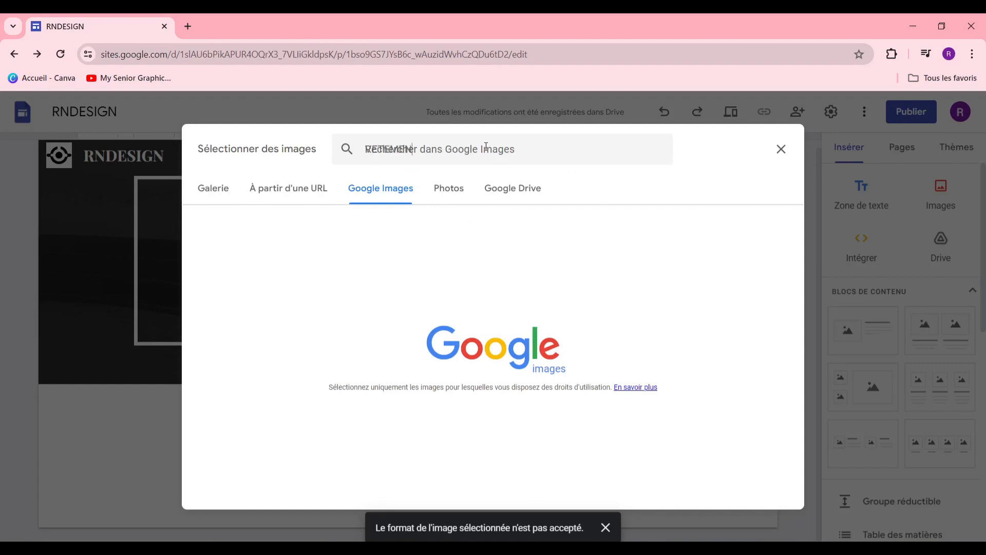
{"action": "type", "text": "VETEMENT"}
{"action": "key", "text": "Return"}
{"action": "left_click", "coordinate": [421, 345]}
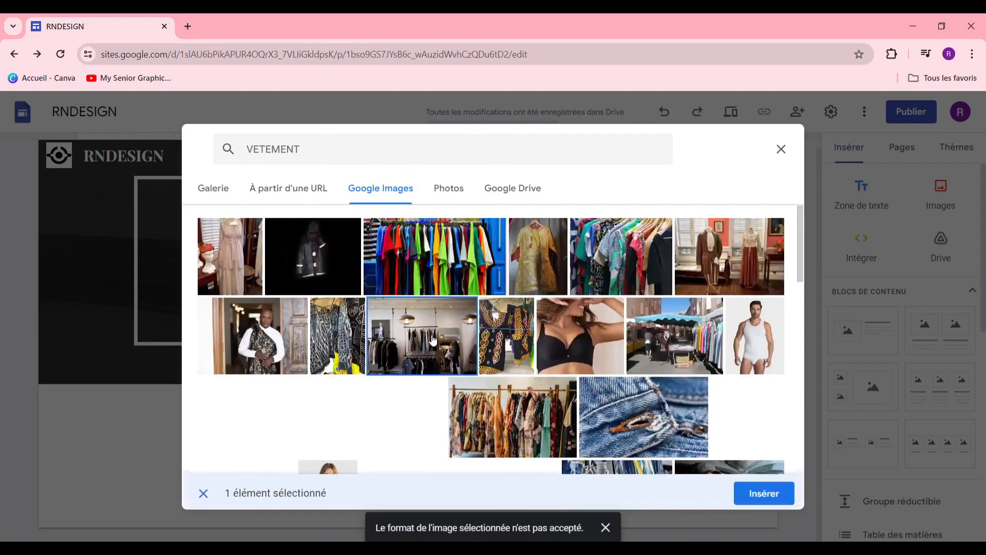
{"action": "left_click", "coordinate": [764, 489]}
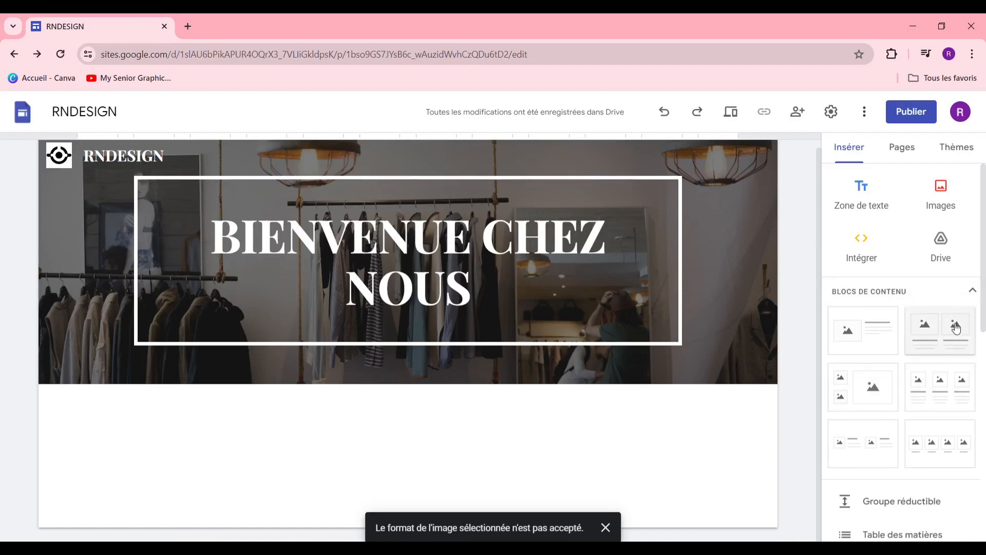
Step: Add an image-and-text content block below the banner and open its image-adding options
{"action": "left_click", "coordinate": [856, 326]}
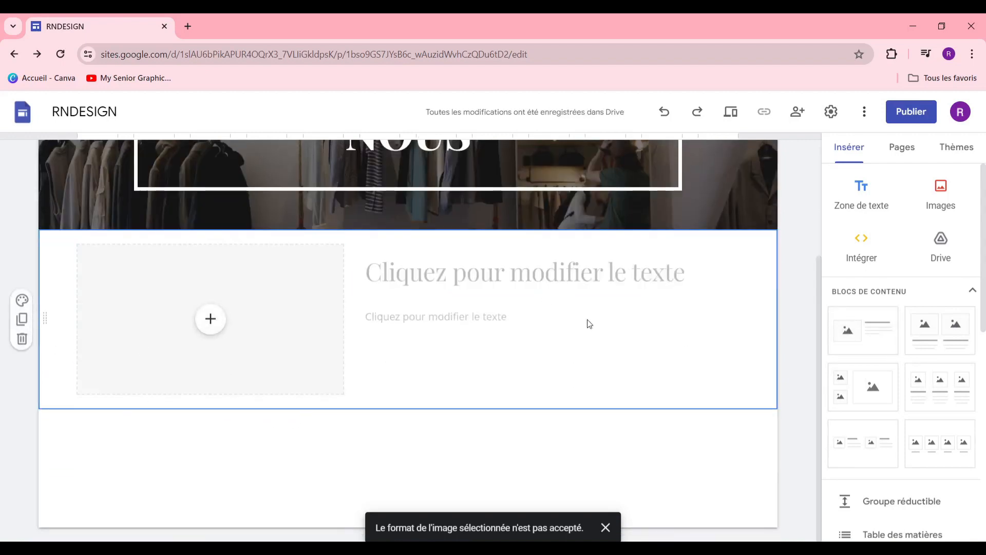
{"action": "scroll", "coordinate": [632, 322], "scroll_direction": "up", "scroll_amount": 3}
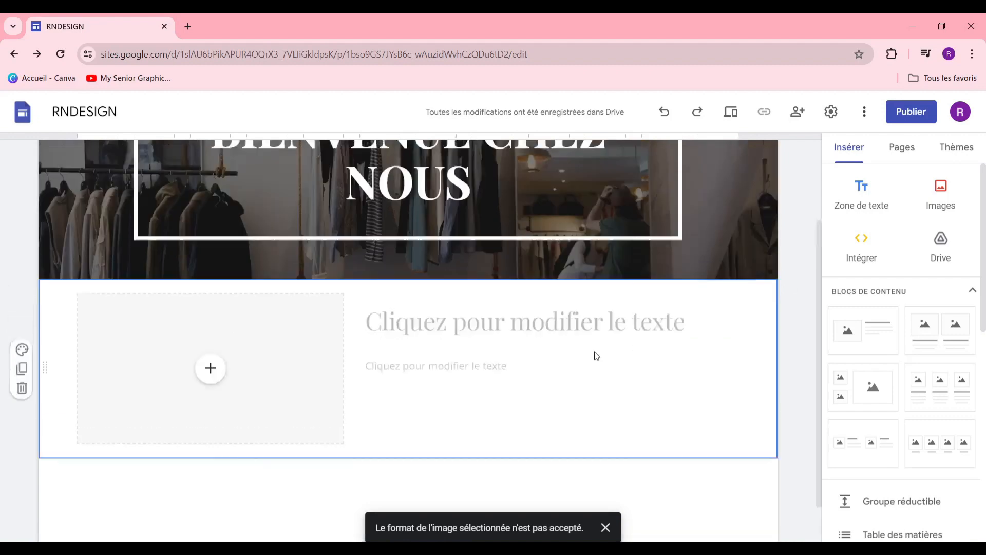
{"action": "scroll", "coordinate": [450, 386], "scroll_direction": "down", "scroll_amount": 3}
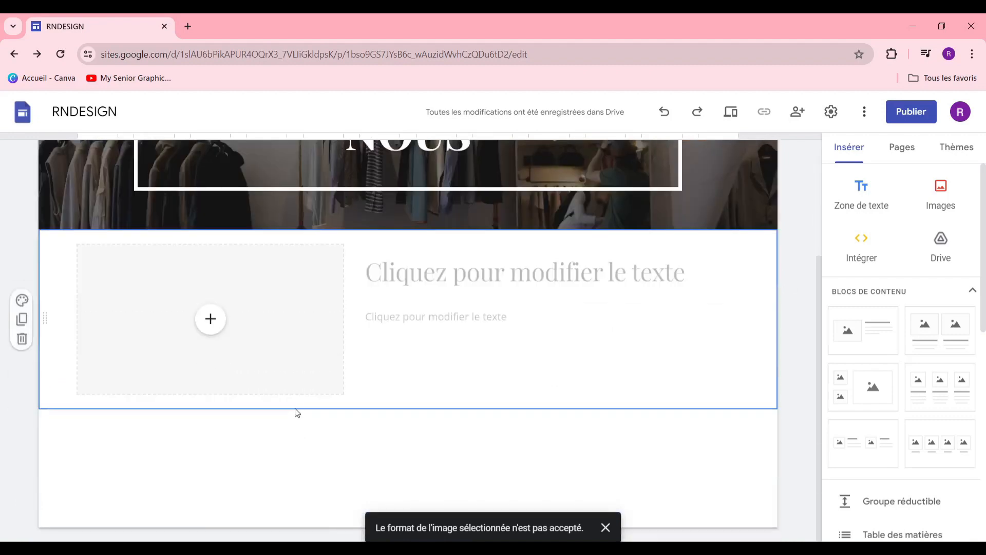
{"action": "left_click", "coordinate": [208, 331]}
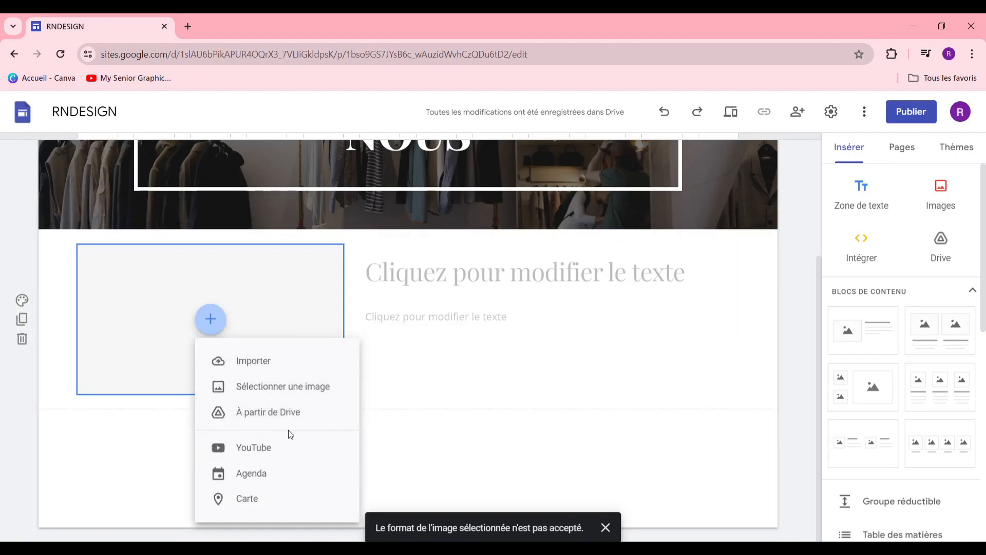
Step: Search Google Images for 'VETEMENT' to find a photo for the image block
{"action": "left_click", "coordinate": [324, 385]}
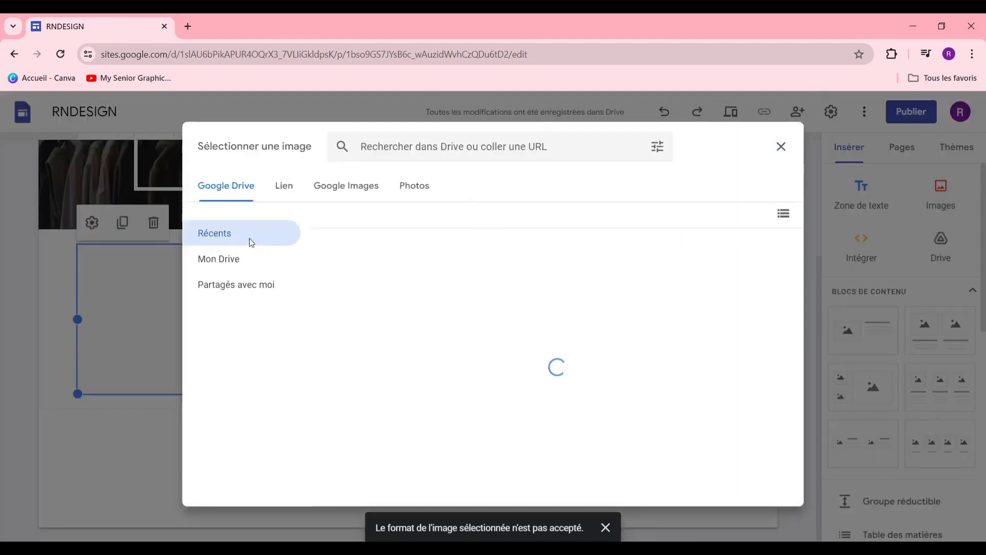
{"action": "left_click", "coordinate": [350, 194]}
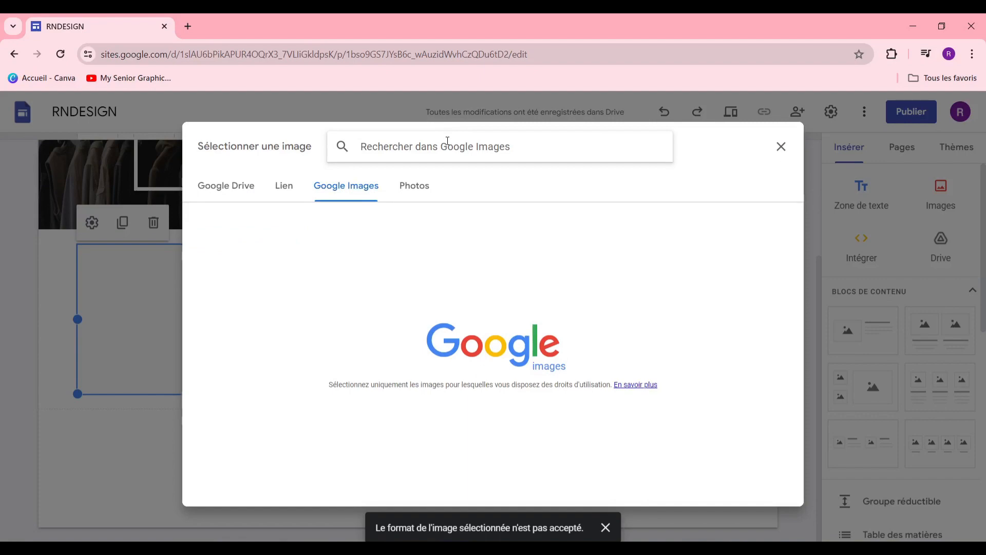
{"action": "type", "text": "VETEMENT"}
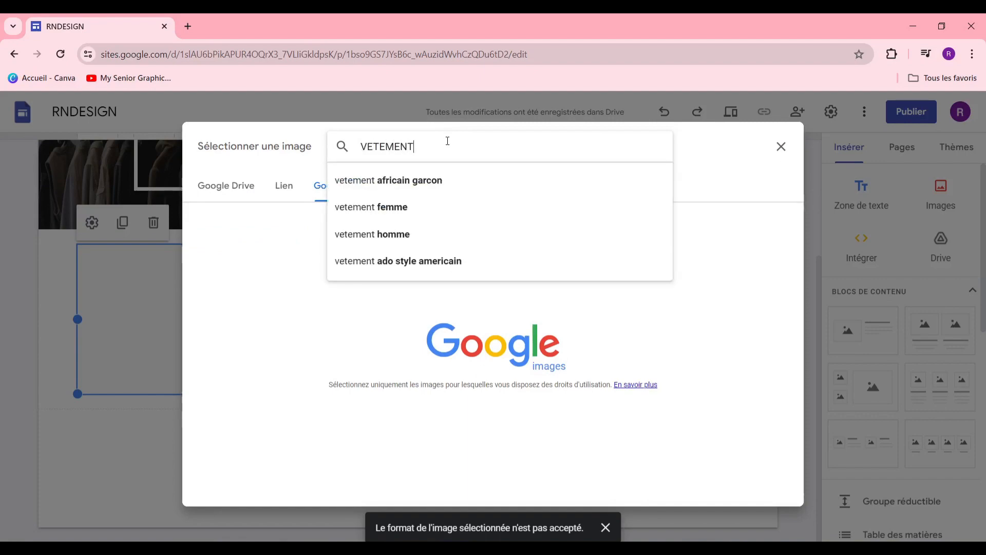
{"action": "key", "text": "Return"}
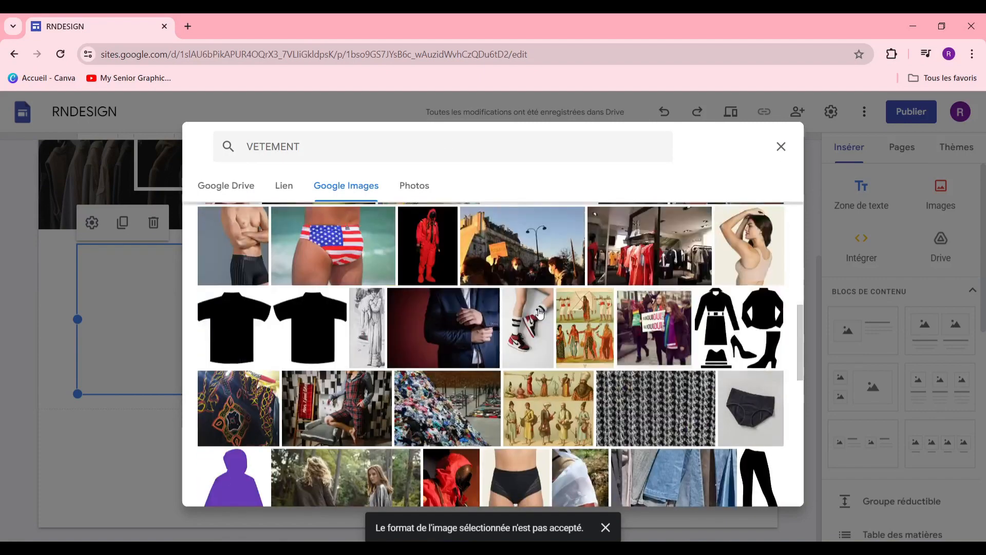
Step: Insert the clothing-store photo with red dresses and enlarge it to fill the block
{"action": "scroll", "coordinate": [516, 323], "scroll_direction": "down", "scroll_amount": 3}
{"action": "scroll", "coordinate": [516, 323], "scroll_direction": "up", "scroll_amount": 2}
{"action": "scroll", "coordinate": [519, 333], "scroll_direction": "down", "scroll_amount": 10}
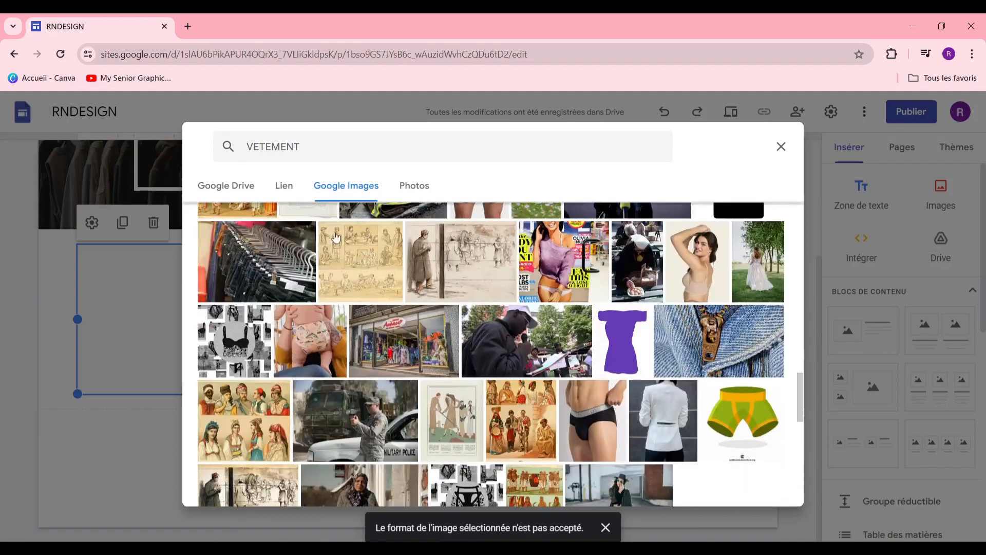
{"action": "scroll", "coordinate": [443, 335], "scroll_direction": "down", "scroll_amount": 10}
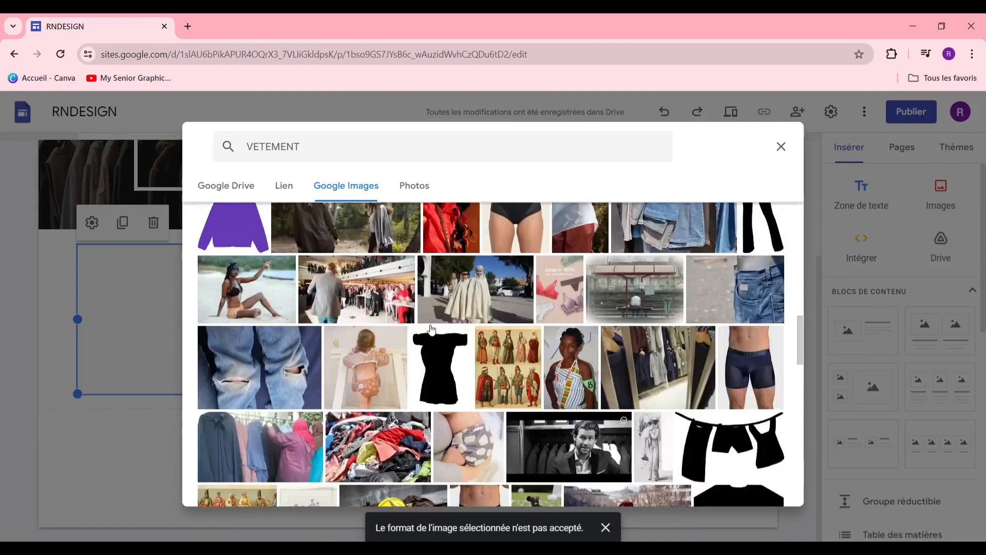
{"action": "scroll", "coordinate": [542, 316], "scroll_direction": "down", "scroll_amount": 2}
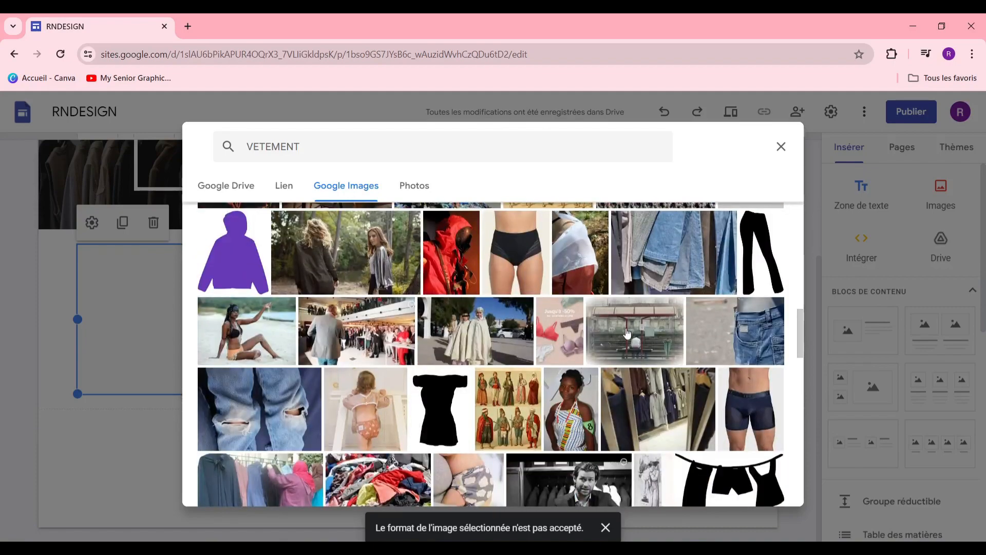
{"action": "scroll", "coordinate": [642, 389], "scroll_direction": "up", "scroll_amount": 6}
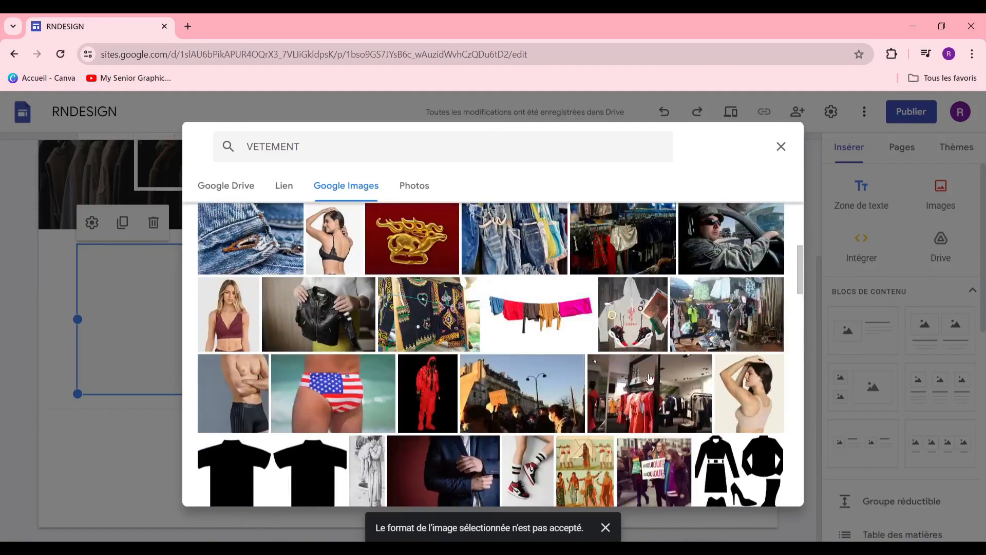
{"action": "scroll", "coordinate": [642, 370], "scroll_direction": "up", "scroll_amount": 3}
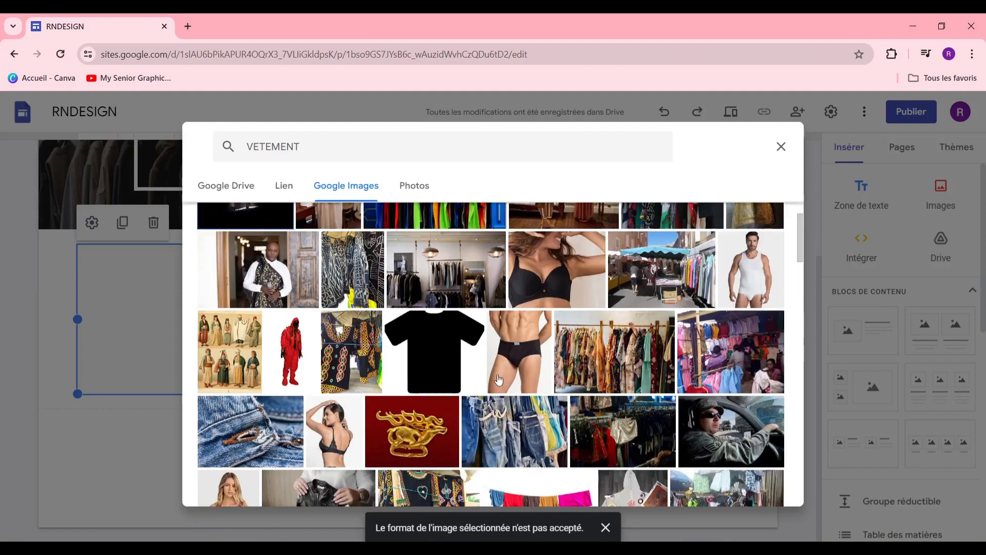
{"action": "scroll", "coordinate": [504, 370], "scroll_direction": "down", "scroll_amount": 2}
{"action": "scroll", "coordinate": [529, 350], "scroll_direction": "up", "scroll_amount": 3}
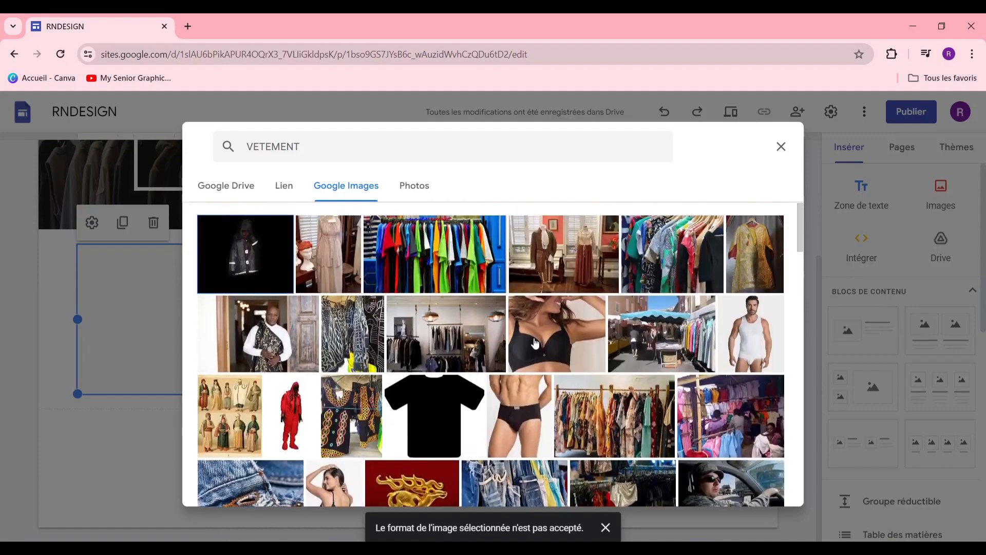
{"action": "scroll", "coordinate": [715, 322], "scroll_direction": "down", "scroll_amount": 4}
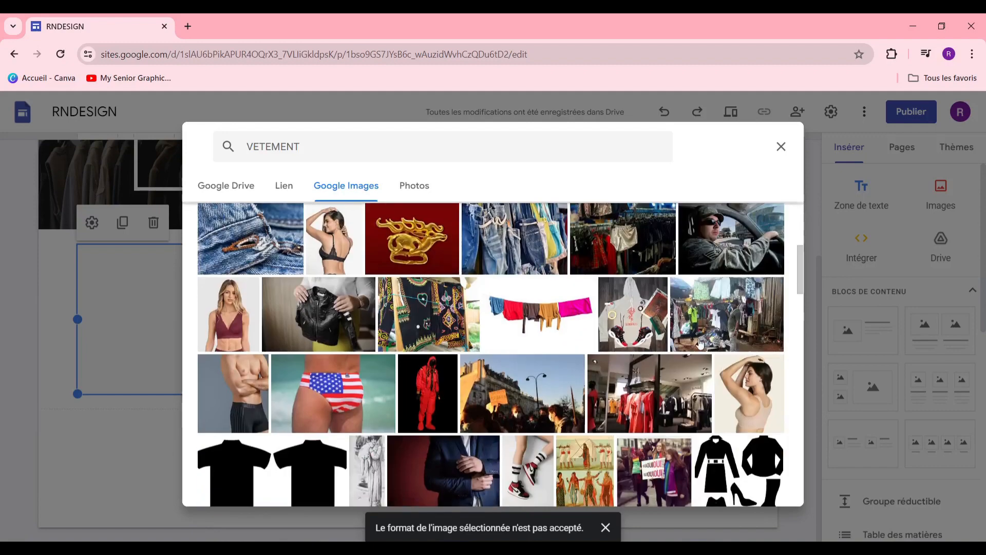
{"action": "left_click", "coordinate": [681, 362]}
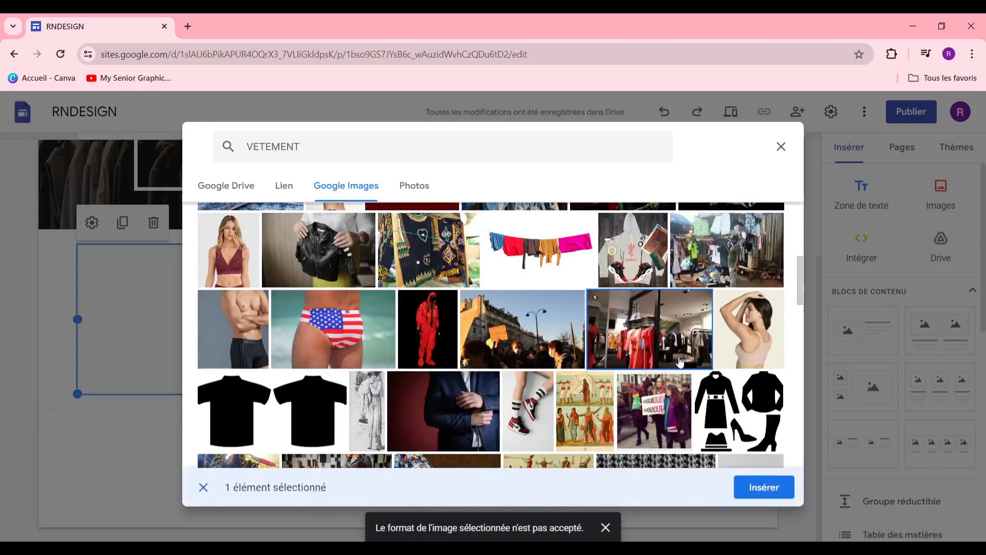
{"action": "left_click", "coordinate": [756, 488]}
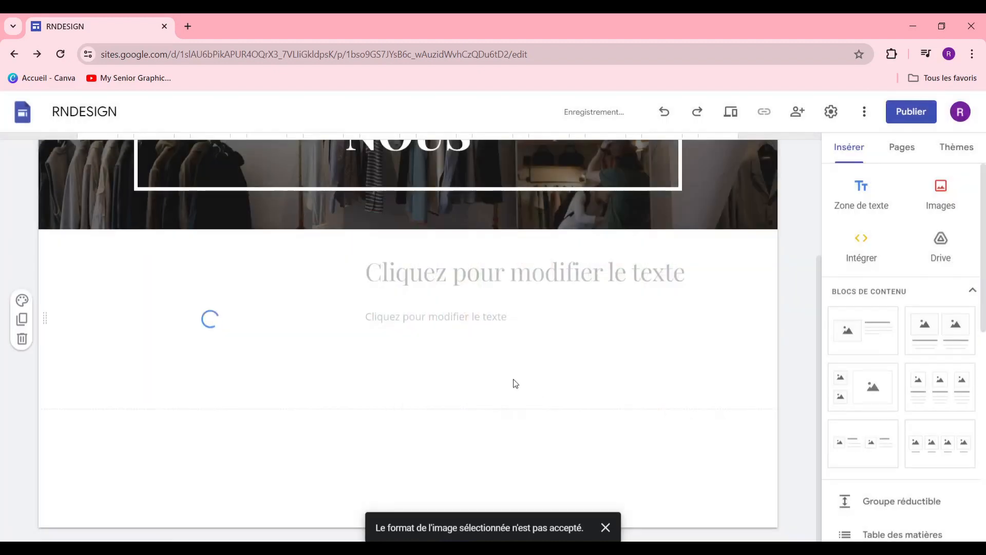
{"action": "left_click_drag", "start_coordinate": [344, 393], "coordinate": [456, 540]}
Step: Type the heading 'DE LA PENSER A LA REALISATION' in the title box, then select it
{"action": "left_click", "coordinate": [598, 313]}
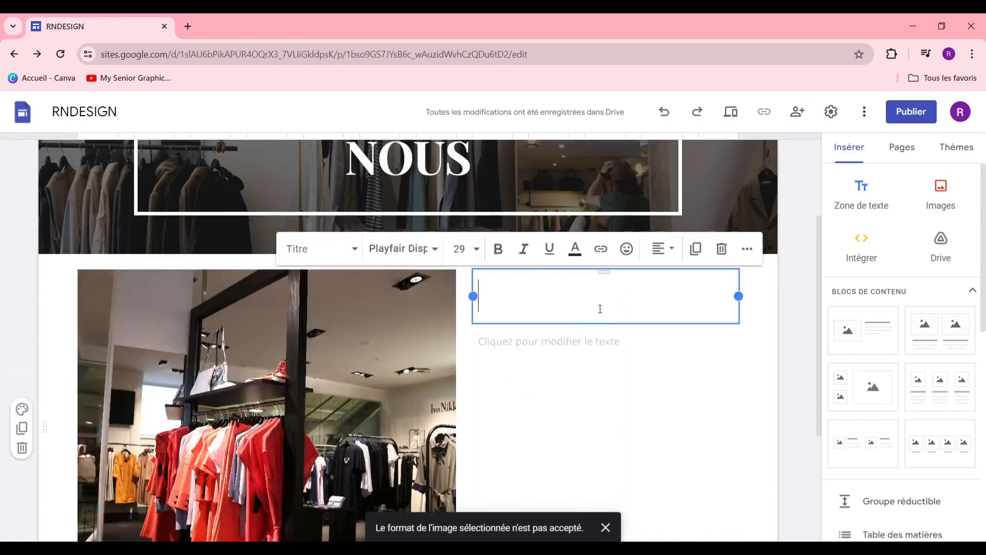
{"action": "type", "text": "QUI SOMME NOUS"}
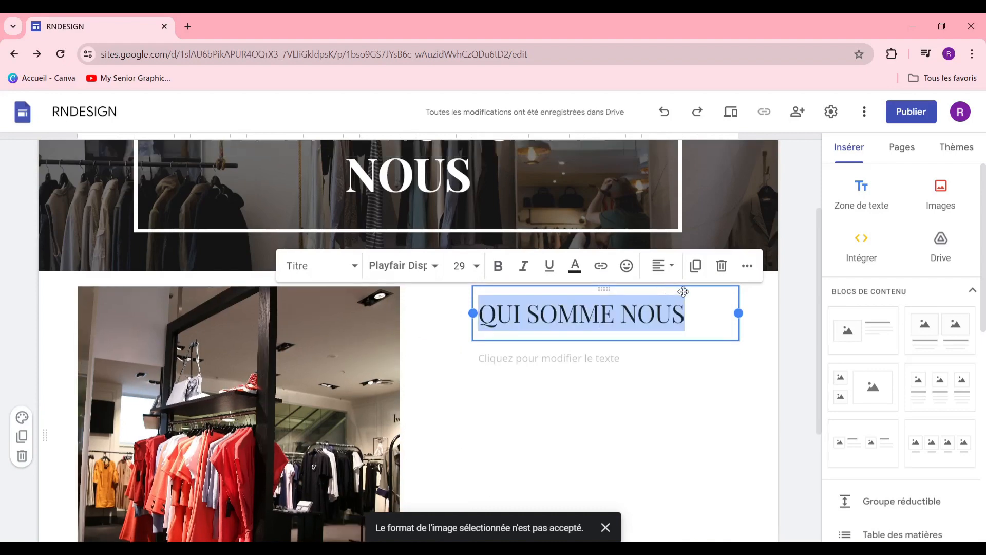
{"action": "type", "text": "DE L"}
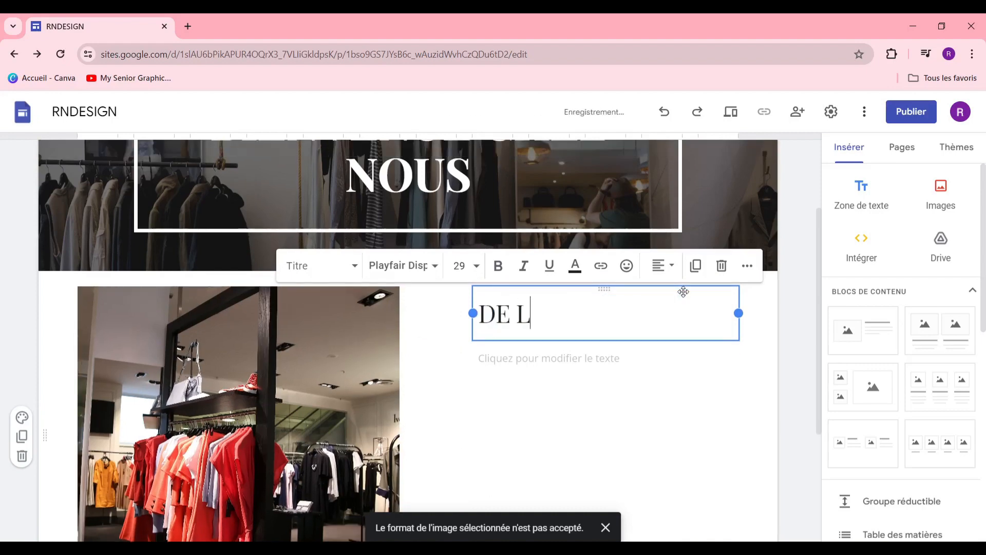
{"action": "type", "text": "A PENSER A LA"}
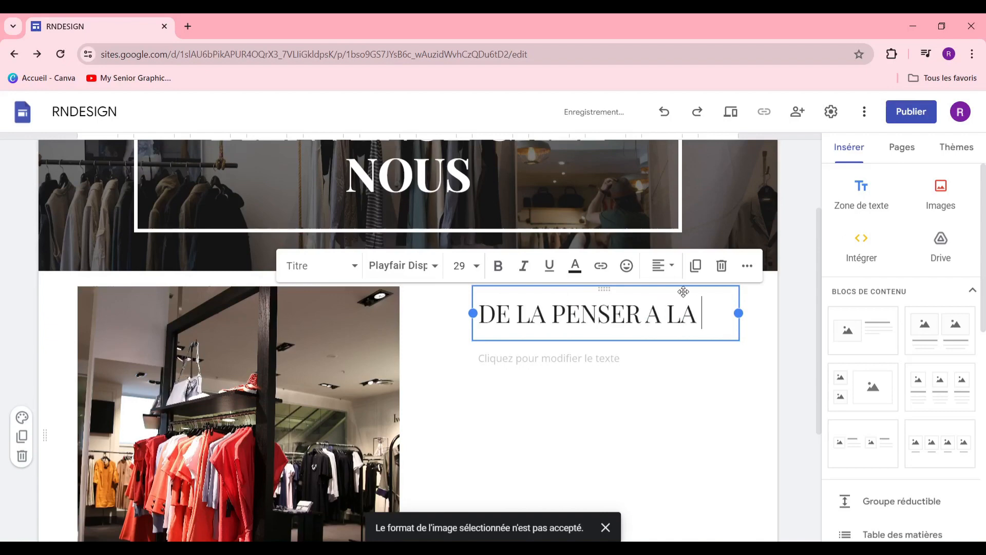
{"action": "key", "text": "Return"}
{"action": "scroll", "coordinate": [474, 405], "scroll_direction": "down", "scroll_amount": 3}
{"action": "scroll", "coordinate": [474, 405], "scroll_direction": "up", "scroll_amount": 3}
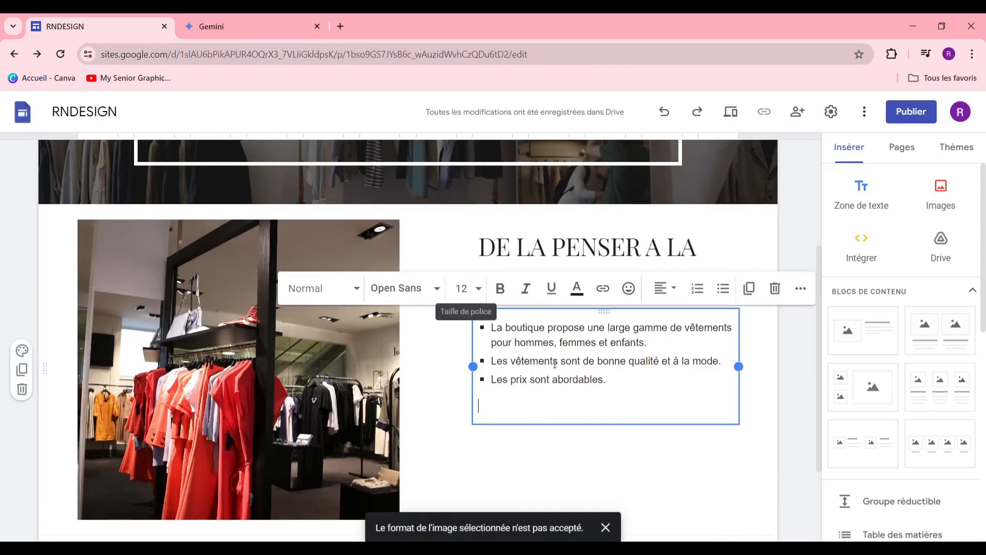
{"action": "left_click", "coordinate": [531, 253]}
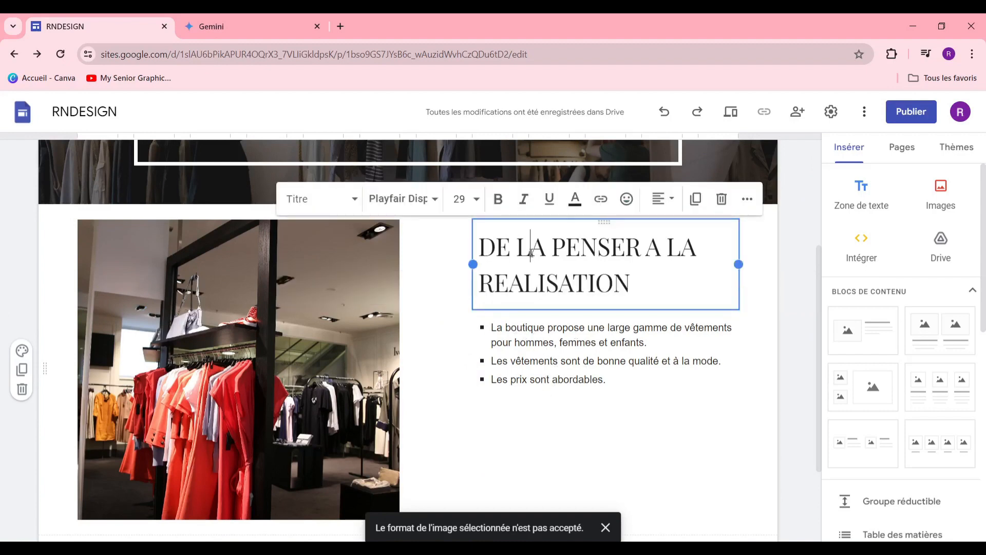
{"action": "triple_click", "coordinate": [505, 247]}
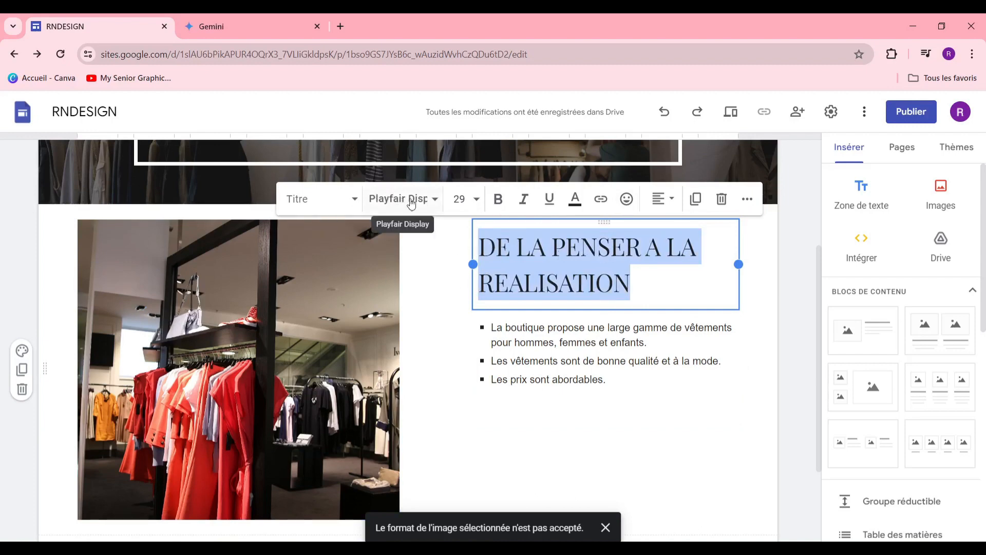
Step: Set the selected heading's font size to 36, keeping the current font
{"action": "left_click", "coordinate": [332, 200]}
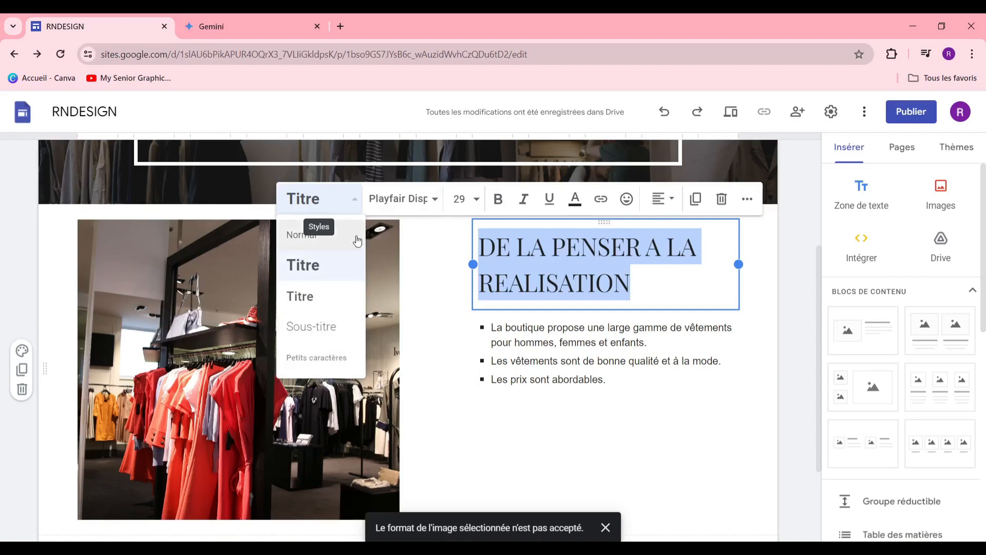
{"action": "left_click", "coordinate": [398, 199]}
{"action": "scroll", "coordinate": [430, 321], "scroll_direction": "down", "scroll_amount": 7}
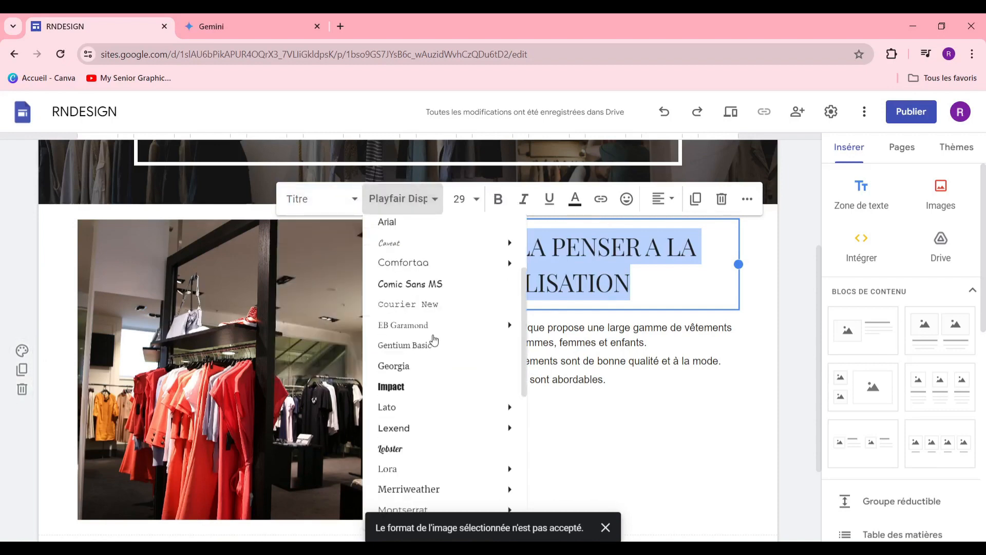
{"action": "mouse_move", "coordinate": [436, 350]}
{"action": "mouse_move", "coordinate": [431, 397]}
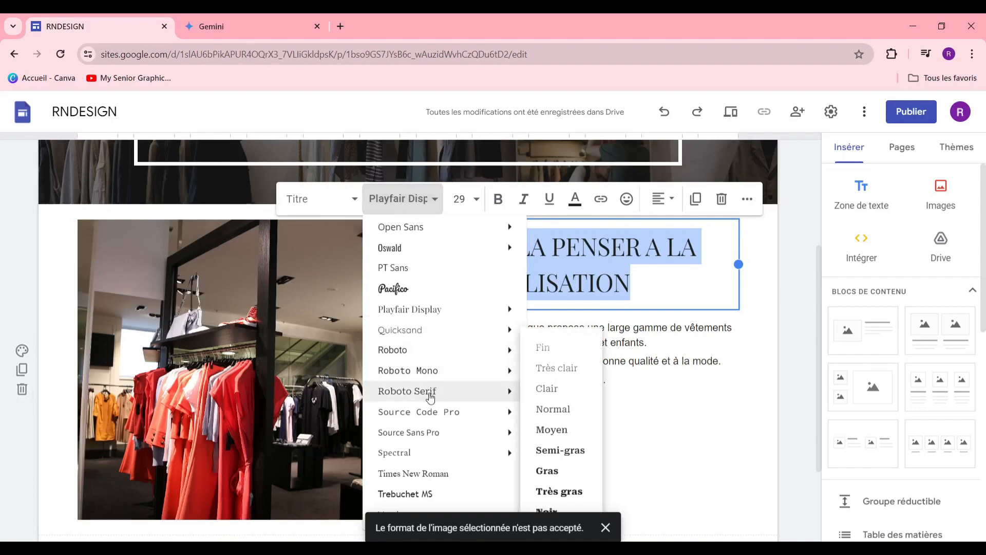
{"action": "scroll", "coordinate": [422, 397], "scroll_direction": "up", "scroll_amount": 5}
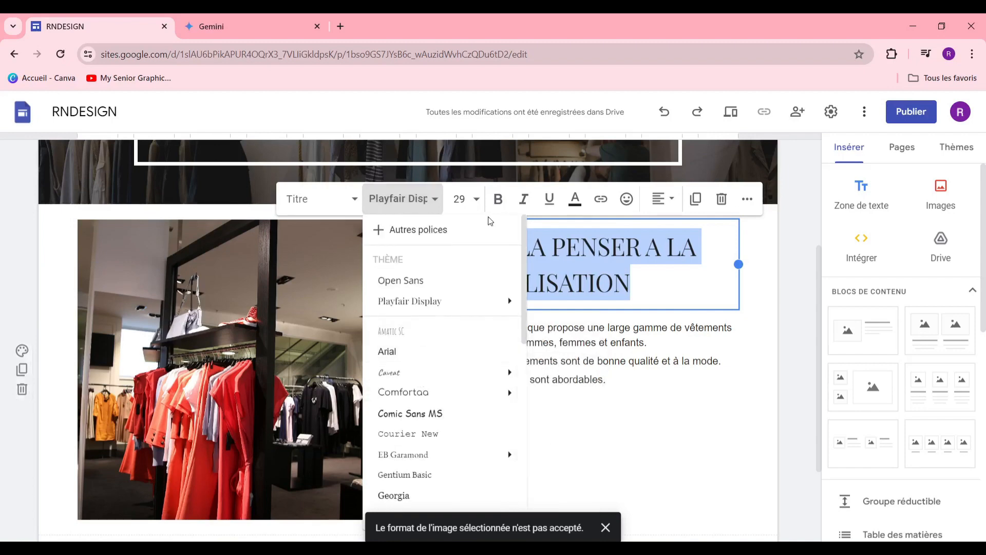
{"action": "left_click", "coordinate": [475, 205]}
{"action": "left_click", "coordinate": [475, 206]}
{"action": "scroll", "coordinate": [456, 387], "scroll_direction": "down", "scroll_amount": 2}
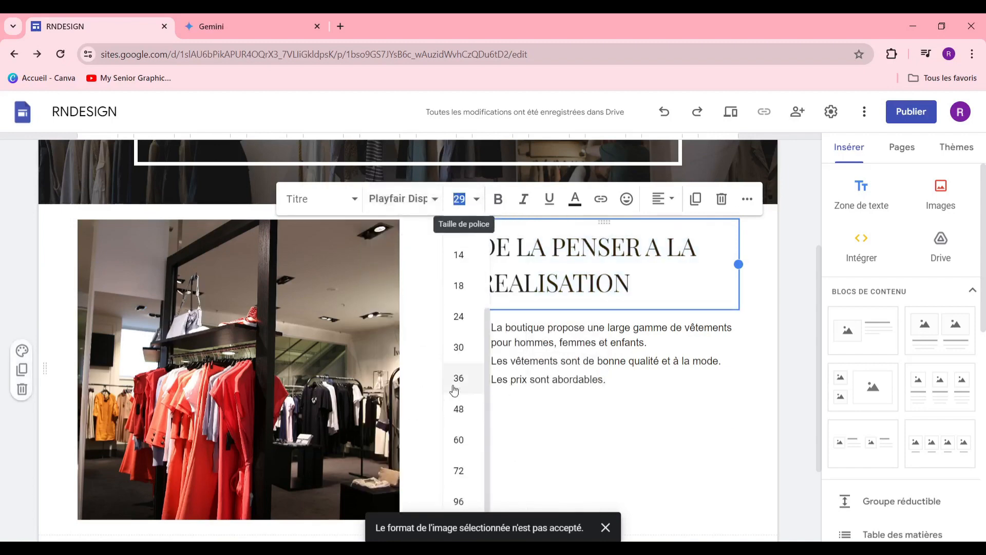
{"action": "scroll", "coordinate": [456, 387], "scroll_direction": "up", "scroll_amount": 2}
{"action": "scroll", "coordinate": [465, 399], "scroll_direction": "down", "scroll_amount": 2}
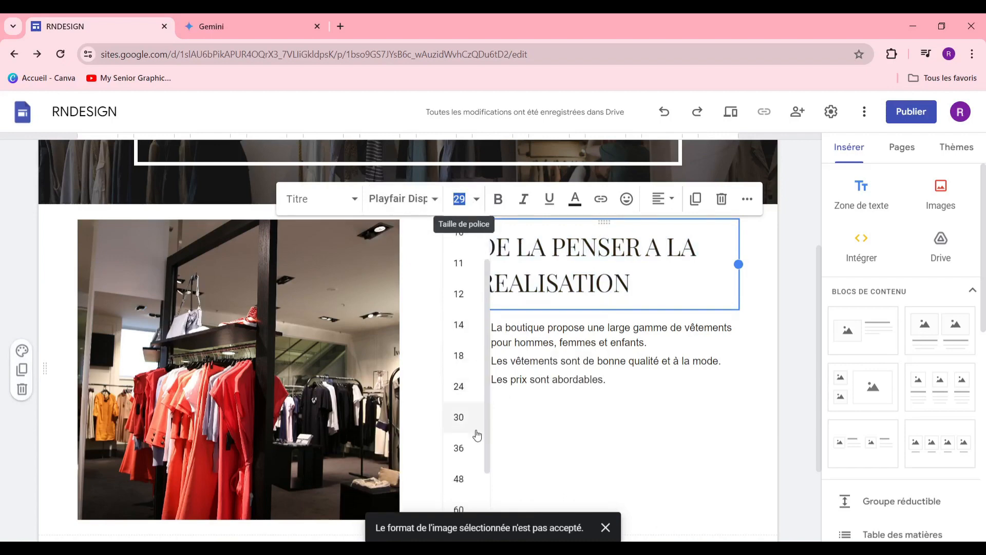
{"action": "left_click", "coordinate": [469, 447]}
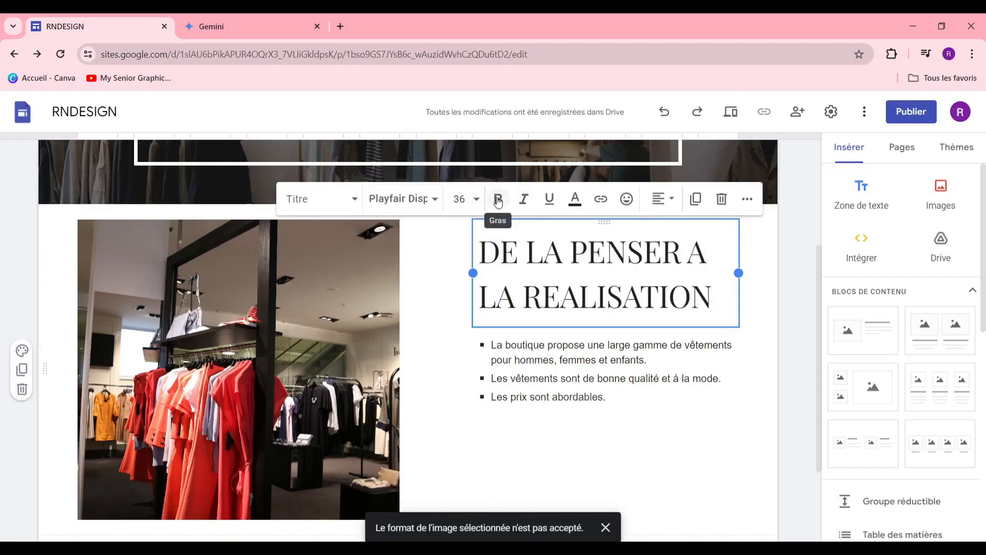
Step: Make the heading bold and review the alignment and extra formatting options
{"action": "triple_click", "coordinate": [573, 265]}
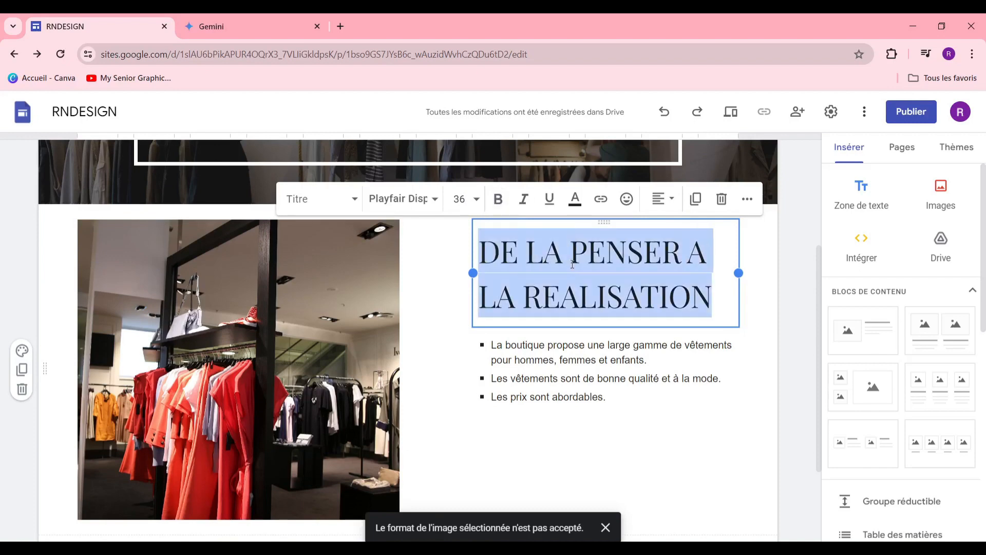
{"action": "left_click", "coordinate": [499, 200]}
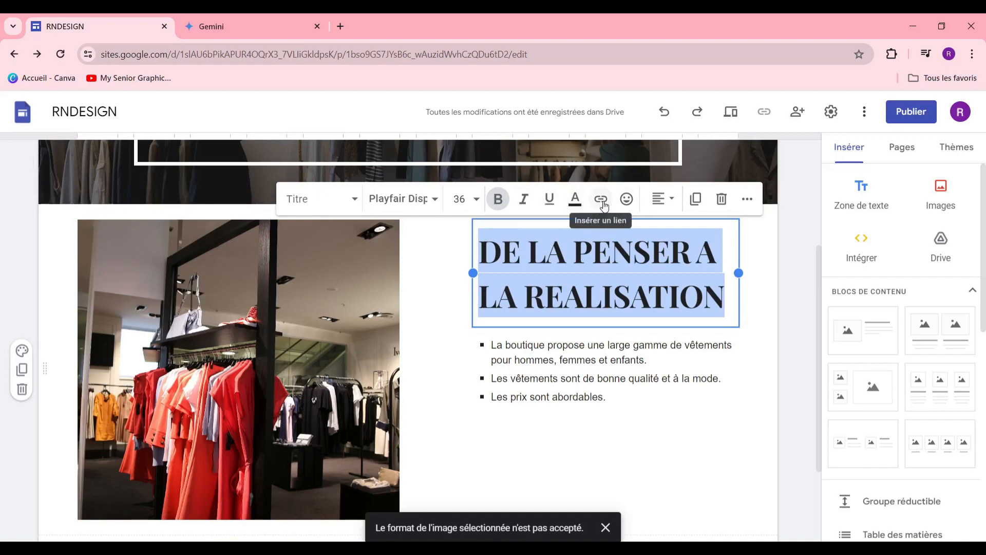
{"action": "left_click", "coordinate": [672, 200]}
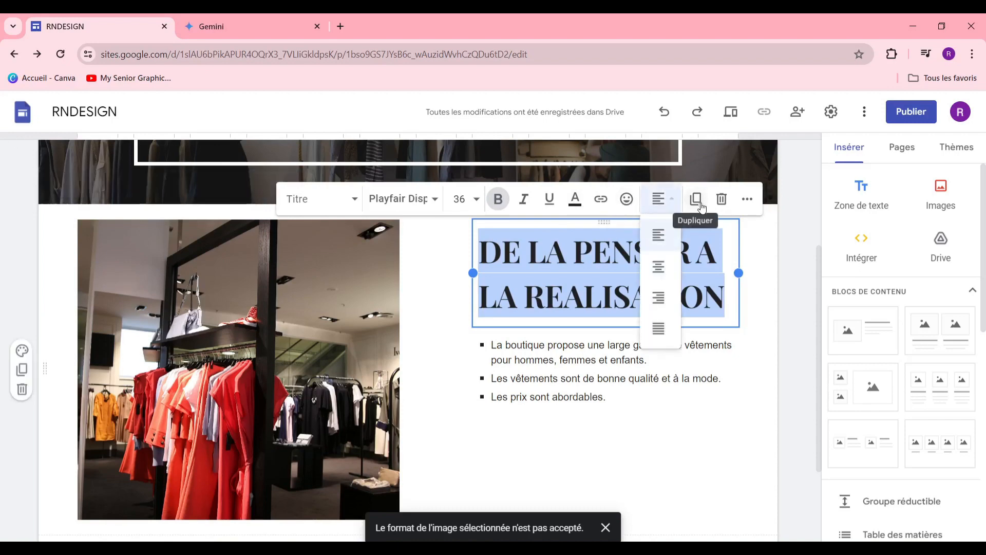
{"action": "left_click", "coordinate": [746, 205]}
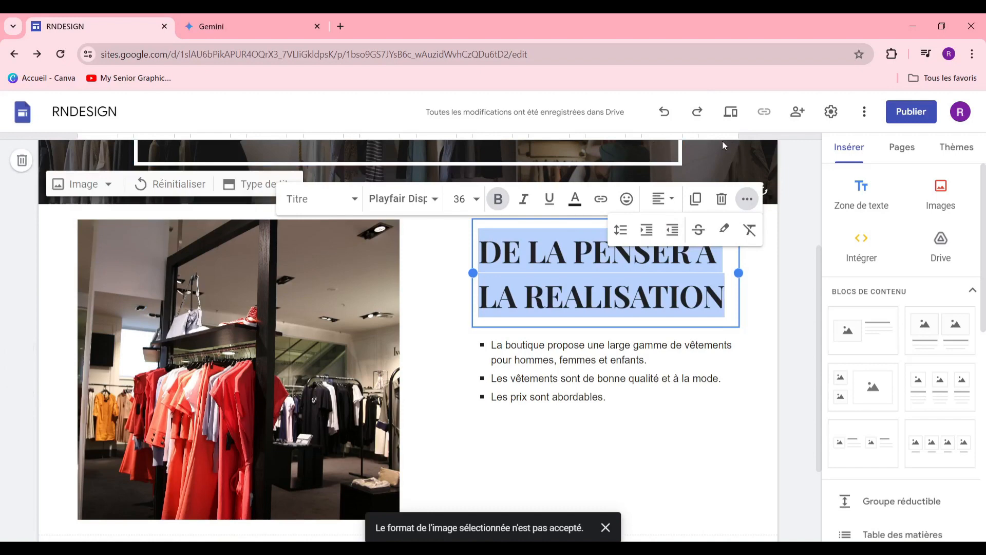
Step: Select all three description lines and apply the Sous-titre style
{"action": "left_click_drag", "start_coordinate": [577, 394], "coordinate": [555, 378]}
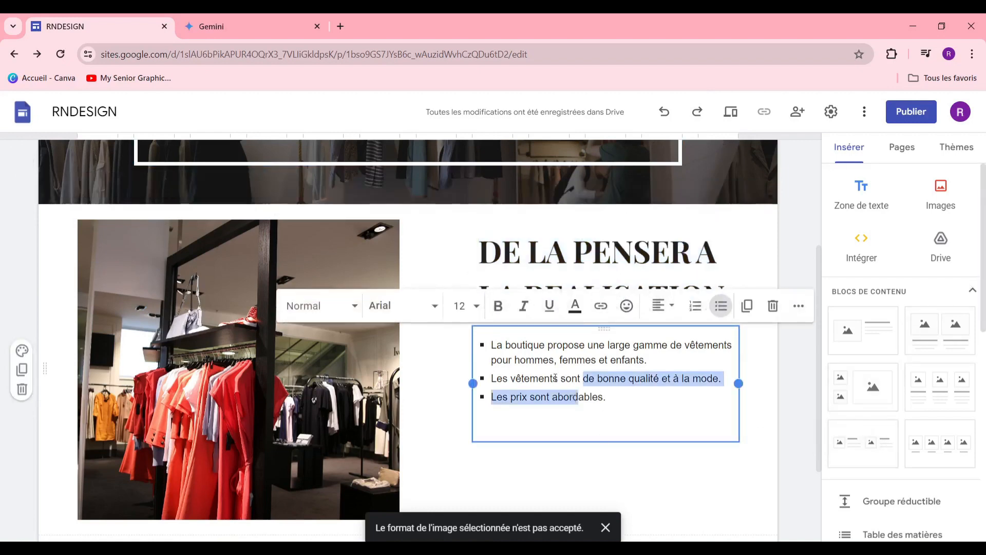
{"action": "triple_click", "coordinate": [540, 364]}
{"action": "triple_click", "coordinate": [538, 377]}
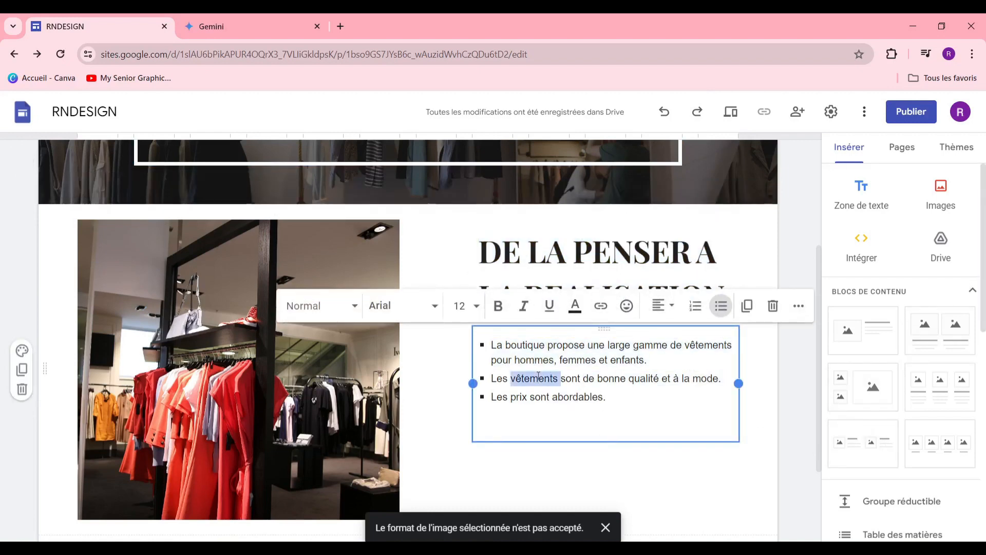
{"action": "triple_click", "coordinate": [514, 346]}
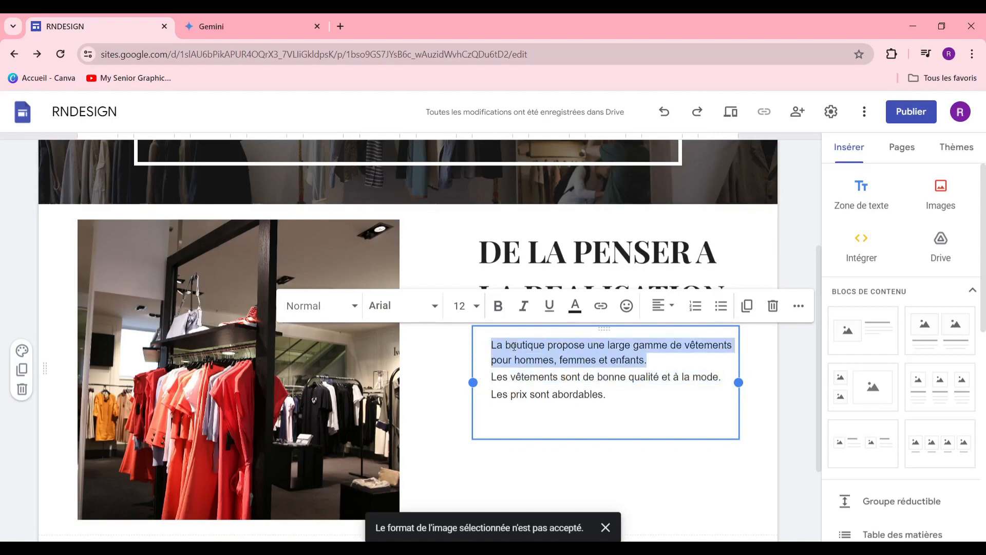
{"action": "left_click_drag", "start_coordinate": [484, 340], "coordinate": [575, 402]}
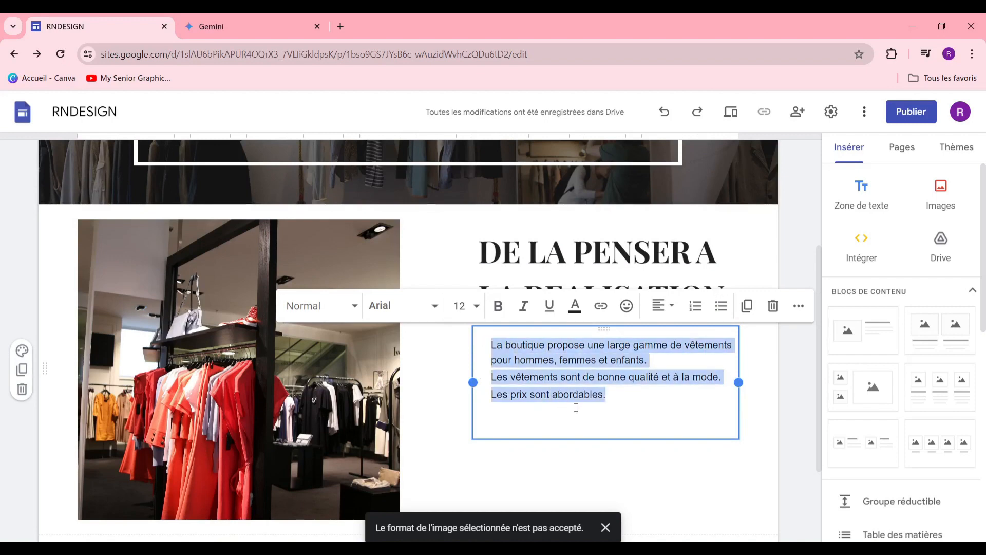
{"action": "left_click", "coordinate": [339, 305]}
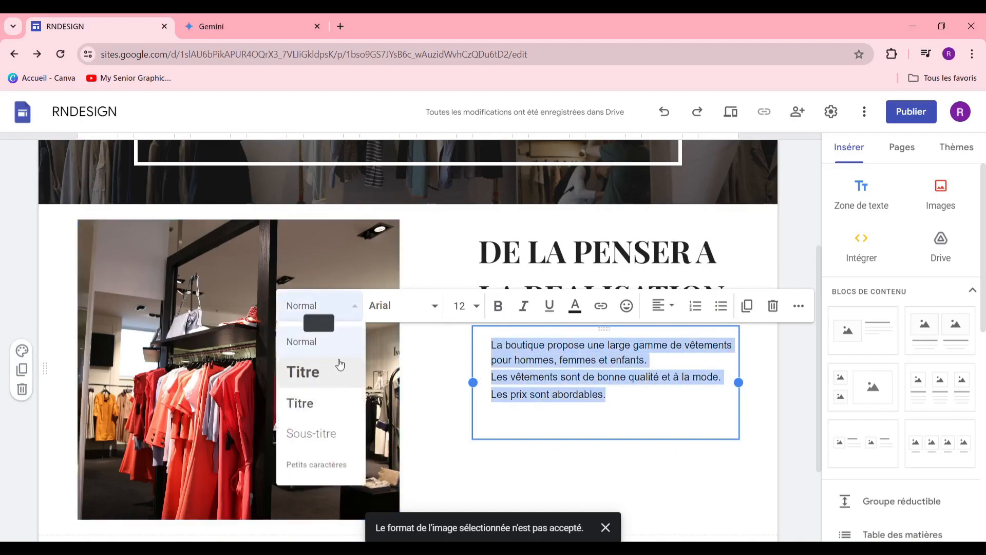
{"action": "left_click", "coordinate": [333, 448]}
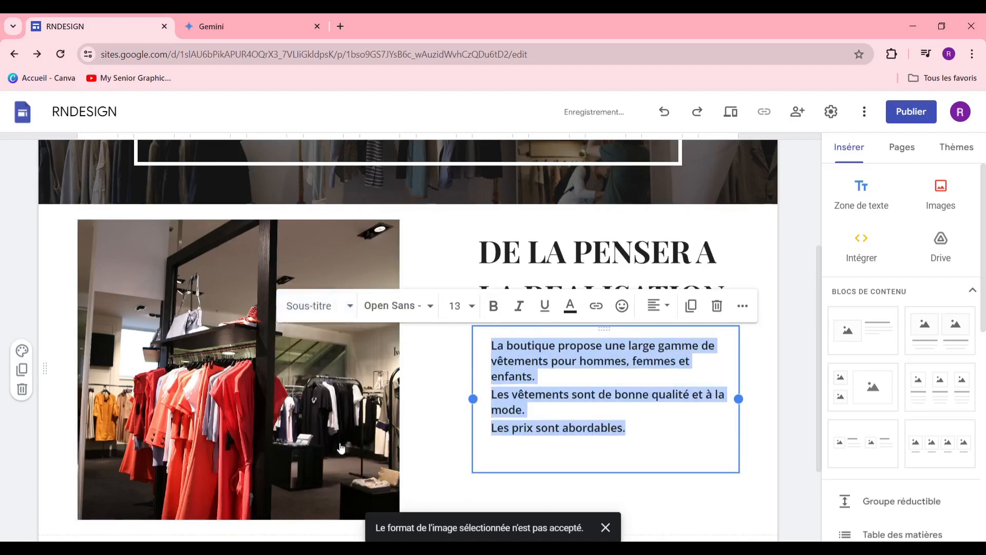
Step: Set the description text to Georgia at size 18
{"action": "left_click", "coordinate": [396, 306]}
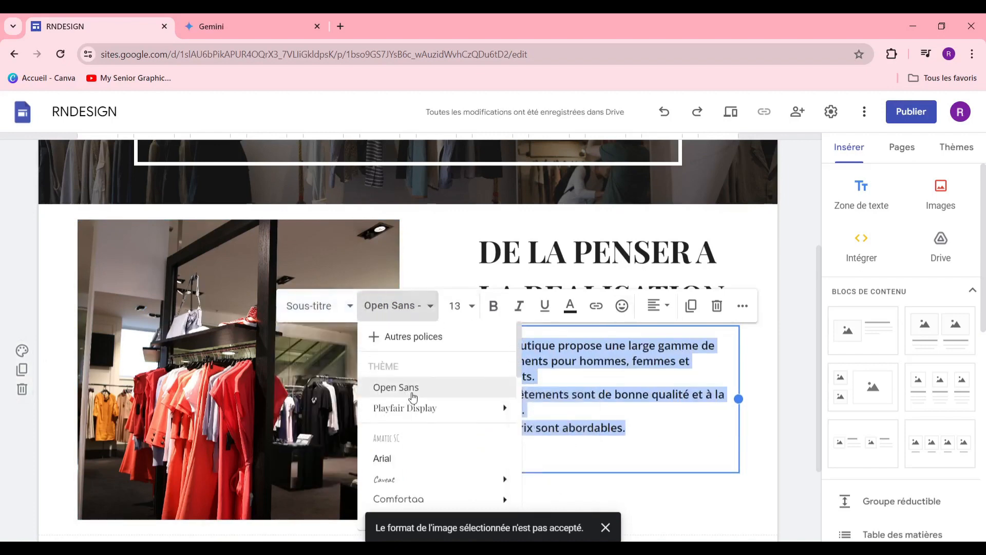
{"action": "scroll", "coordinate": [411, 401], "scroll_direction": "down", "scroll_amount": 5}
{"action": "mouse_move", "coordinate": [419, 407]}
{"action": "scroll", "coordinate": [419, 406], "scroll_direction": "up", "scroll_amount": 3}
{"action": "scroll", "coordinate": [462, 426], "scroll_direction": "down", "scroll_amount": 1}
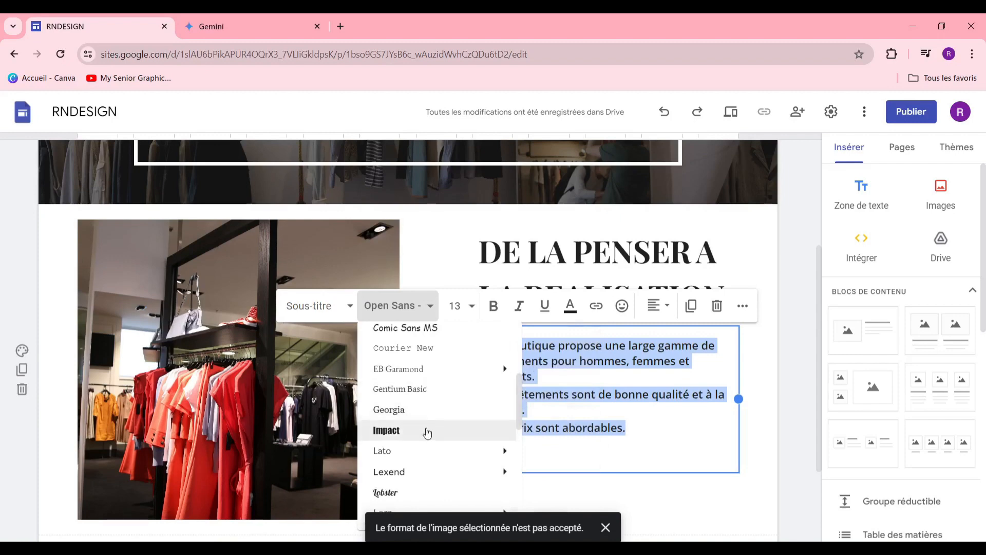
{"action": "left_click", "coordinate": [436, 411]}
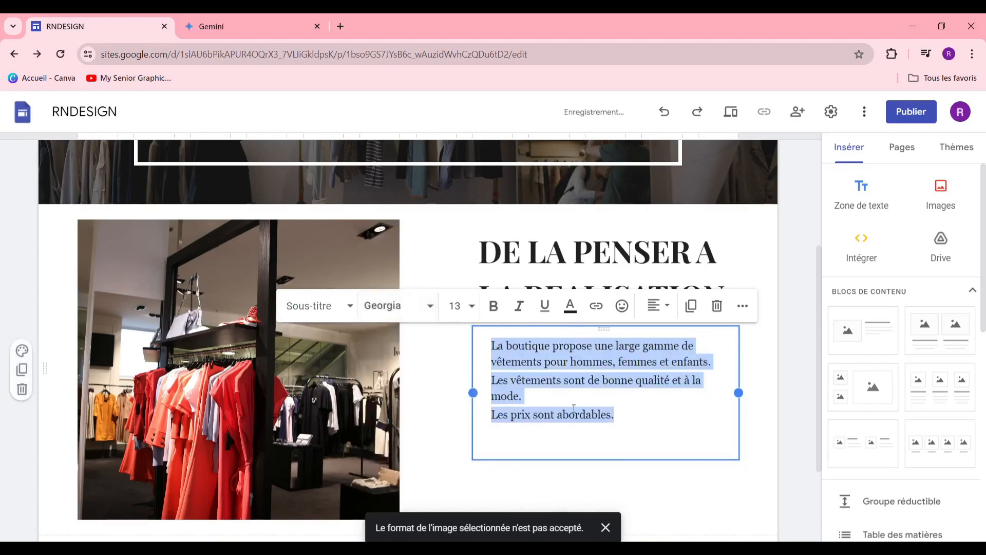
{"action": "left_click", "coordinate": [454, 306]}
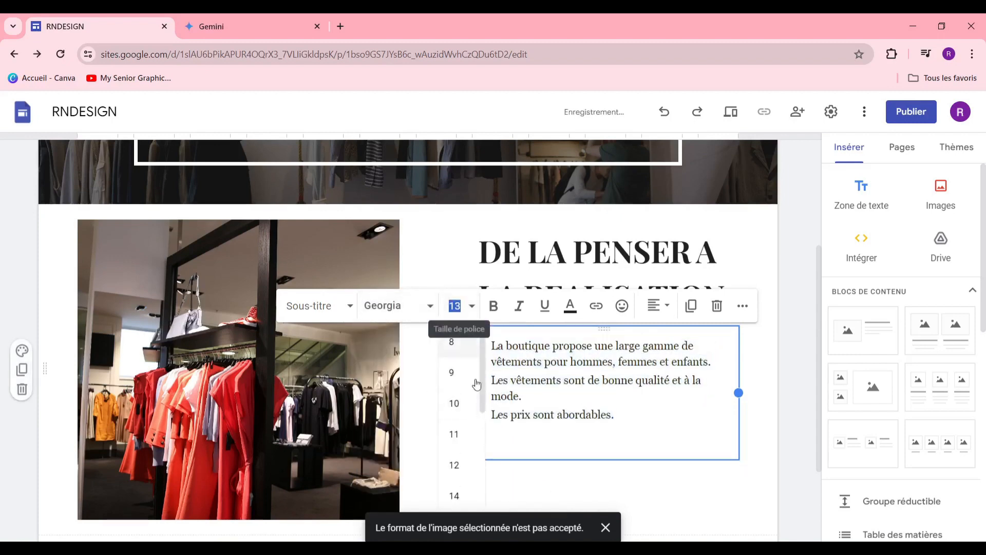
{"action": "left_click", "coordinate": [455, 403]}
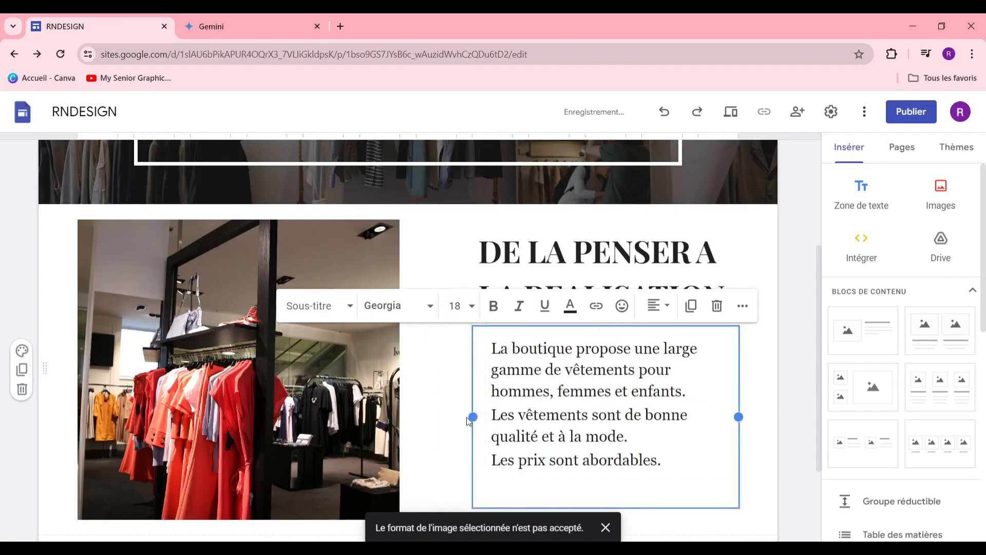
{"action": "left_click", "coordinate": [766, 363]}
{"action": "scroll", "coordinate": [552, 348], "scroll_direction": "down", "scroll_amount": 2}
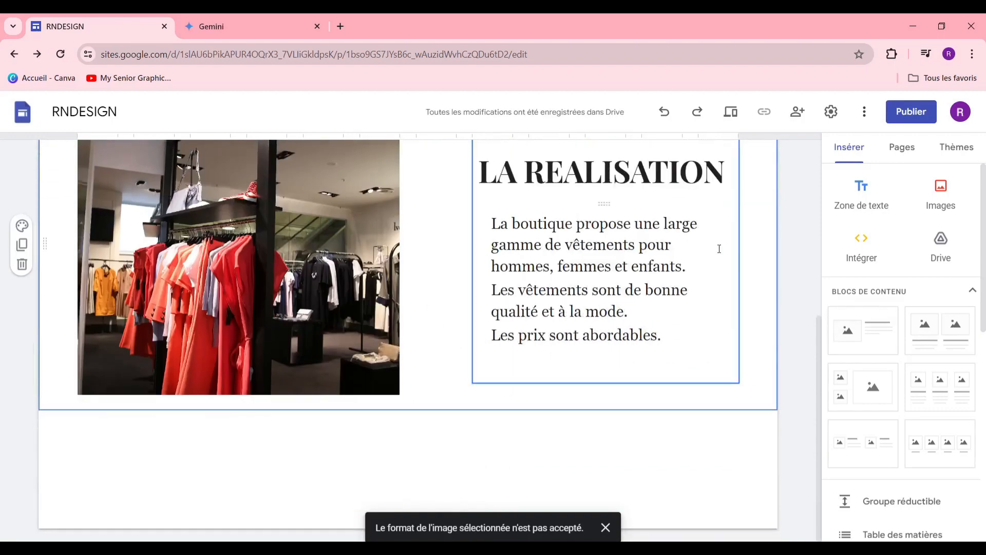
{"action": "scroll", "coordinate": [635, 311], "scroll_direction": "up", "scroll_amount": 2}
{"action": "scroll", "coordinate": [477, 324], "scroll_direction": "down", "scroll_amount": 2}
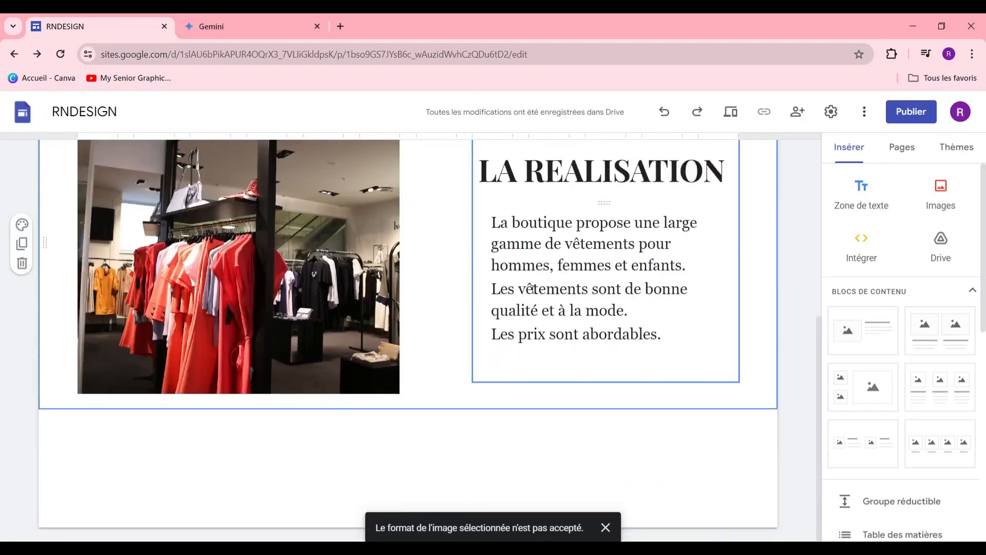
{"action": "scroll", "coordinate": [533, 289], "scroll_direction": "up", "scroll_amount": 2}
Step: Insert an 'EN SAVOIR PLUS' button linking to 'GCHGVJH' and place it under the description
{"action": "scroll", "coordinate": [910, 298], "scroll_direction": "down", "scroll_amount": 6}
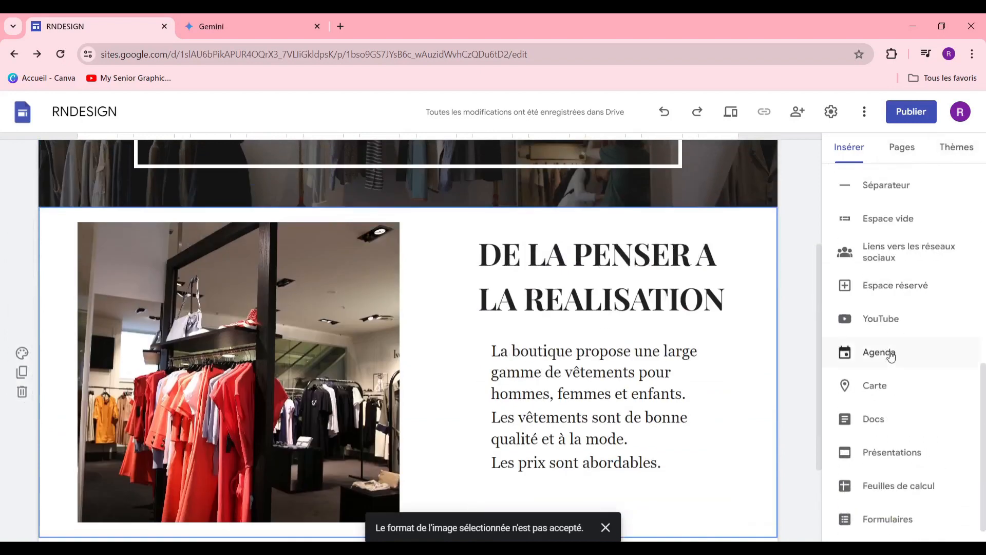
{"action": "scroll", "coordinate": [889, 334], "scroll_direction": "up", "scroll_amount": 3}
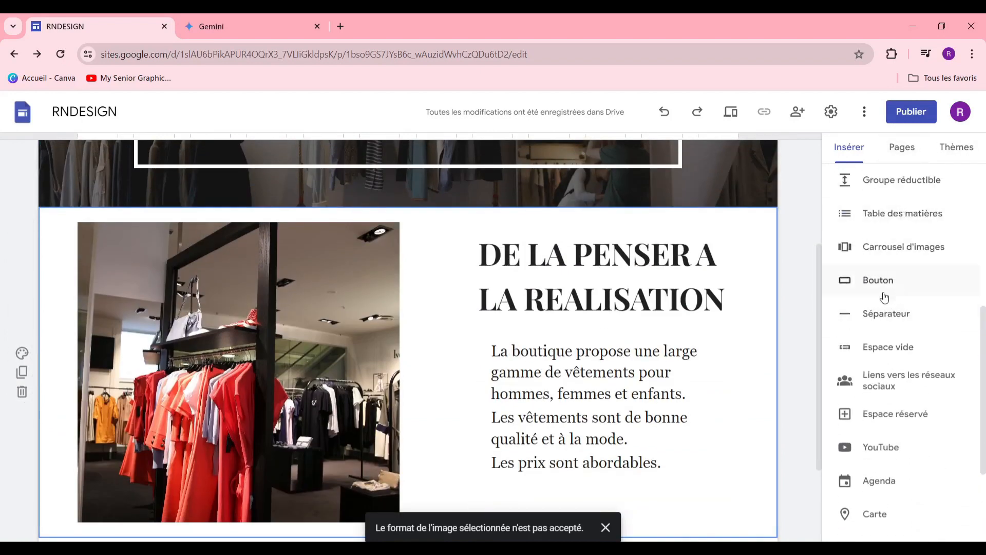
{"action": "left_click", "coordinate": [880, 283]}
{"action": "left_click", "coordinate": [427, 286]}
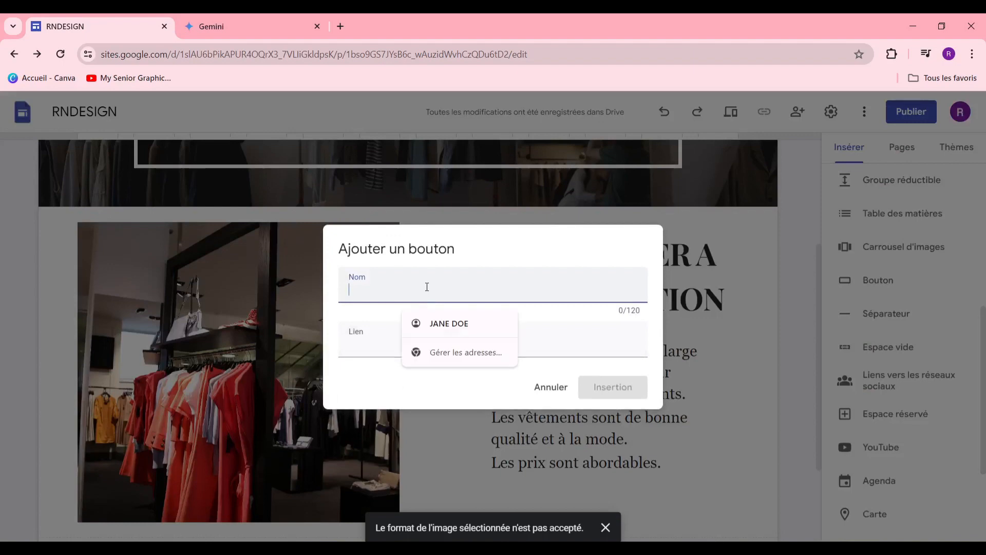
{"action": "type", "text": "EN"}
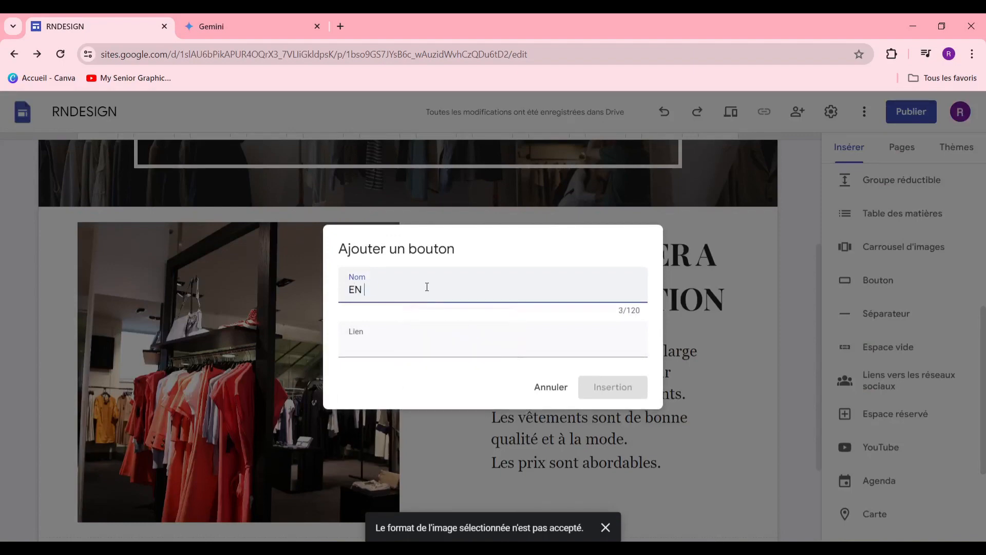
{"action": "type", "text": " SAVOIR"}
{"action": "type", "text": "PLUS"}
{"action": "left_click", "coordinate": [467, 328]}
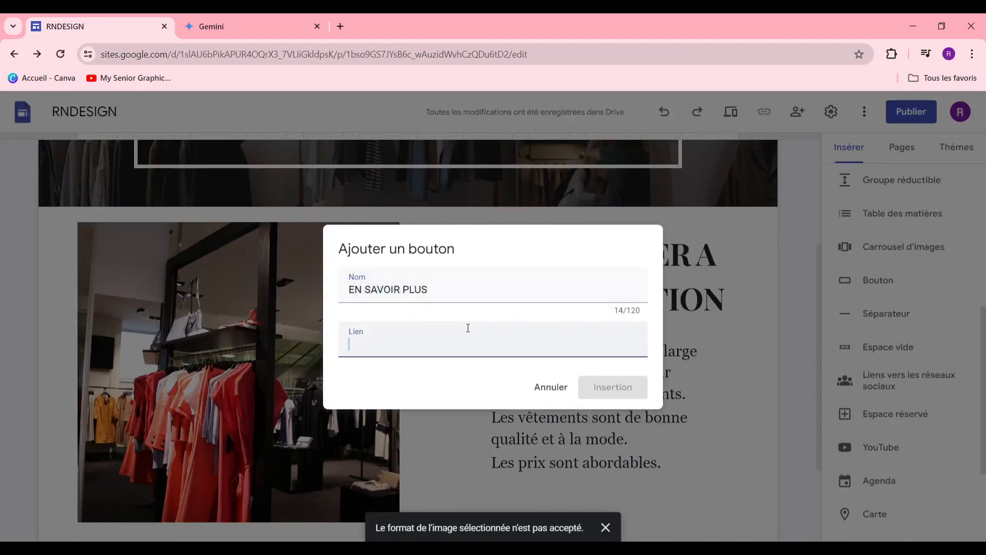
{"action": "type", "text": "GCHGVJH"}
{"action": "left_click", "coordinate": [613, 387]}
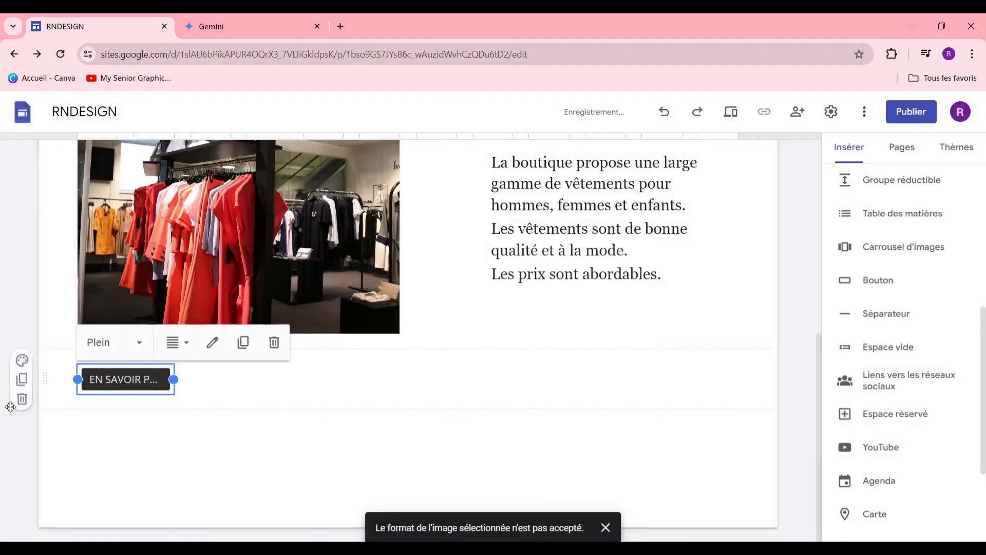
{"action": "left_click_drag", "start_coordinate": [115, 377], "coordinate": [539, 297]}
Step: Enlarge the store photo slightly by dragging its corner handle
{"action": "scroll", "coordinate": [613, 303], "scroll_direction": "up", "scroll_amount": 3}
{"action": "scroll", "coordinate": [610, 312], "scroll_direction": "down", "scroll_amount": 3}
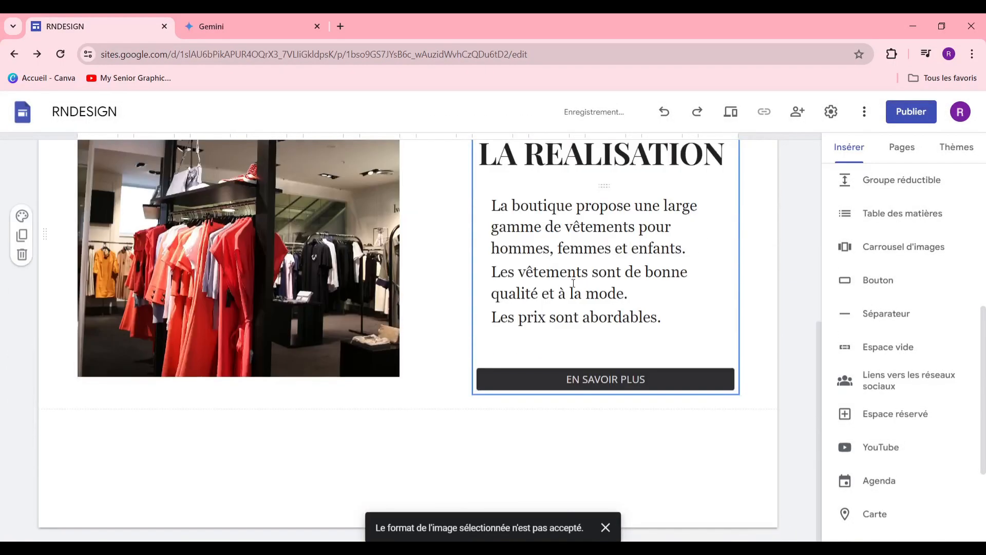
{"action": "scroll", "coordinate": [249, 307], "scroll_direction": "up", "scroll_amount": 2}
{"action": "scroll", "coordinate": [267, 329], "scroll_direction": "down", "scroll_amount": 3}
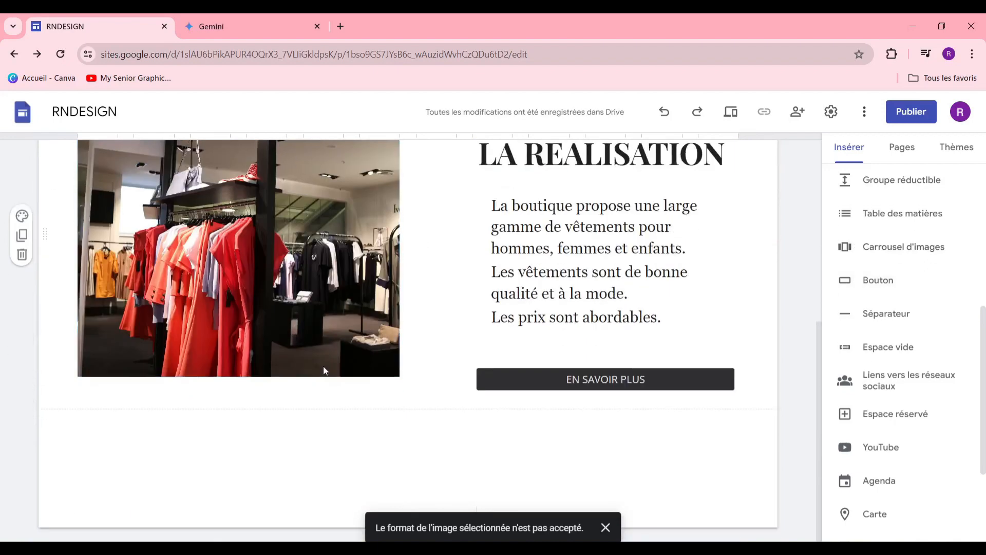
{"action": "left_click", "coordinate": [315, 344]}
{"action": "left_click_drag", "start_coordinate": [398, 376], "coordinate": [424, 391]}
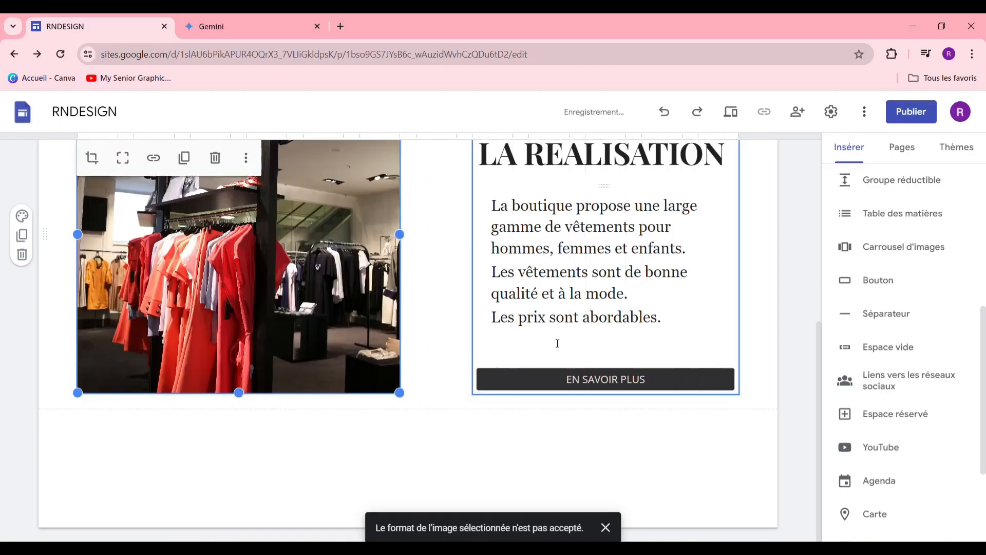
{"action": "scroll", "coordinate": [557, 341], "scroll_direction": "up", "scroll_amount": 6}
{"action": "scroll", "coordinate": [490, 385], "scroll_direction": "down", "scroll_amount": 3}
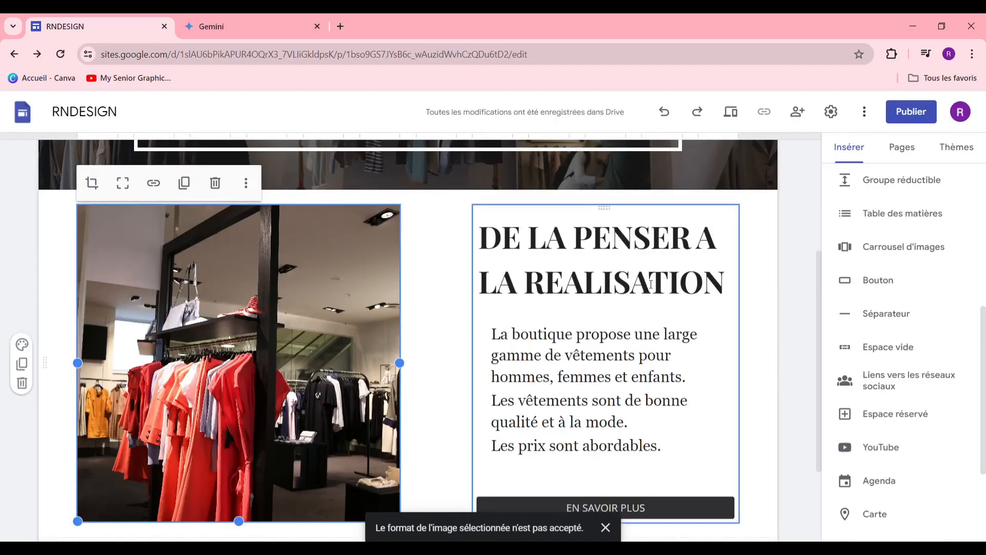
{"action": "scroll", "coordinate": [447, 321], "scroll_direction": "down", "scroll_amount": 3}
{"action": "scroll", "coordinate": [524, 280], "scroll_direction": "up", "scroll_amount": 6}
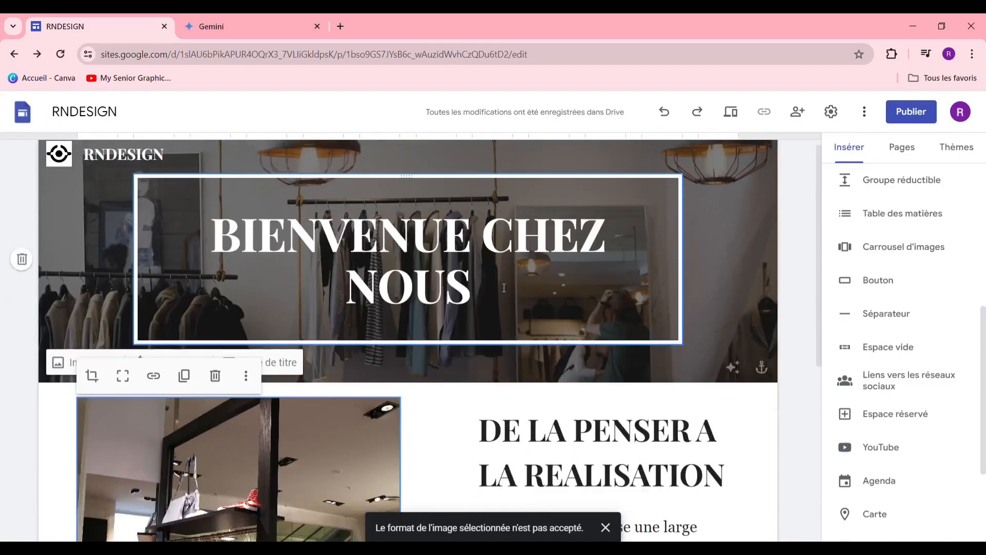
{"action": "scroll", "coordinate": [524, 280], "scroll_direction": "down", "scroll_amount": 6}
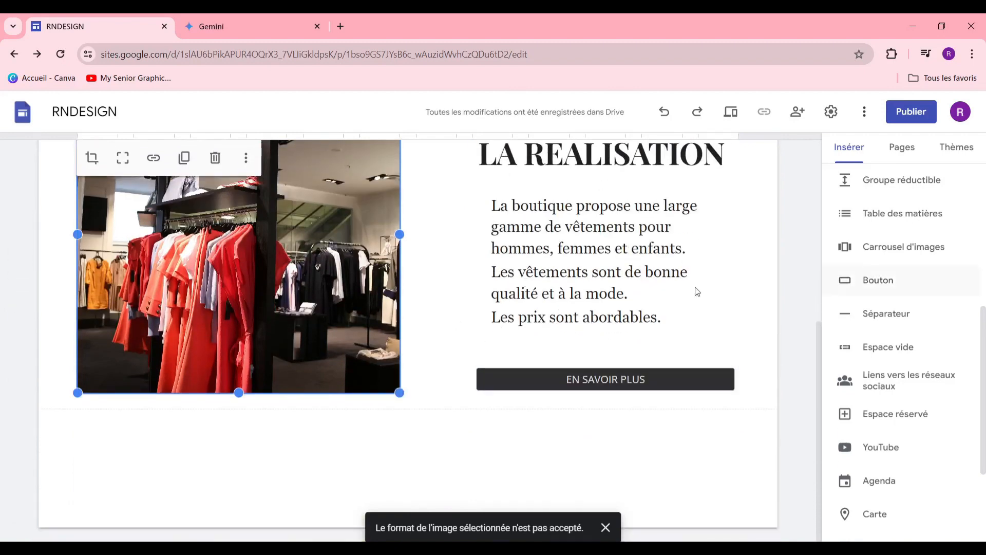
{"action": "scroll", "coordinate": [908, 309], "scroll_direction": "up", "scroll_amount": 6}
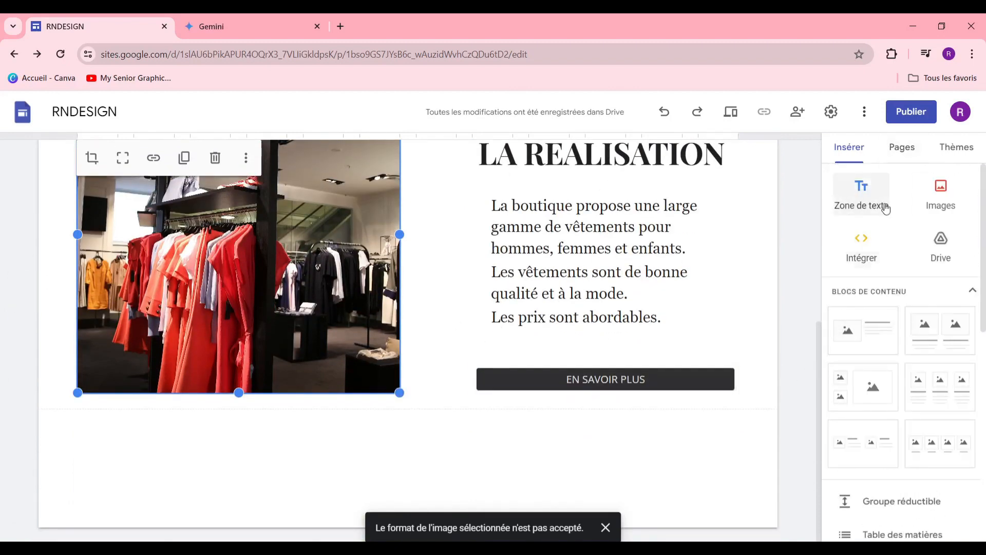
Step: Add a text box reading 'NOS PRODUIT' and style it as a title
{"action": "left_click", "coordinate": [865, 195]}
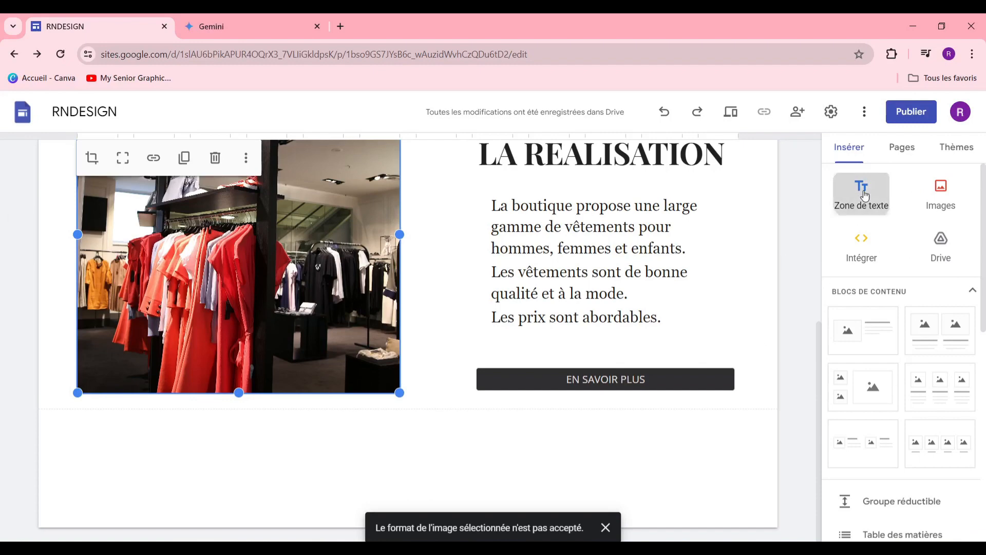
{"action": "type", "text": "NOS [RODUIT"}
{"action": "left_click_drag", "start_coordinate": [346, 387], "coordinate": [101, 380]}
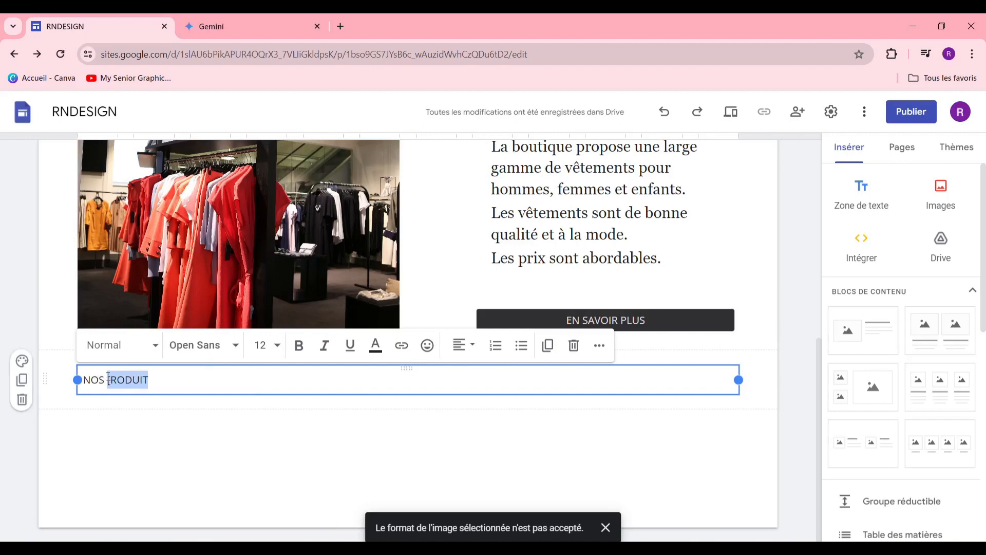
{"action": "type", "text": "PRODUIT"}
{"action": "left_click", "coordinate": [119, 345]}
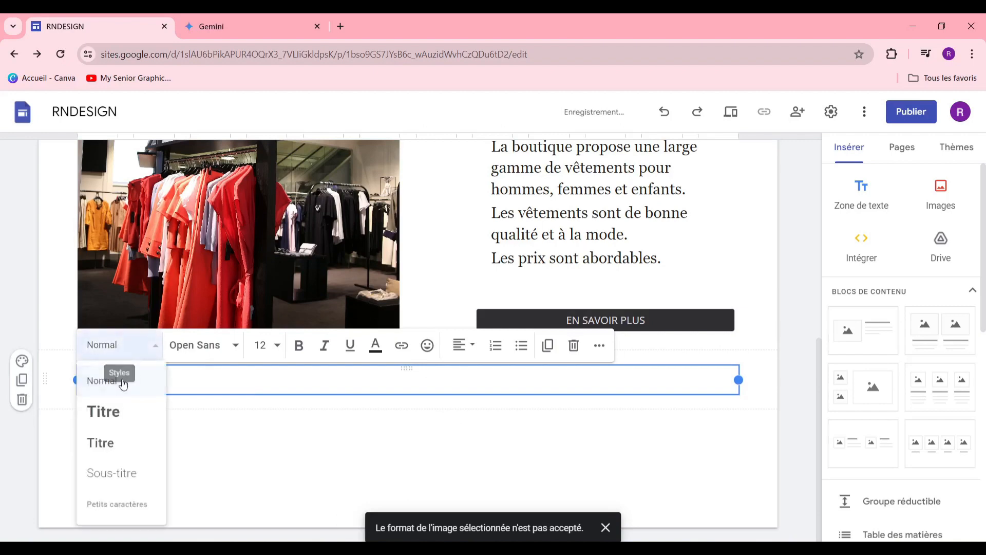
{"action": "left_click", "coordinate": [132, 425]}
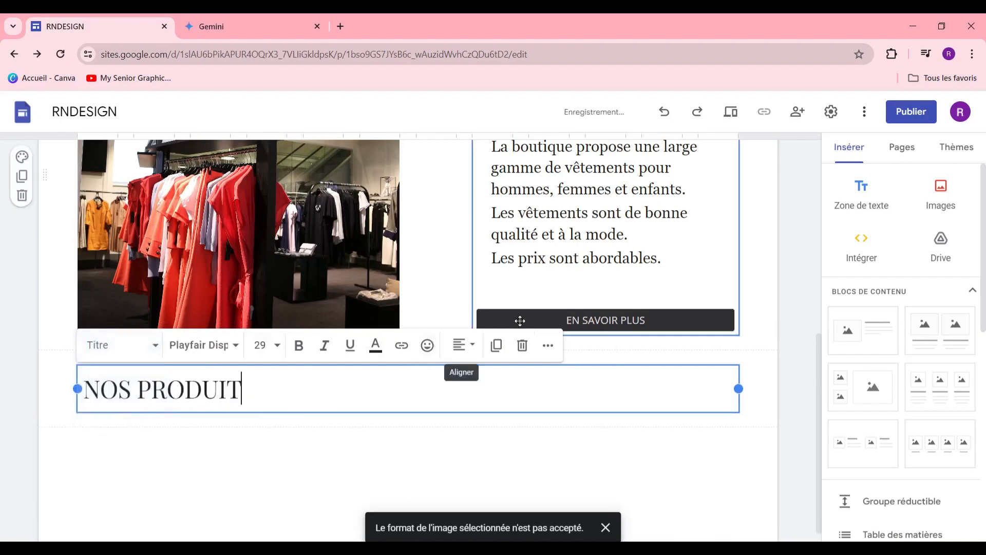
Step: Centre the NOS PRODUIT heading and set it to size 48
{"action": "left_click", "coordinate": [469, 346]}
{"action": "left_click", "coordinate": [459, 412]}
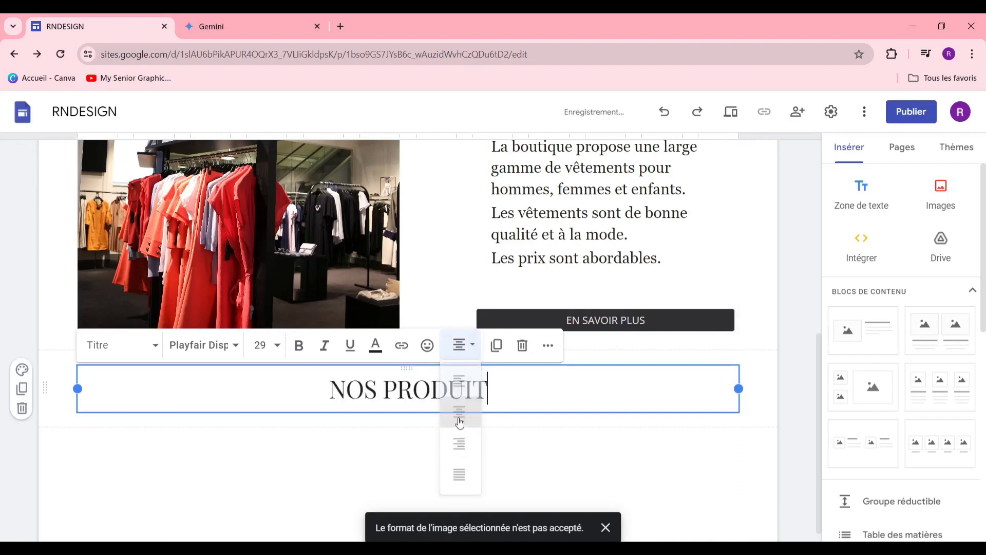
{"action": "left_click", "coordinate": [277, 347]}
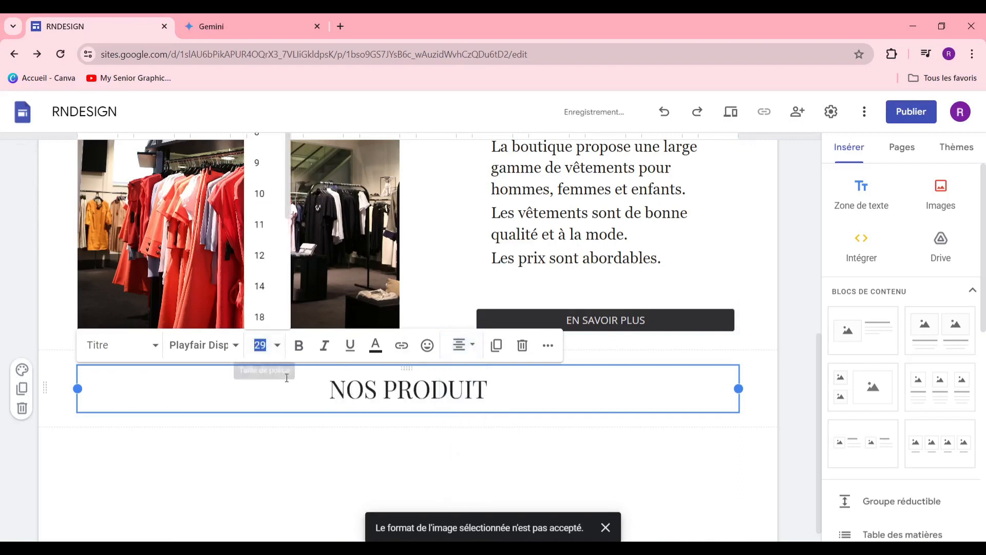
{"action": "left_click", "coordinate": [261, 314]}
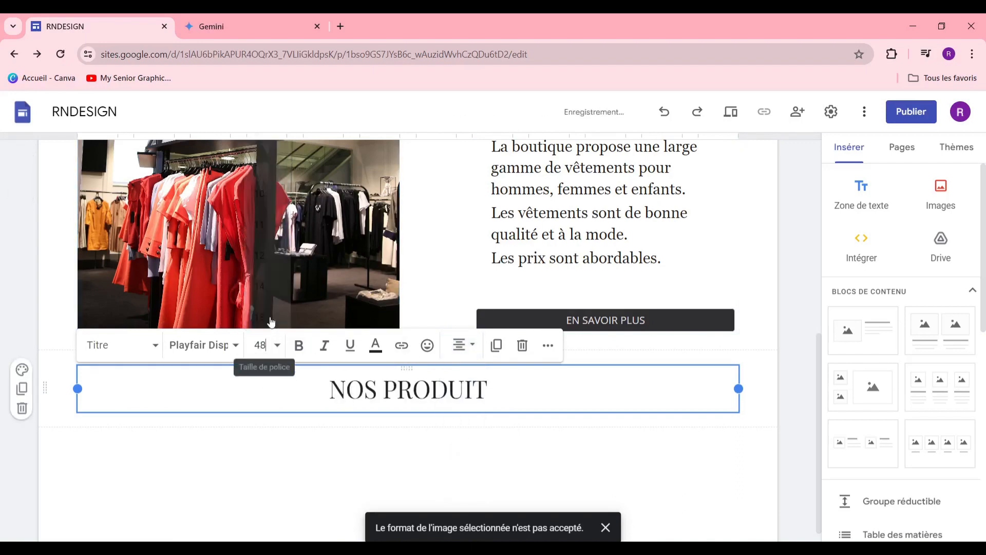
{"action": "left_click", "coordinate": [202, 303]}
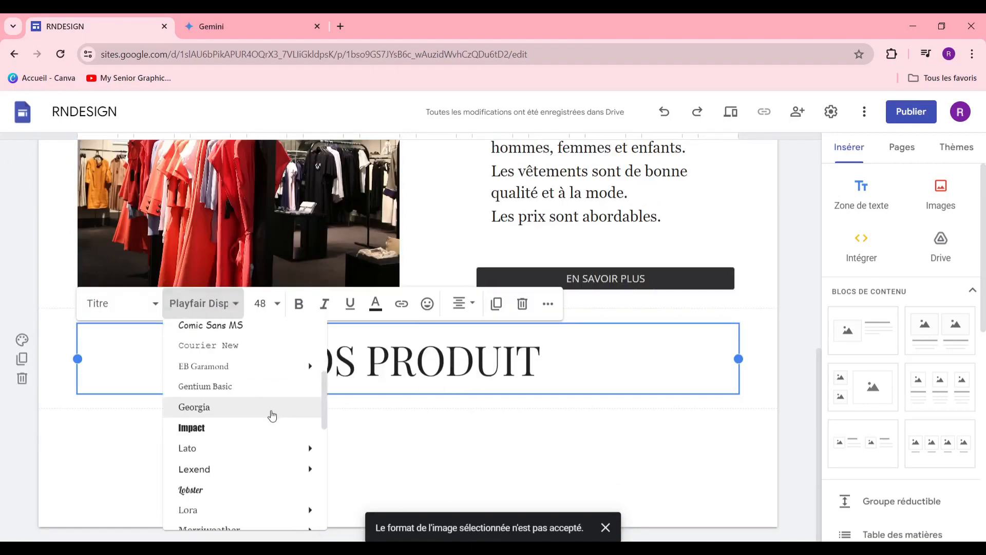
{"action": "scroll", "coordinate": [270, 414], "scroll_direction": "up", "scroll_amount": 3}
{"action": "scroll", "coordinate": [271, 416], "scroll_direction": "down", "scroll_amount": 4}
{"action": "mouse_move", "coordinate": [246, 405]}
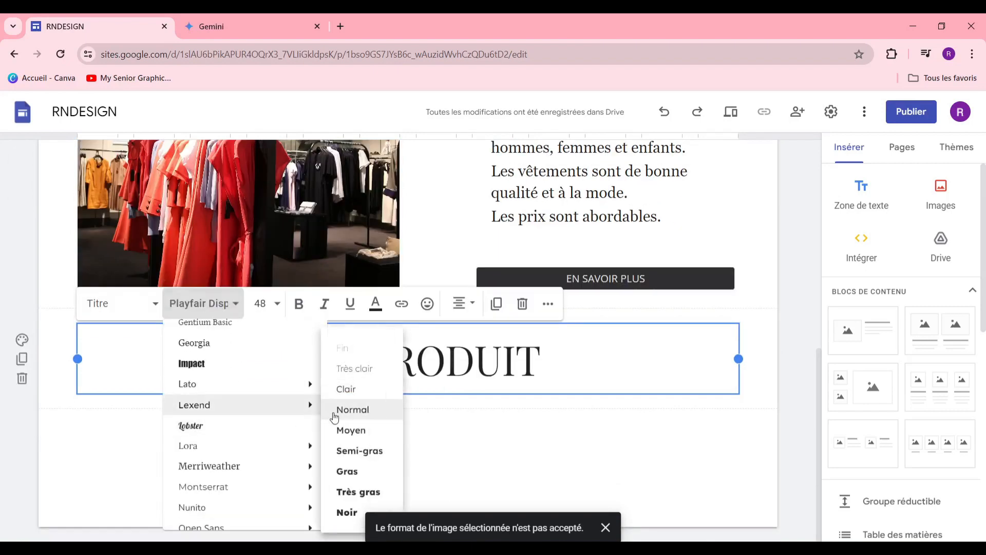
{"action": "left_click", "coordinate": [563, 436]}
{"action": "scroll", "coordinate": [531, 334], "scroll_direction": "up", "scroll_amount": 6}
{"action": "scroll", "coordinate": [528, 311], "scroll_direction": "down", "scroll_amount": 6}
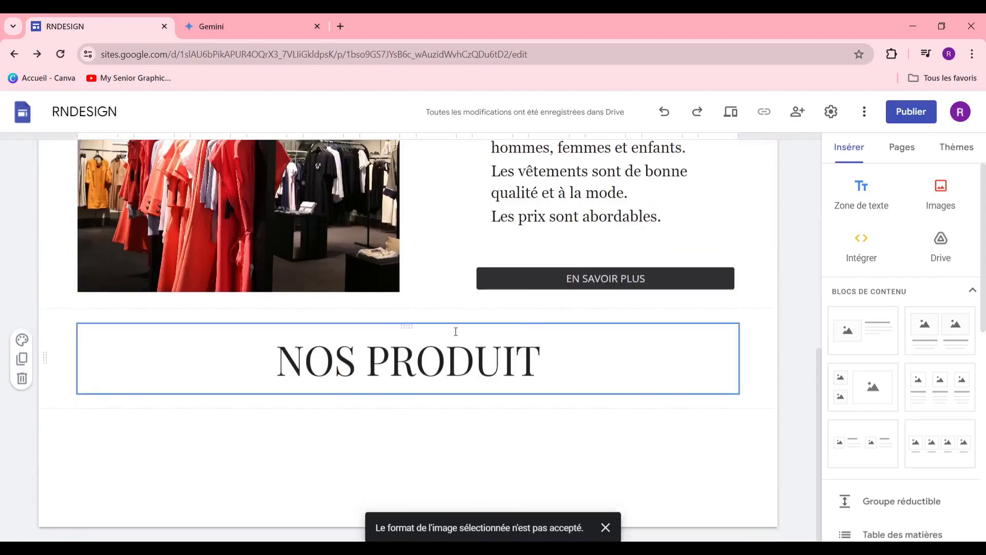
{"action": "scroll", "coordinate": [889, 354], "scroll_direction": "down", "scroll_amount": 4}
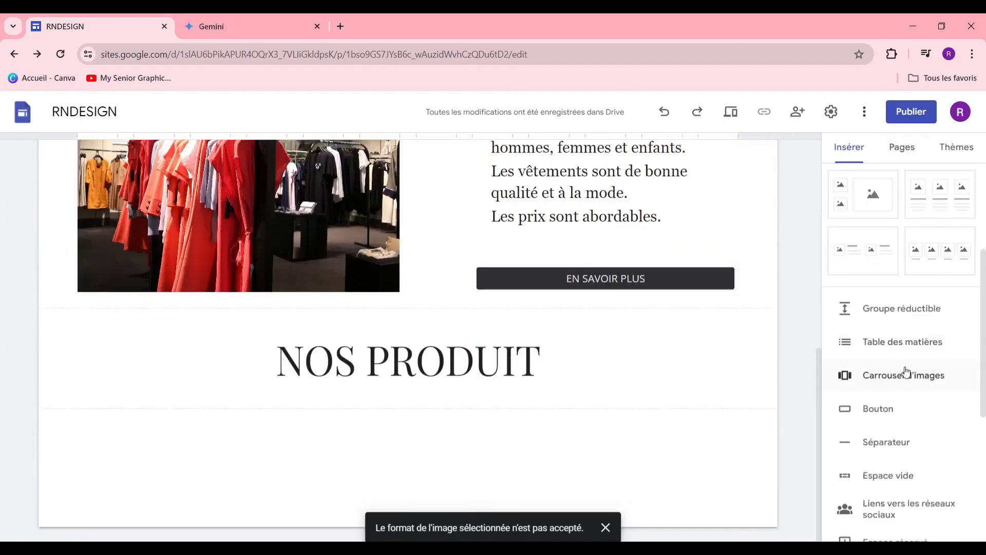
Step: Insert the three-image content block below NOS PRODUIT, replacing an undone four-image block
{"action": "scroll", "coordinate": [907, 308], "scroll_direction": "up", "scroll_amount": 2}
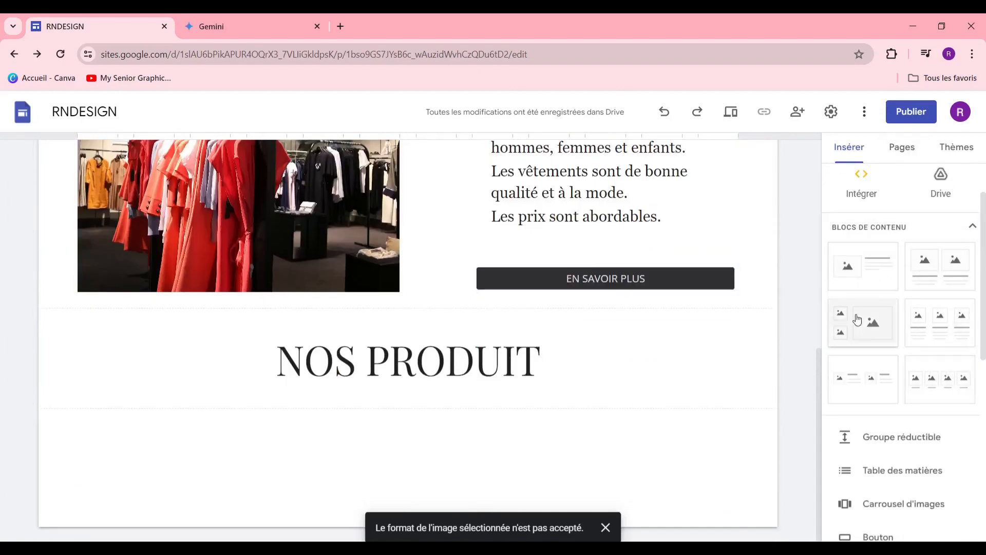
{"action": "left_click_drag", "start_coordinate": [934, 384], "coordinate": [393, 442]}
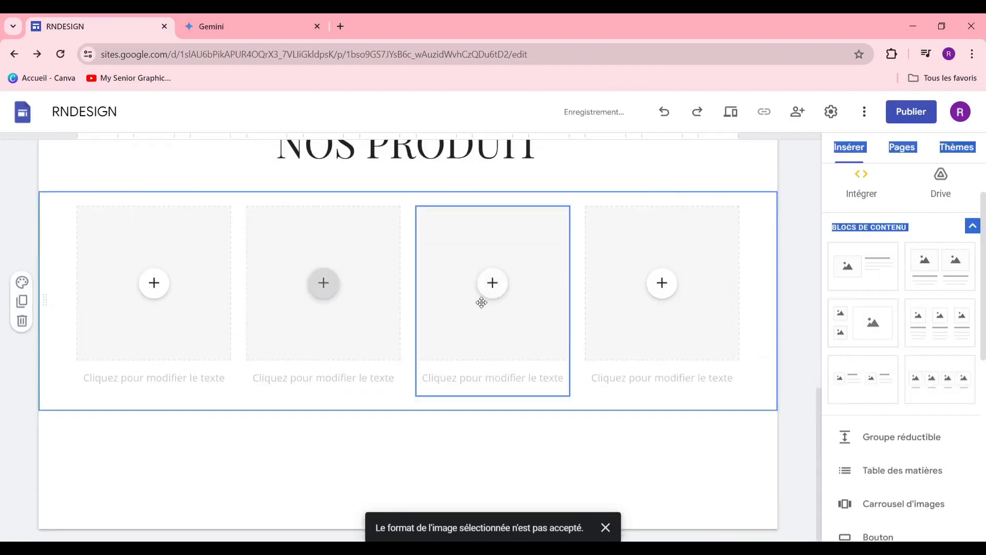
{"action": "key", "text": "ctrl+z"}
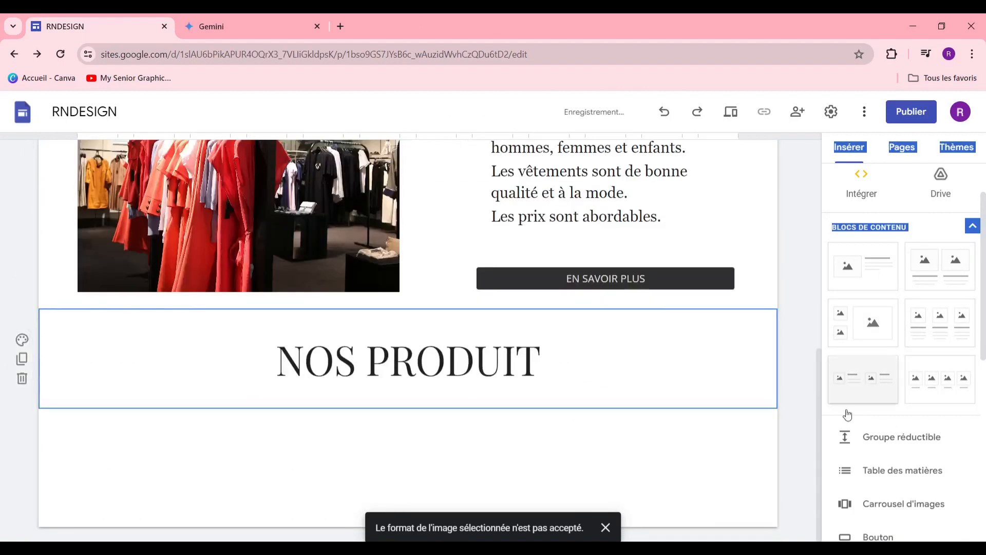
{"action": "left_click", "coordinate": [947, 316]}
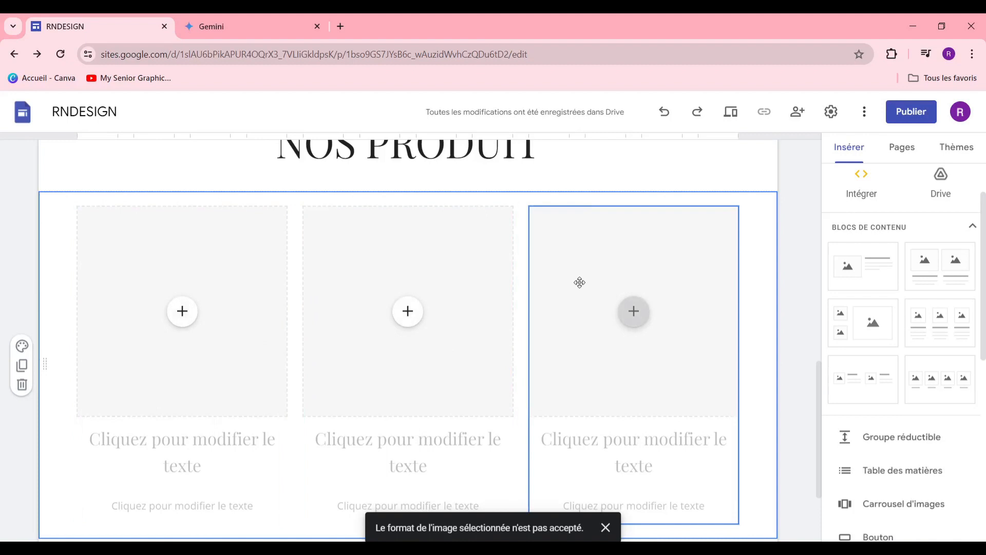
{"action": "scroll", "coordinate": [349, 257], "scroll_direction": "down", "scroll_amount": 3}
{"action": "scroll", "coordinate": [247, 295], "scroll_direction": "up", "scroll_amount": 4}
{"action": "scroll", "coordinate": [205, 339], "scroll_direction": "down", "scroll_amount": 1}
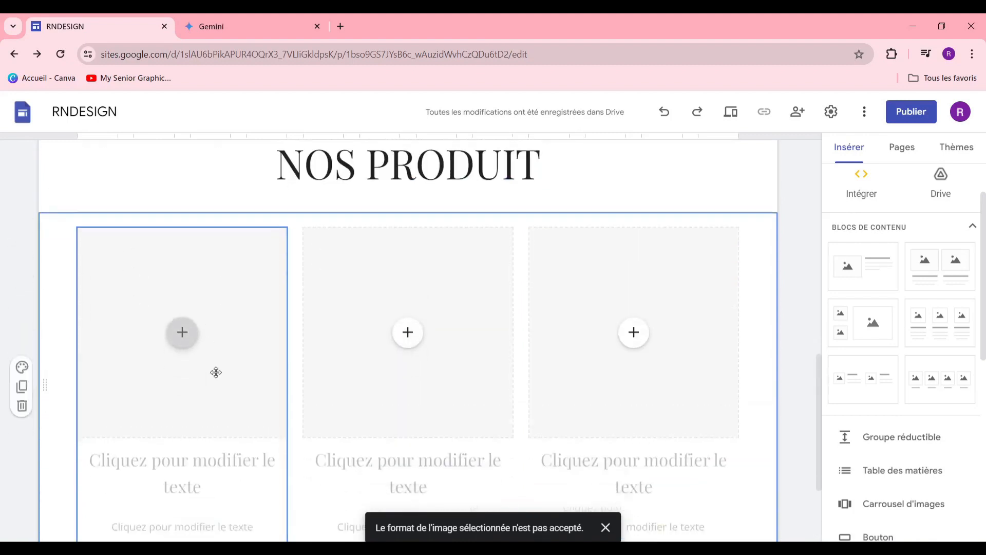
{"action": "scroll", "coordinate": [215, 372], "scroll_direction": "down", "scroll_amount": 1}
{"action": "left_click", "coordinate": [183, 311]}
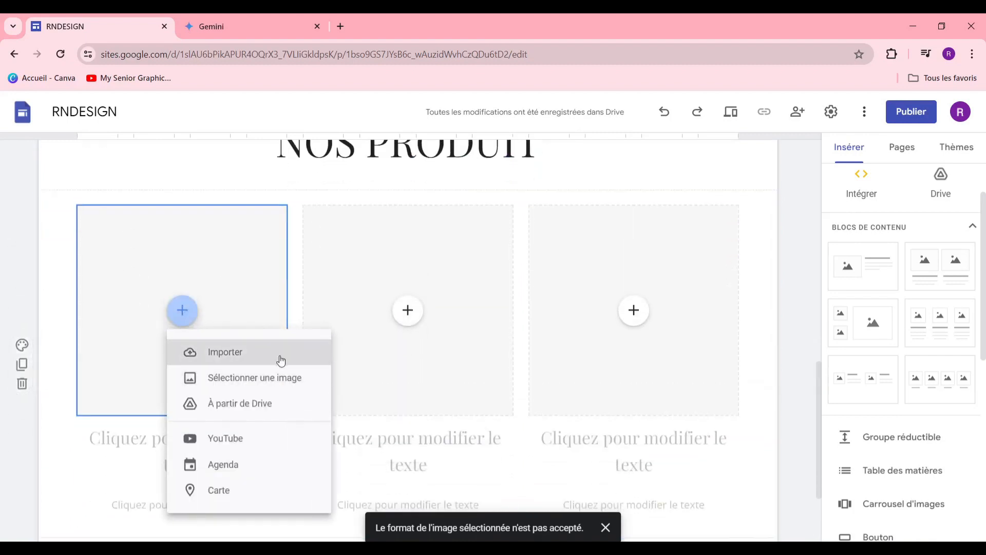
Step: Search Google Images for 'PANTALON' and insert the dark jeans photo into the first column
{"action": "left_click", "coordinate": [283, 366]}
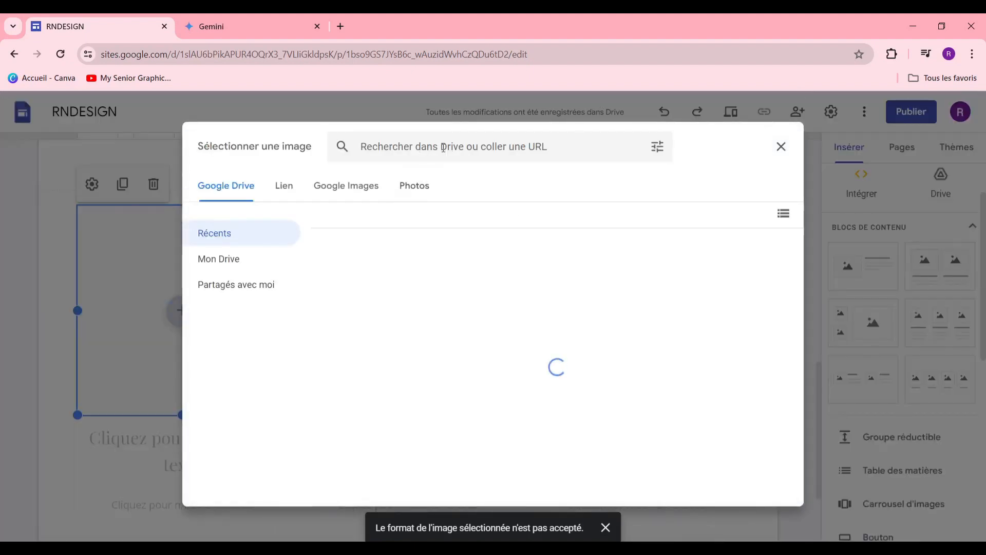
{"action": "left_click", "coordinate": [444, 148]}
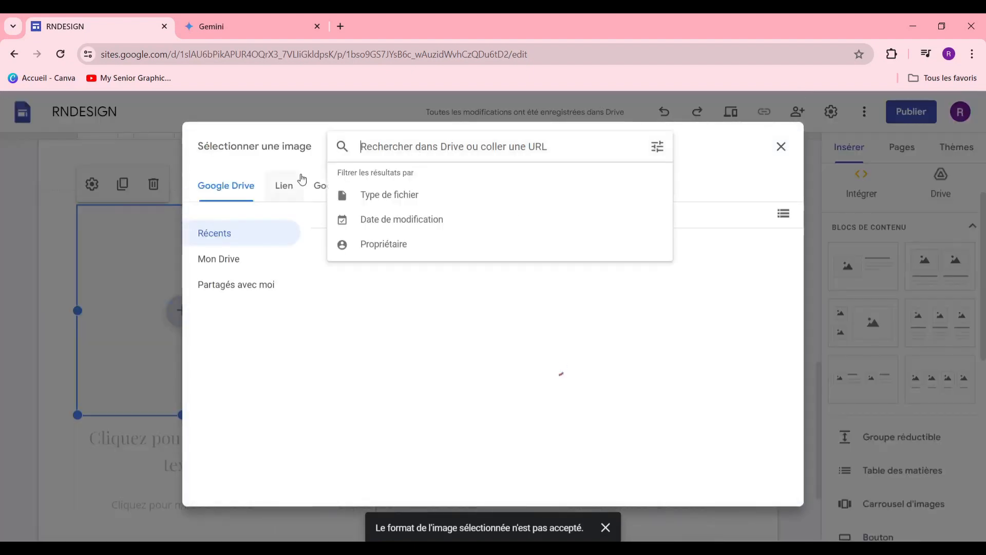
{"action": "left_click", "coordinate": [319, 185]}
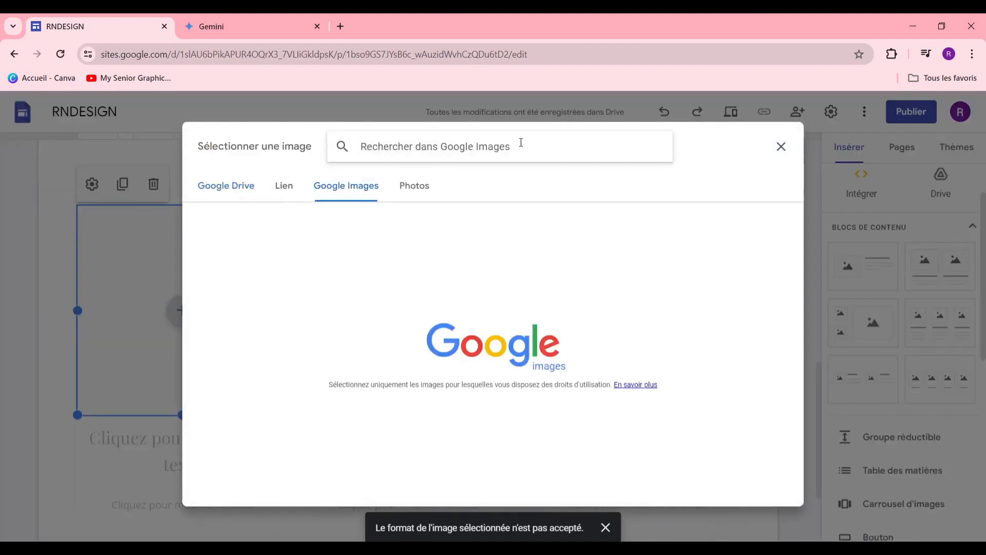
{"action": "type", "text": "JEA"}
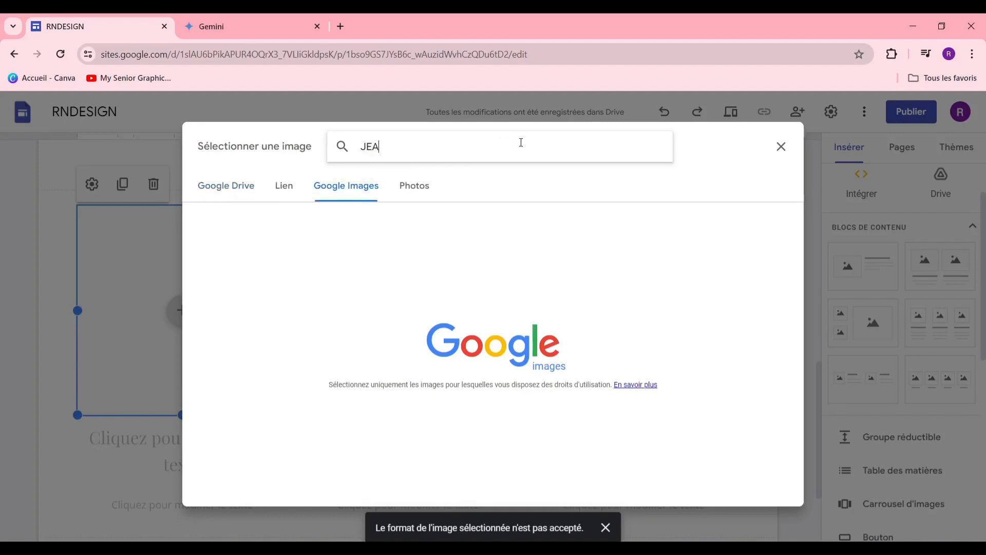
{"action": "type", "text": "N"}
{"action": "key", "text": "BackSpace"}
{"action": "key", "text": "BackSpace"}
{"action": "key", "text": "BackSpace"}
{"action": "key", "text": "BackSpace"}
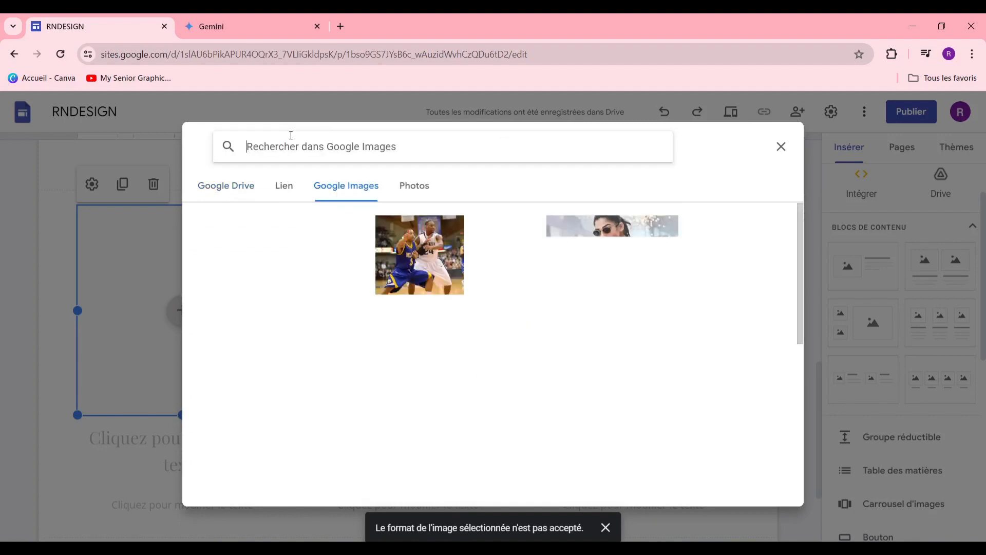
{"action": "type", "text": "PANTA"}
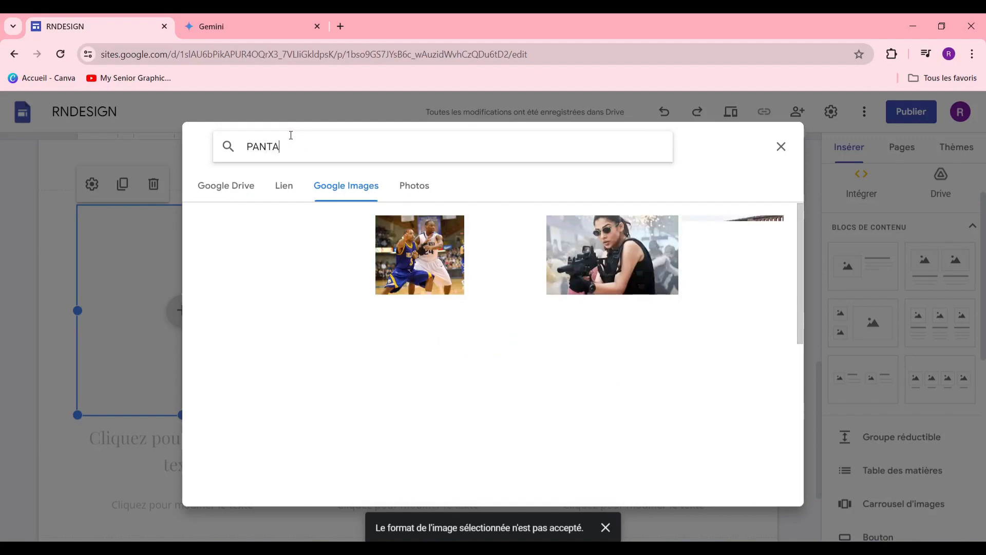
{"action": "type", "text": "LON JEAN"}
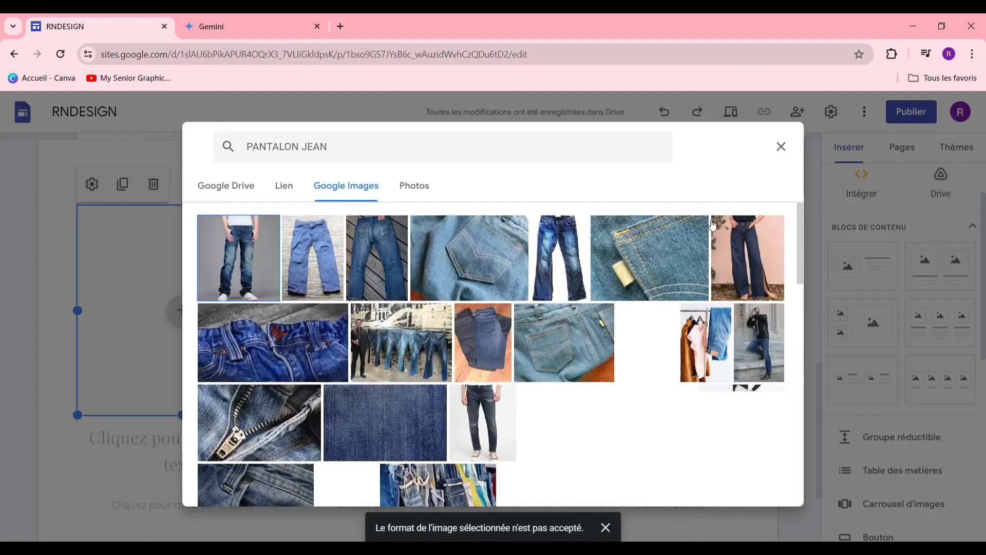
{"action": "scroll", "coordinate": [599, 306], "scroll_direction": "down", "scroll_amount": 4}
{"action": "scroll", "coordinate": [599, 306], "scroll_direction": "up", "scroll_amount": 3}
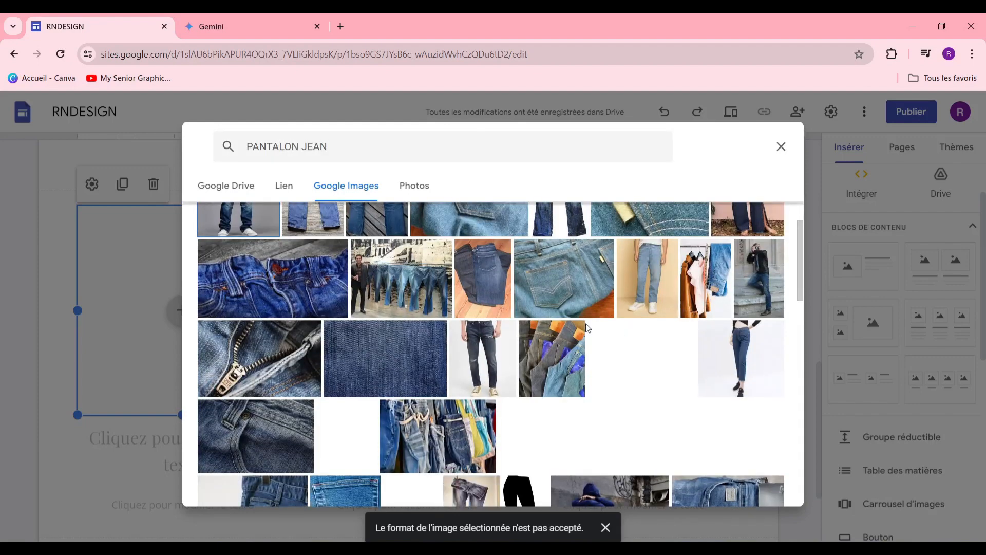
{"action": "scroll", "coordinate": [712, 279], "scroll_direction": "down", "scroll_amount": 10}
{"action": "left_click", "coordinate": [252, 423]}
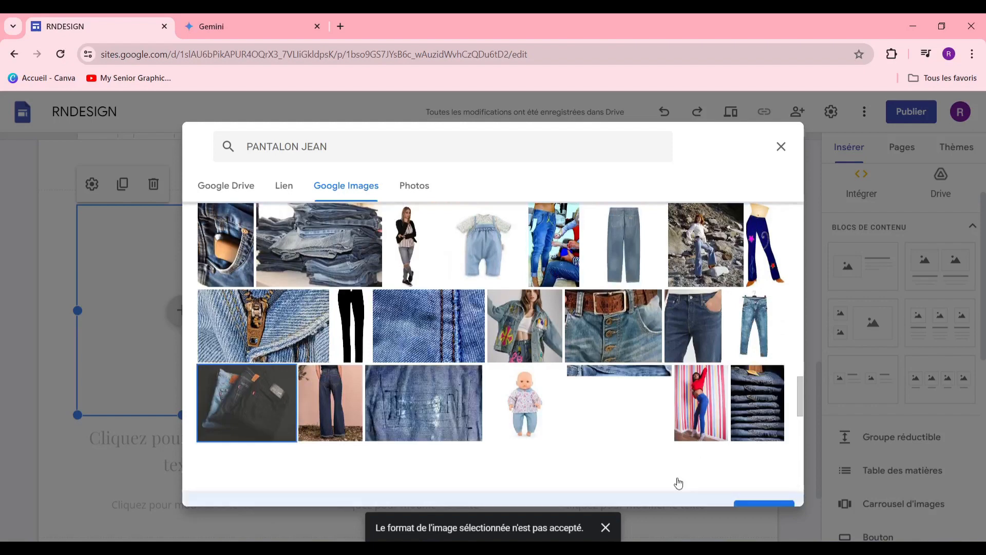
{"action": "left_click", "coordinate": [745, 480]}
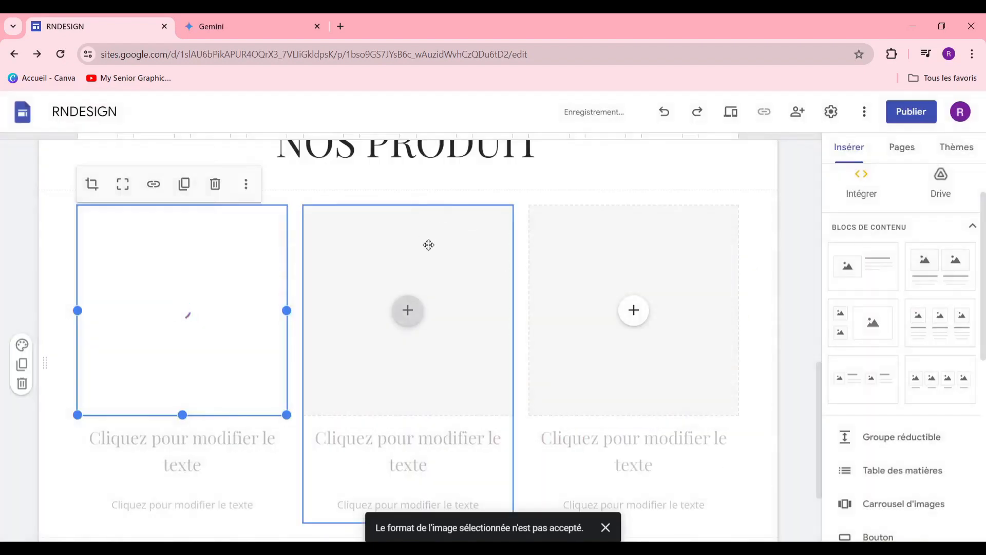
Step: Insert a pullover photo in the second column and a clothing photo in the third
{"action": "left_click", "coordinate": [411, 324]}
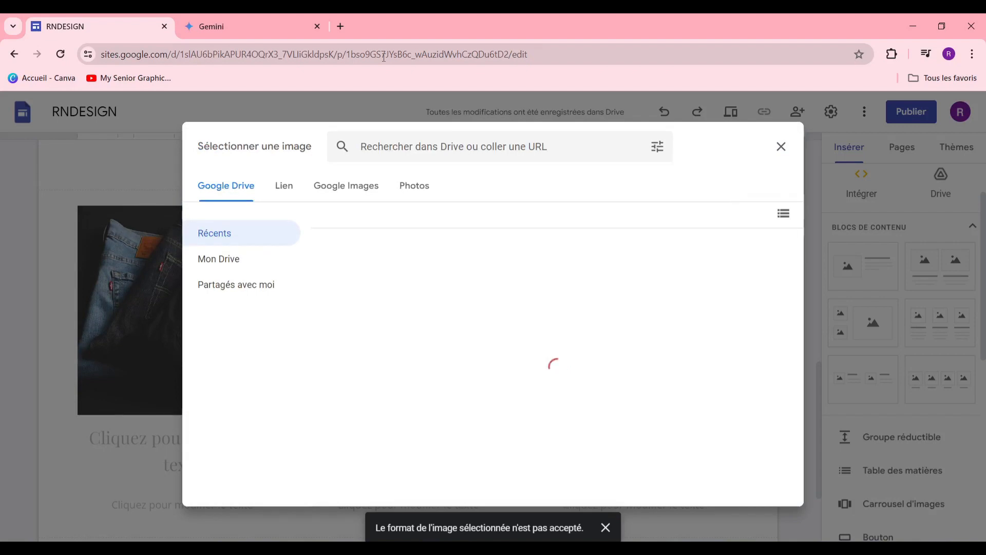
{"action": "left_click", "coordinate": [340, 187]}
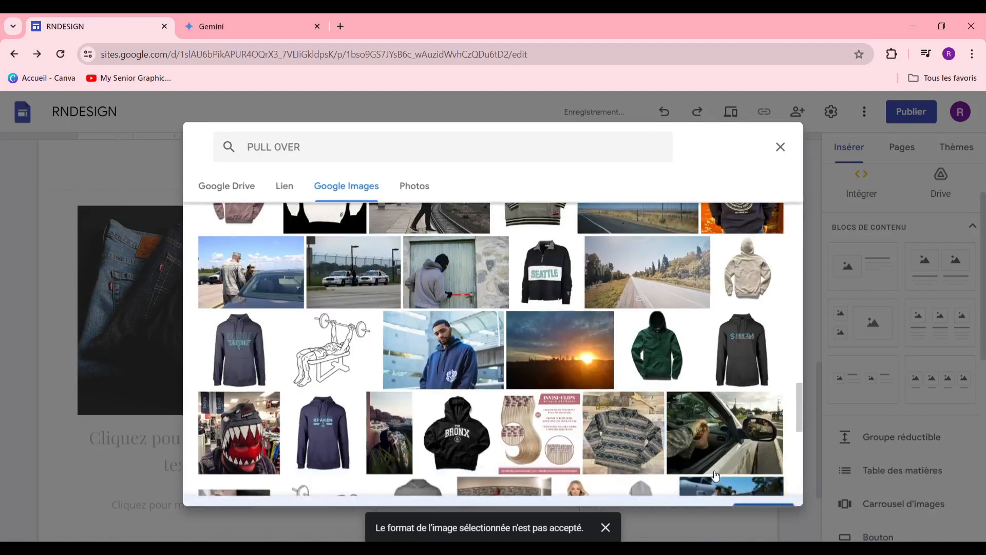
{"action": "left_click", "coordinate": [755, 488]}
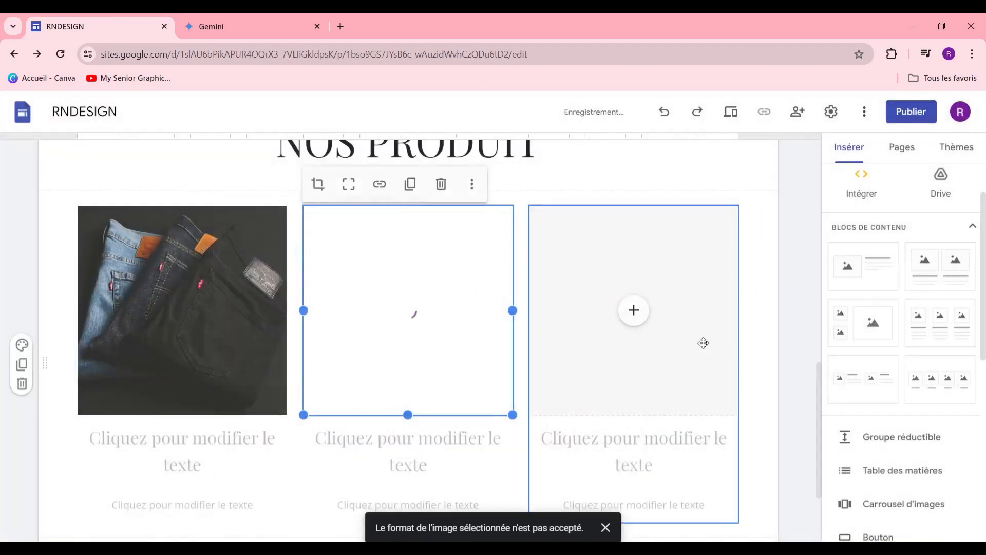
{"action": "left_click", "coordinate": [636, 315]}
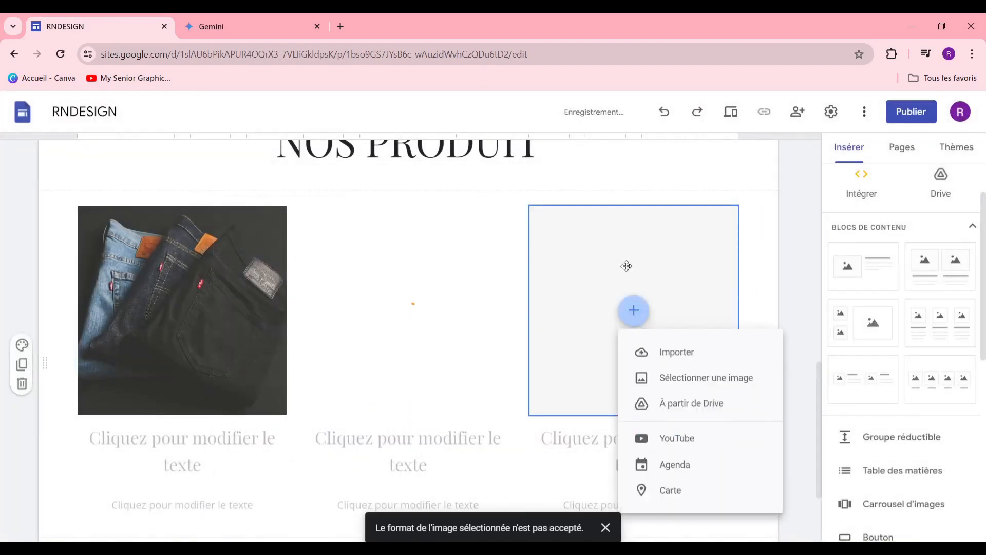
{"action": "left_click", "coordinate": [677, 385]}
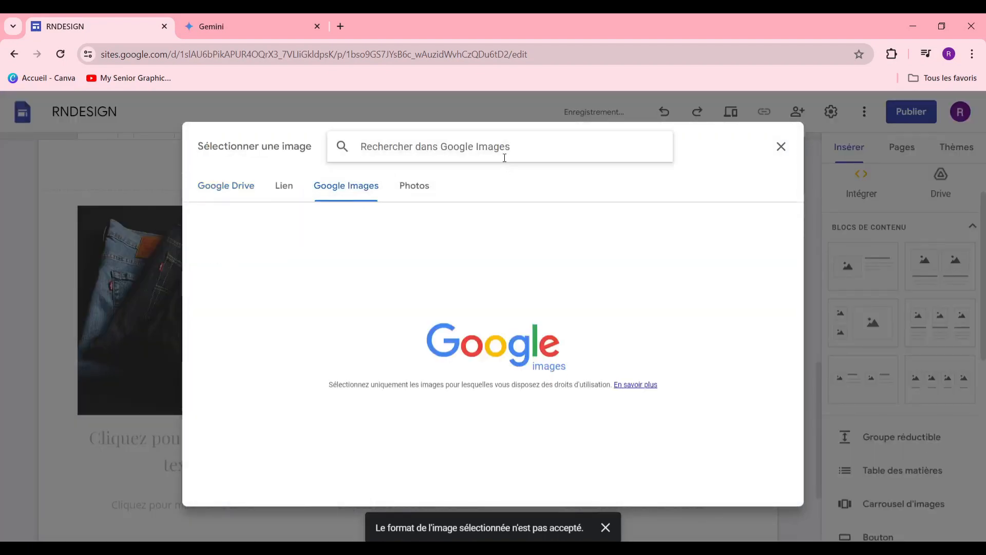
{"action": "type", "text": "VETEMENT"}
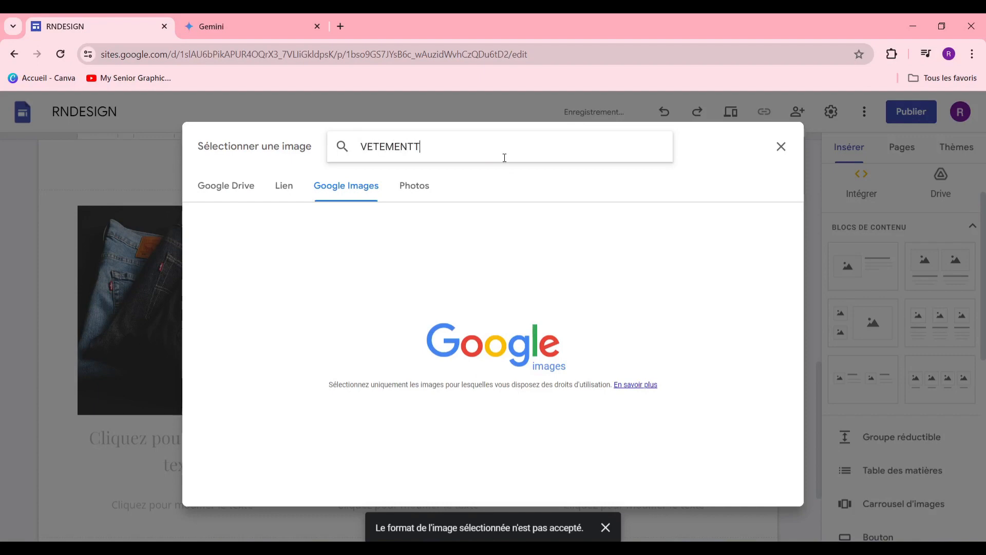
{"action": "left_click", "coordinate": [767, 486]}
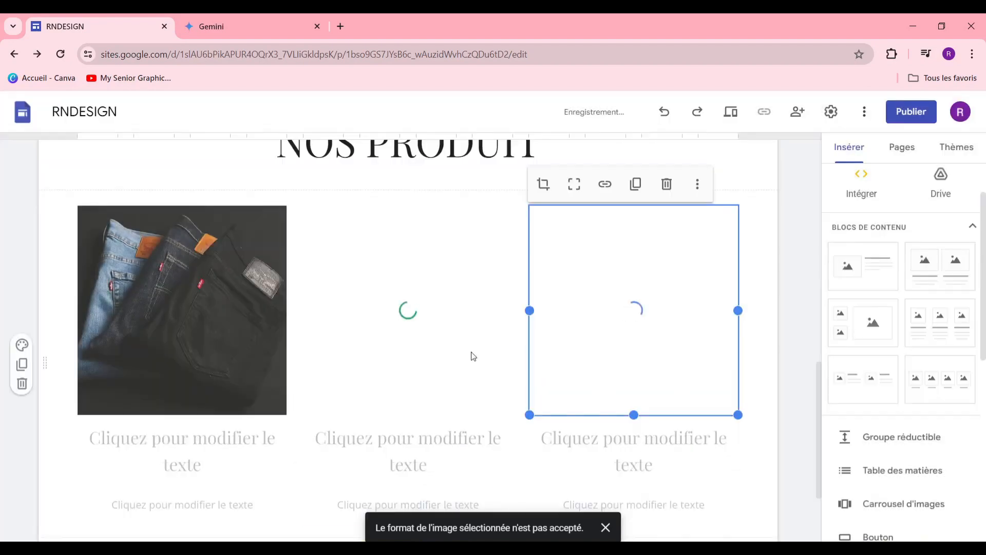
{"action": "left_click", "coordinate": [175, 445]}
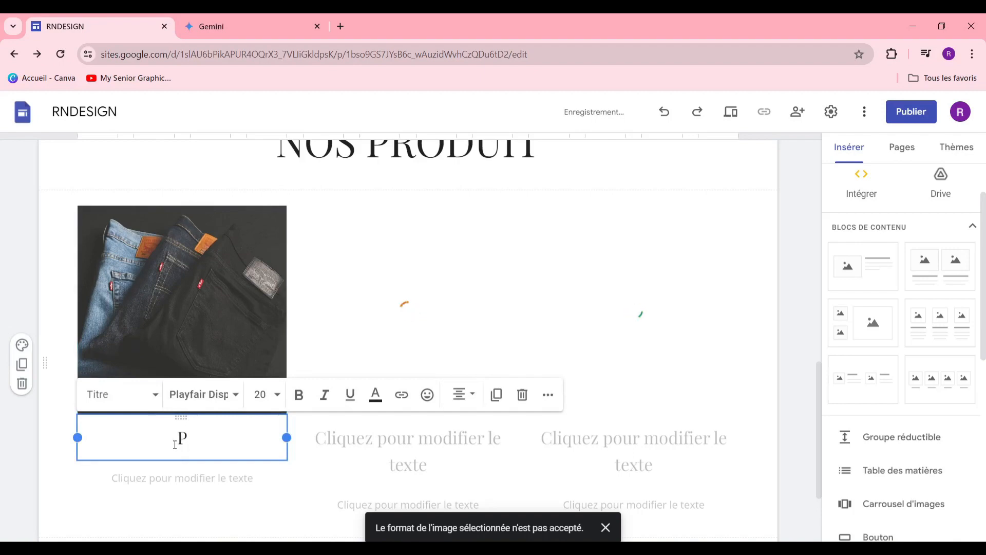
Step: Type the product titles PANTALON JEAN SOUPPLE, PULL FAMILIALE DHIVER and COSTUME 3 PIECE BLUE MARINE
{"action": "type", "text": "PANTALON JEAN SOUPPLE"}
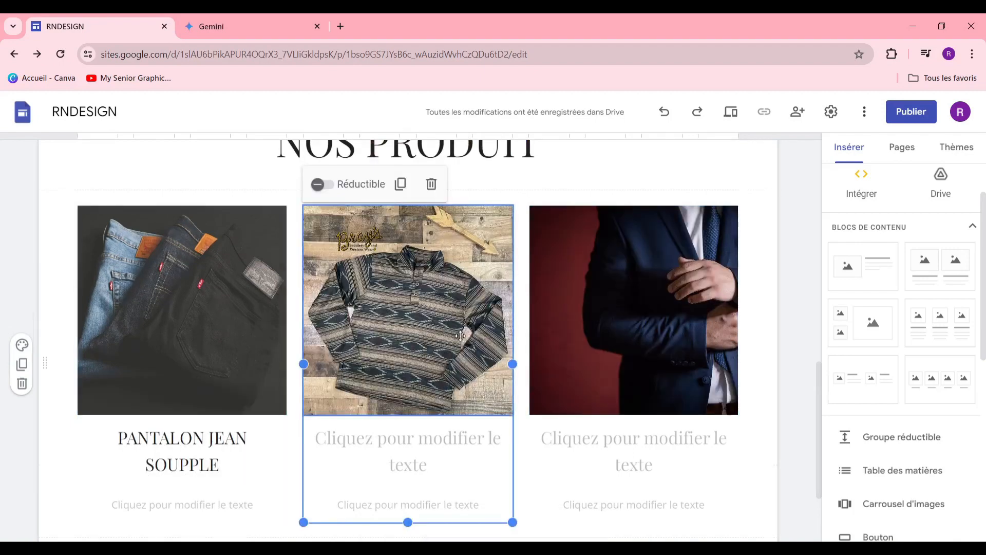
{"action": "scroll", "coordinate": [460, 336], "scroll_direction": "down", "scroll_amount": 1}
{"action": "left_click", "coordinate": [411, 383]}
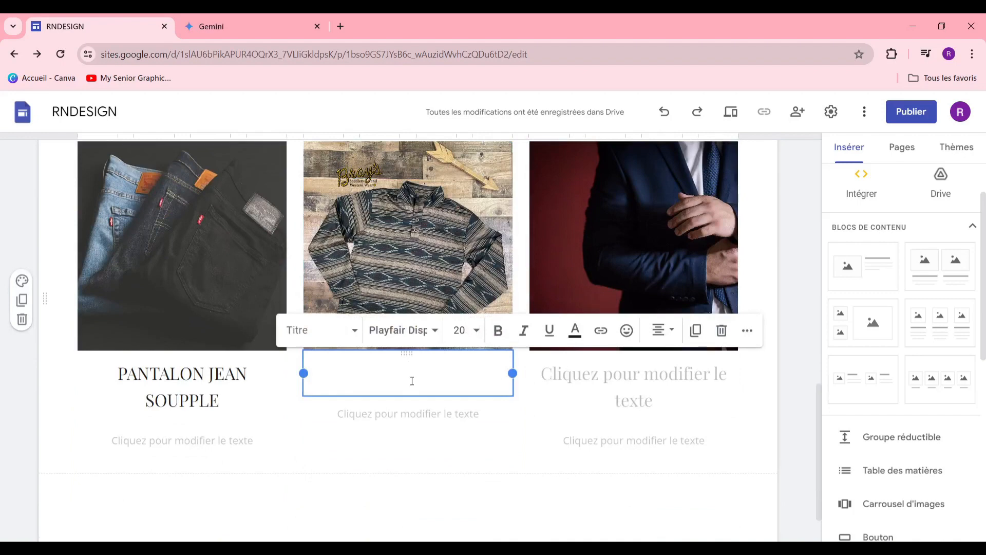
{"action": "type", "text": "PULL FAMILIALE DHIVER"}
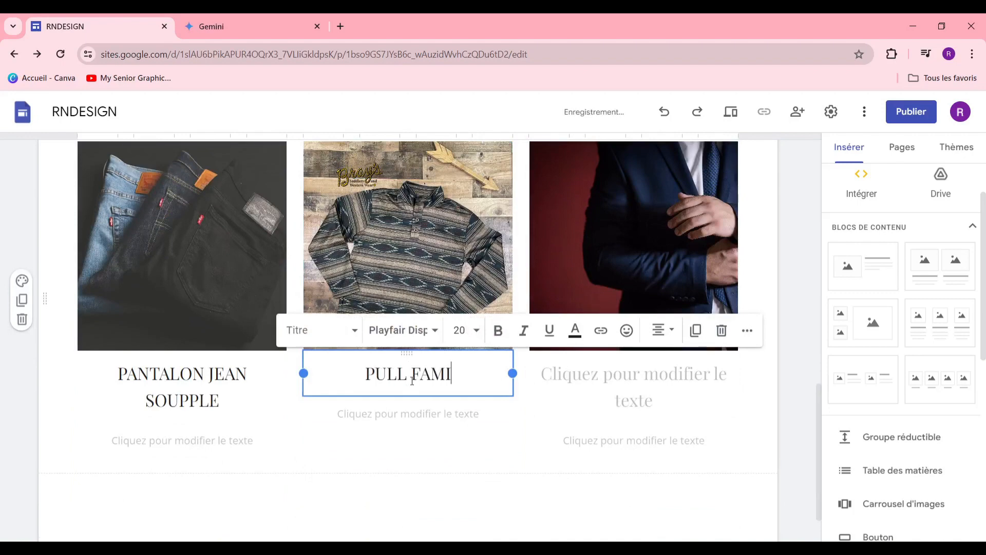
{"action": "left_click", "coordinate": [708, 373]}
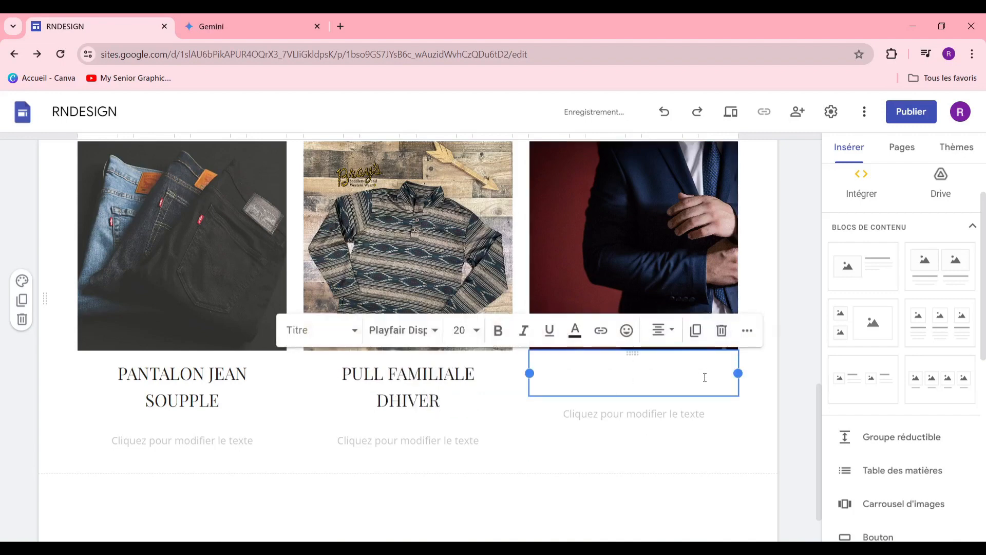
{"action": "type", "text": "URTU"}
{"action": "key", "text": "BackSpace"}
{"action": "key", "text": "BackSpace"}
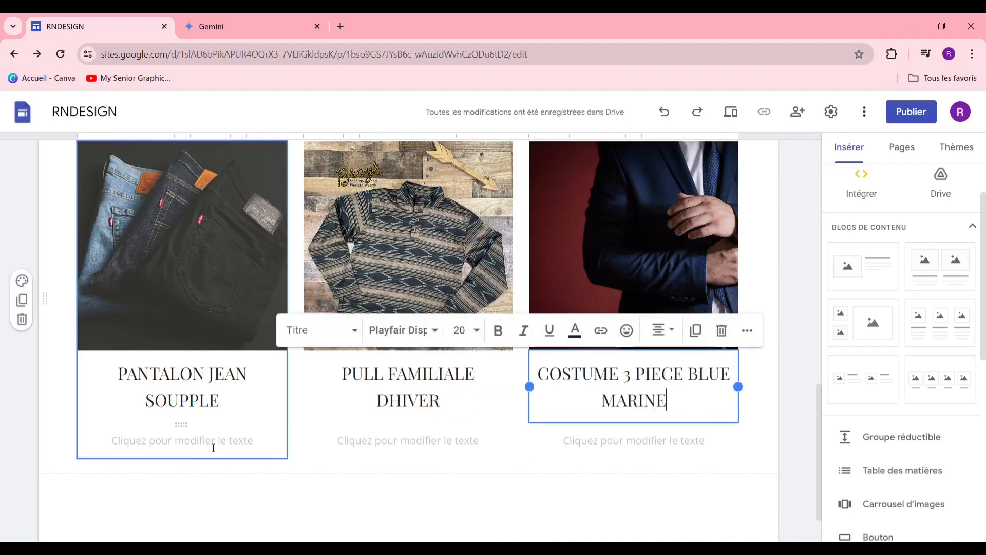
{"action": "left_click", "coordinate": [210, 444]}
{"action": "left_click", "coordinate": [273, 26]}
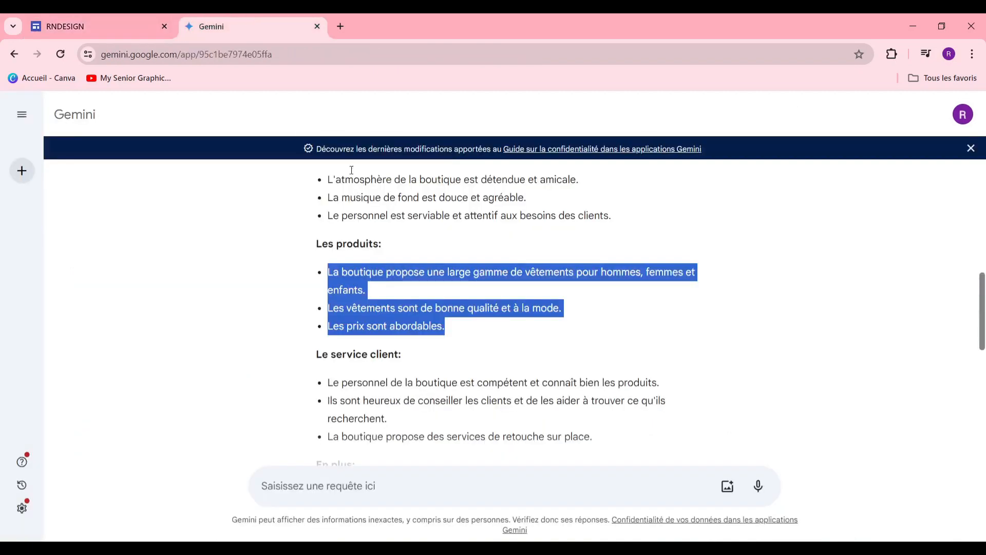
{"action": "left_click", "coordinate": [121, 21]}
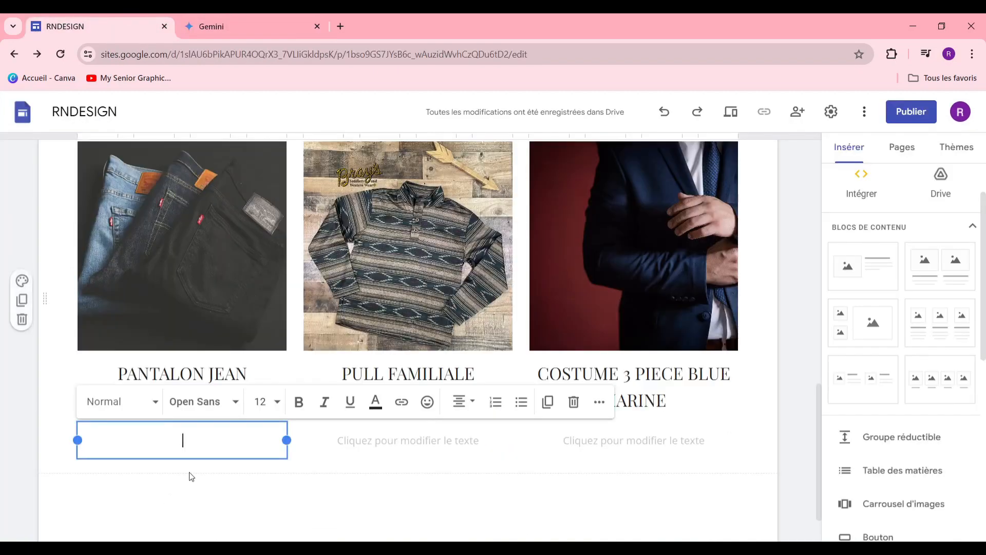
{"action": "left_click", "coordinate": [229, 31]}
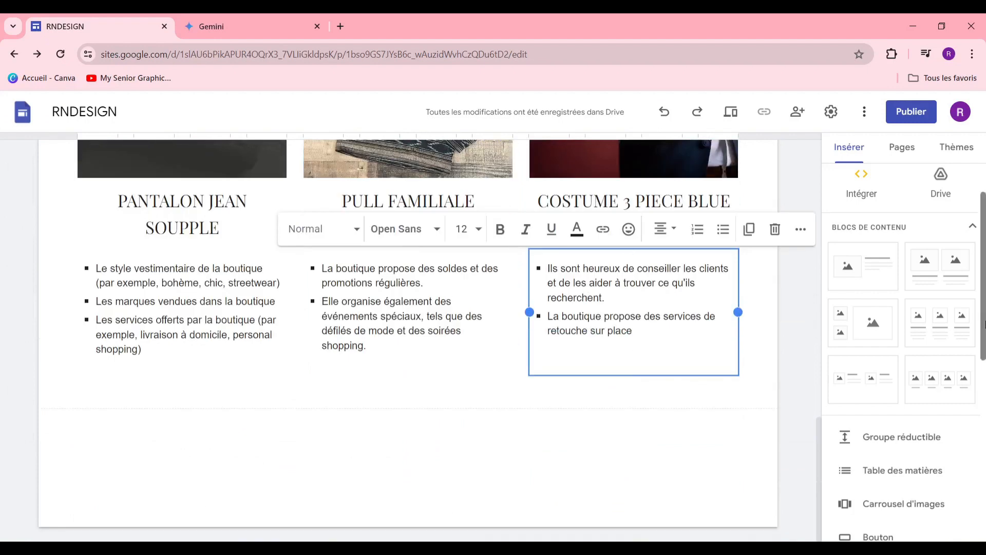
{"action": "scroll", "coordinate": [904, 334], "scroll_direction": "down", "scroll_amount": 3}
{"action": "scroll", "coordinate": [935, 288], "scroll_direction": "up", "scroll_amount": 3}
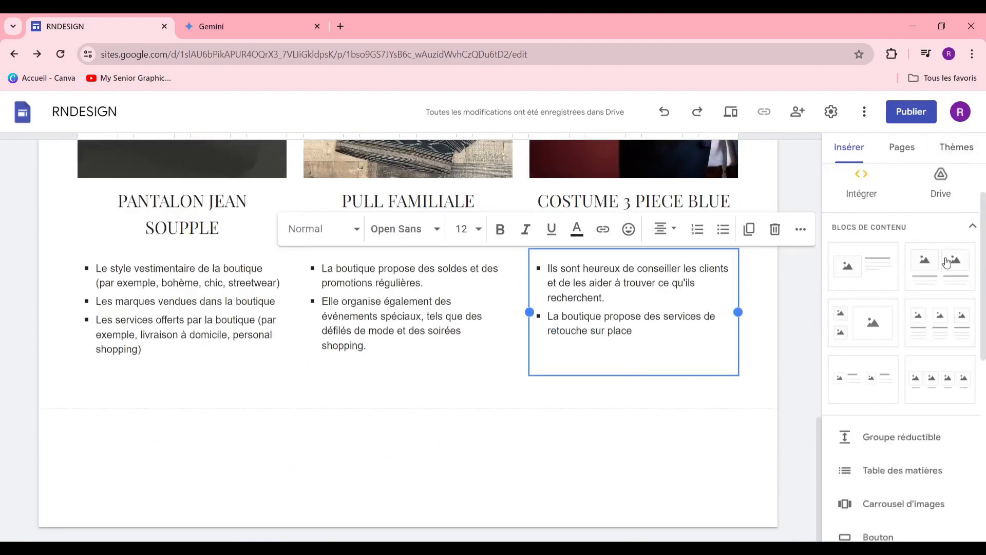
{"action": "scroll", "coordinate": [884, 312], "scroll_direction": "up", "scroll_amount": 1}
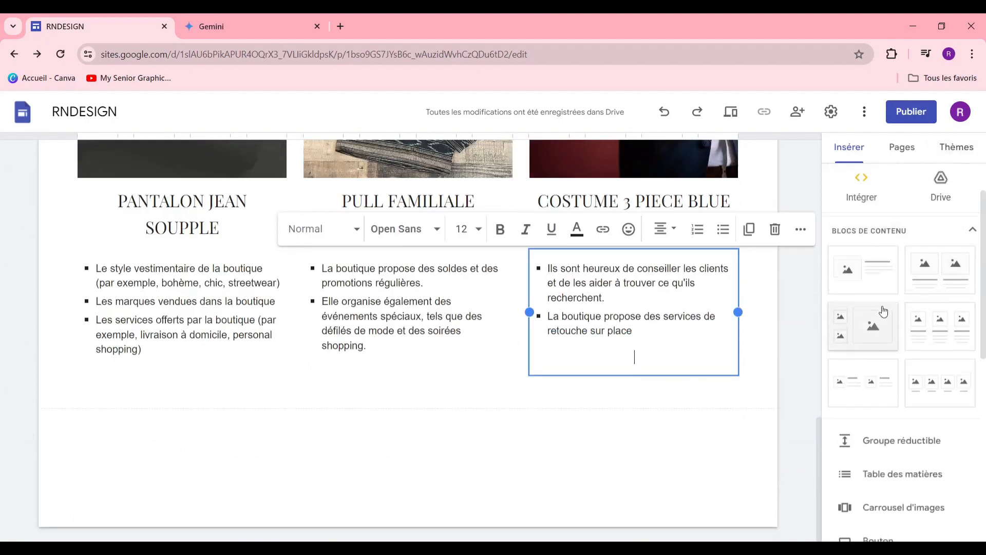
{"action": "scroll", "coordinate": [883, 312], "scroll_direction": "up", "scroll_amount": 2}
{"action": "scroll", "coordinate": [884, 309], "scroll_direction": "down", "scroll_amount": 4}
{"action": "scroll", "coordinate": [455, 452], "scroll_direction": "up", "scroll_amount": 5}
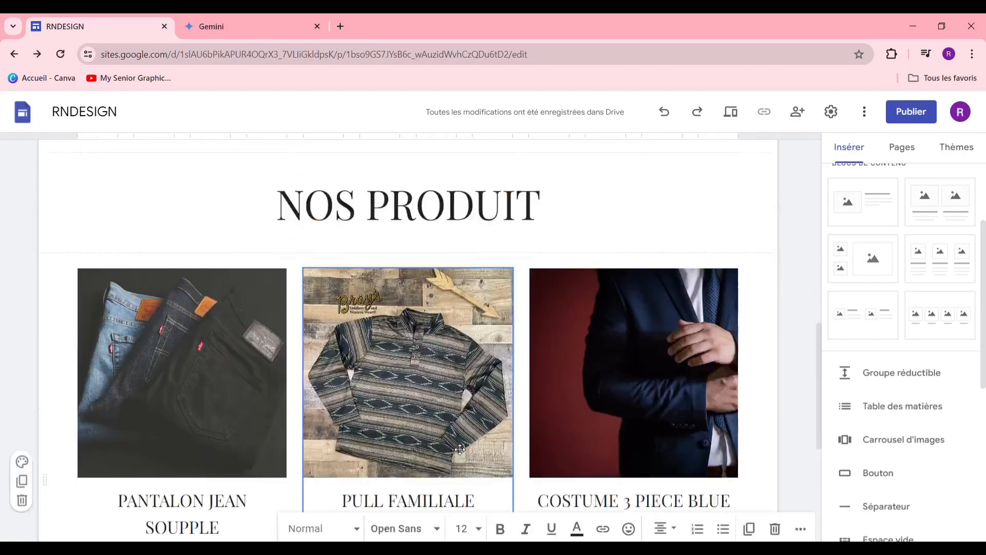
{"action": "scroll", "coordinate": [461, 452], "scroll_direction": "up", "scroll_amount": 8}
{"action": "scroll", "coordinate": [462, 447], "scroll_direction": "down", "scroll_amount": 6}
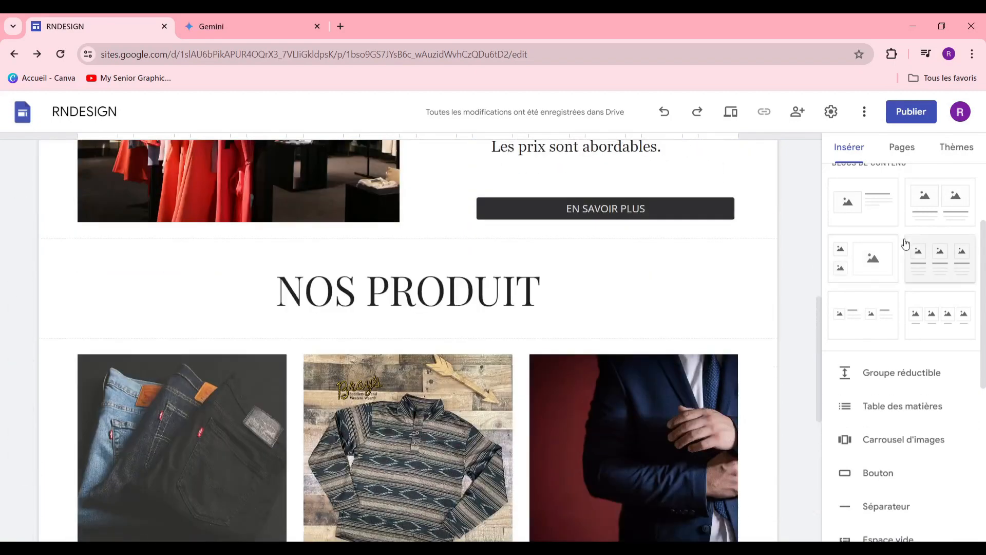
Step: Insert an image-and-text block and move it below the three product columns
{"action": "left_click", "coordinate": [888, 213]}
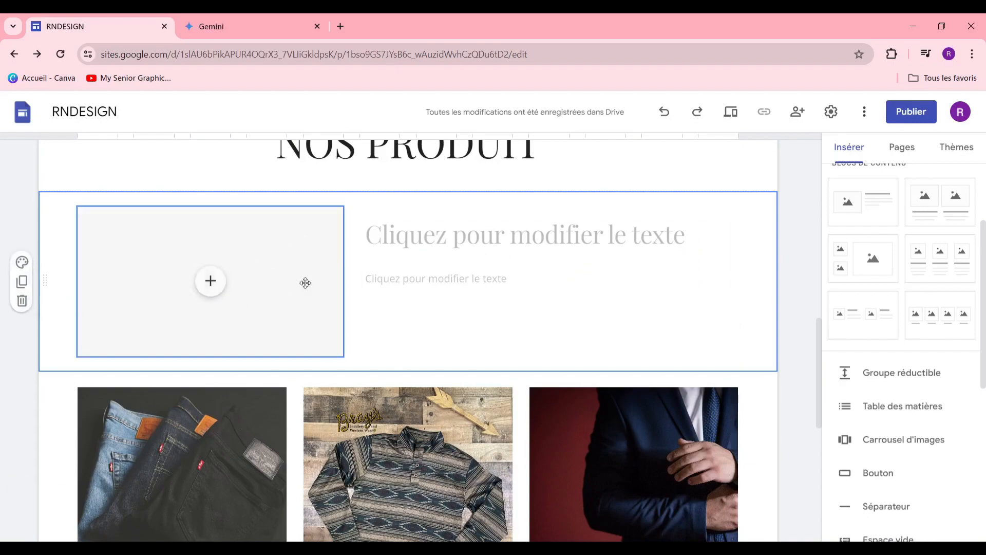
{"action": "scroll", "coordinate": [365, 313], "scroll_direction": "up", "scroll_amount": 7}
{"action": "scroll", "coordinate": [366, 309], "scroll_direction": "down", "scroll_amount": 8}
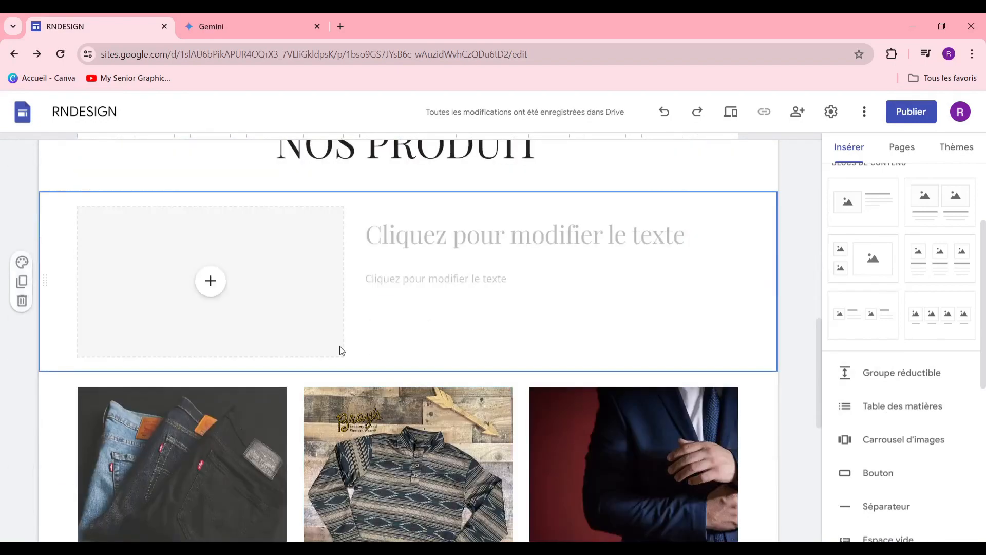
{"action": "scroll", "coordinate": [573, 415], "scroll_direction": "down", "scroll_amount": 7}
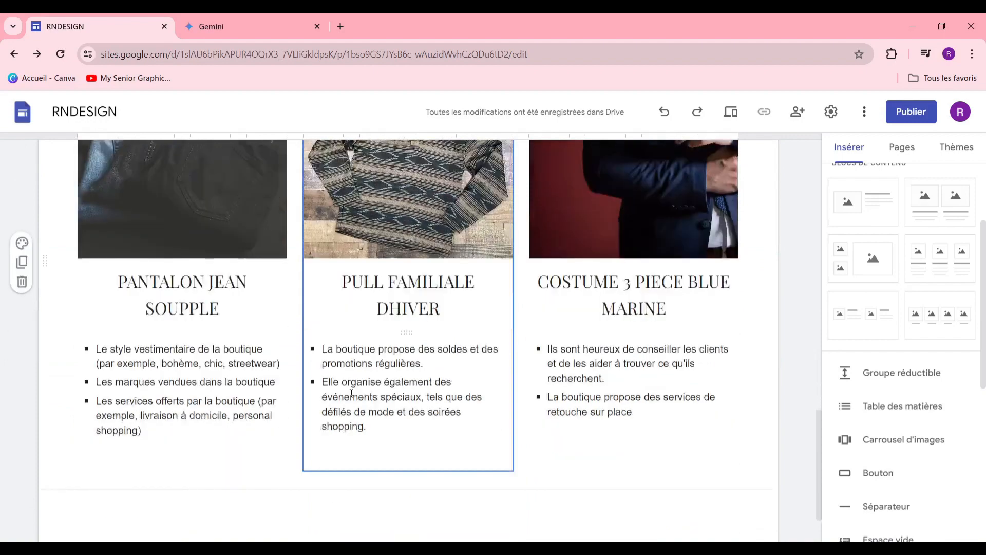
{"action": "scroll", "coordinate": [469, 370], "scroll_direction": "up", "scroll_amount": 6}
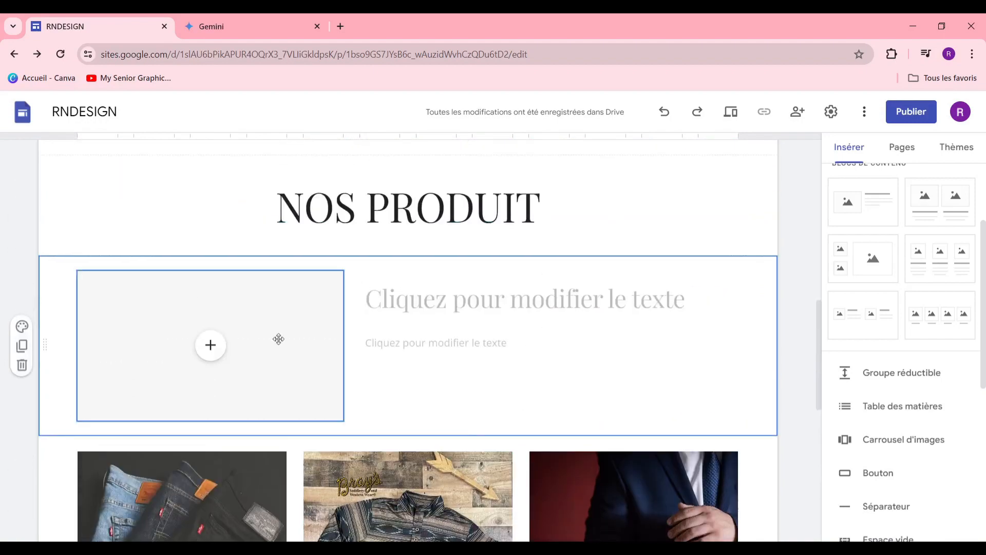
{"action": "left_click", "coordinate": [229, 314]}
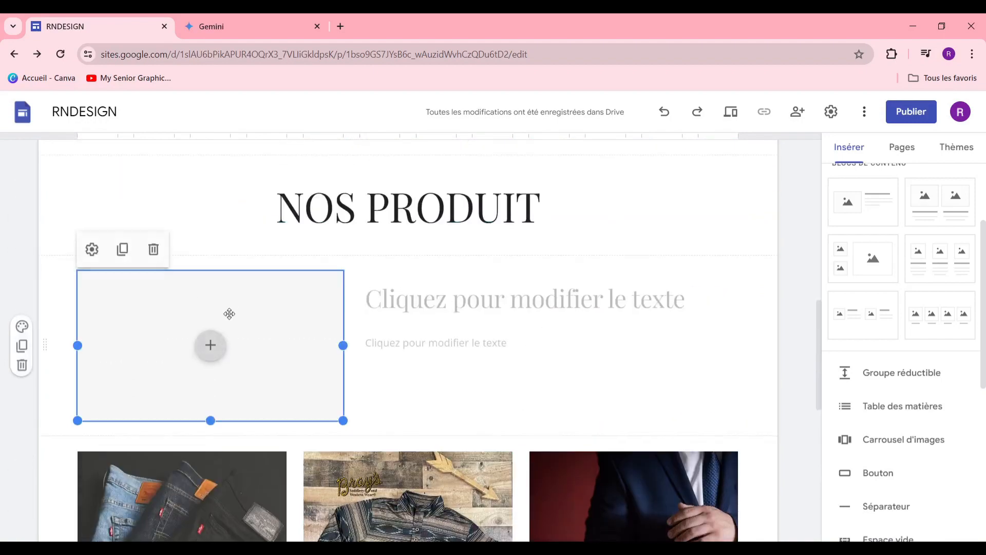
{"action": "left_click", "coordinate": [210, 345]}
{"action": "left_click_drag", "start_coordinate": [185, 369], "coordinate": [255, 458]}
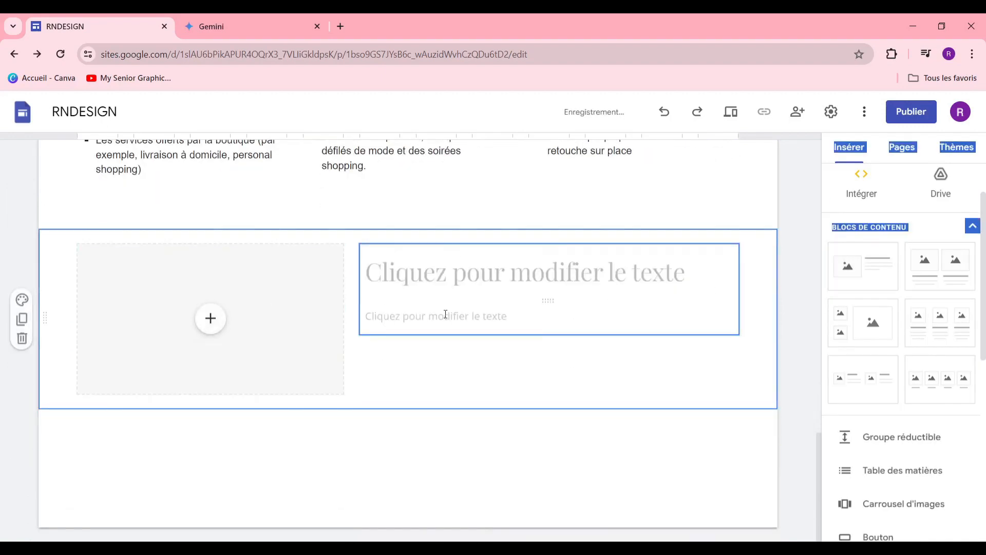
Step: Title the new section 'NOUS CULTIVONT LA QUALITE' and bring up its image placeholder's fill options
{"action": "left_click", "coordinate": [569, 273]}
{"action": "type", "text": "LAR"}
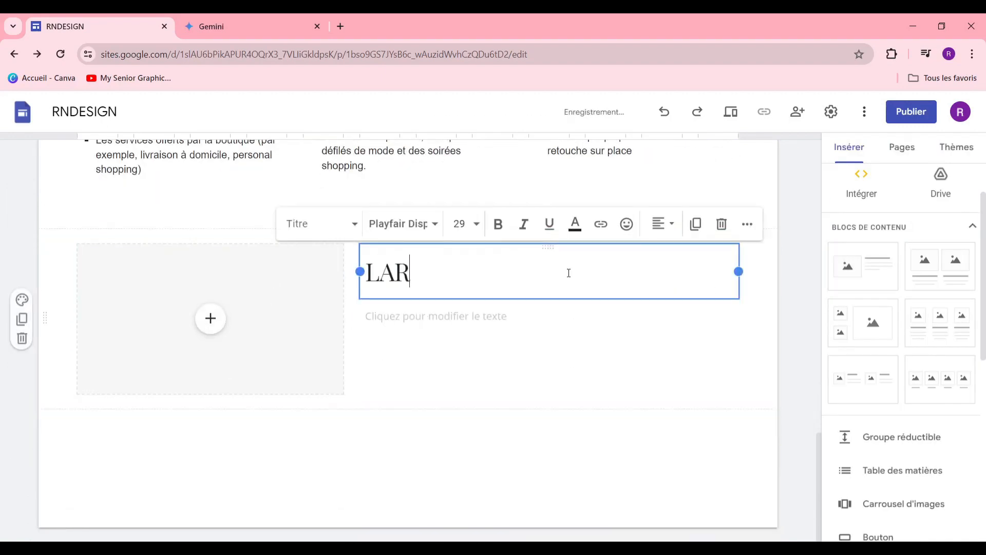
{"action": "key", "text": "BackSpace"}
{"action": "key", "text": "BackSpace"}
{"action": "type", "text": "LA QU"}
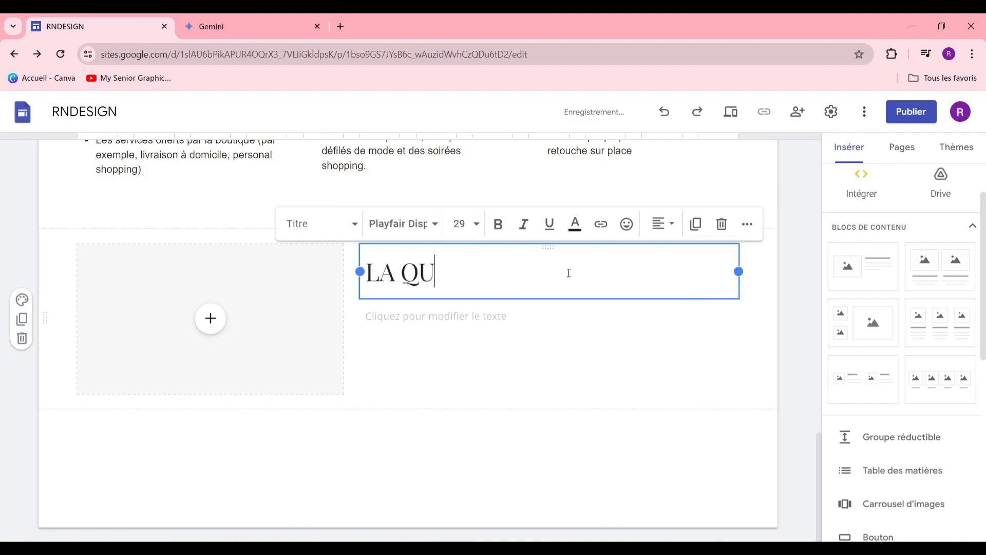
{"action": "key", "text": "BackSpace"}
{"action": "key", "text": "BackSpace"}
{"action": "key", "text": "BackSpace"}
{"action": "key", "text": "BackSpace"}
{"action": "key", "text": "BackSpace"}
{"action": "key", "text": "BackSpace"}
{"action": "key", "text": "BackSpace"}
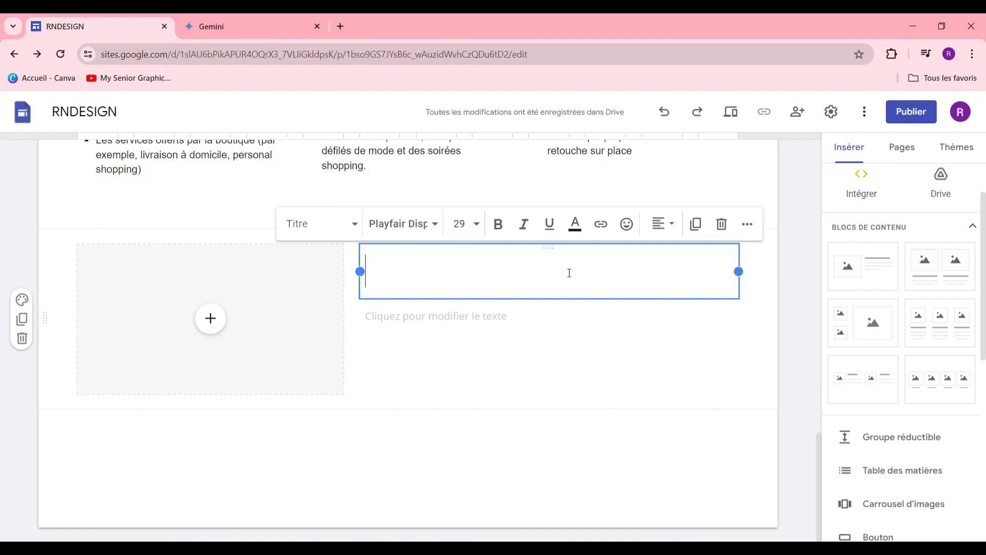
{"action": "scroll", "coordinate": [582, 379], "scroll_direction": "up", "scroll_amount": 4}
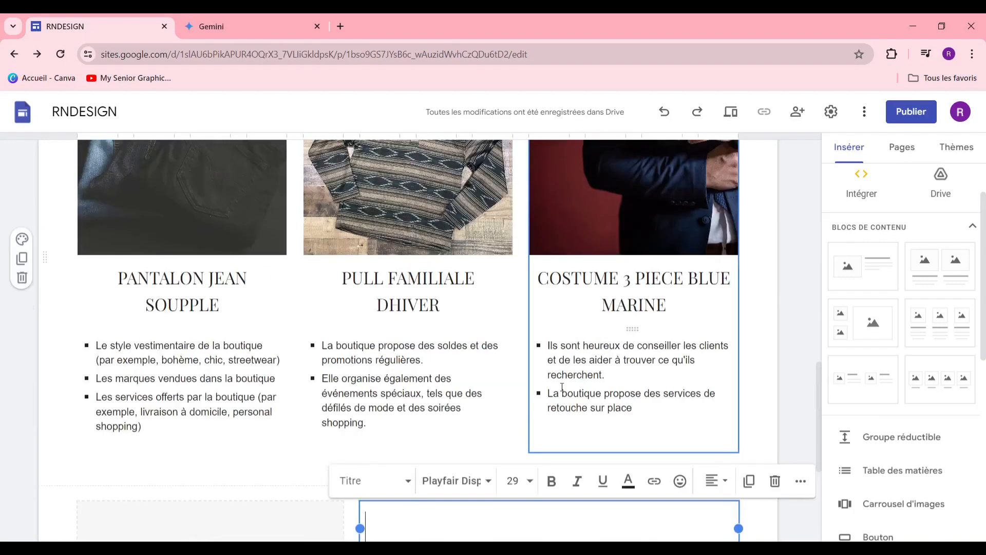
{"action": "scroll", "coordinate": [562, 393], "scroll_direction": "down", "scroll_amount": 4}
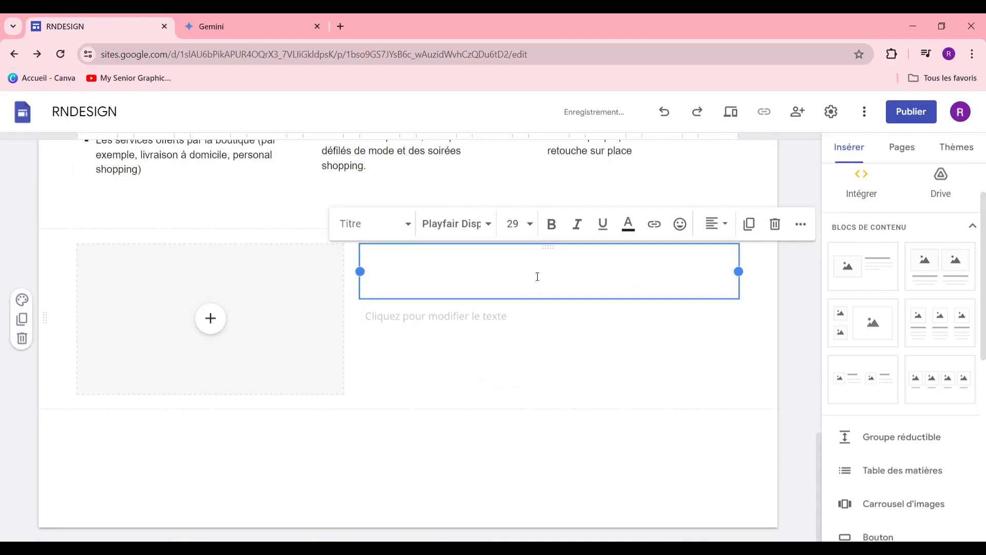
{"action": "type", "text": "NOUS C"}
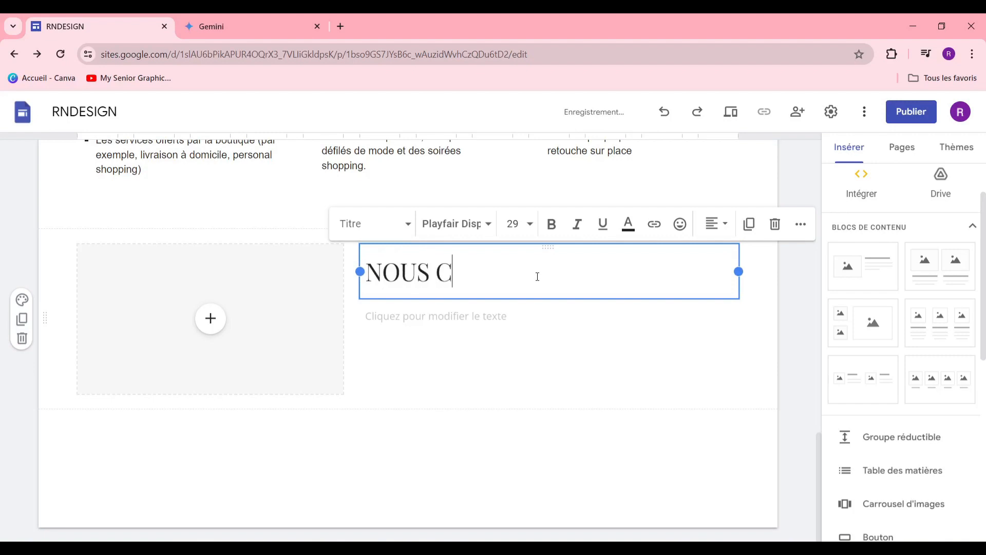
{"action": "type", "text": "ULTIVONT LA QUALITE"}
{"action": "left_click", "coordinate": [199, 301]}
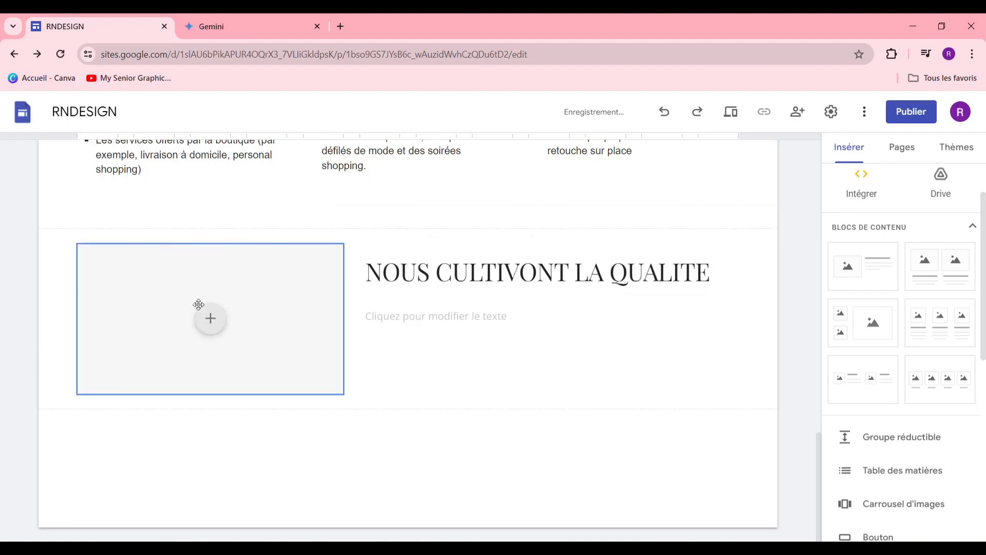
{"action": "left_click", "coordinate": [221, 317]}
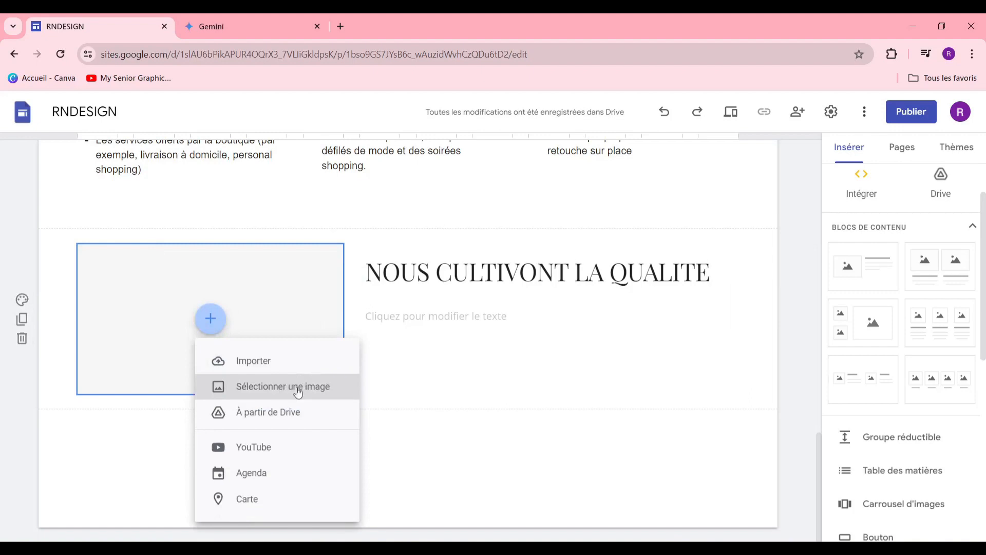
Step: Fill the image slot with a painting of a woman sewing, found by searching 'FEMME EN TRAIN DE COUDRE'
{"action": "left_click", "coordinate": [302, 391]}
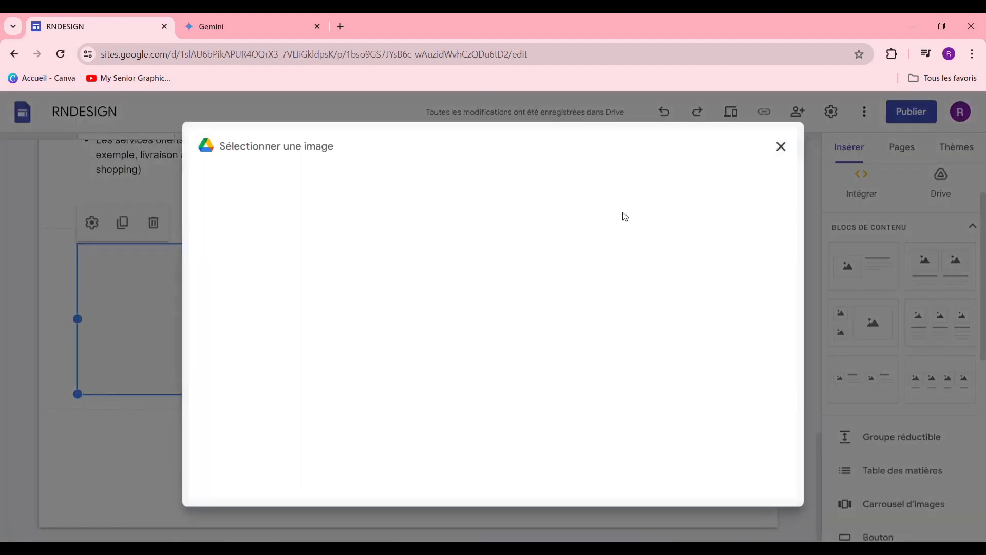
{"action": "left_click", "coordinate": [347, 188]}
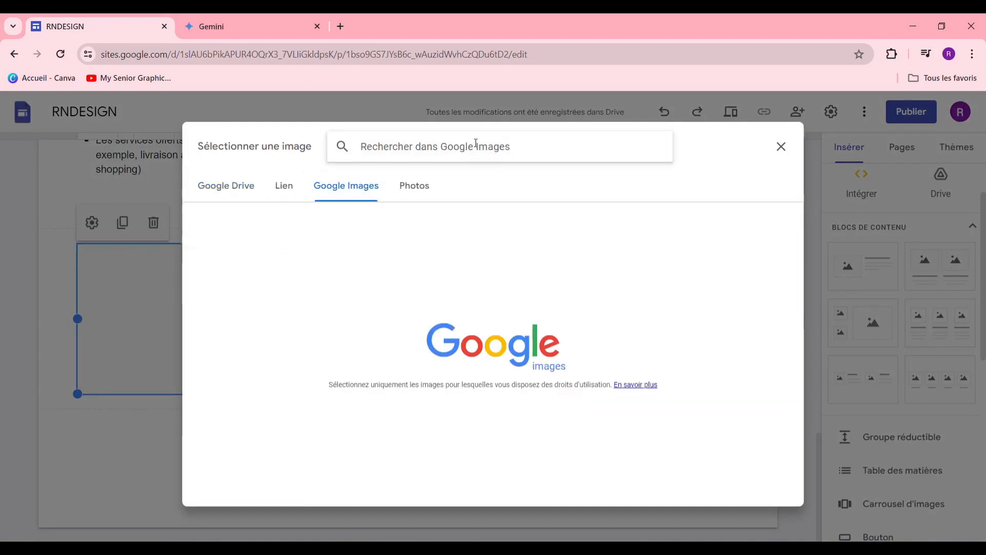
{"action": "type", "text": "FEMME "}
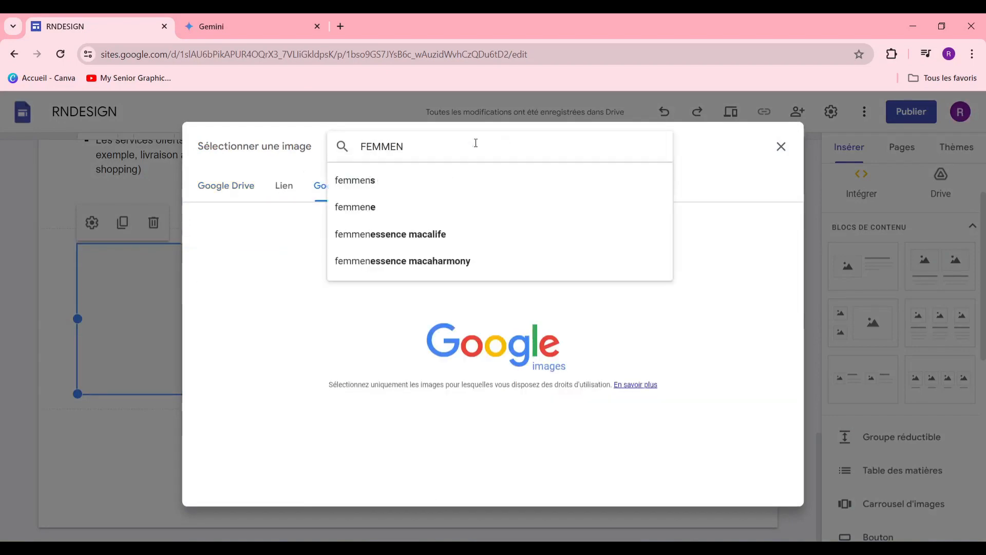
{"action": "type", "text": "EN "}
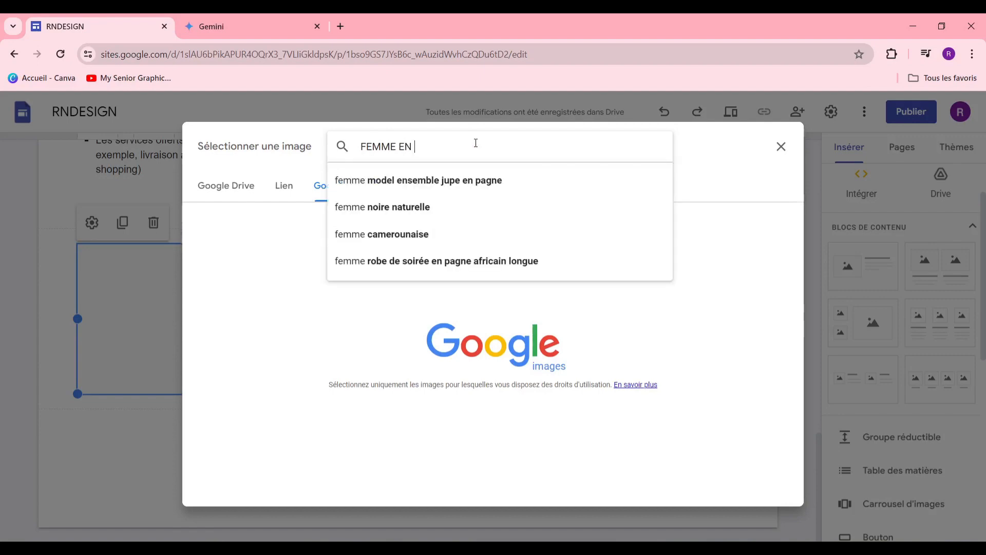
{"action": "type", "text": "TRAIN DE COUDRE"}
{"action": "key", "text": "Return"}
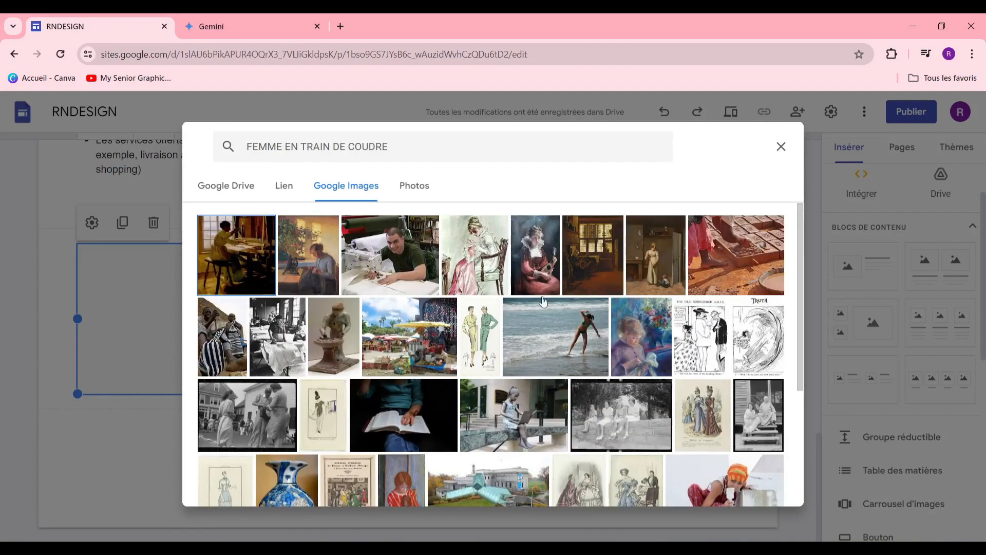
{"action": "scroll", "coordinate": [603, 332], "scroll_direction": "down", "scroll_amount": 3}
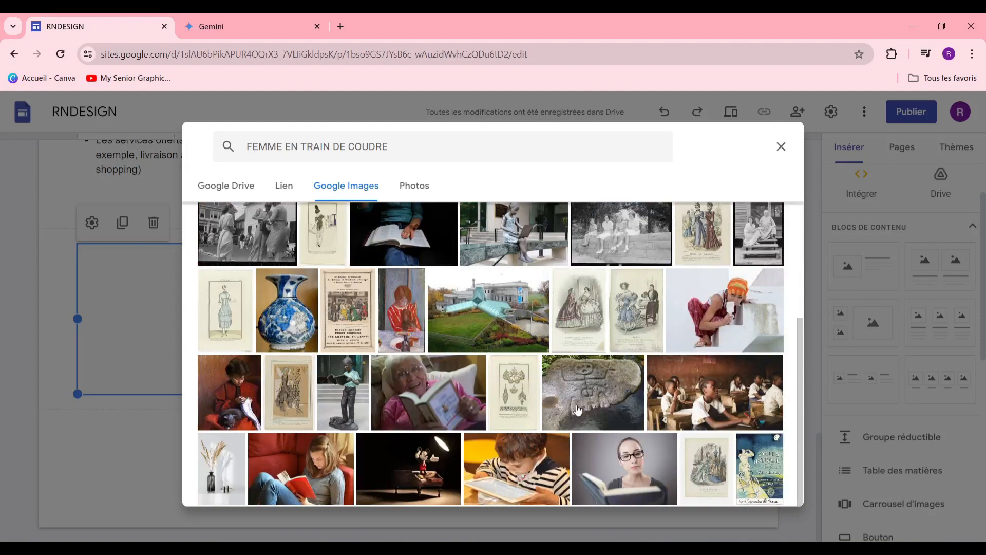
{"action": "scroll", "coordinate": [559, 413], "scroll_direction": "up", "scroll_amount": 3}
{"action": "scroll", "coordinate": [480, 330], "scroll_direction": "down", "scroll_amount": 3}
{"action": "scroll", "coordinate": [485, 341], "scroll_direction": "up", "scroll_amount": 1}
{"action": "scroll", "coordinate": [485, 340], "scroll_direction": "up", "scroll_amount": 3}
{"action": "left_click", "coordinate": [308, 255]}
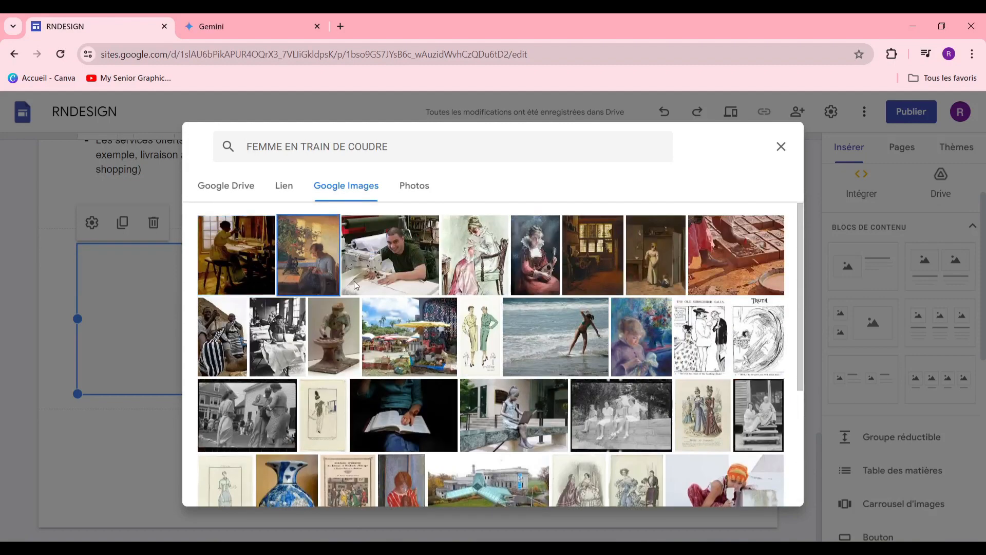
{"action": "left_click", "coordinate": [766, 488]}
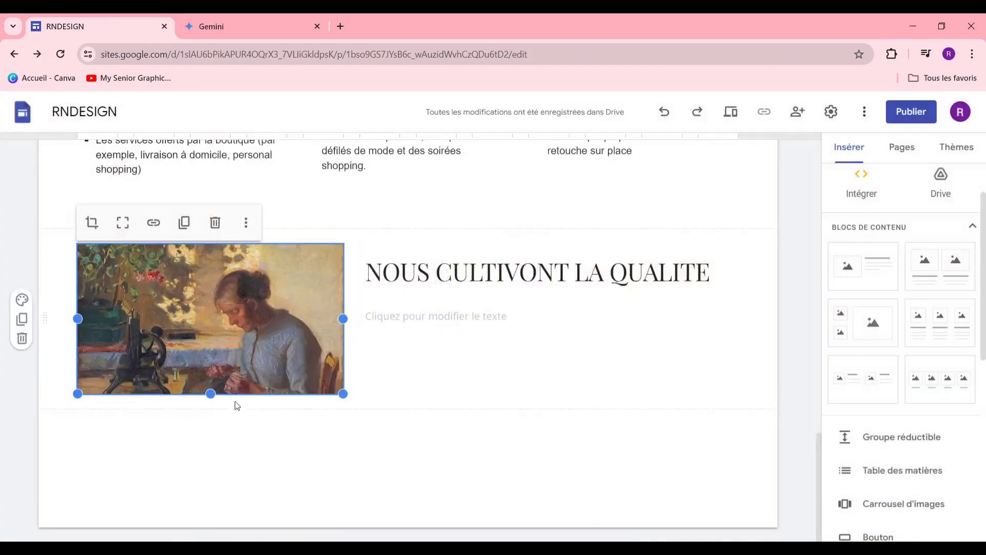
Step: Enlarge the sewing painting within the section
{"action": "left_click_drag", "start_coordinate": [344, 393], "coordinate": [399, 525]}
{"action": "scroll", "coordinate": [298, 393], "scroll_direction": "down", "scroll_amount": 2}
{"action": "scroll", "coordinate": [348, 362], "scroll_direction": "up", "scroll_amount": 2}
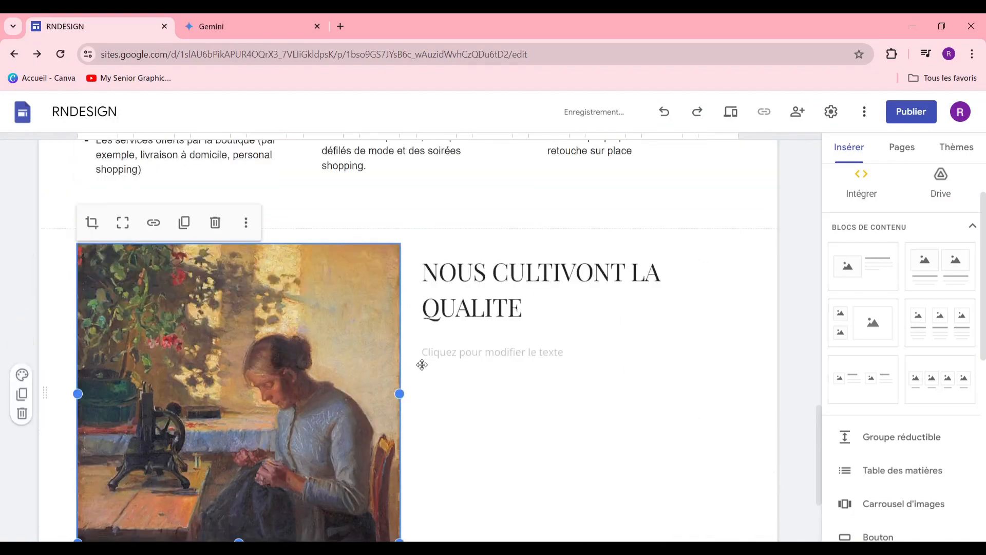
{"action": "scroll", "coordinate": [360, 319], "scroll_direction": "up", "scroll_amount": 3}
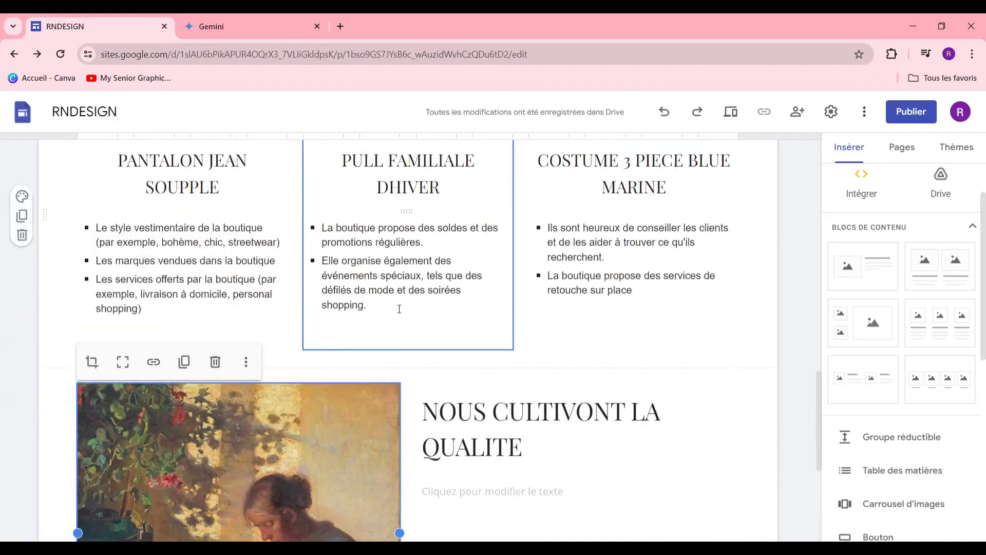
{"action": "scroll", "coordinate": [448, 331], "scroll_direction": "down", "scroll_amount": 4}
{"action": "scroll", "coordinate": [449, 331], "scroll_direction": "down", "scroll_amount": 1}
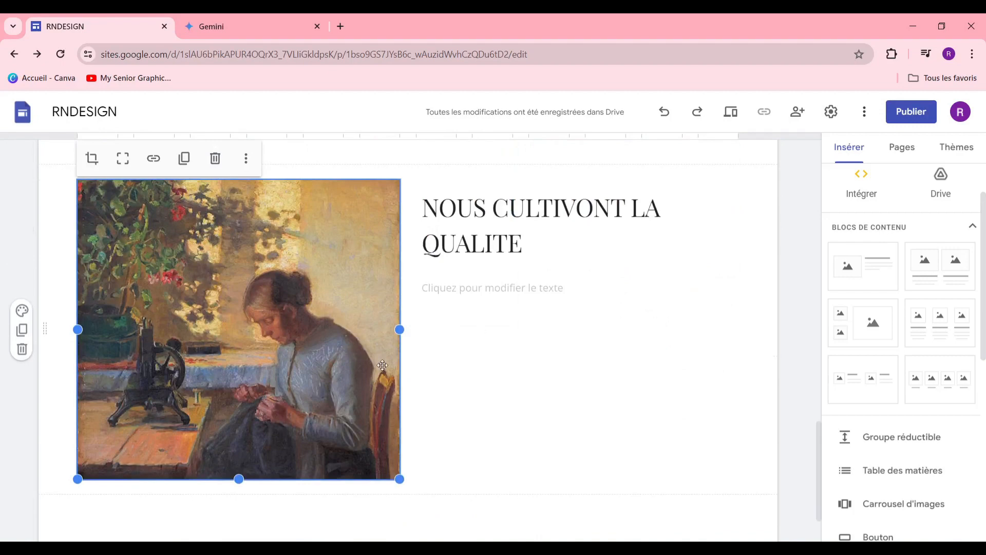
Step: Start an empty paragraph under the heading and fetch its text from the Gemini tab
{"action": "left_click", "coordinate": [538, 240]}
{"action": "left_click", "coordinate": [561, 282]}
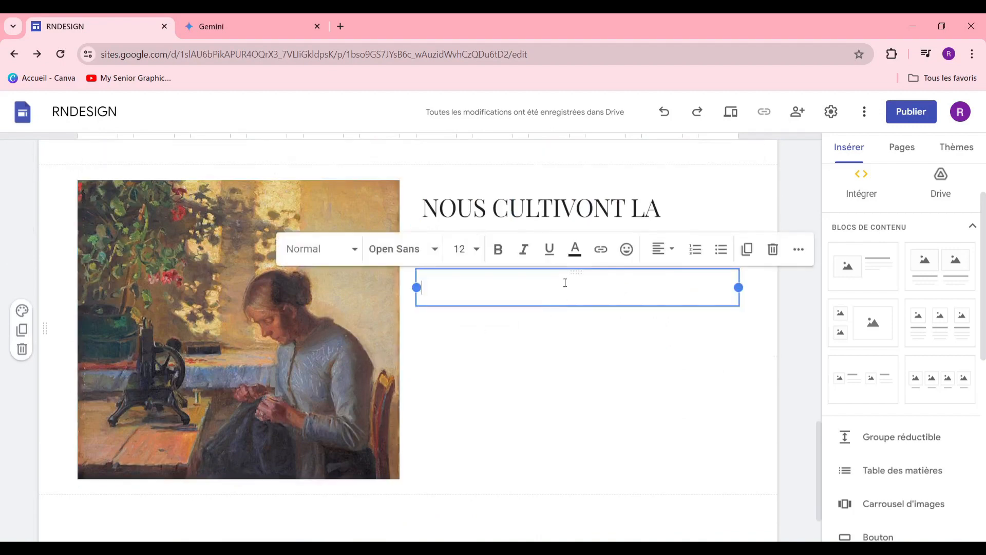
{"action": "left_click", "coordinate": [257, 15]}
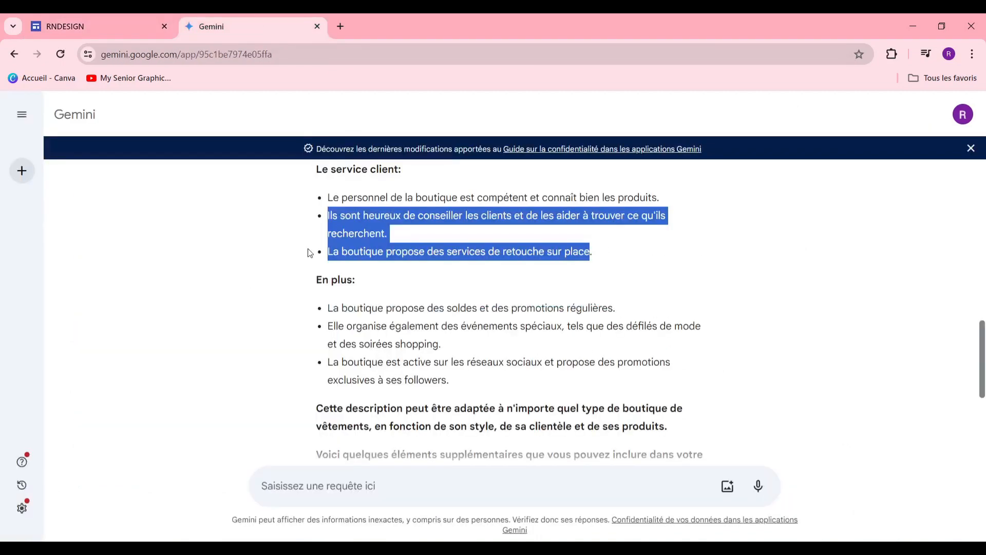
{"action": "scroll", "coordinate": [309, 252], "scroll_direction": "up", "scroll_amount": 4}
{"action": "left_click", "coordinate": [103, 16]}
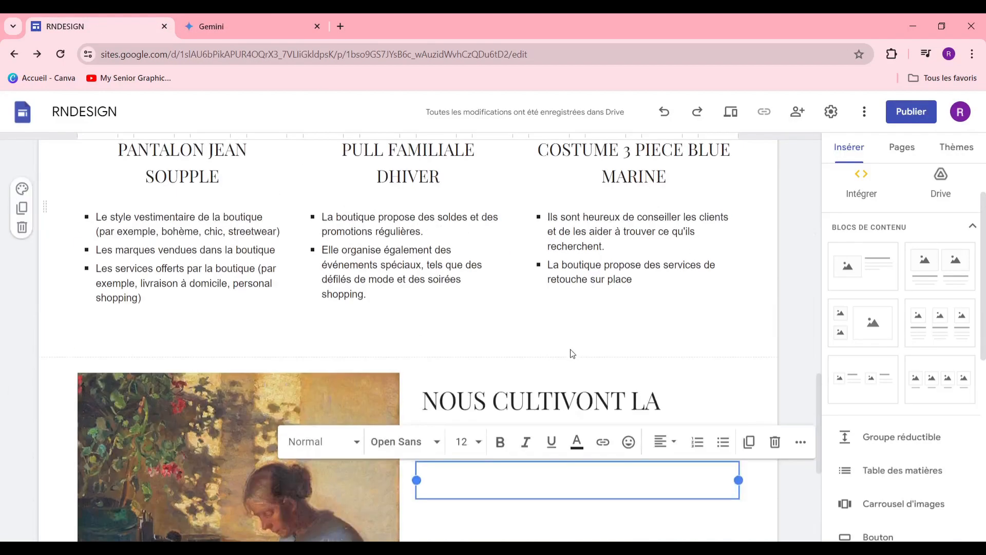
Step: Paste the four-point boutique description and give the whole list the Sous-titre style
{"action": "type", "text": "L'intérieur de la boutique est spacieux et lumineux, avec une ambiance chaleureuse et accueillante. Les vêtements sont soigneusement rangés sur des étagères et des portants, par style et par couleur. Des accessoires tels que des chapeaux, des écharpes et des bijoux sont également présentés. La boutique est propre et bien rangée, avec un sol en dur et un éclairage tamisé"}
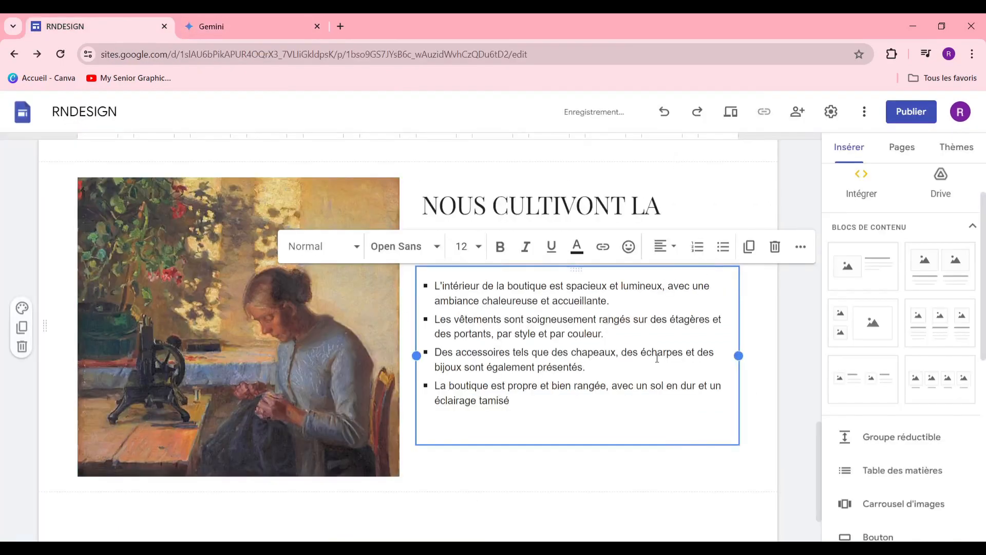
{"action": "left_click", "coordinate": [355, 253]}
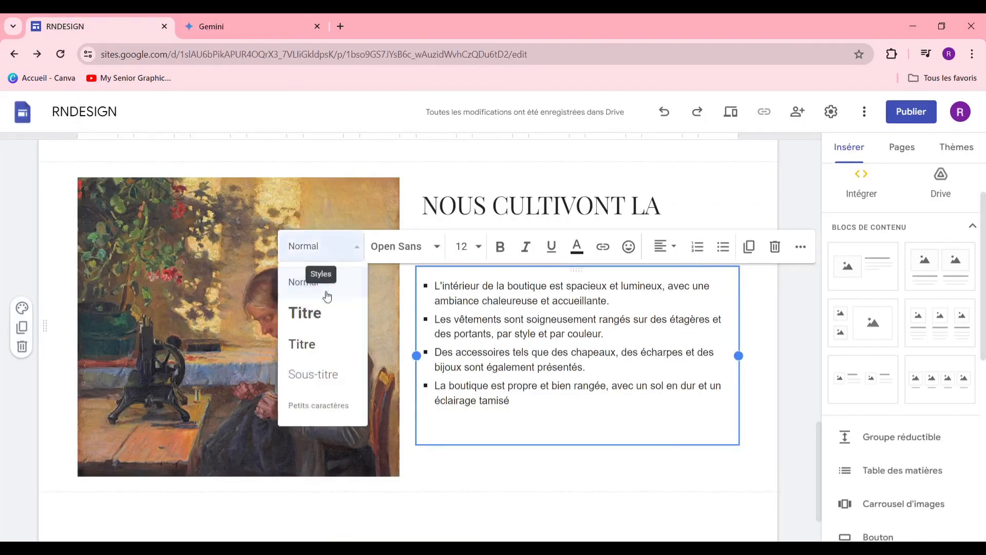
{"action": "left_click", "coordinate": [342, 375]}
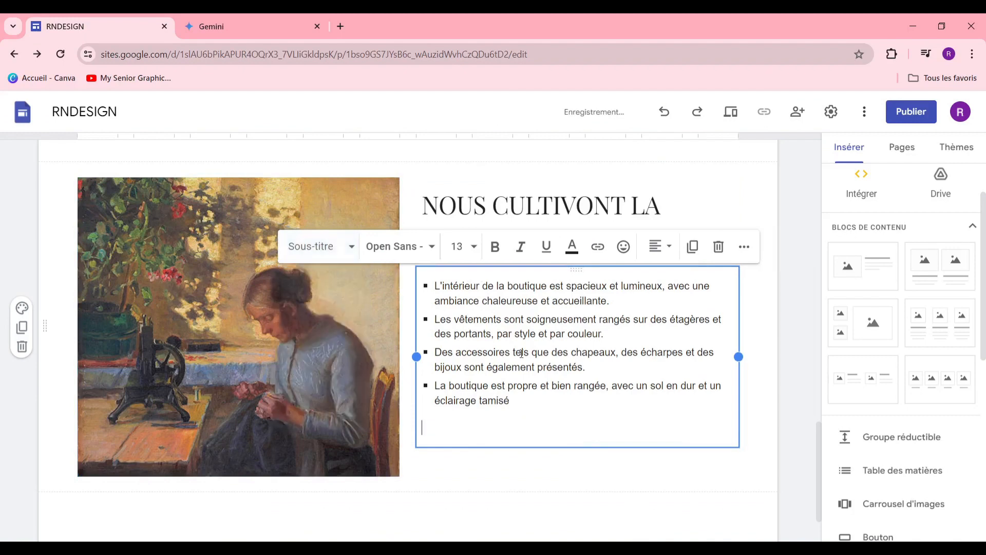
{"action": "left_click", "coordinate": [546, 319]}
{"action": "key", "text": "ctrl+a"}
{"action": "left_click", "coordinate": [345, 246]}
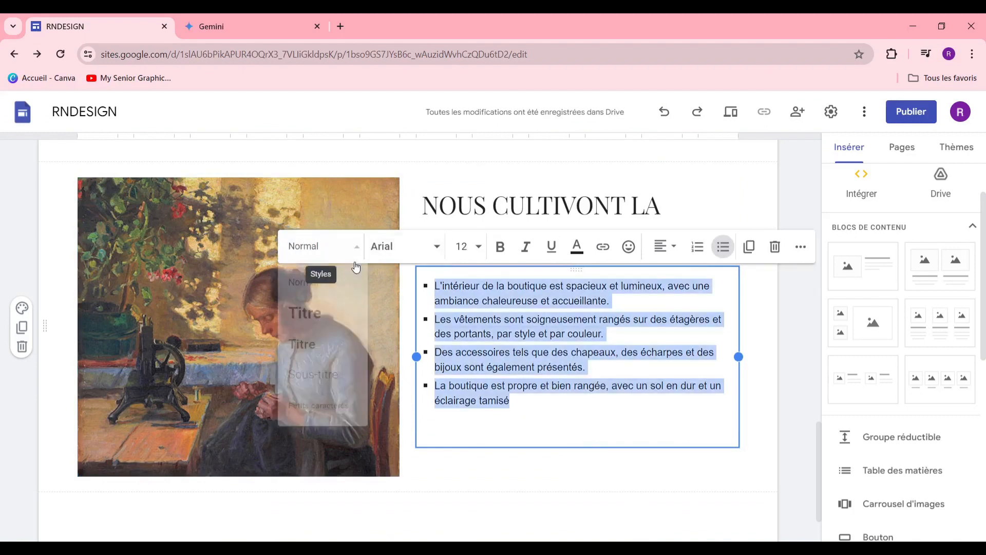
{"action": "left_click", "coordinate": [314, 374]}
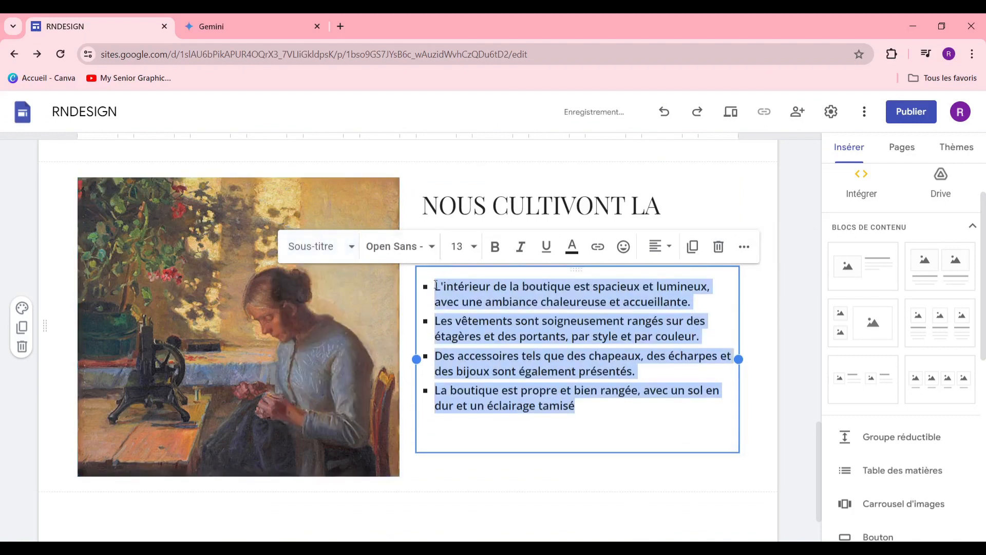
Step: Change the list's font to Playfair Display
{"action": "left_click", "coordinate": [406, 254]}
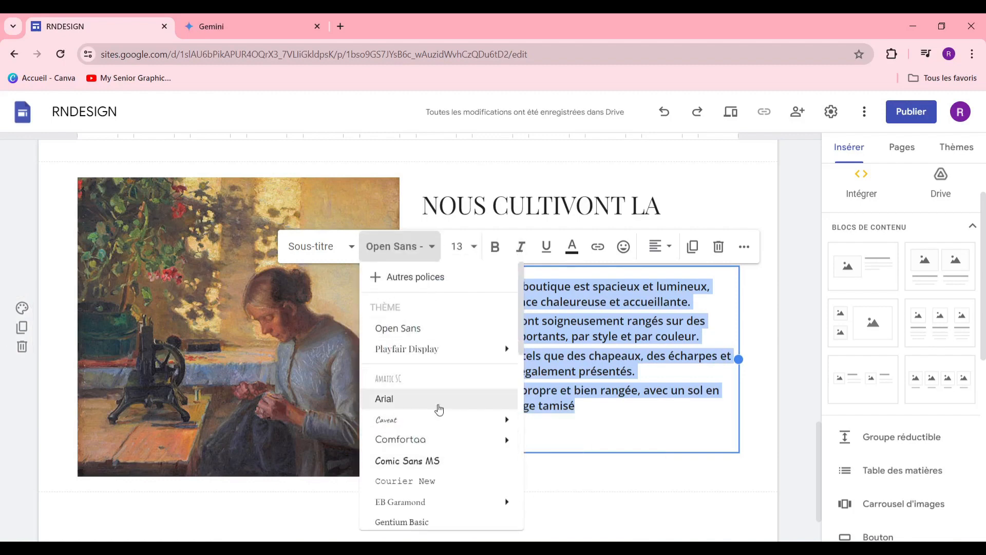
{"action": "scroll", "coordinate": [437, 416], "scroll_direction": "down", "scroll_amount": 1}
{"action": "scroll", "coordinate": [440, 411], "scroll_direction": "up", "scroll_amount": 3}
{"action": "left_click", "coordinate": [411, 348]}
{"action": "left_click", "coordinate": [654, 500]}
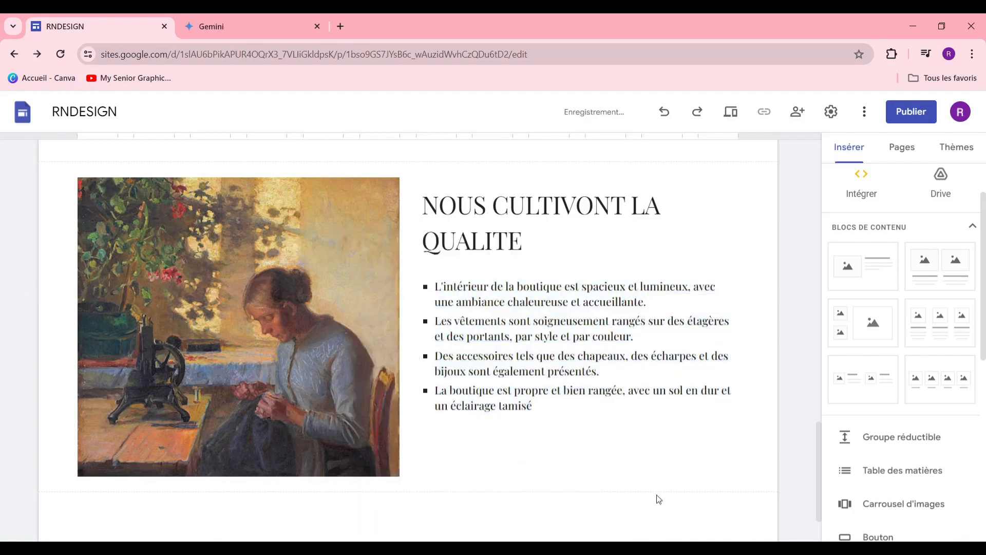
Step: Set the bullet list's font size to 18
{"action": "left_click", "coordinate": [482, 410]}
{"action": "scroll", "coordinate": [483, 360], "scroll_direction": "down", "scroll_amount": 2}
{"action": "left_click", "coordinate": [530, 164]}
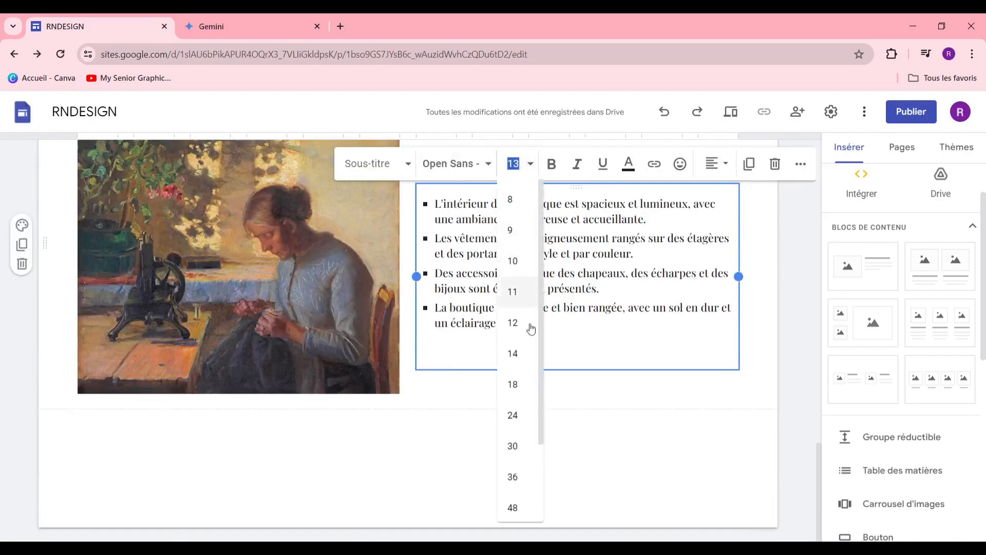
{"action": "left_click", "coordinate": [521, 384]}
{"action": "scroll", "coordinate": [522, 390], "scroll_direction": "up", "scroll_amount": 20}
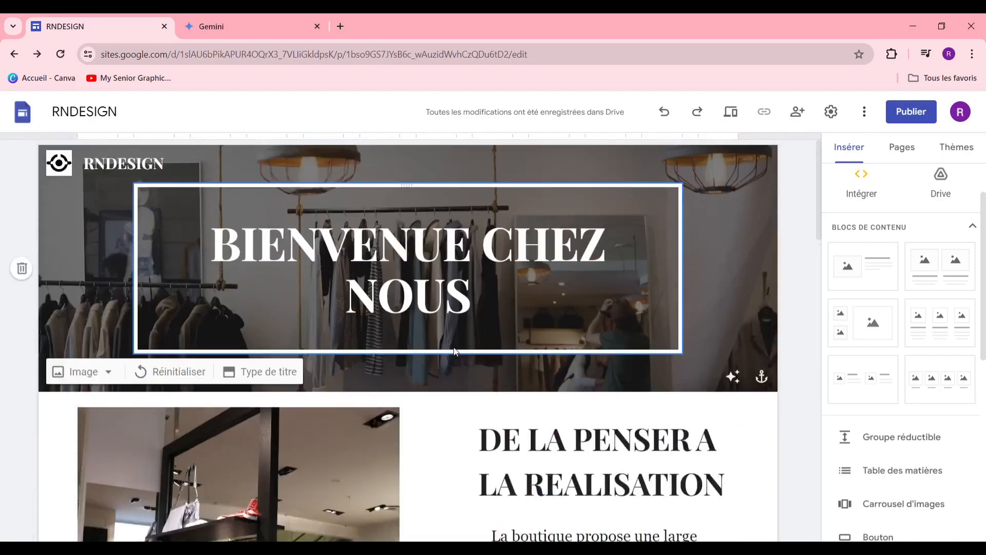
{"action": "scroll", "coordinate": [456, 344], "scroll_direction": "down", "scroll_amount": 20}
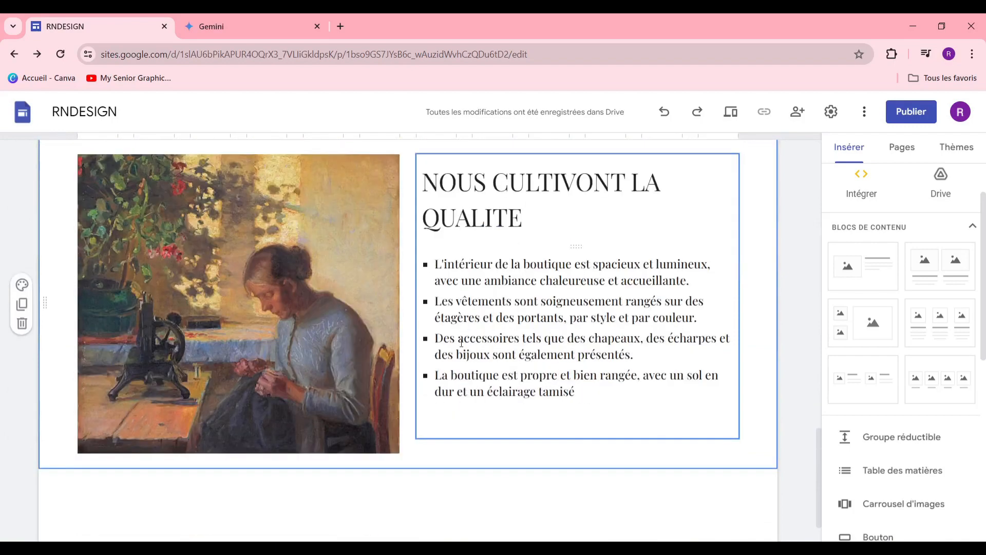
{"action": "scroll", "coordinate": [465, 345], "scroll_direction": "down", "scroll_amount": 1}
{"action": "scroll", "coordinate": [457, 350], "scroll_direction": "up", "scroll_amount": 3}
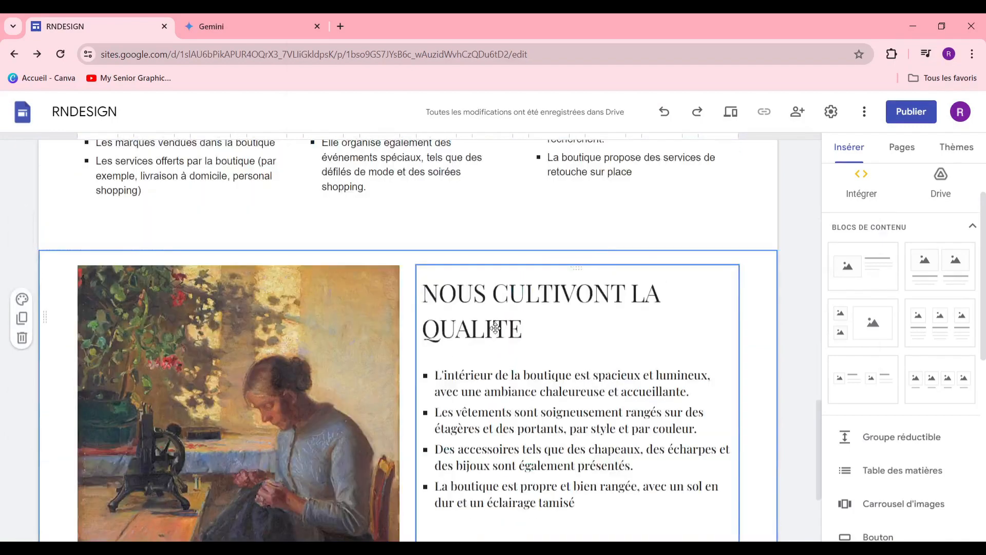
{"action": "scroll", "coordinate": [463, 339], "scroll_direction": "down", "scroll_amount": 3}
{"action": "scroll", "coordinate": [496, 318], "scroll_direction": "up", "scroll_amount": 4}
{"action": "scroll", "coordinate": [496, 319], "scroll_direction": "down", "scroll_amount": 4}
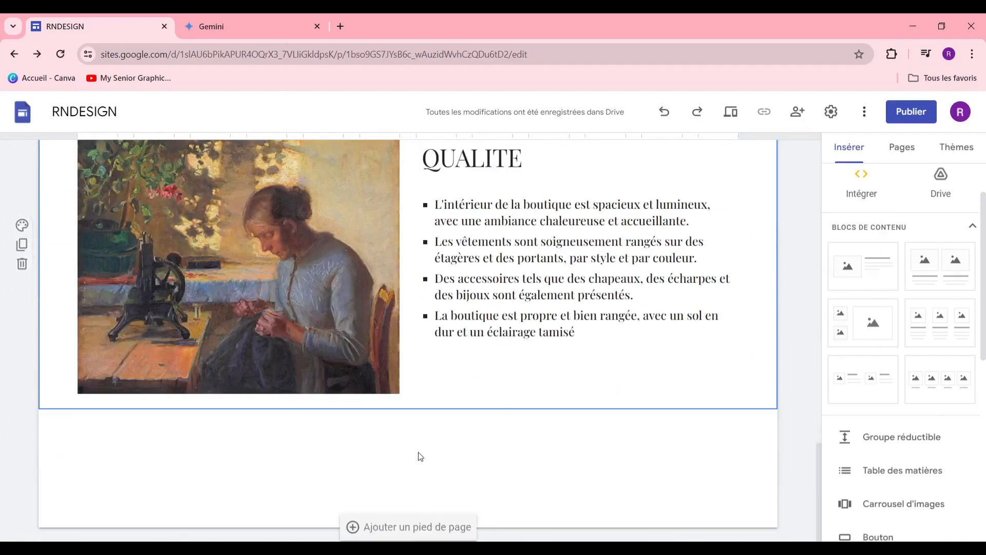
Step: Add a footer with an A PROPOS label and a RESEAU SOCIAUX copy beside it
{"action": "left_click", "coordinate": [417, 526]}
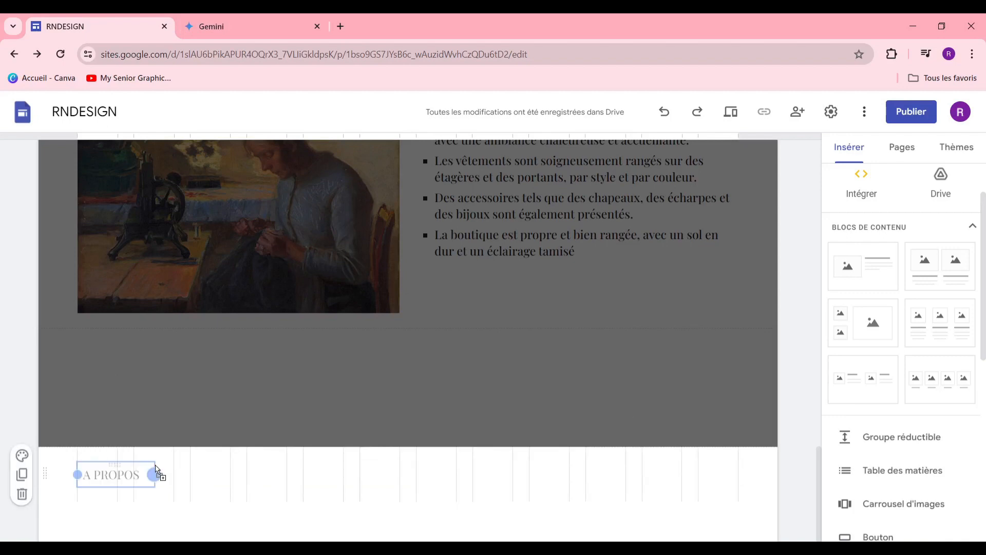
{"action": "mouse_move", "coordinate": [159, 471]}
{"action": "left_mouse_down"}
{"action": "mouse_move", "coordinate": [151, 465]}
{"action": "mouse_move", "coordinate": [174, 474]}
{"action": "left_mouse_up"}
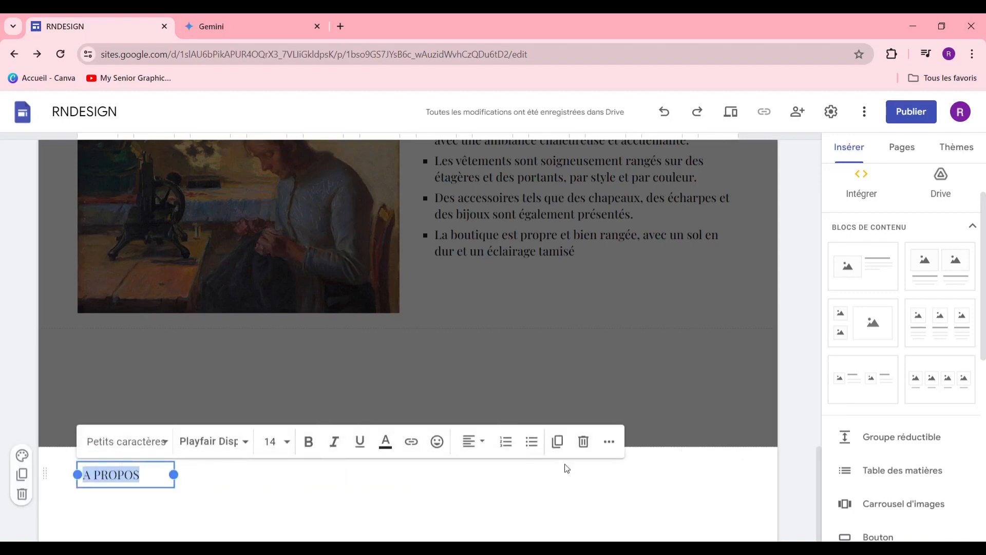
{"action": "left_click", "coordinate": [558, 442]}
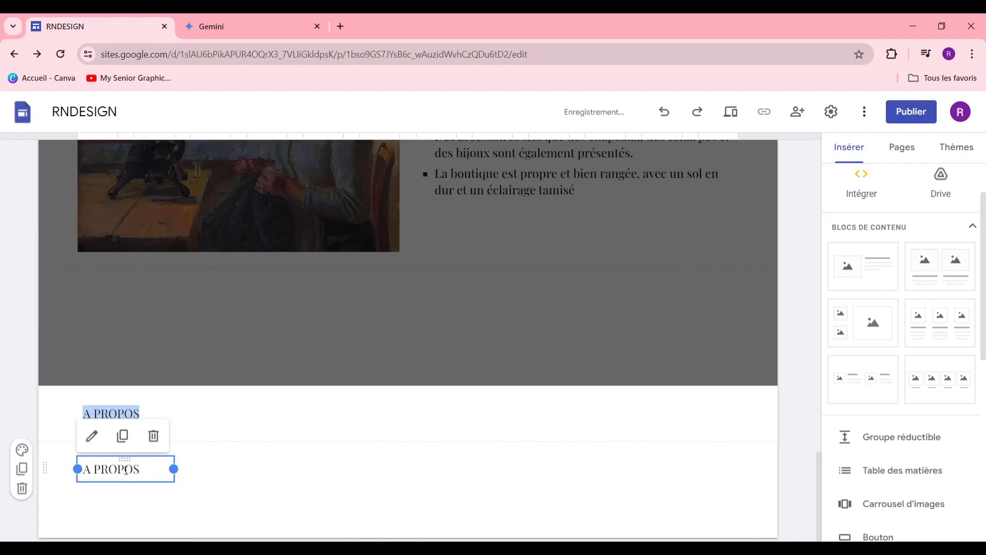
{"action": "left_click_drag", "start_coordinate": [128, 458], "coordinate": [304, 418]}
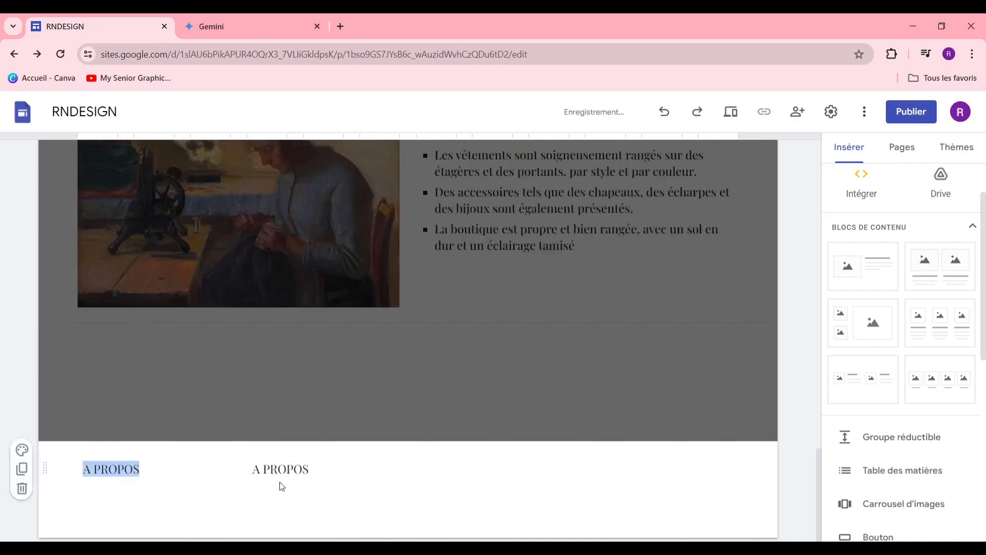
{"action": "double_click", "coordinate": [281, 471]}
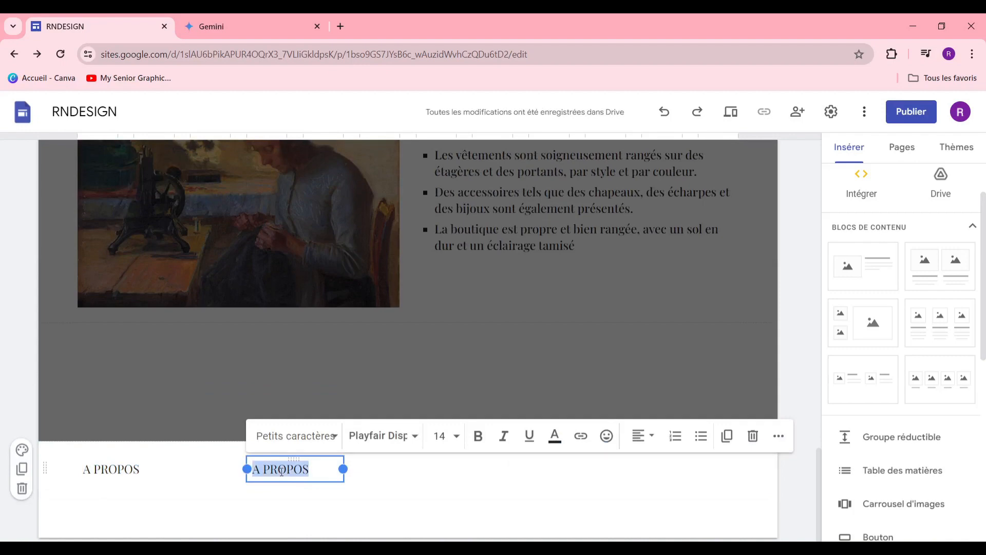
{"action": "type", "text": "RESEAU"}
{"action": "type", "text": "SOCIAUX"}
{"action": "left_click_drag", "start_coordinate": [343, 476], "coordinate": [399, 470]}
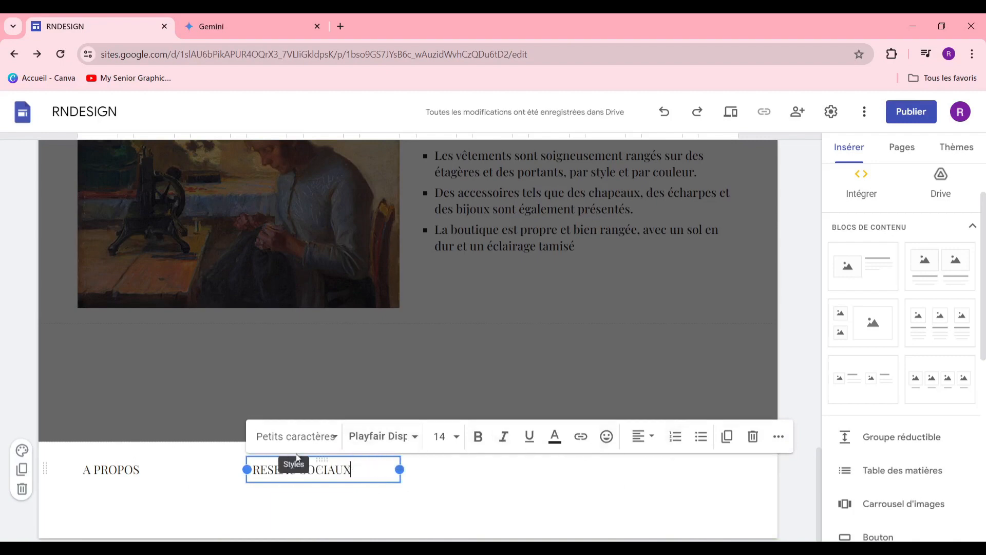
Step: Add ADRESSE and CONTACTEZ NOUS as the third and fourth footer labels, then select A PROPOS
{"action": "left_click_drag", "start_coordinate": [322, 460], "coordinate": [537, 423]}
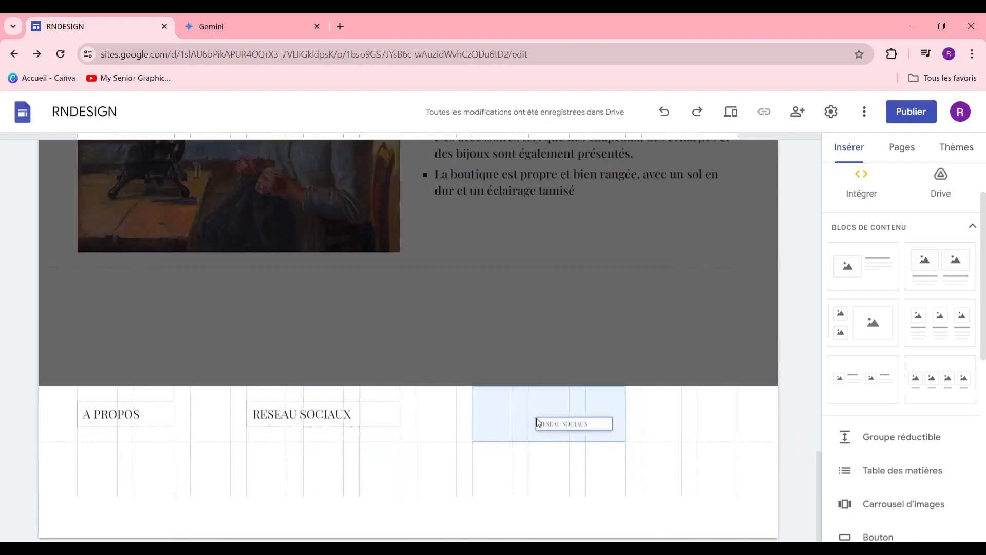
{"action": "double_click", "coordinate": [517, 475]}
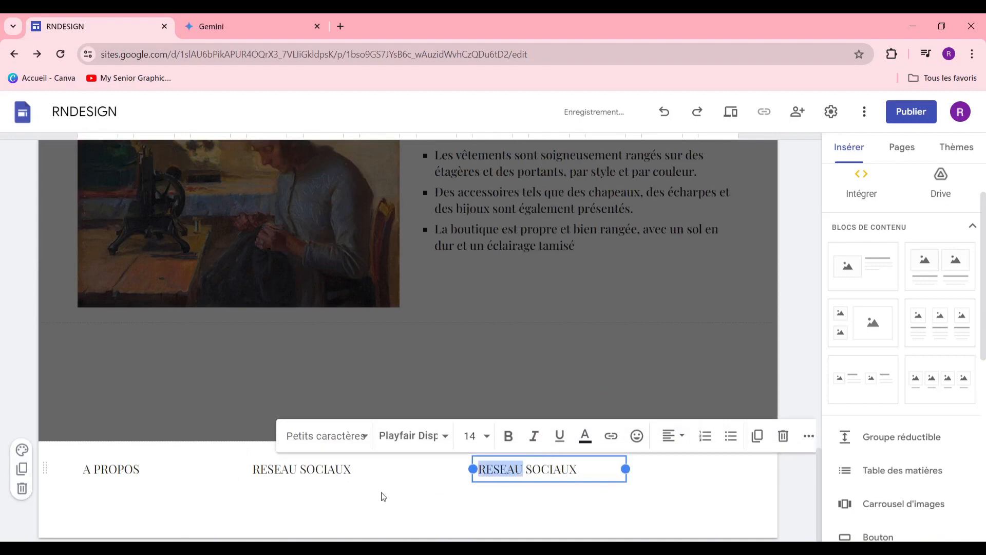
{"action": "left_click_drag", "start_coordinate": [570, 468], "coordinate": [480, 468]}
{"action": "type", "text": "ADRESSE"}
{"action": "left_click", "coordinate": [750, 437]}
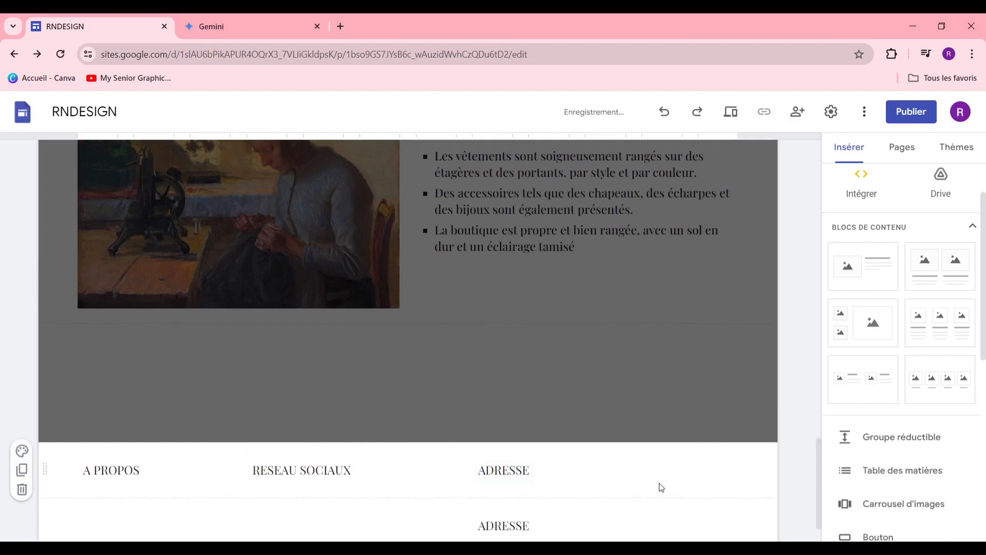
{"action": "left_click", "coordinate": [503, 468]}
{"action": "left_click_drag", "start_coordinate": [557, 458], "coordinate": [634, 466]}
{"action": "type", "text": "CONTACTE"}
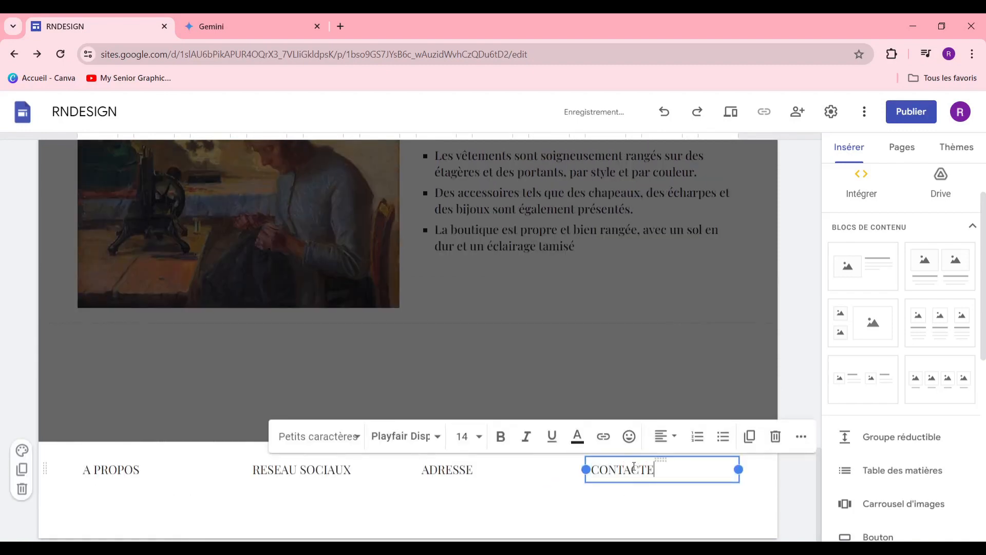
{"action": "type", "text": "Z NOUS"}
{"action": "left_click", "coordinate": [117, 469]}
{"action": "triple_click", "coordinate": [122, 473]}
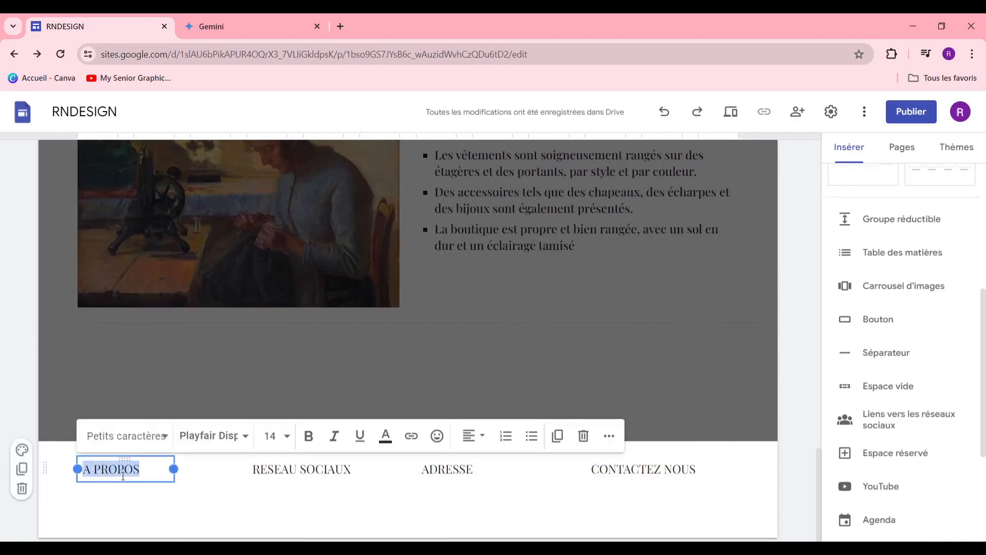
Step: Underline the selected A PROPOS footer label using the link button
{"action": "left_click", "coordinate": [411, 436]}
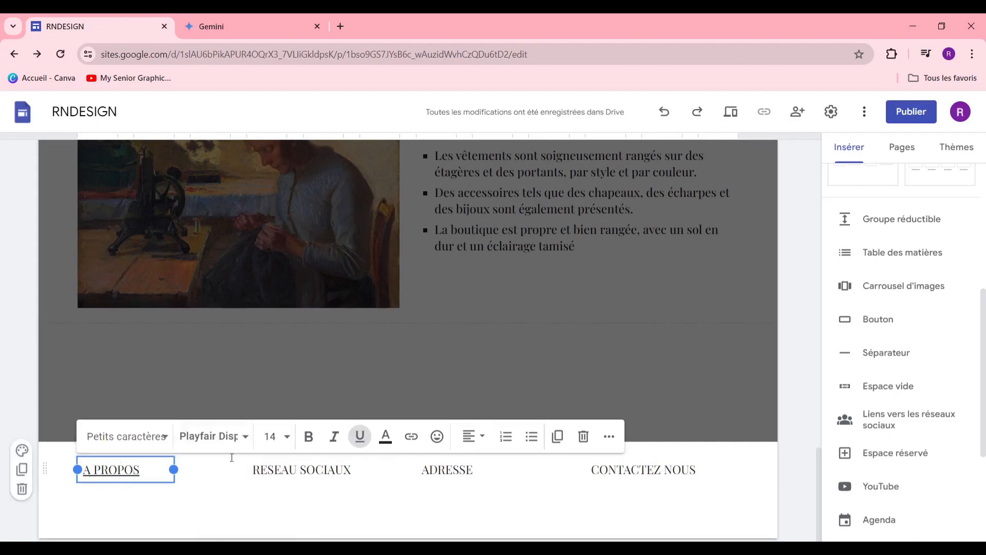
{"action": "scroll", "coordinate": [535, 347], "scroll_direction": "up", "scroll_amount": 15}
{"action": "scroll", "coordinate": [527, 358], "scroll_direction": "down", "scroll_amount": 6}
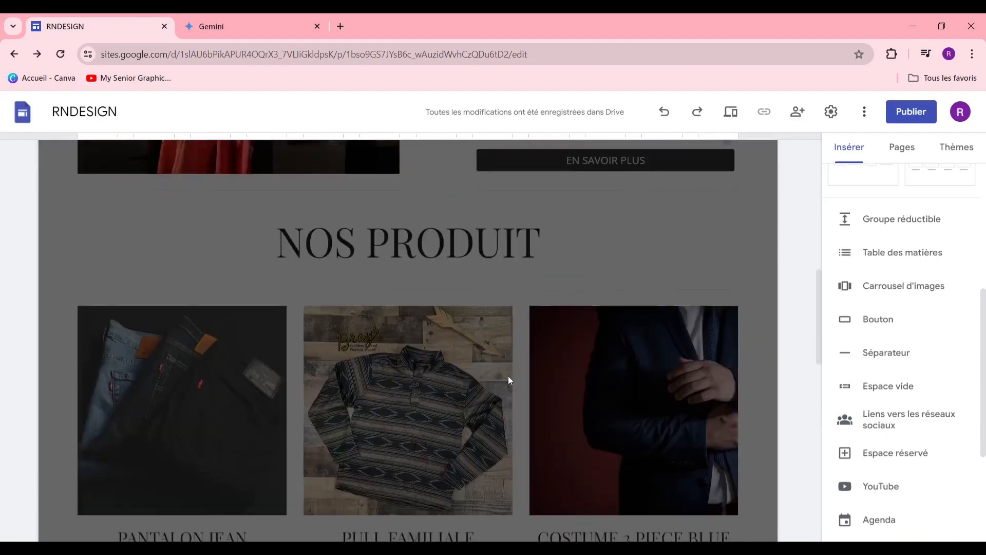
{"action": "scroll", "coordinate": [509, 380], "scroll_direction": "down", "scroll_amount": 8}
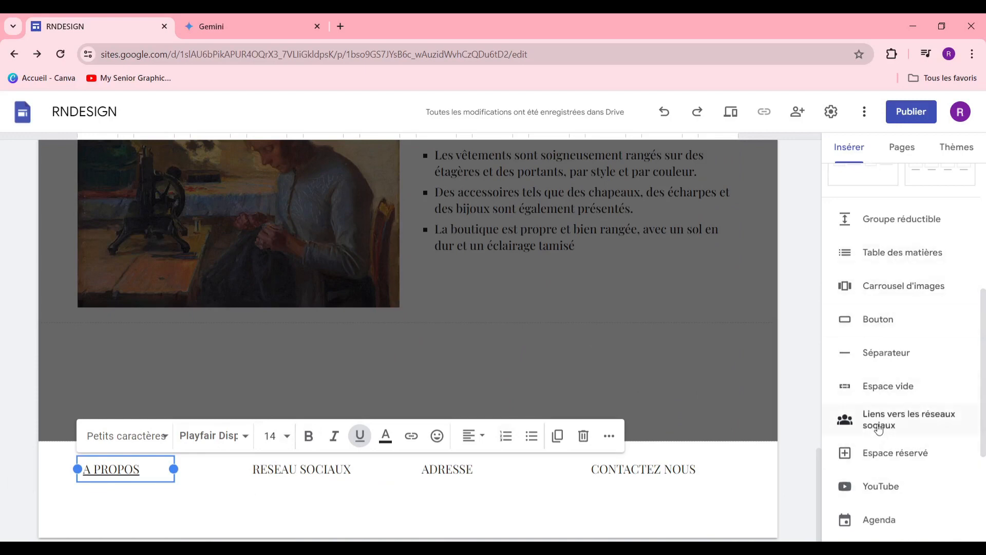
{"action": "scroll", "coordinate": [894, 416], "scroll_direction": "up", "scroll_amount": 3}
{"action": "scroll", "coordinate": [902, 379], "scroll_direction": "down", "scroll_amount": 5}
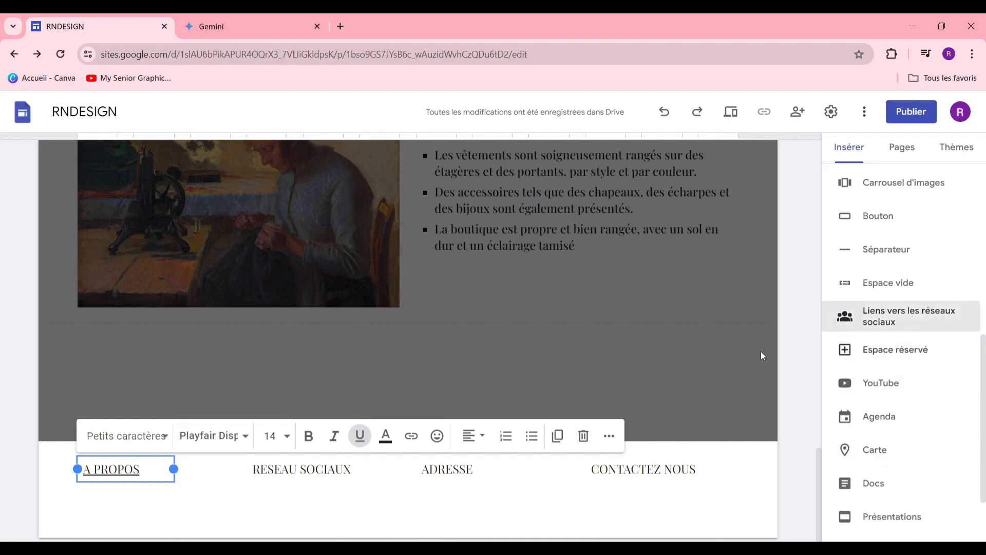
Step: Insert a social links block with FACEBOOK.COM, TIKTOK.COM and X.COM
{"action": "left_click", "coordinate": [925, 319]}
{"action": "left_click", "coordinate": [443, 265]}
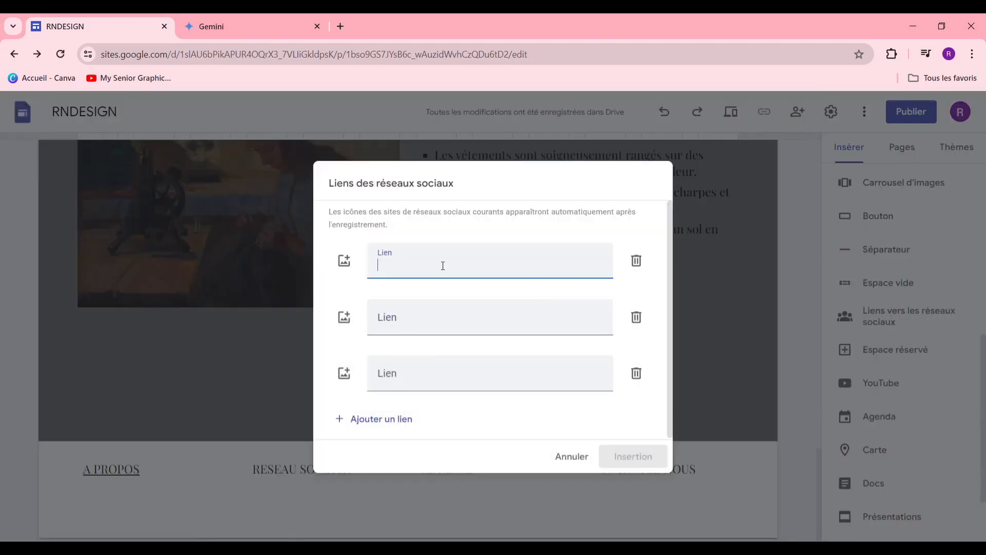
{"action": "type", "text": "FACEBOOK"}
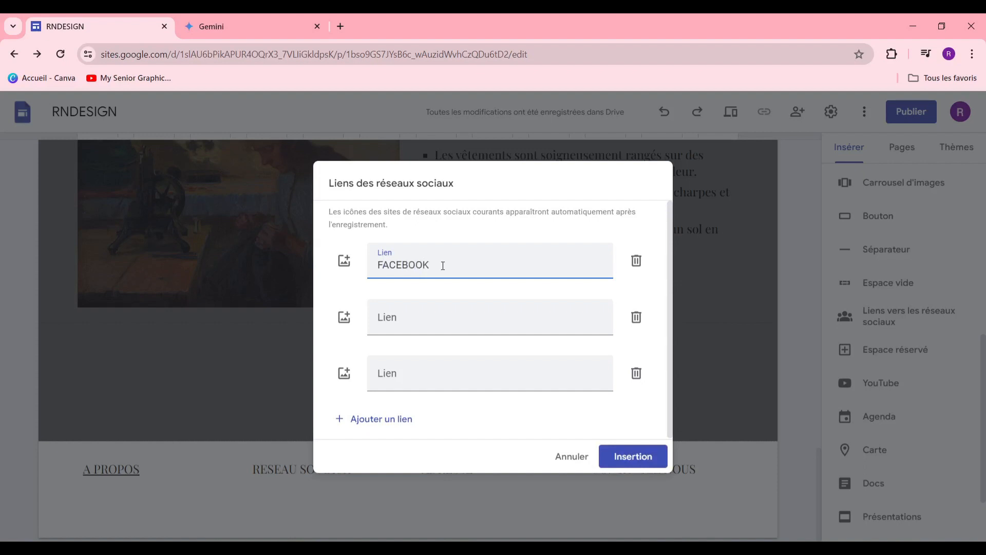
{"action": "type", "text": ".COM"}
{"action": "left_click", "coordinate": [451, 316]}
{"action": "type", "text": "TIKTO"}
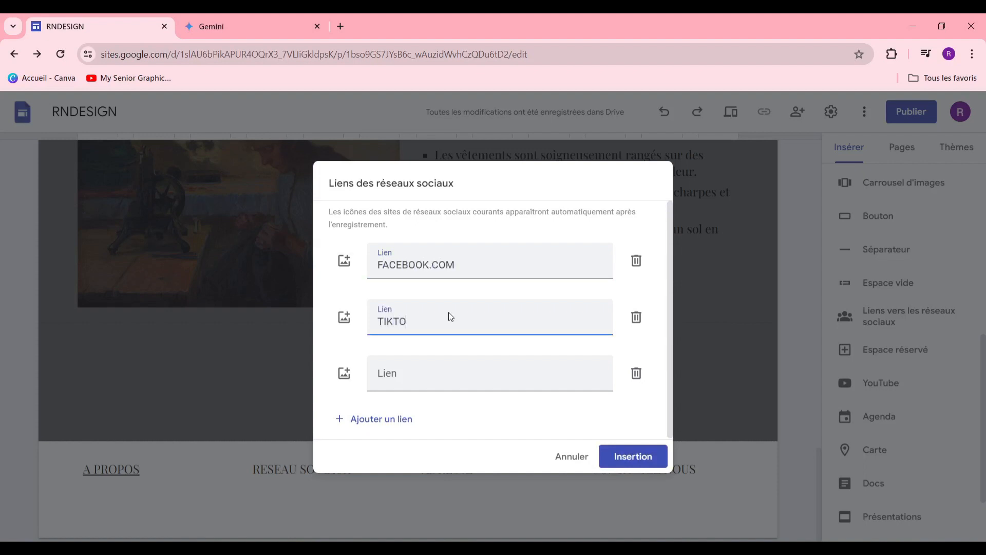
{"action": "type", "text": "K.COM"}
{"action": "left_click", "coordinate": [552, 371]}
{"action": "type", "text": "X"}
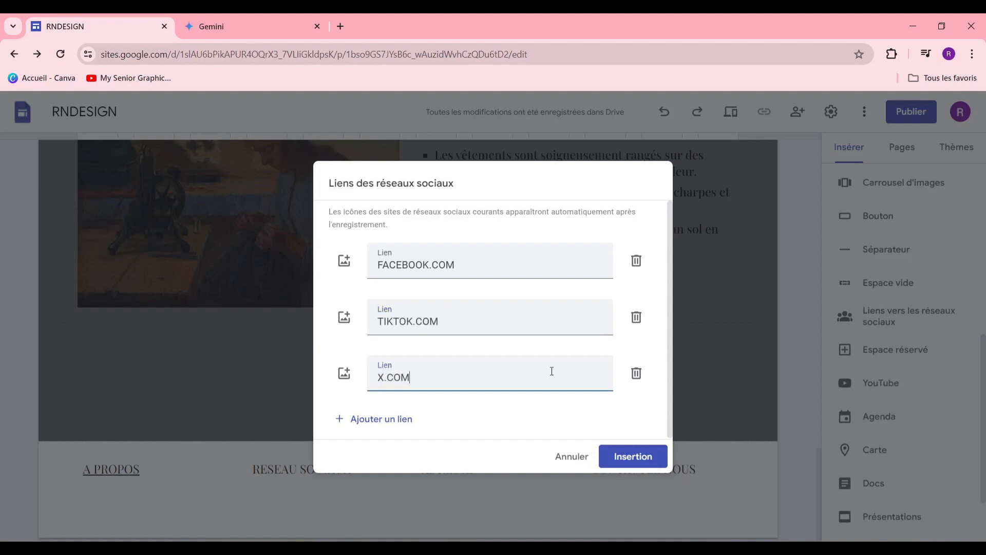
Step: Set a Facebook icon for the first link and start choosing the TikTok link's image
{"action": "left_click", "coordinate": [345, 261]}
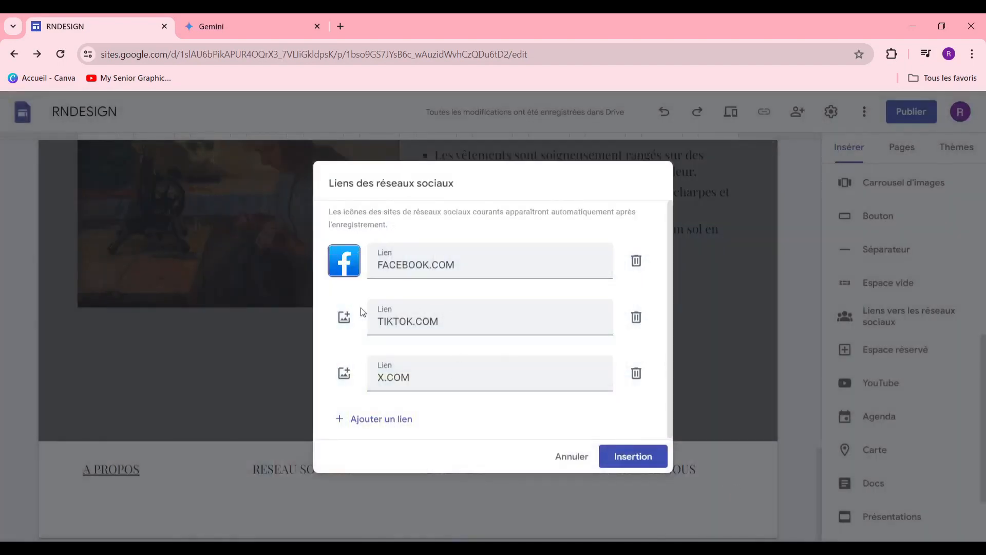
{"action": "left_click", "coordinate": [348, 317]}
{"action": "left_click", "coordinate": [374, 355]}
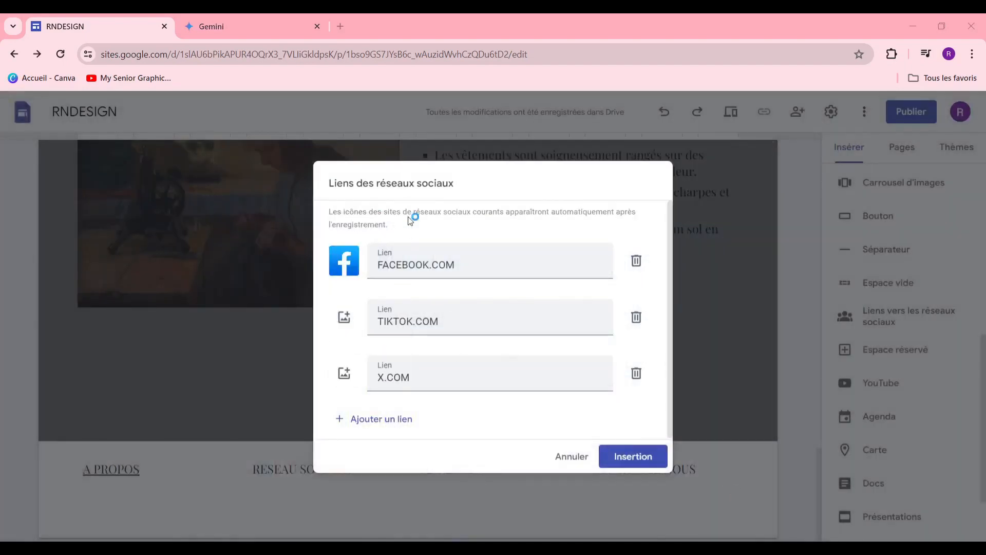
{"action": "left_click", "coordinate": [331, 327]}
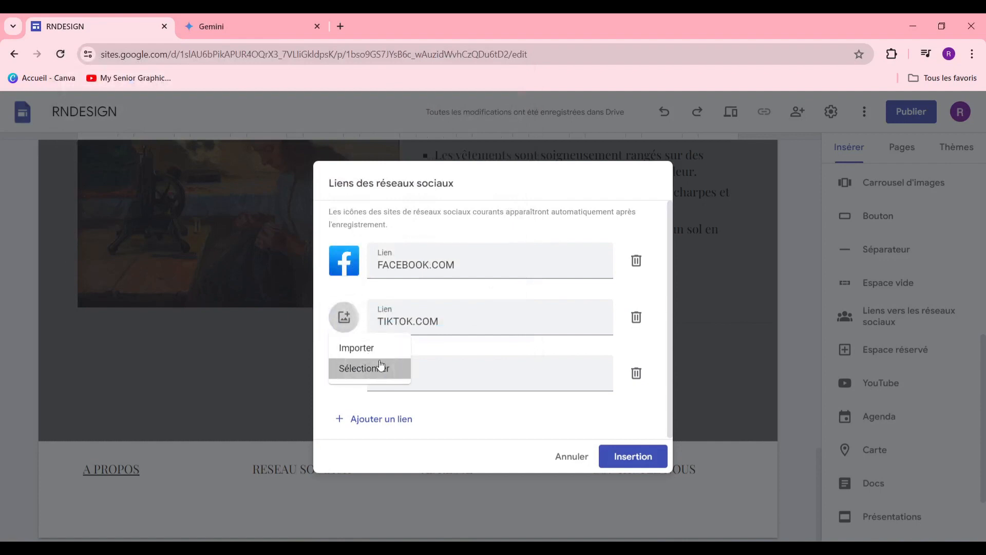
Step: Search Google Images for a TikTok logo for the TikTok link
{"action": "left_click", "coordinate": [381, 366]}
{"action": "left_click", "coordinate": [509, 146]}
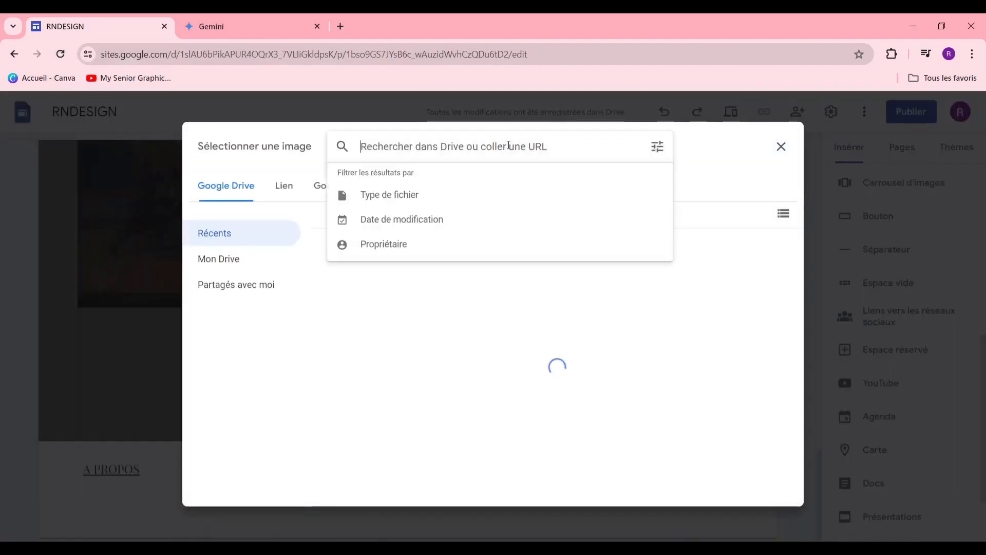
{"action": "type", "text": "TiK"}
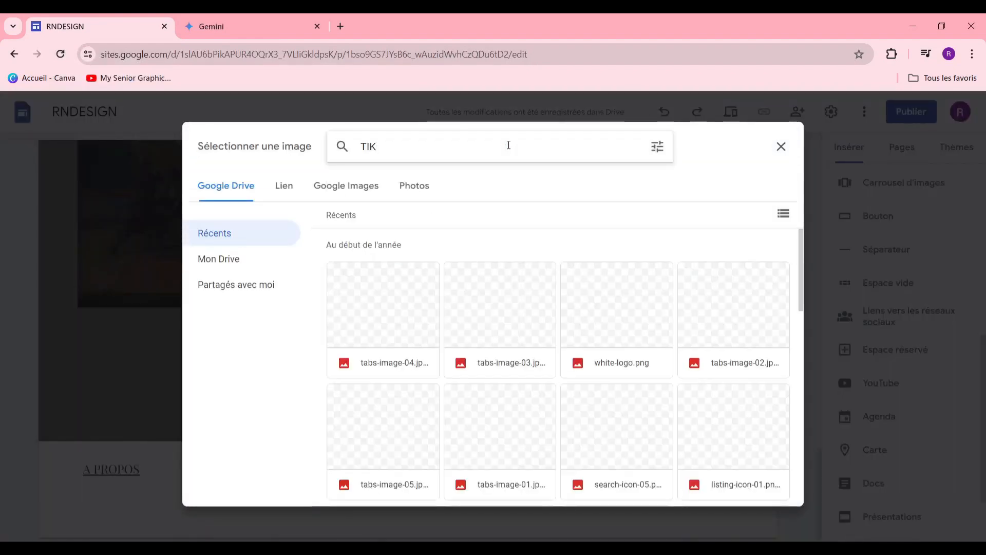
{"action": "left_click", "coordinate": [375, 185]}
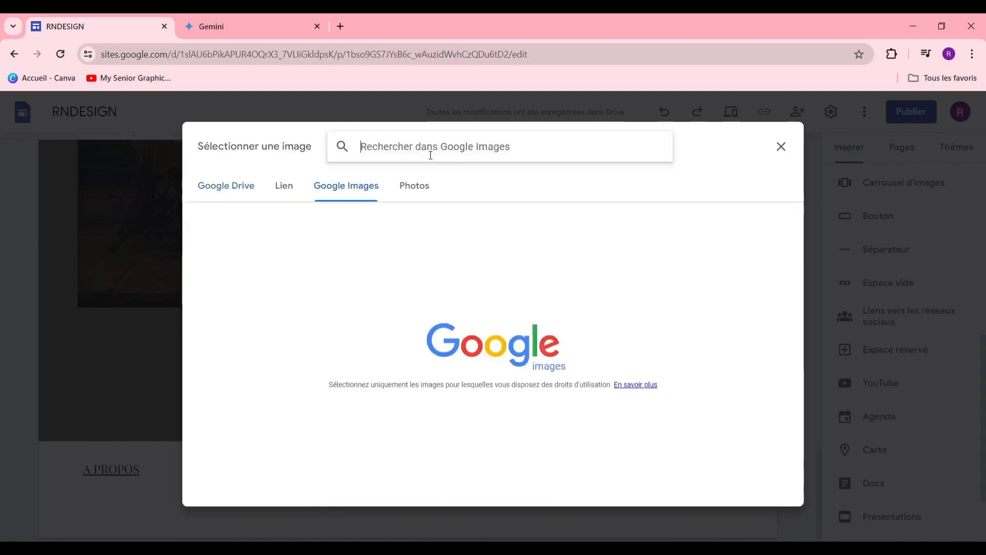
{"action": "type", "text": "TIKTOK.COM"}
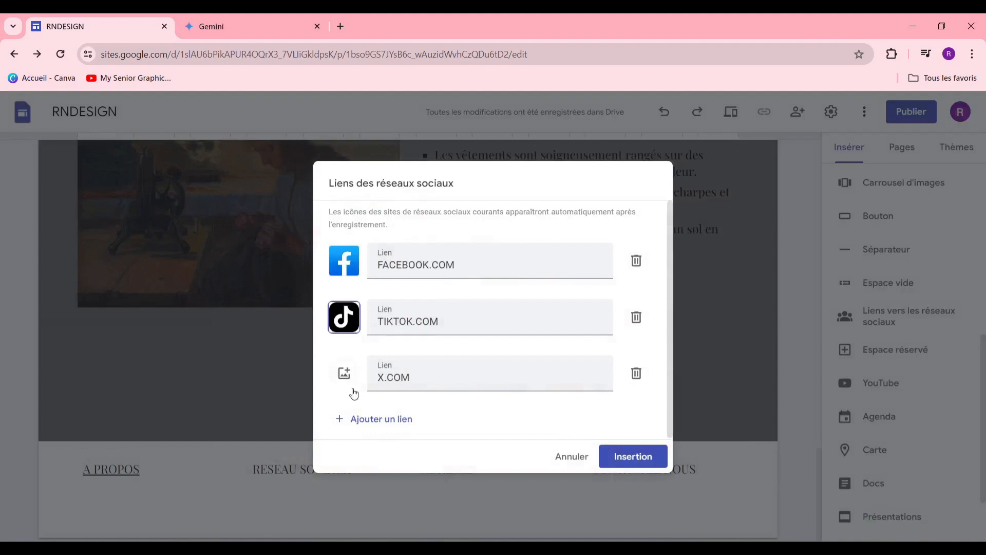
Step: Use the black X logo for the X link and insert the social links block
{"action": "left_click", "coordinate": [345, 372]}
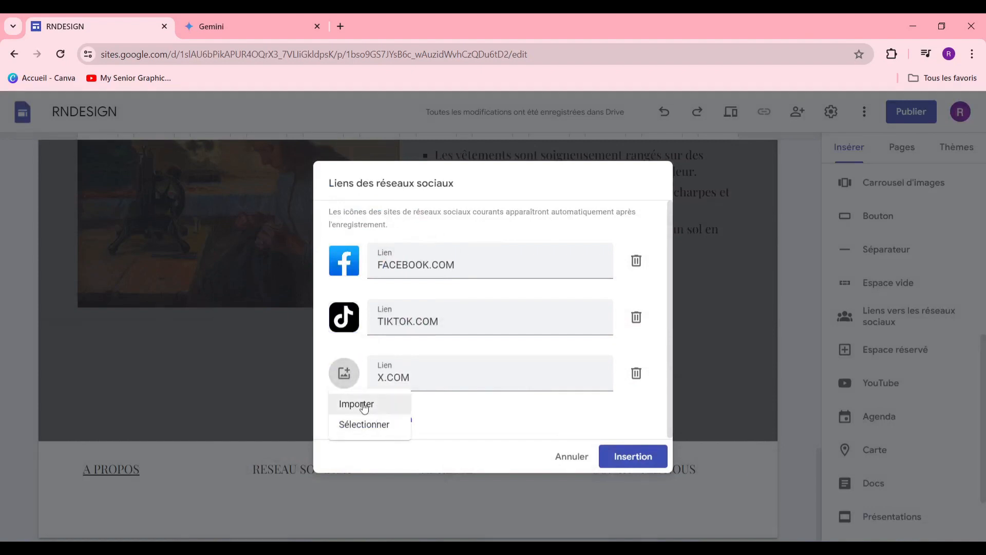
{"action": "left_click", "coordinate": [384, 424]}
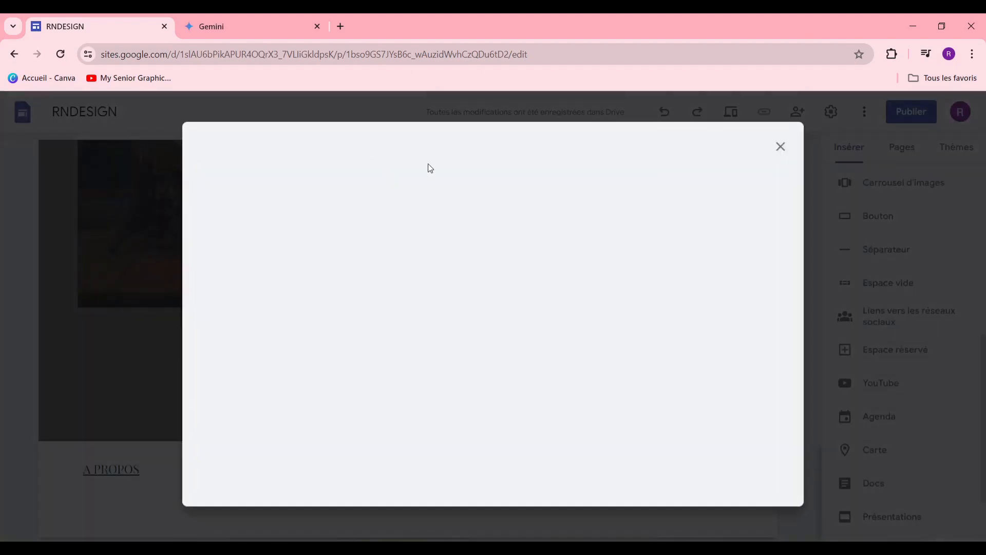
{"action": "type", "text": "X"}
{"action": "key", "text": "Return"}
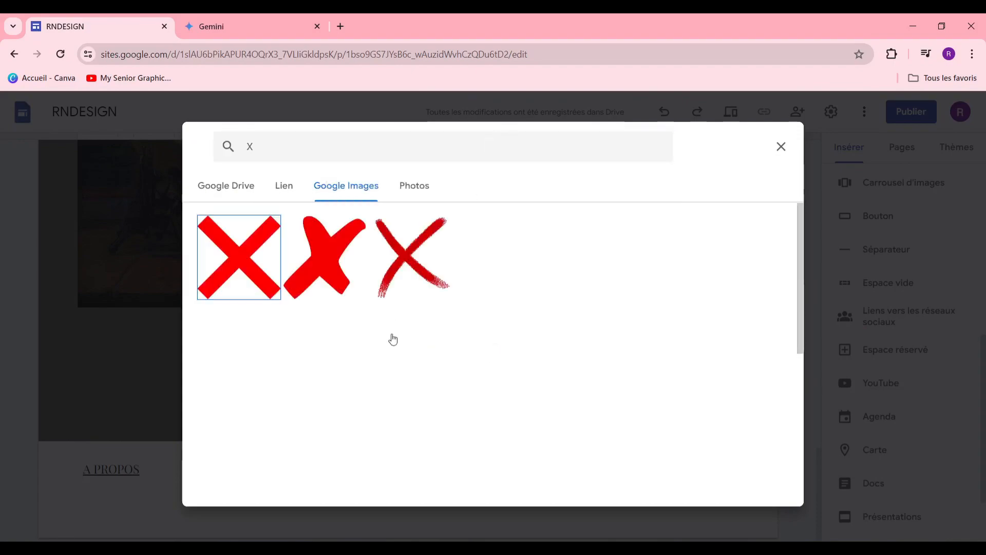
{"action": "scroll", "coordinate": [392, 339], "scroll_direction": "down", "scroll_amount": 8}
{"action": "scroll", "coordinate": [673, 339], "scroll_direction": "up", "scroll_amount": 4}
{"action": "scroll", "coordinate": [674, 349], "scroll_direction": "up", "scroll_amount": 5}
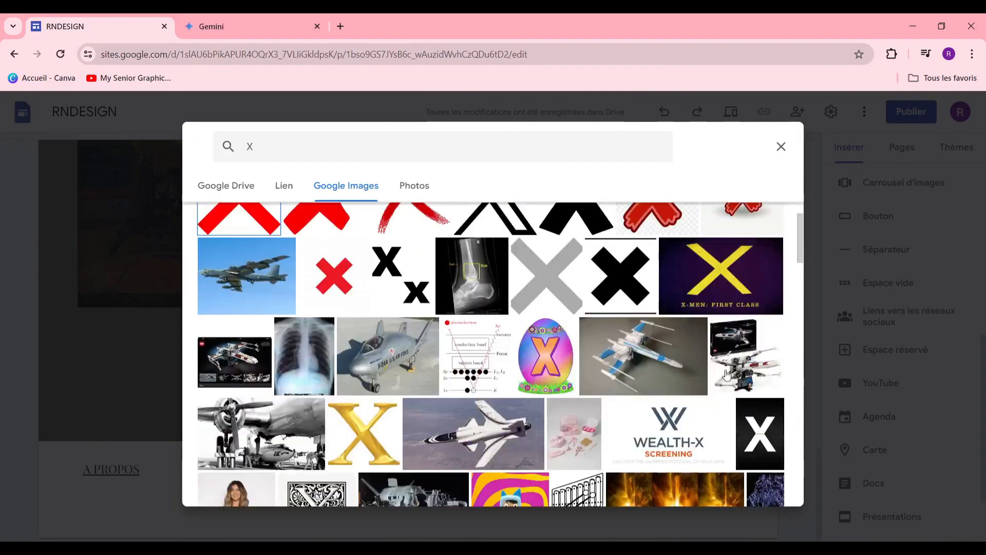
{"action": "scroll", "coordinate": [371, 325], "scroll_direction": "down", "scroll_amount": 15}
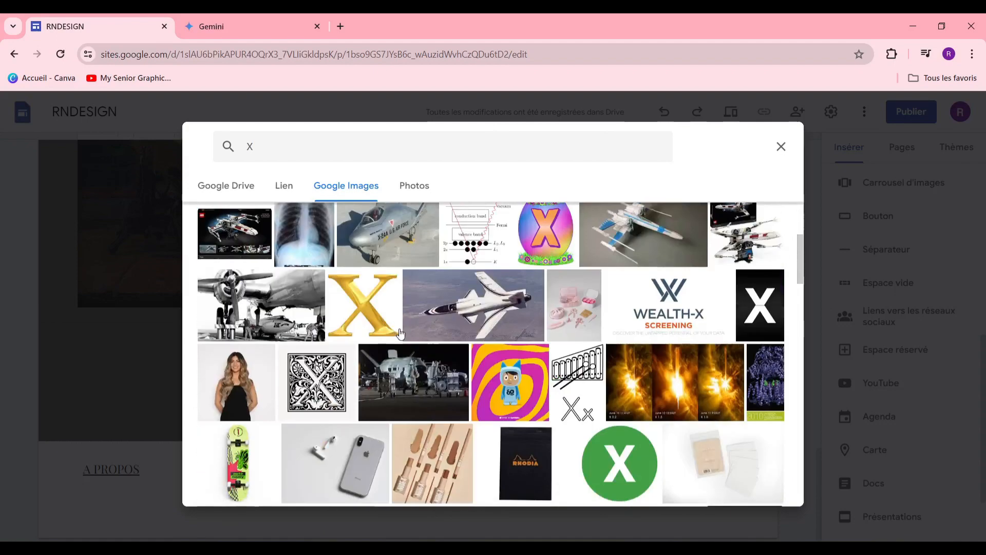
{"action": "scroll", "coordinate": [500, 366], "scroll_direction": "down", "scroll_amount": 5}
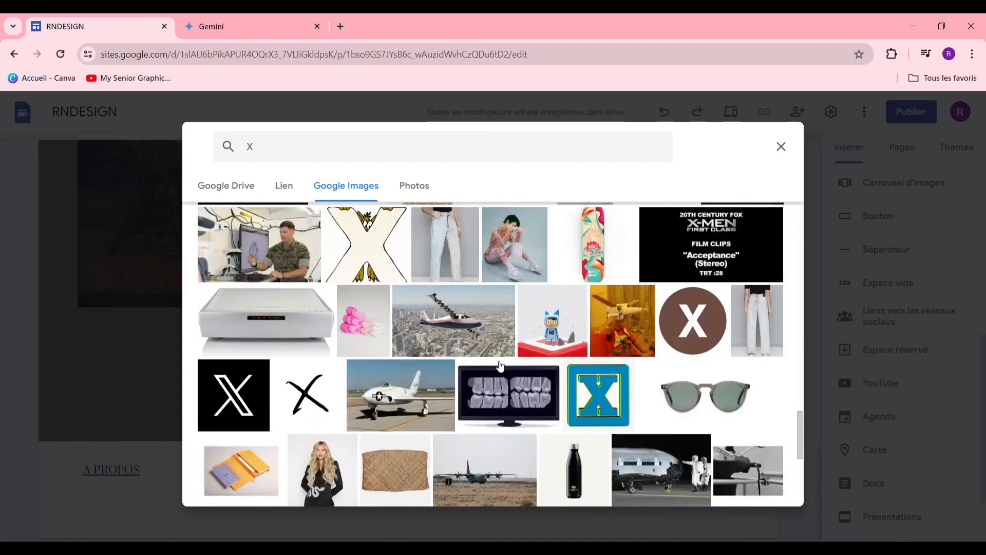
{"action": "left_click", "coordinate": [230, 388]}
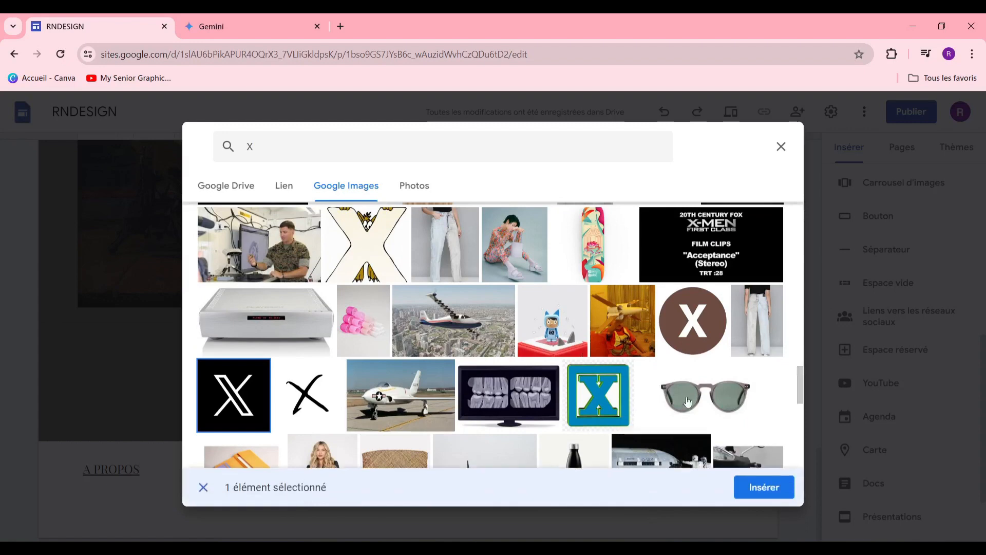
{"action": "left_click", "coordinate": [762, 485]}
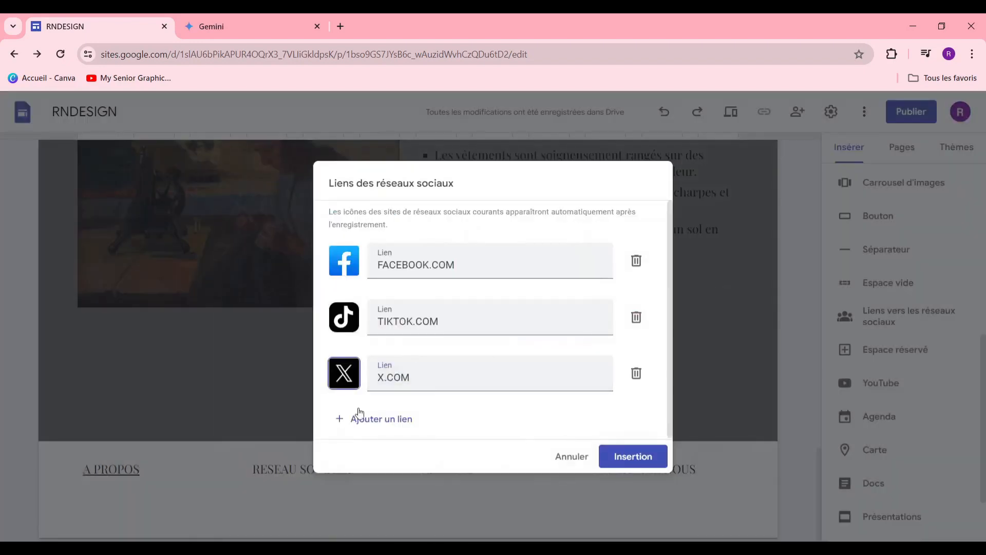
{"action": "left_click", "coordinate": [639, 456]}
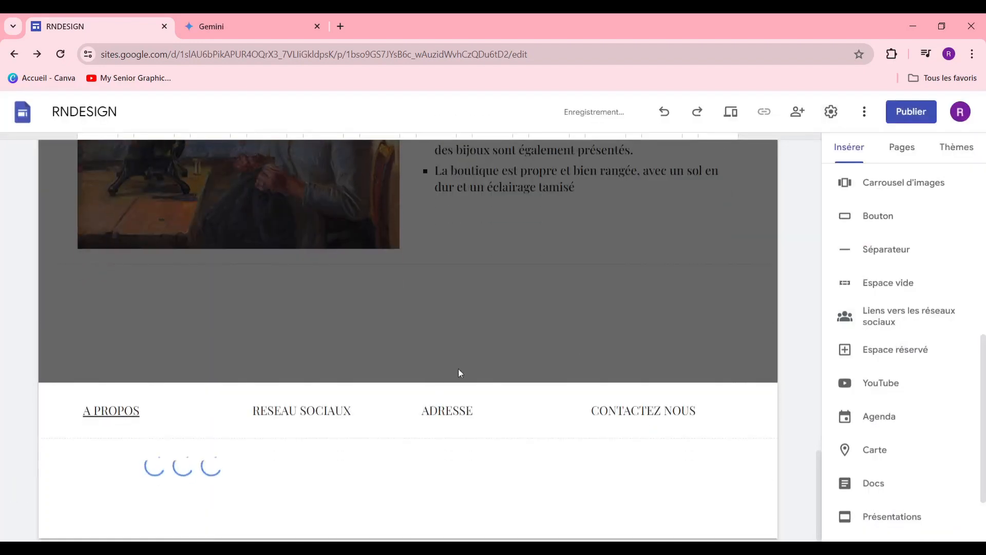
Step: Move the social icons under RESEAU SOCIAUX and align them left
{"action": "left_click_drag", "start_coordinate": [263, 457], "coordinate": [270, 426]}
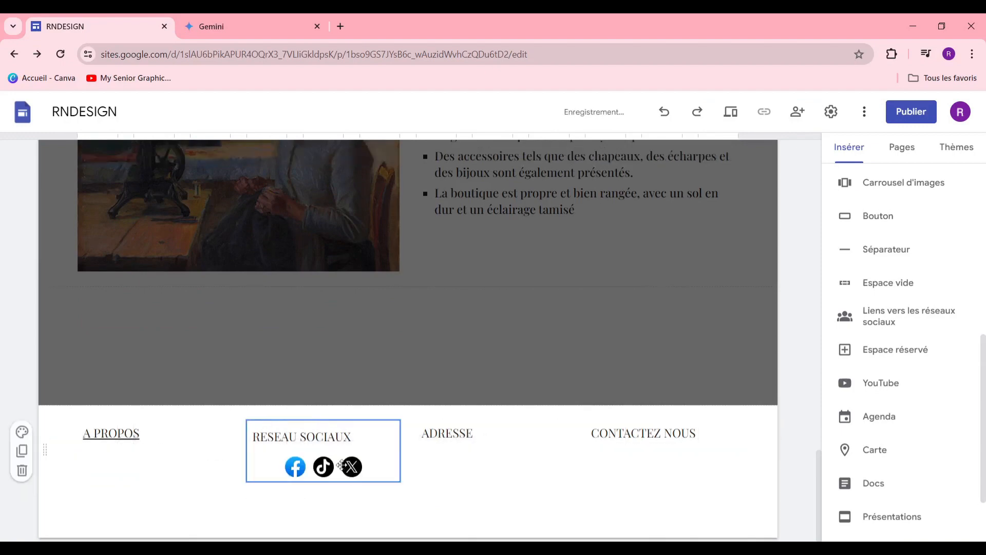
{"action": "left_click", "coordinate": [280, 476]}
{"action": "left_click", "coordinate": [602, 431]}
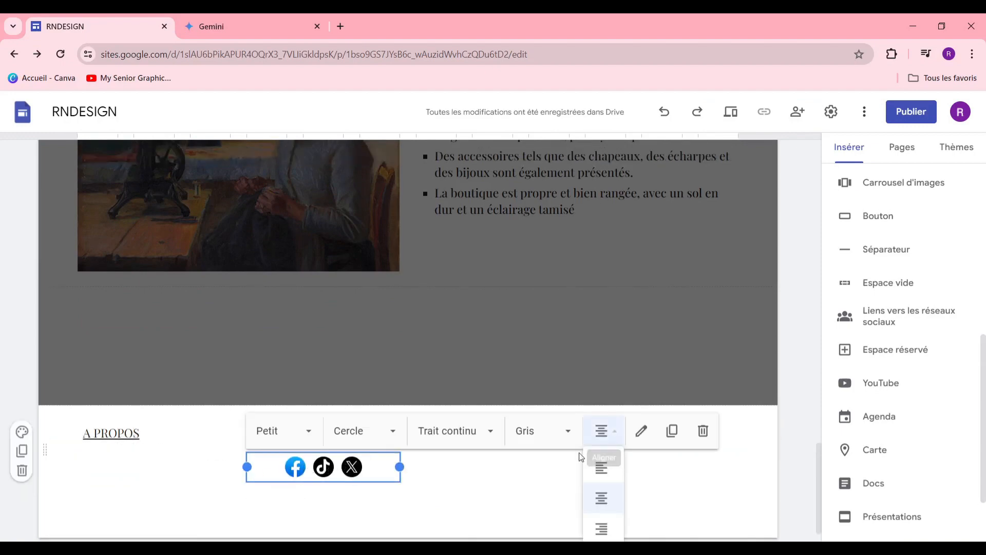
{"action": "left_click", "coordinate": [602, 468]}
{"action": "left_click", "coordinate": [298, 522]}
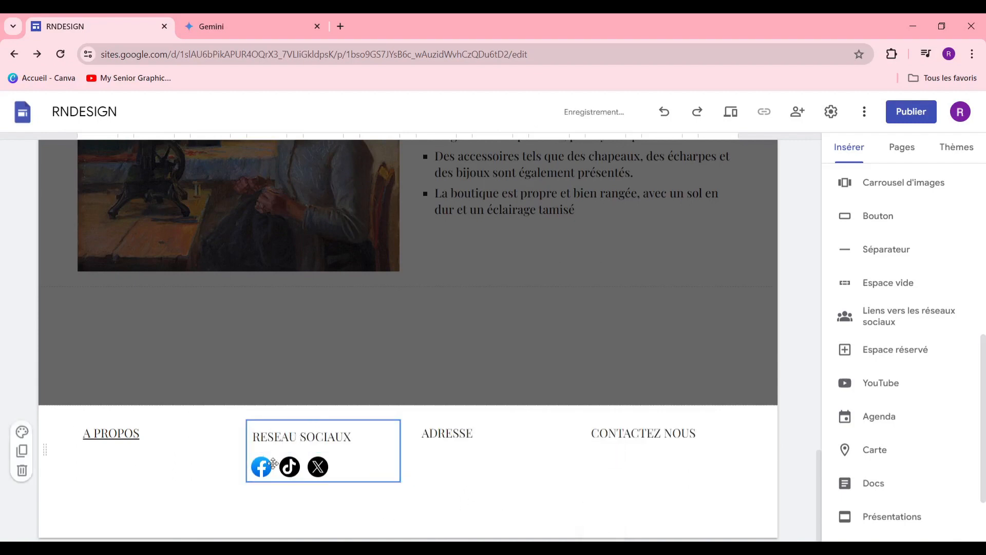
Step: Duplicate the ADRESSE box and place the copy beneath the ADRESSE heading
{"action": "left_click", "coordinate": [458, 440]}
{"action": "left_click", "coordinate": [439, 462]}
{"action": "left_click", "coordinate": [462, 434]}
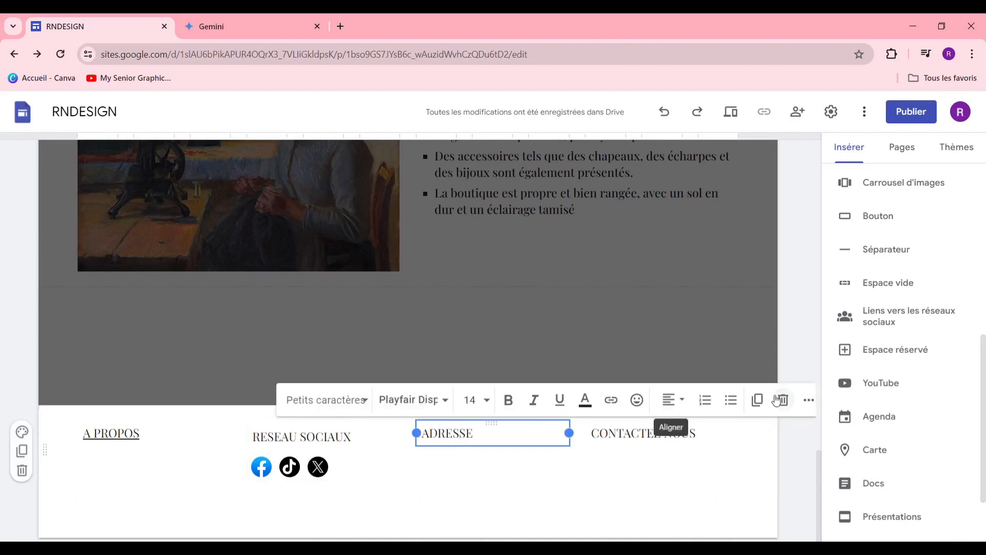
{"action": "left_click", "coordinate": [759, 401]}
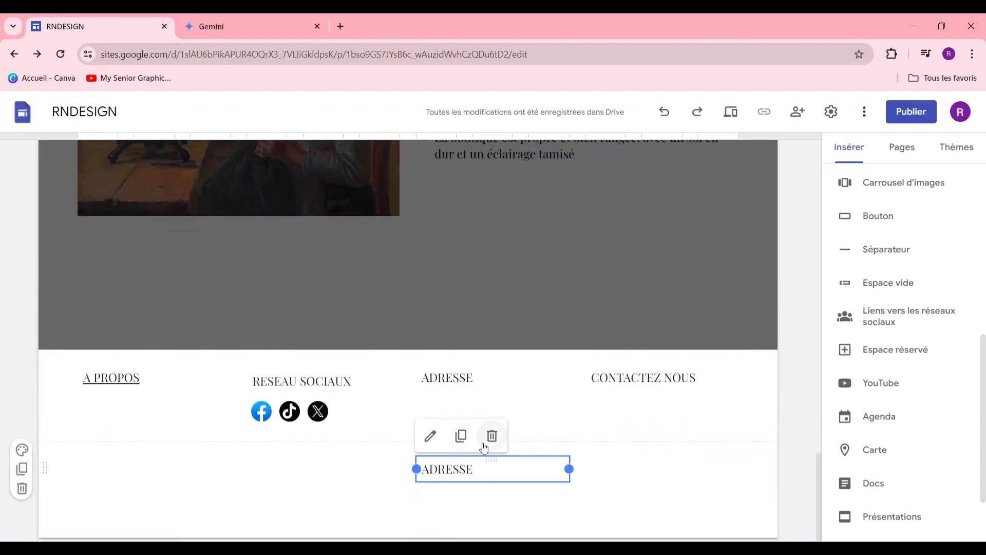
{"action": "left_click_drag", "start_coordinate": [491, 459], "coordinate": [446, 410]}
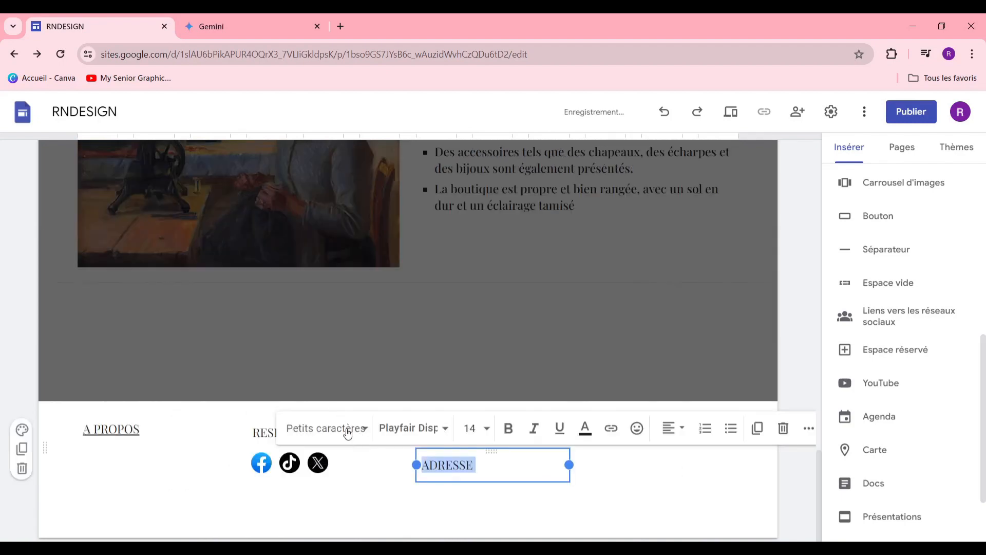
Step: Turn the copy into a bold size-9 line with the shop's street address and phone
{"action": "left_click", "coordinate": [346, 432]}
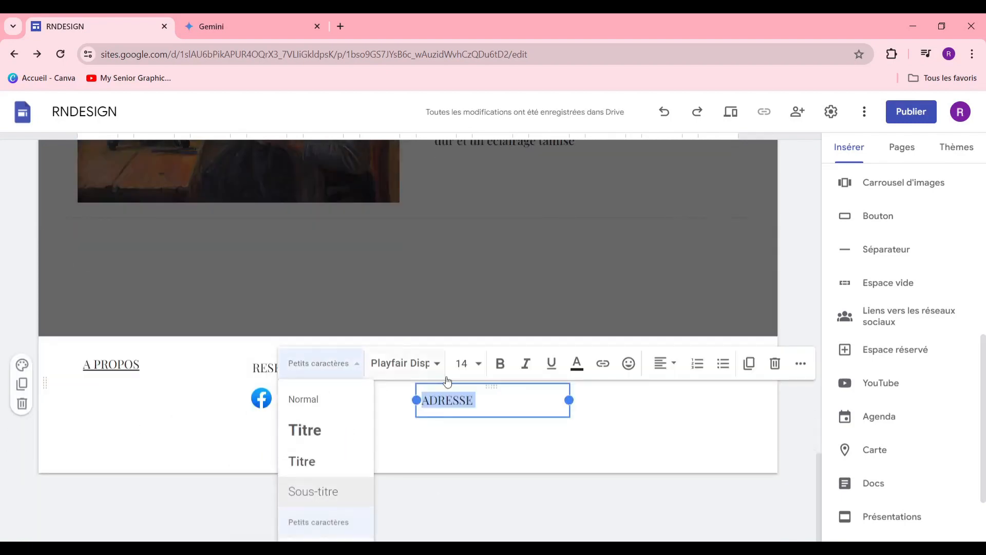
{"action": "left_click", "coordinate": [464, 363]}
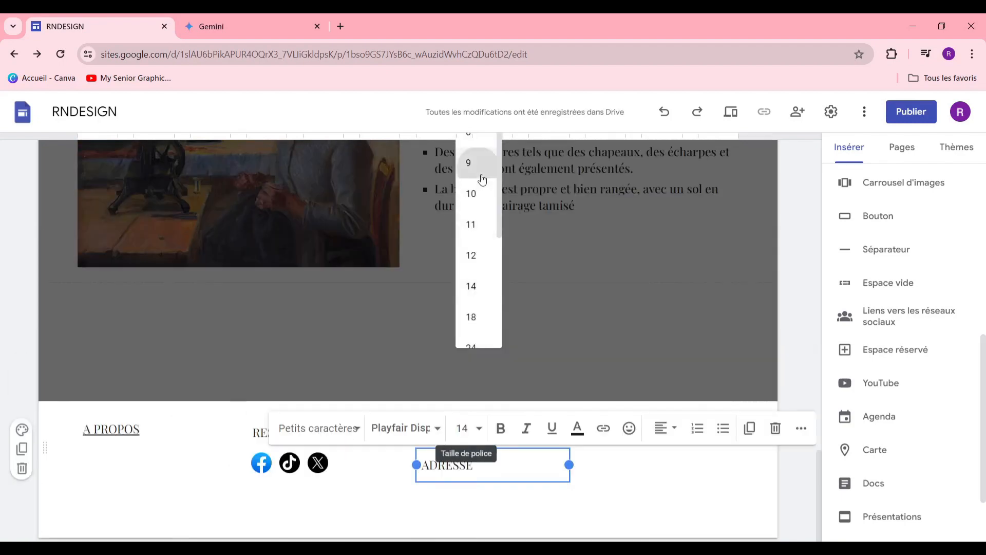
{"action": "left_click", "coordinate": [477, 163]}
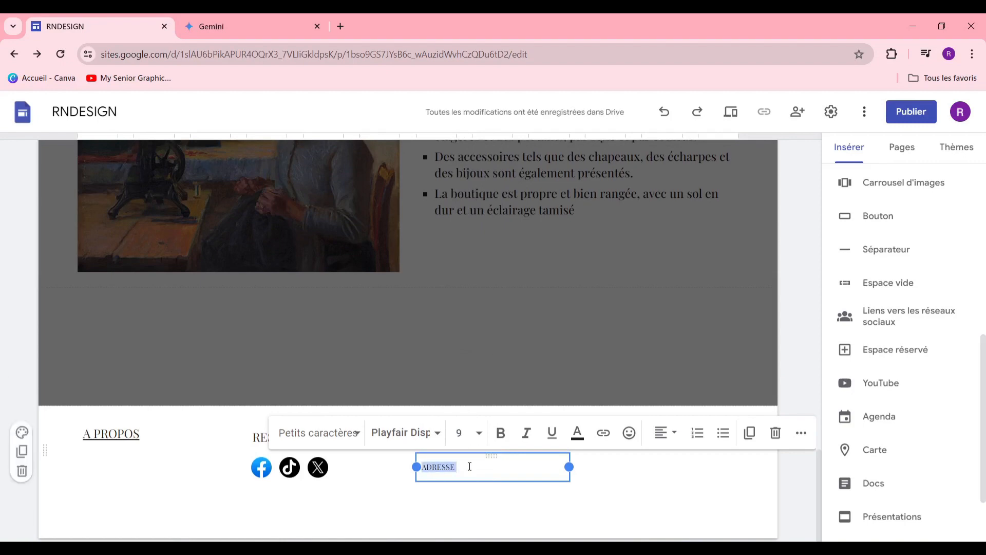
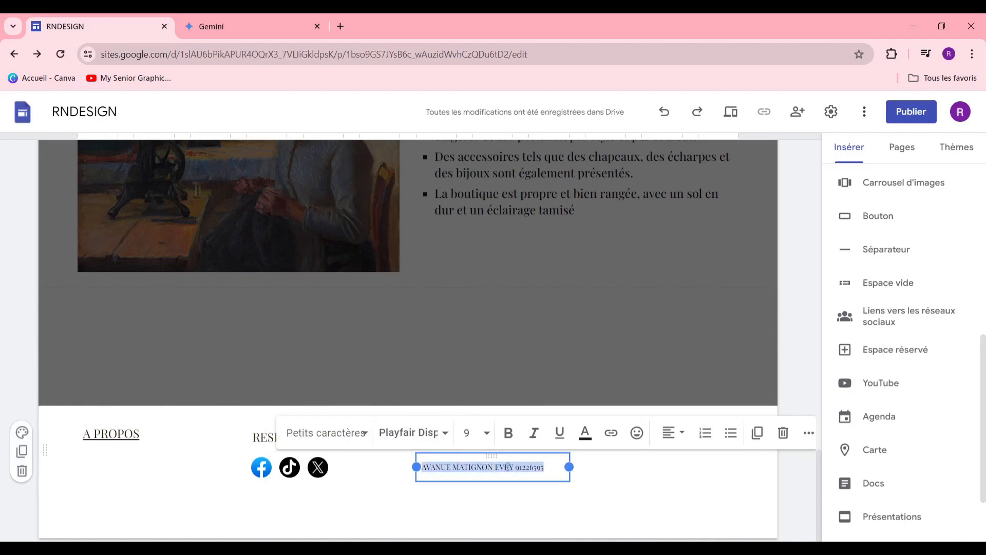
{"action": "left_click", "coordinate": [508, 433]}
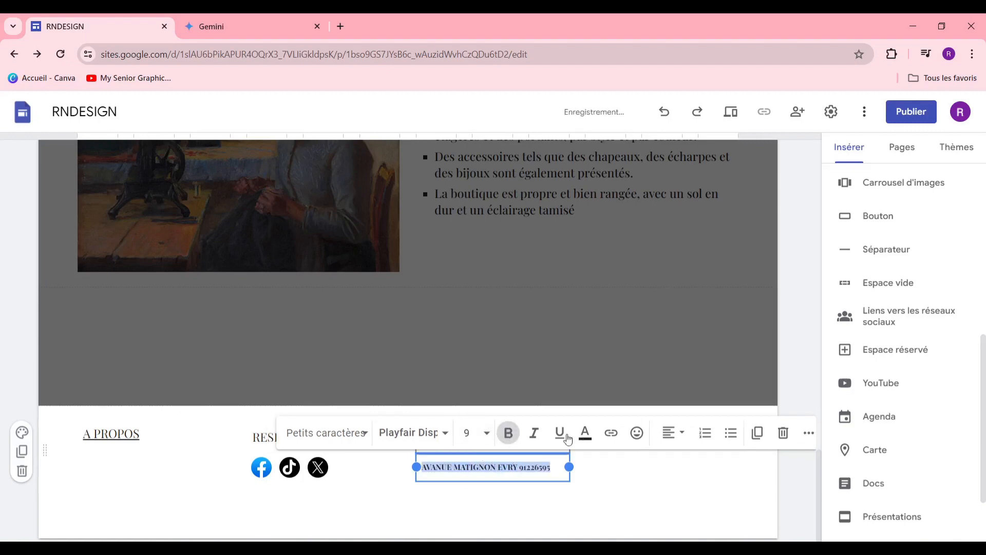
{"action": "left_click", "coordinate": [544, 499]}
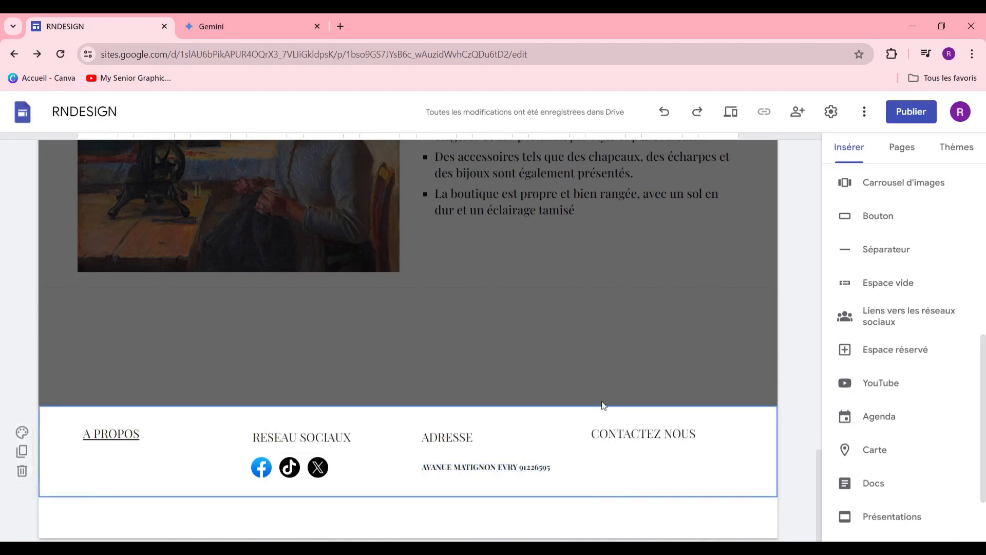
{"action": "scroll", "coordinate": [641, 406], "scroll_direction": "up", "scroll_amount": 3}
{"action": "scroll", "coordinate": [637, 451], "scroll_direction": "down", "scroll_amount": 3}
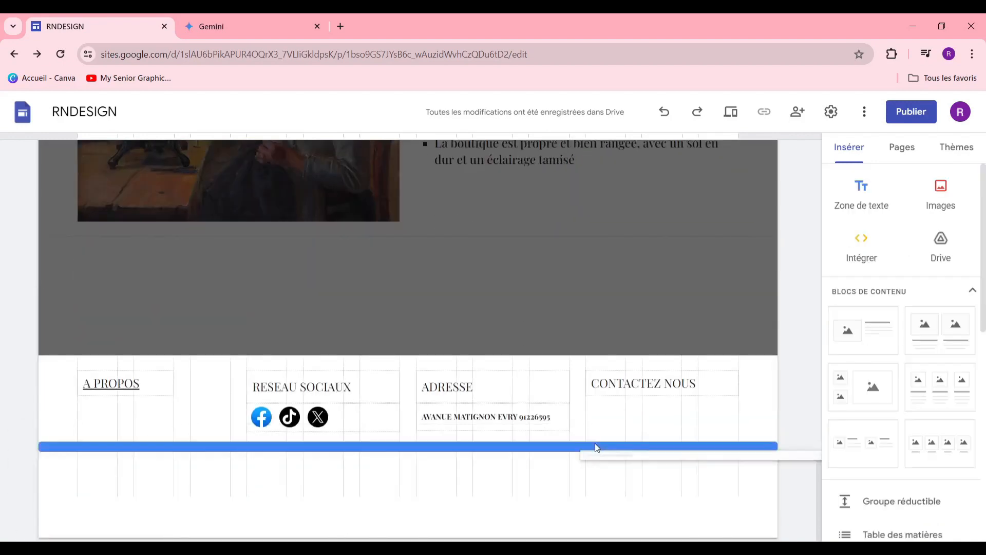
Step: Add a text box under the CONTACTEZ NOUS footer heading for the contact e-mail line
{"action": "left_click_drag", "start_coordinate": [595, 446], "coordinate": [629, 397]}
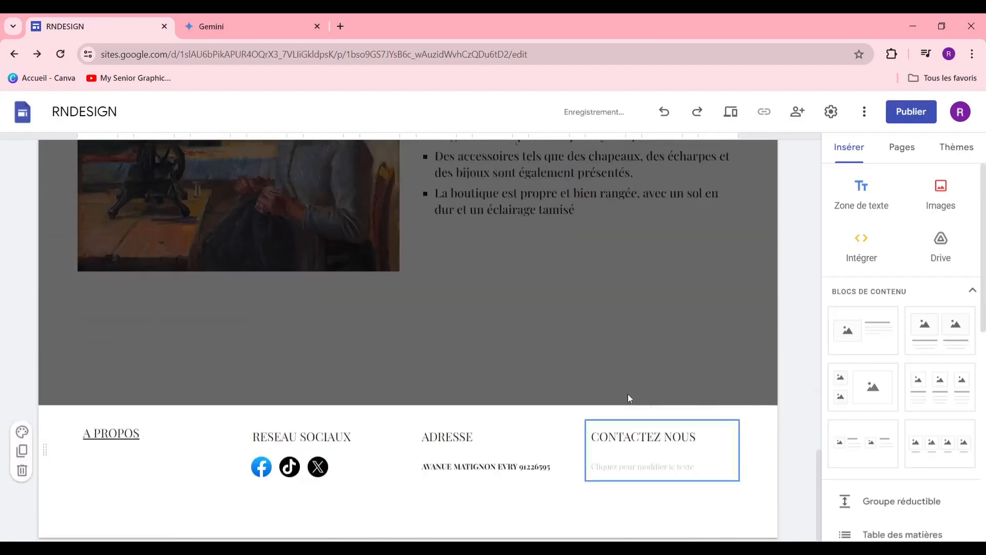
{"action": "scroll", "coordinate": [674, 462], "scroll_direction": "down", "scroll_amount": 1}
{"action": "left_click", "coordinate": [652, 469]}
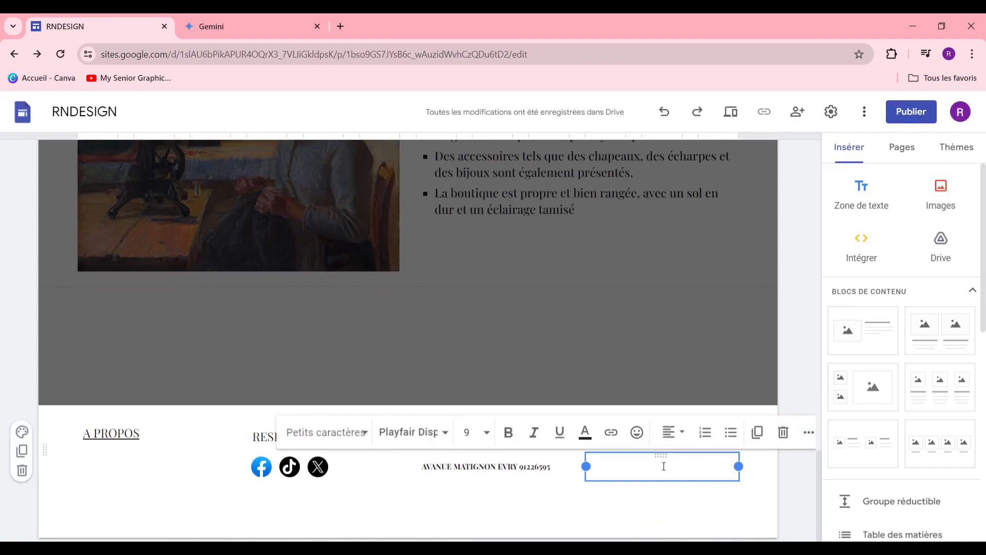
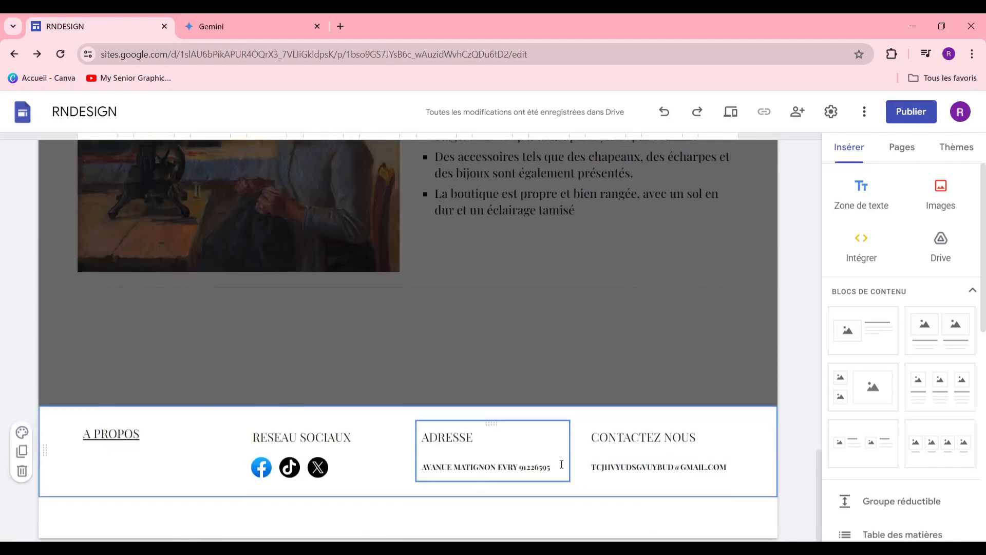
Step: Scroll through the three NOS PRODUIT cards and bring up the Insérer side panel
{"action": "scroll", "coordinate": [559, 404], "scroll_direction": "up", "scroll_amount": 1}
{"action": "scroll", "coordinate": [559, 404], "scroll_direction": "up", "scroll_amount": 10}
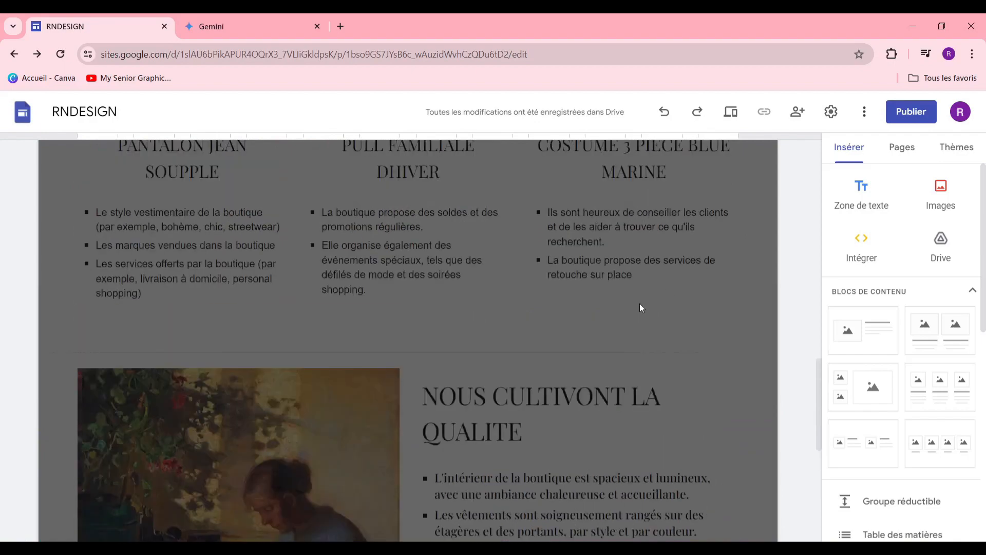
{"action": "scroll", "coordinate": [620, 309], "scroll_direction": "down", "scroll_amount": 2}
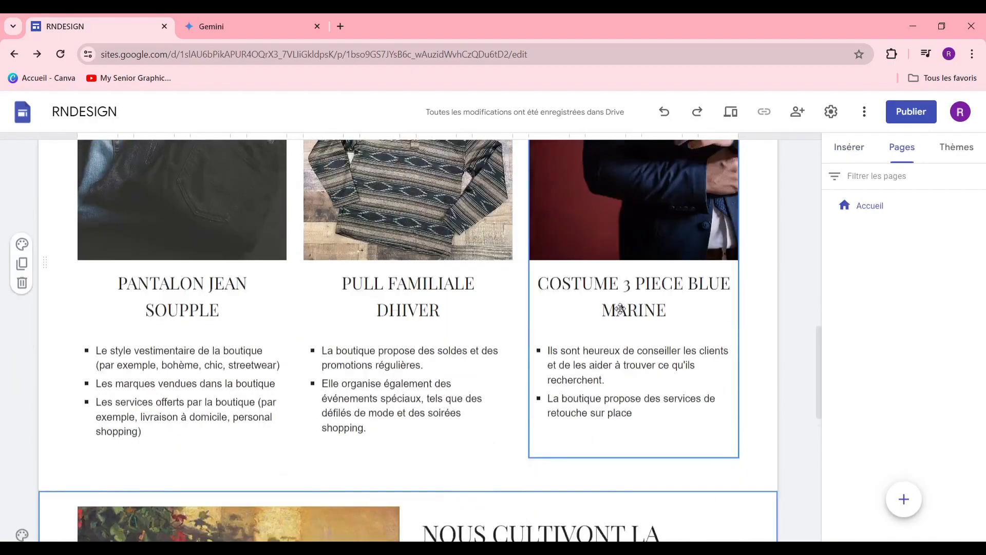
{"action": "scroll", "coordinate": [620, 309], "scroll_direction": "down", "scroll_amount": 2}
{"action": "scroll", "coordinate": [406, 333], "scroll_direction": "up", "scroll_amount": 5}
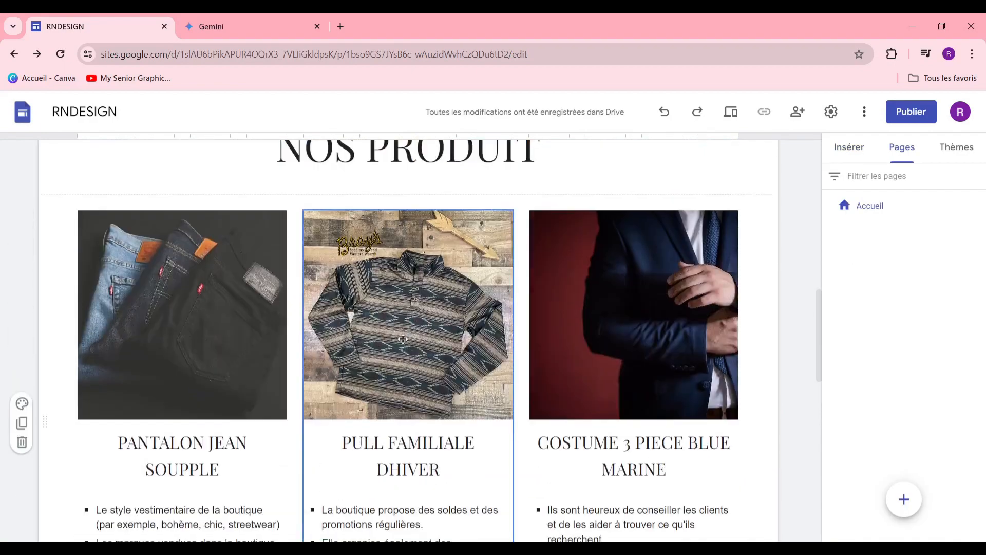
{"action": "scroll", "coordinate": [406, 333], "scroll_direction": "down", "scroll_amount": 2}
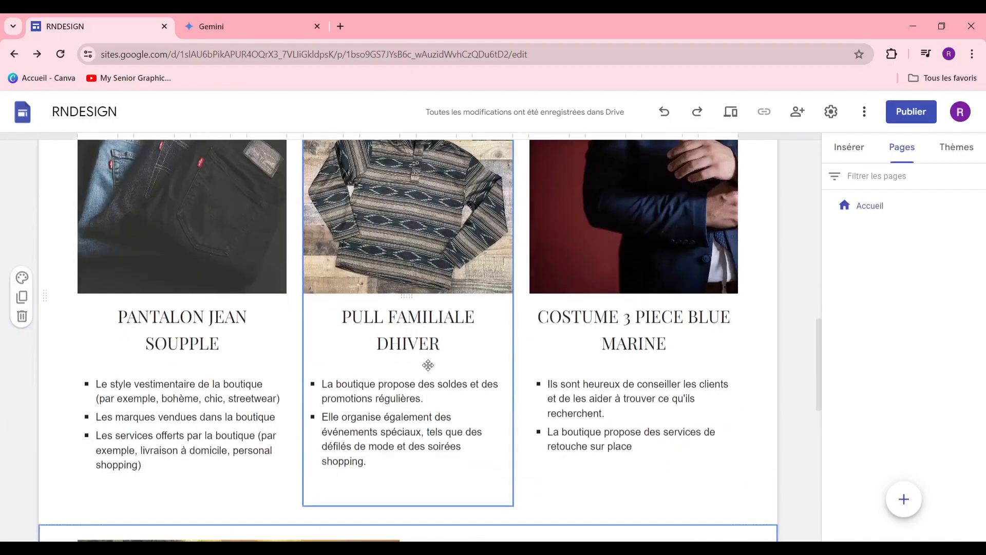
{"action": "scroll", "coordinate": [429, 365], "scroll_direction": "down", "scroll_amount": 4}
{"action": "scroll", "coordinate": [361, 387], "scroll_direction": "up", "scroll_amount": 3}
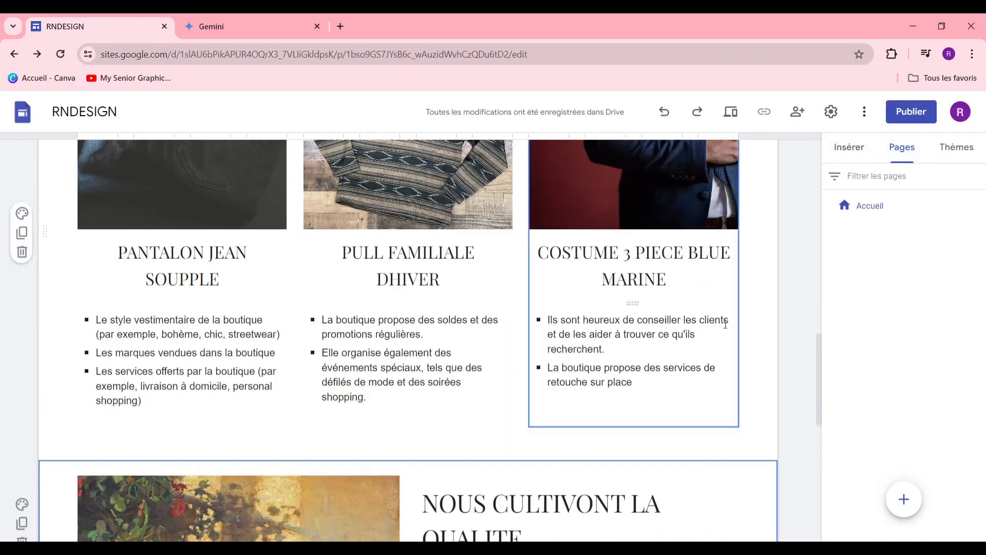
{"action": "left_click", "coordinate": [872, 150]}
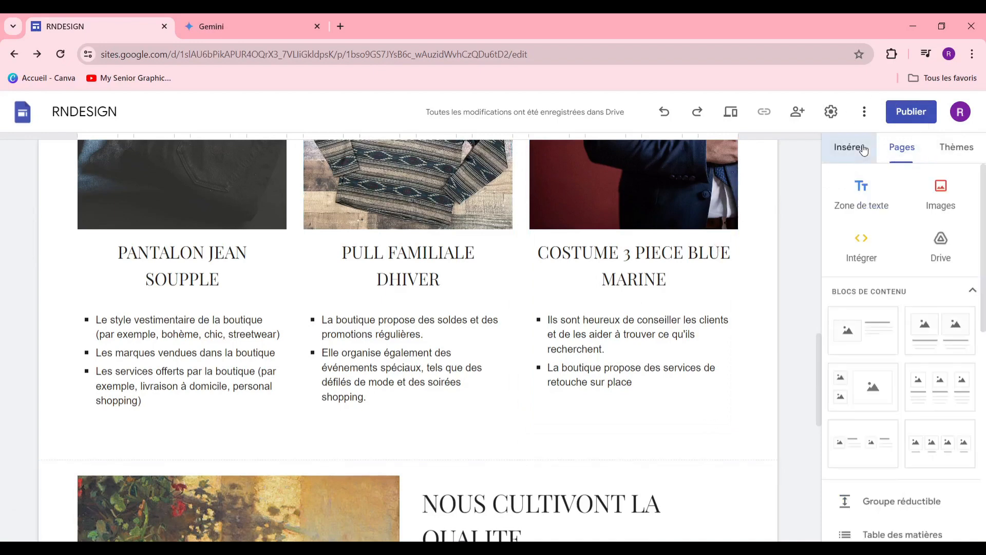
Step: Insert a COMMANDER MAINTENANT button and place it under the PANTALON JEAN card
{"action": "scroll", "coordinate": [883, 247], "scroll_direction": "down", "scroll_amount": 5}
{"action": "left_click", "coordinate": [878, 218]}
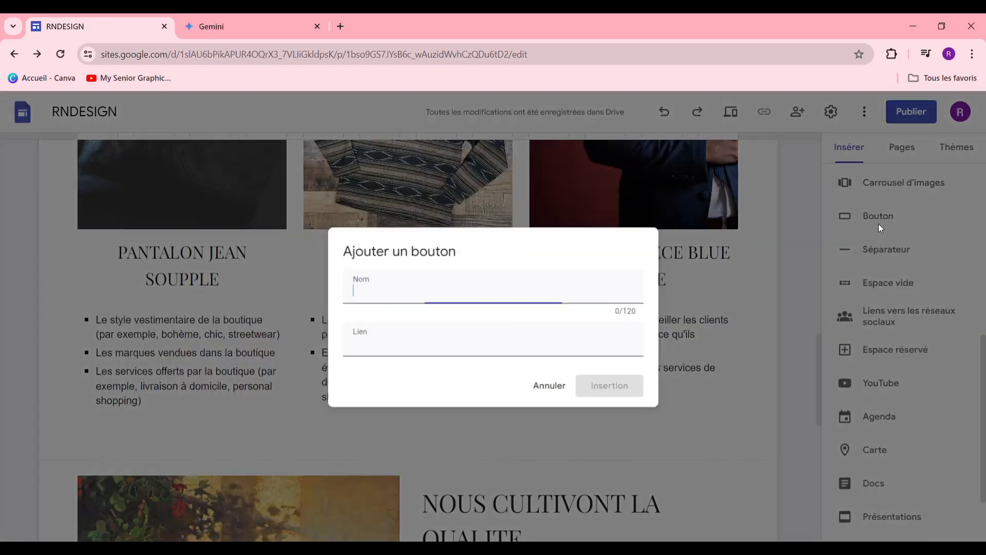
{"action": "left_click", "coordinate": [458, 289]}
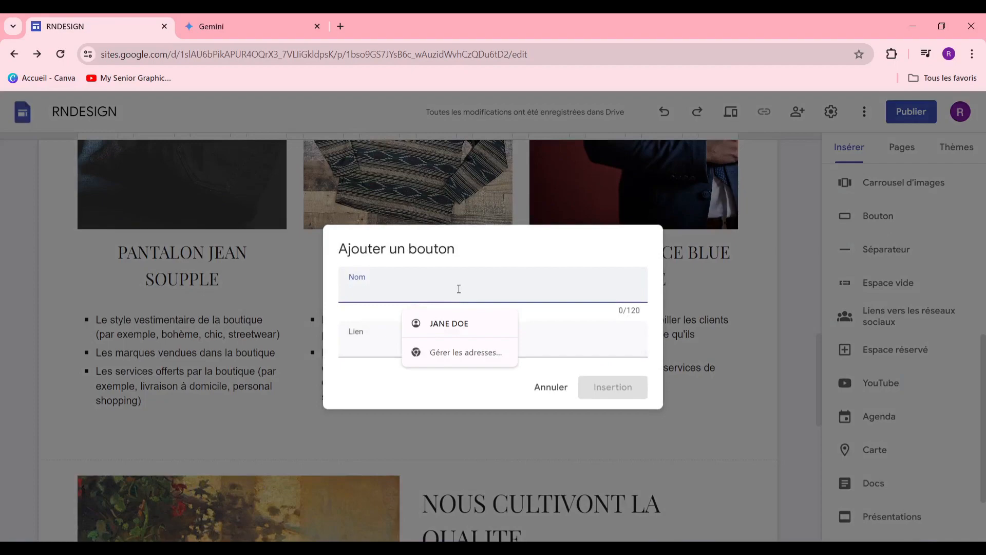
{"action": "type", "text": "CO"}
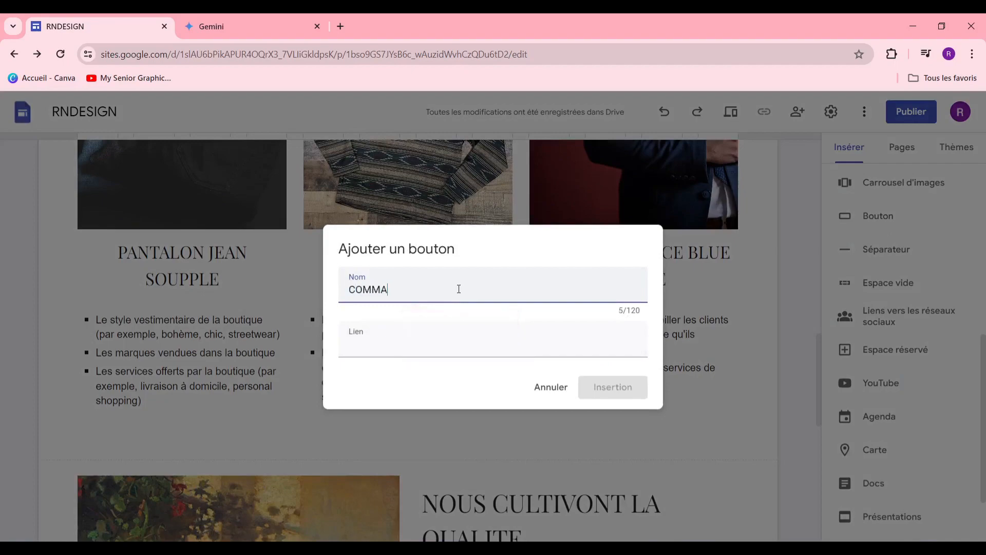
{"action": "type", "text": "MMA"}
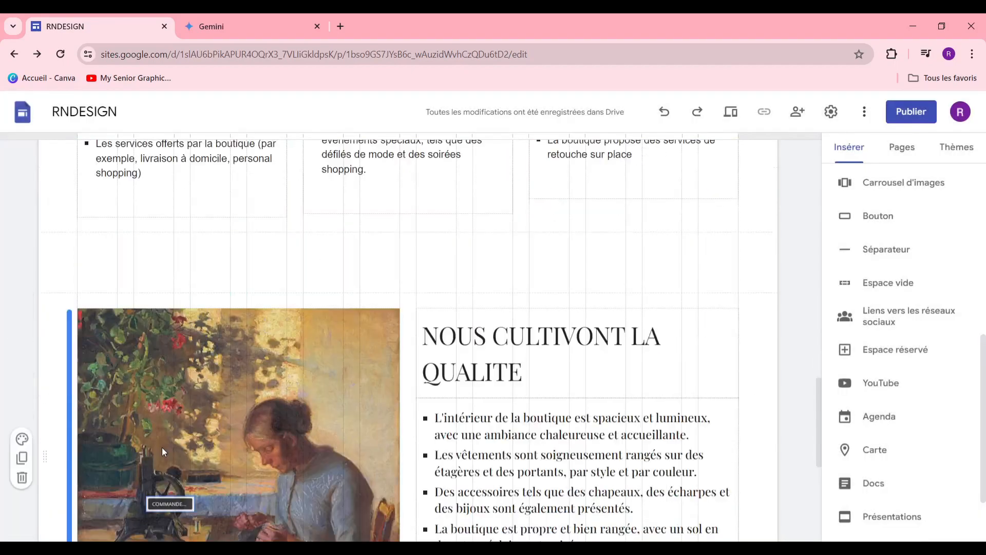
{"action": "left_click_drag", "start_coordinate": [170, 502], "coordinate": [190, 199]}
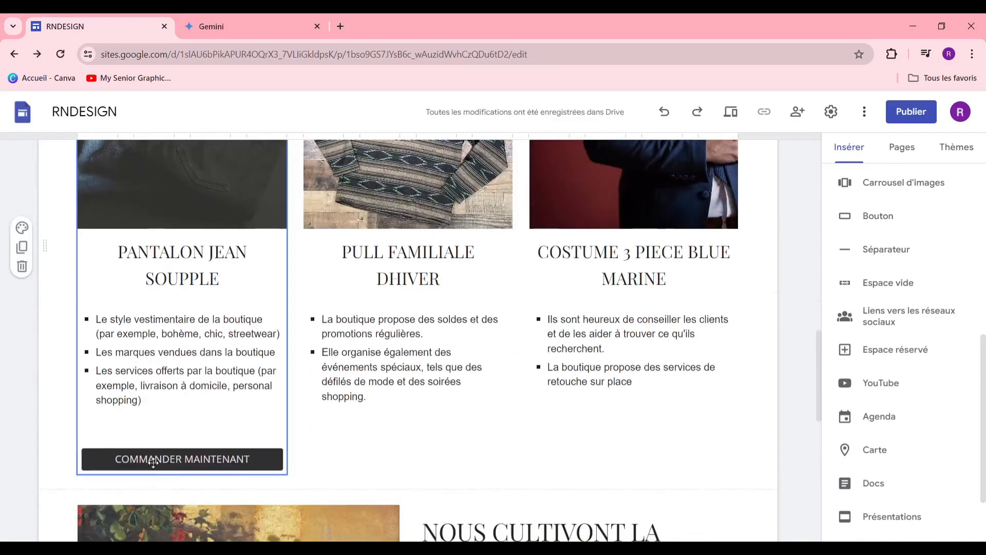
Step: Duplicate the COMMANDER MAINTENANT button and place copies under the PULL FAMILIALE and remaining product cards
{"action": "right_click", "coordinate": [154, 466]}
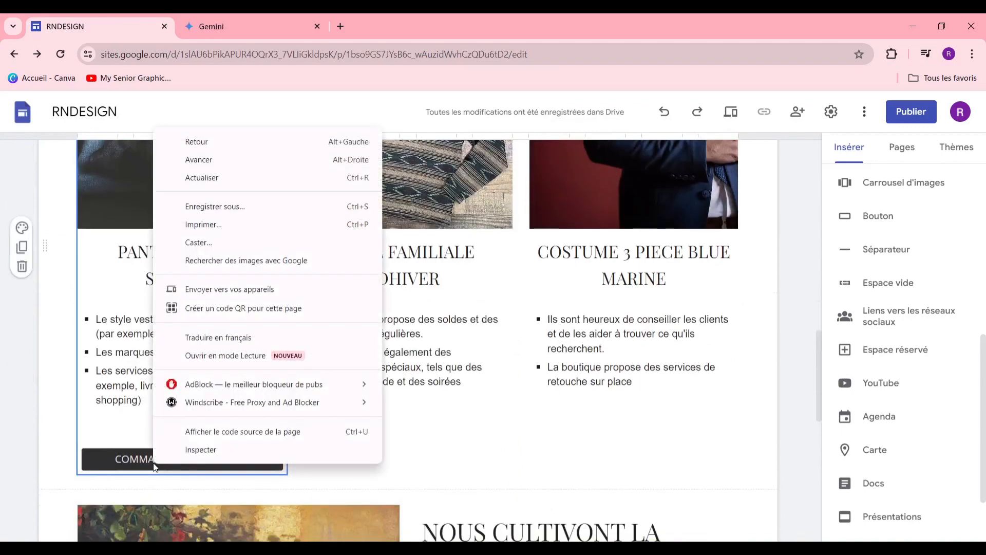
{"action": "left_click", "coordinate": [114, 447]}
{"action": "right_click", "coordinate": [128, 457]}
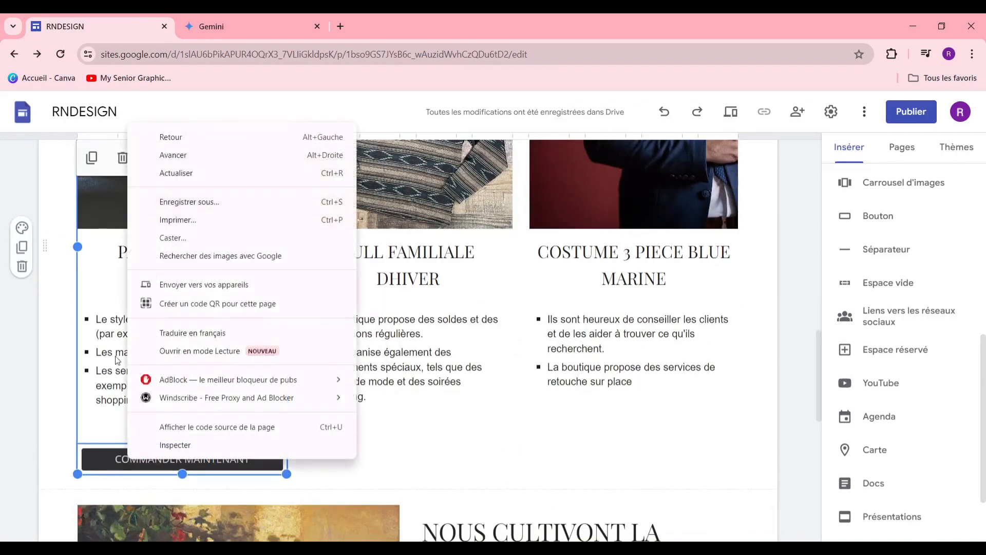
{"action": "left_click_drag", "start_coordinate": [125, 452], "coordinate": [360, 468]}
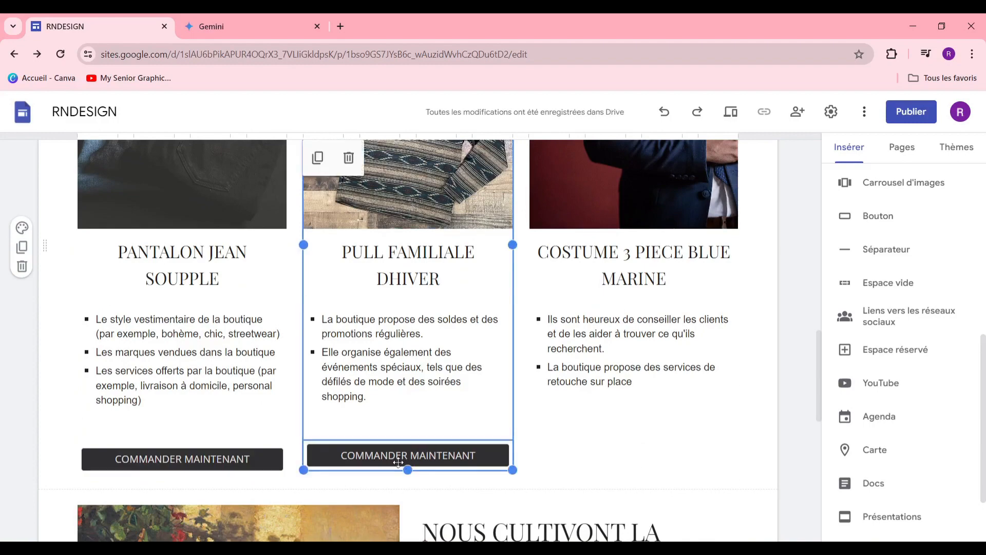
{"action": "scroll", "coordinate": [558, 361], "scroll_direction": "up", "scroll_amount": 2}
{"action": "scroll", "coordinate": [558, 361], "scroll_direction": "down", "scroll_amount": 7}
{"action": "scroll", "coordinate": [469, 343], "scroll_direction": "up", "scroll_amount": 4}
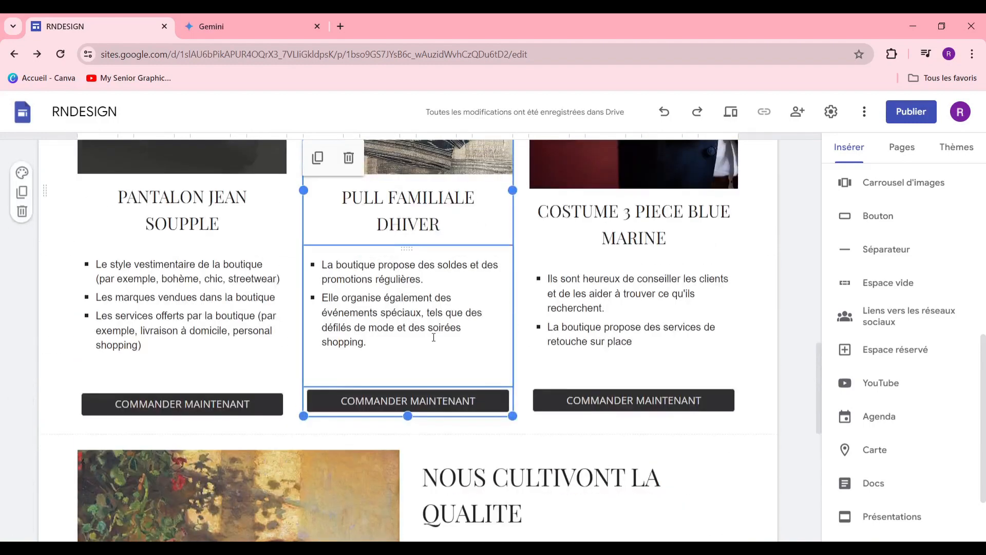
{"action": "scroll", "coordinate": [468, 342], "scroll_direction": "up", "scroll_amount": 4}
{"action": "scroll", "coordinate": [468, 342], "scroll_direction": "down", "scroll_amount": 2}
{"action": "scroll", "coordinate": [494, 304], "scroll_direction": "up", "scroll_amount": 10}
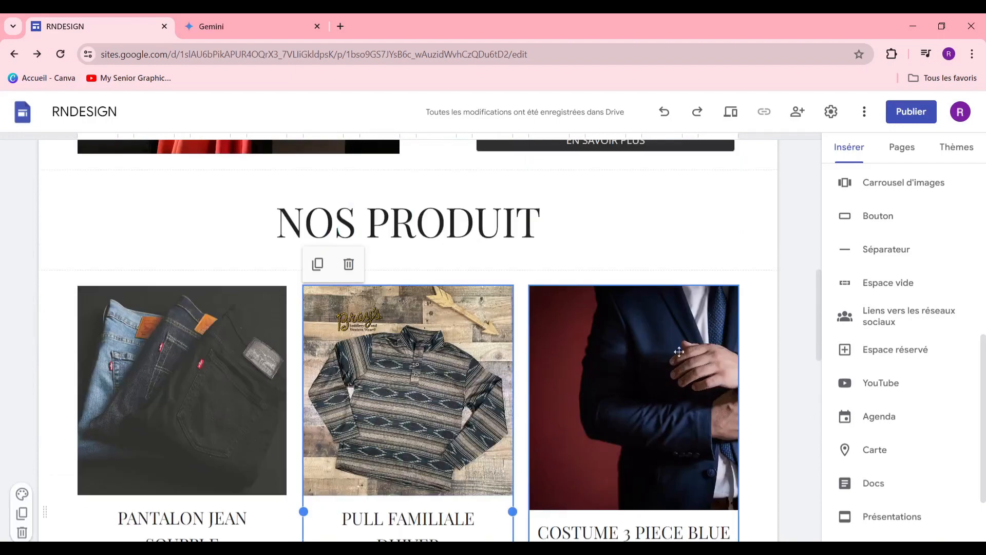
{"action": "scroll", "coordinate": [494, 304], "scroll_direction": "down", "scroll_amount": 2}
{"action": "scroll", "coordinate": [536, 328], "scroll_direction": "down", "scroll_amount": 6}
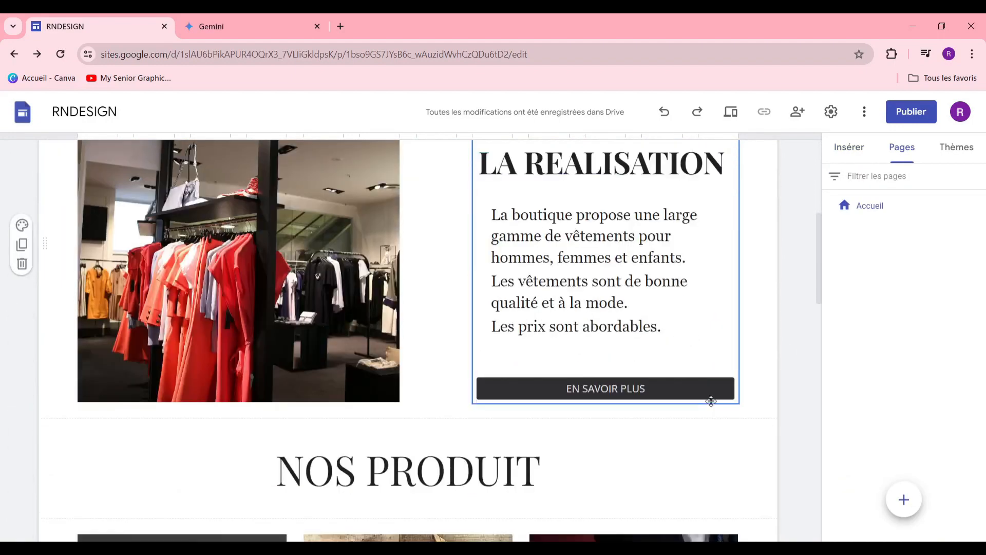
{"action": "scroll", "coordinate": [588, 349], "scroll_direction": "up", "scroll_amount": 5}
{"action": "scroll", "coordinate": [588, 349], "scroll_direction": "up", "scroll_amount": 5}
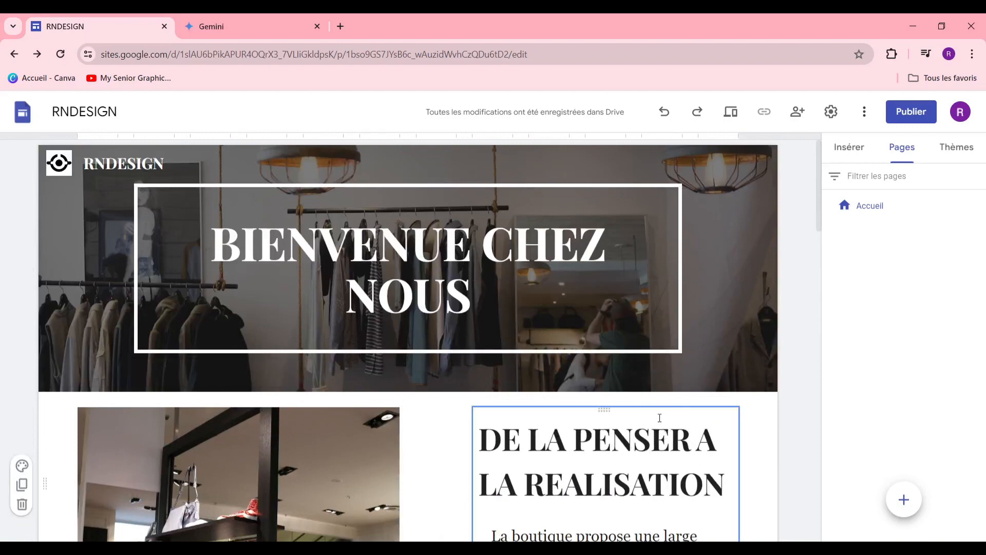
{"action": "scroll", "coordinate": [627, 370], "scroll_direction": "down", "scroll_amount": 5}
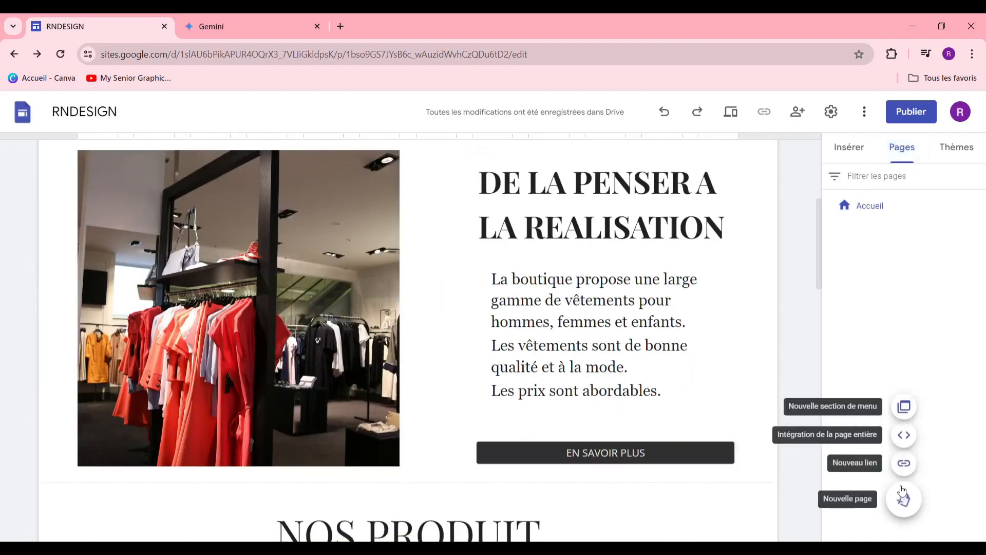
Step: Add a new page named CONTACTEZ NOUS beside Accueil, with its banner title and shared footer
{"action": "left_click", "coordinate": [904, 497]}
{"action": "left_click", "coordinate": [693, 273]}
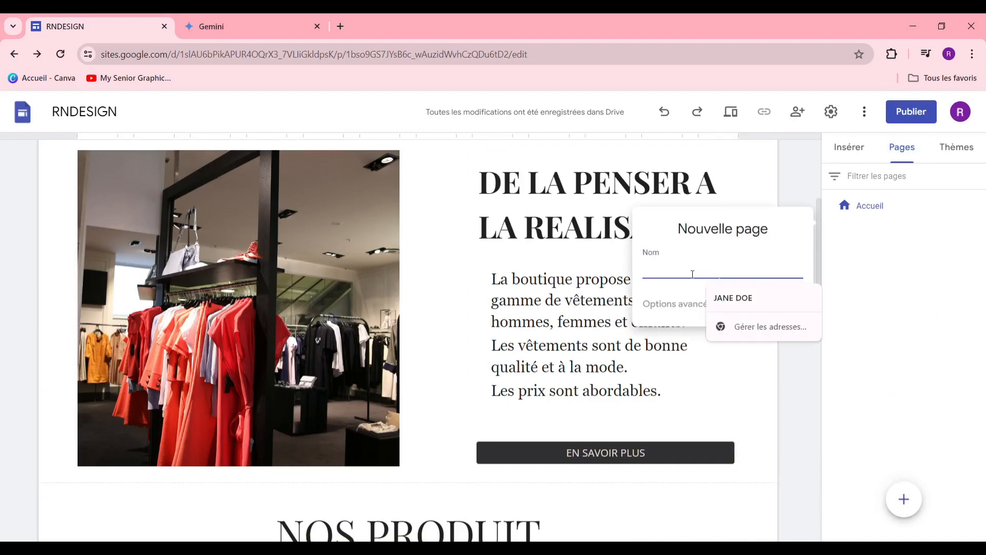
{"action": "type", "text": "doNTACTEZ NOUS"}
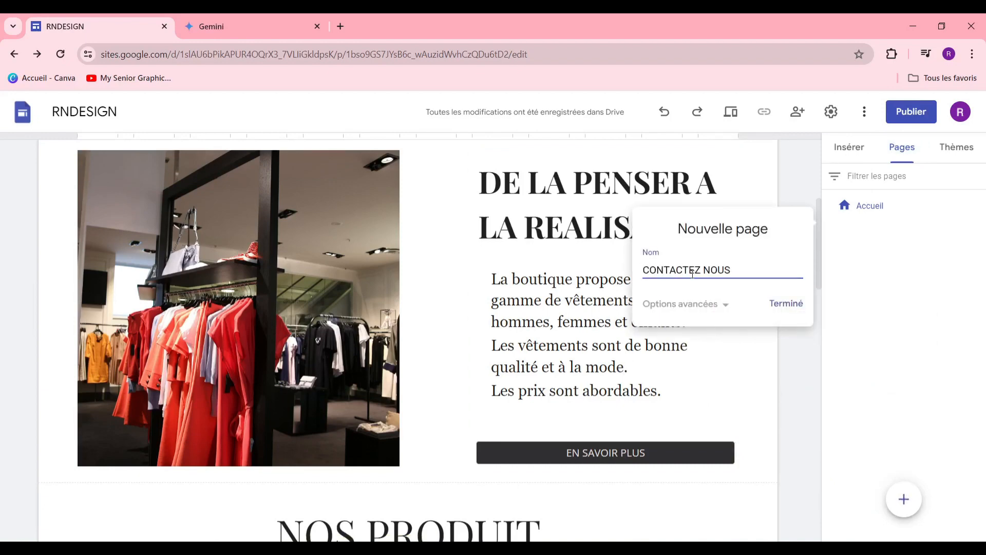
{"action": "left_click", "coordinate": [778, 303]}
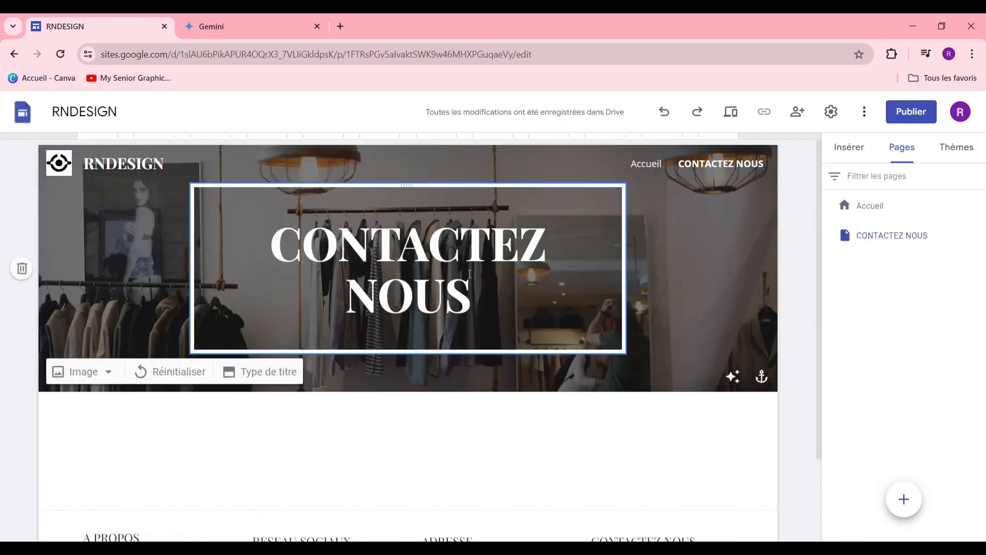
{"action": "scroll", "coordinate": [407, 397], "scroll_direction": "down", "scroll_amount": 2}
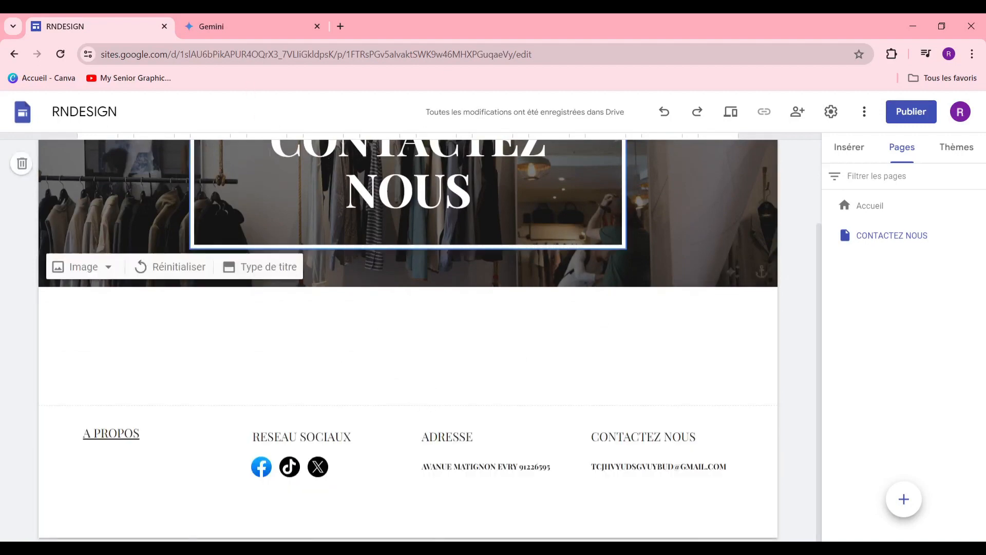
Step: In the second browser tab, search GOOGLE FORM and go to the Google Forms home screen
{"action": "left_click", "coordinate": [208, 26]}
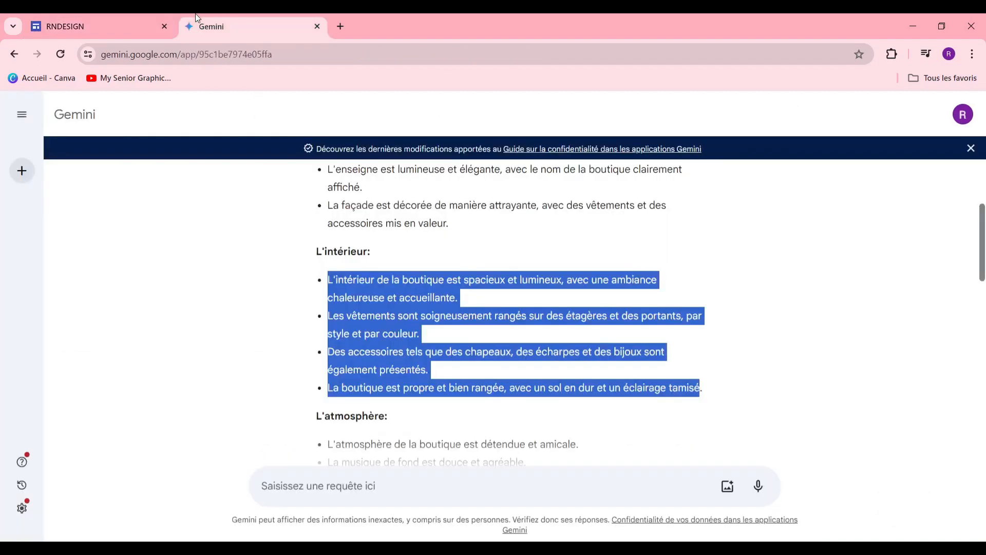
{"action": "type", "text": "G"}
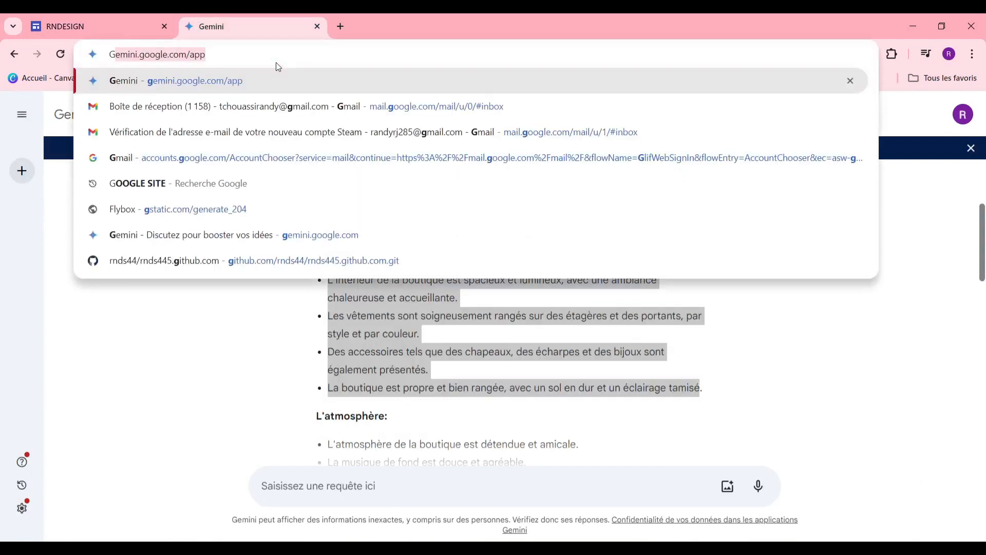
{"action": "type", "text": "OOGLE FORM"}
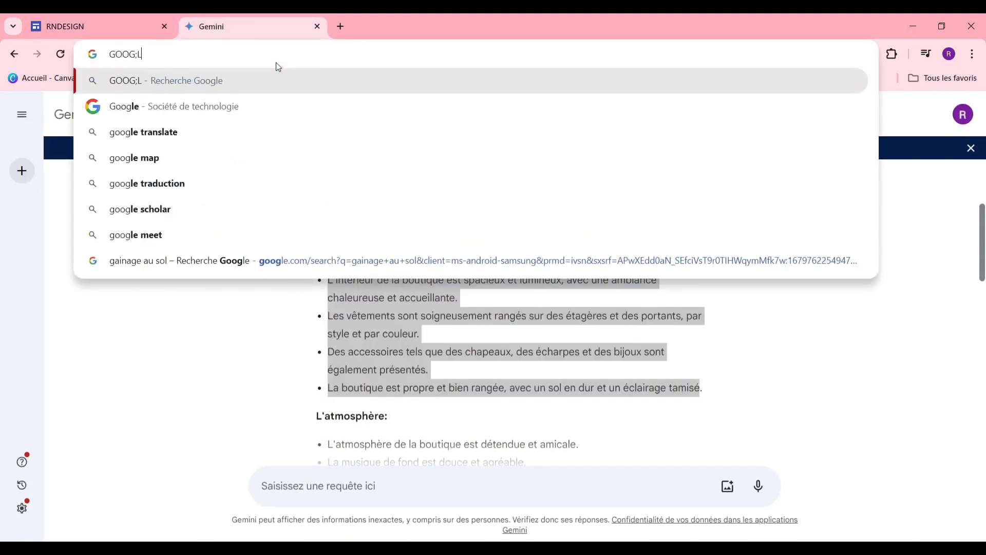
{"action": "key", "text": "Return"}
{"action": "left_click", "coordinate": [216, 193]}
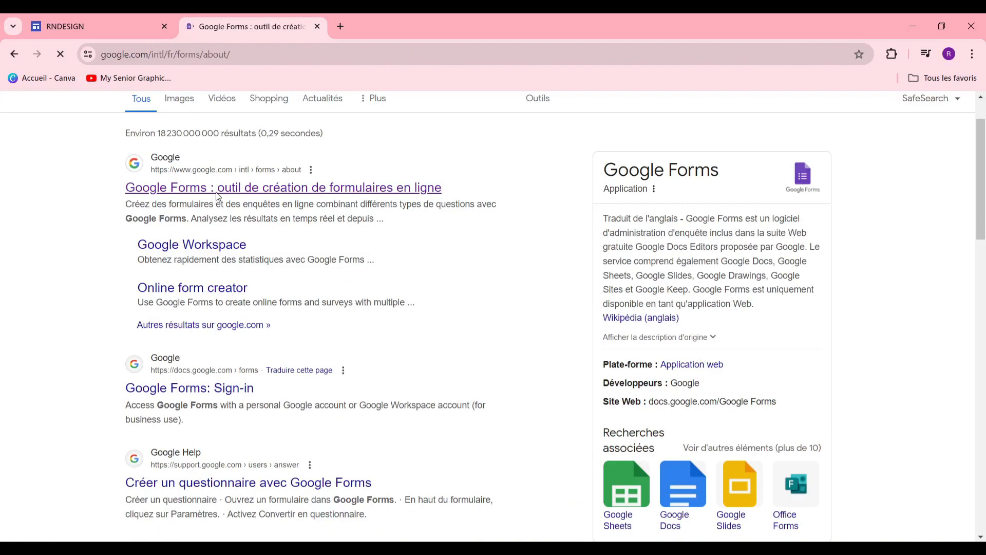
{"action": "scroll", "coordinate": [266, 229], "scroll_direction": "down", "scroll_amount": 2}
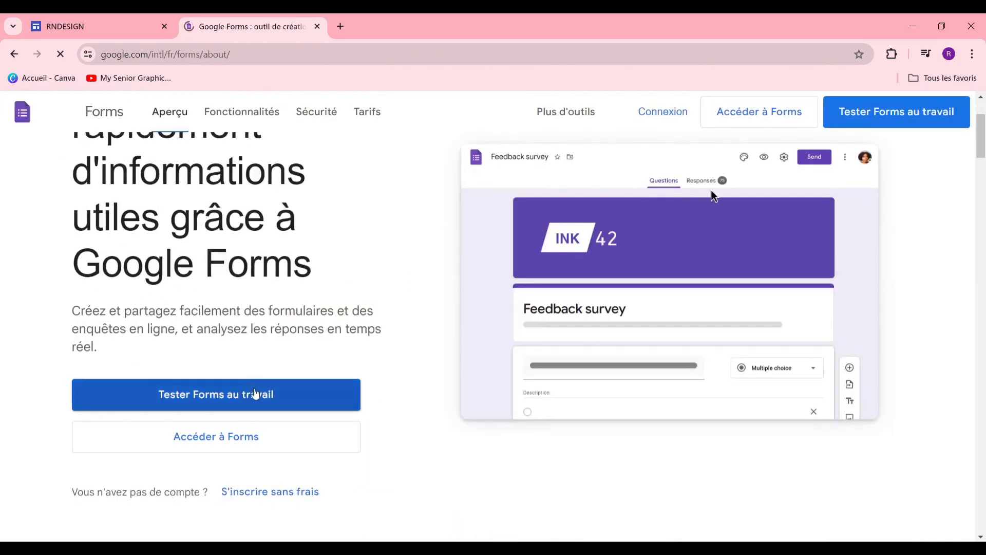
{"action": "left_click", "coordinate": [759, 112]}
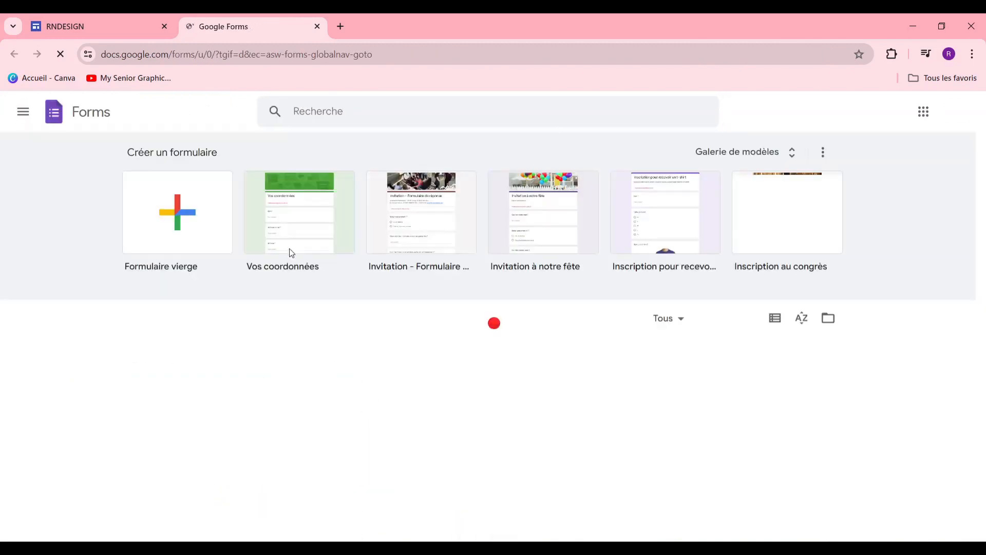
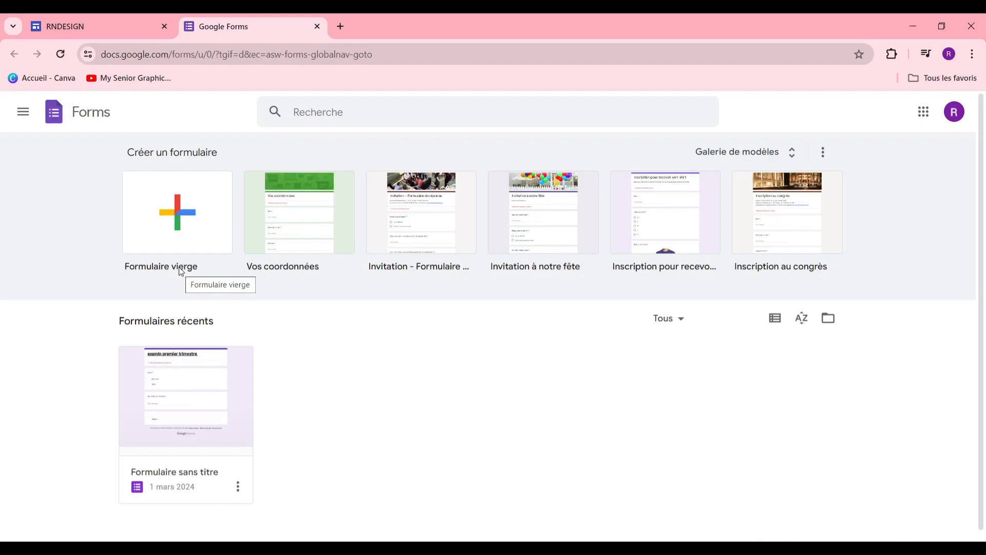
Step: Start a new form from the Vos coordonnées contact-details template in the template gallery
{"action": "left_click", "coordinate": [789, 156]}
{"action": "scroll", "coordinate": [434, 364], "scroll_direction": "down", "scroll_amount": 3}
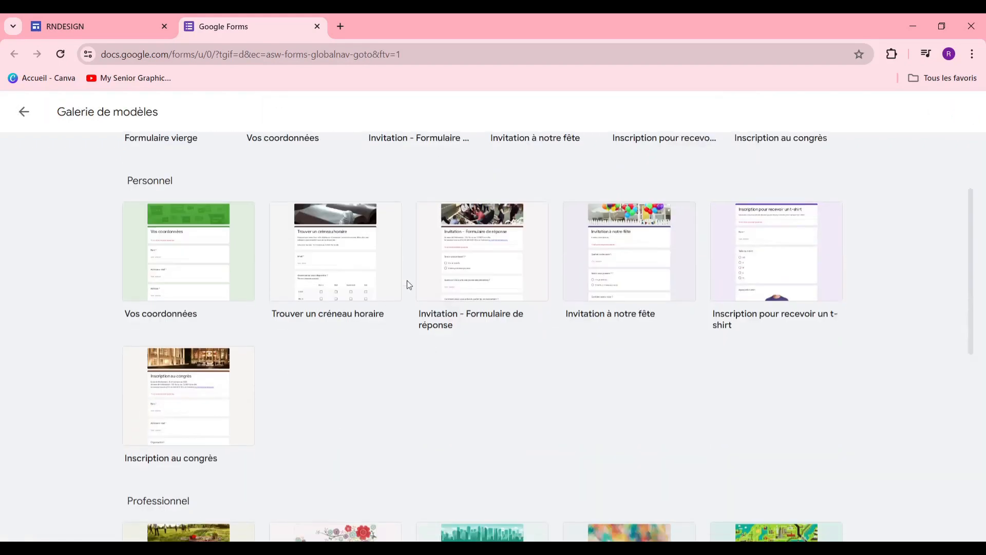
{"action": "scroll", "coordinate": [642, 246], "scroll_direction": "up", "scroll_amount": 2}
{"action": "scroll", "coordinate": [458, 341], "scroll_direction": "down", "scroll_amount": 7}
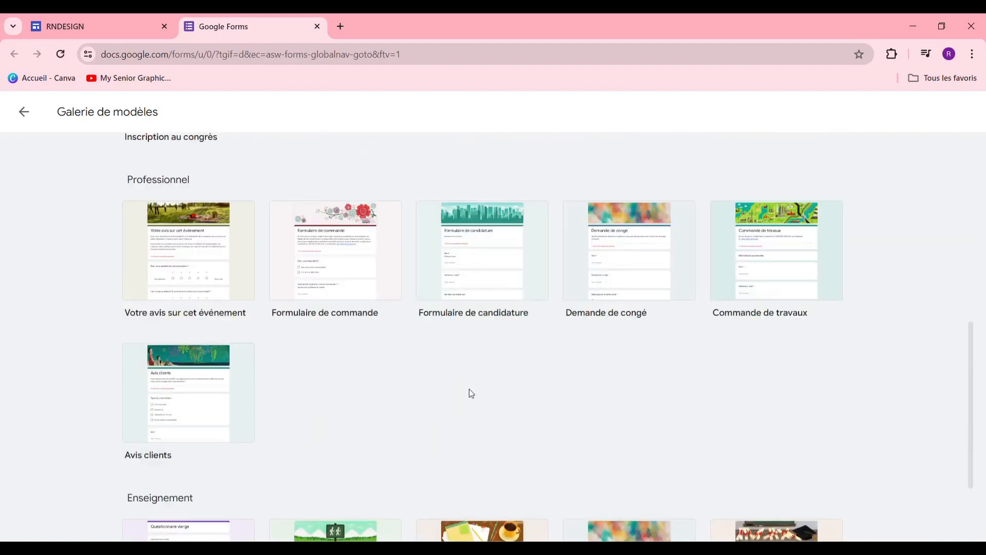
{"action": "scroll", "coordinate": [470, 395], "scroll_direction": "up", "scroll_amount": 7}
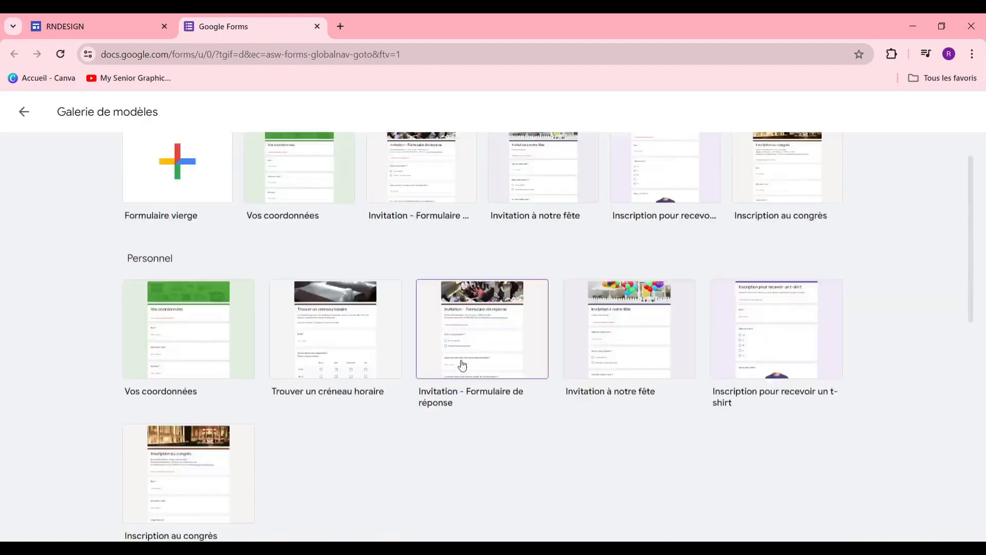
{"action": "left_click", "coordinate": [314, 220]}
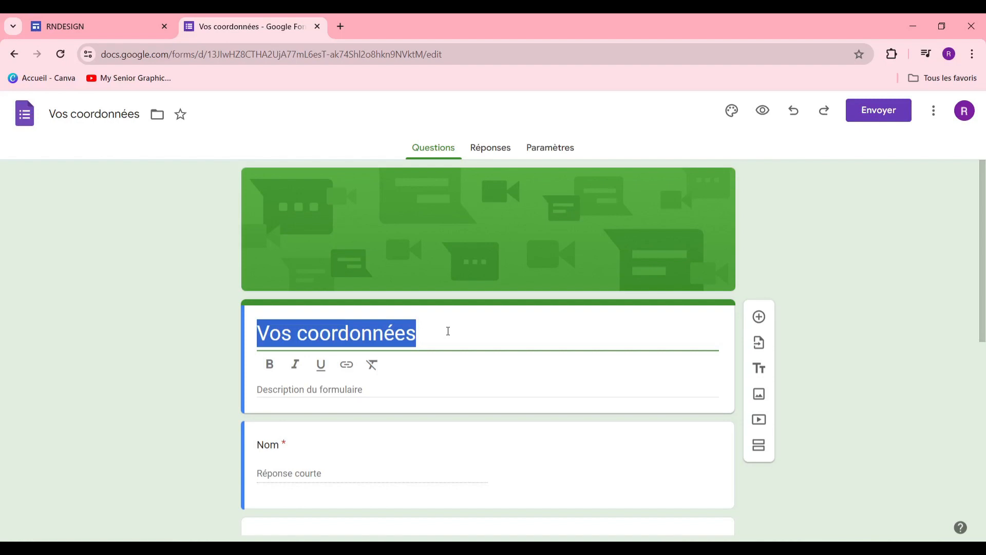
Step: Retitle the form NOUS CONTACTER and make the title bold
{"action": "type", "text": "NOUS C"}
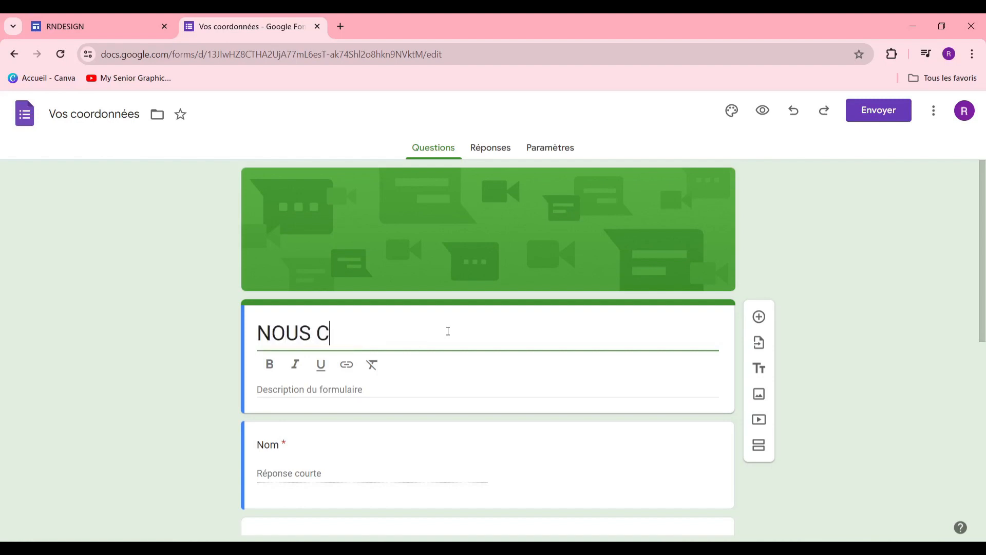
{"action": "type", "text": "ONTACTER"}
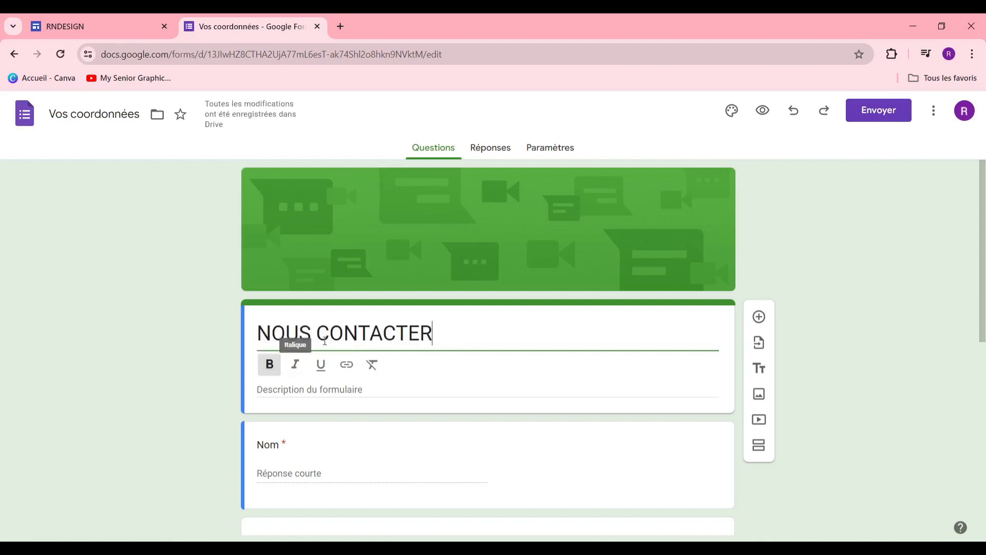
{"action": "triple_click", "coordinate": [333, 335]}
{"action": "left_click", "coordinate": [270, 365]}
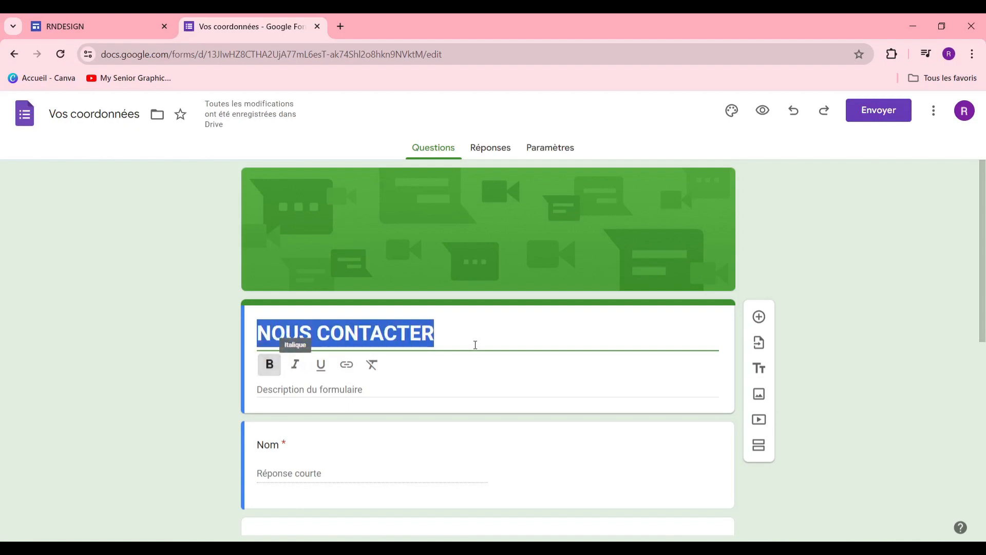
Step: Add the description 'INSERER LES INFO SUIVATNE POUR NOUS JOINDRE' below the title
{"action": "left_click", "coordinate": [338, 396]}
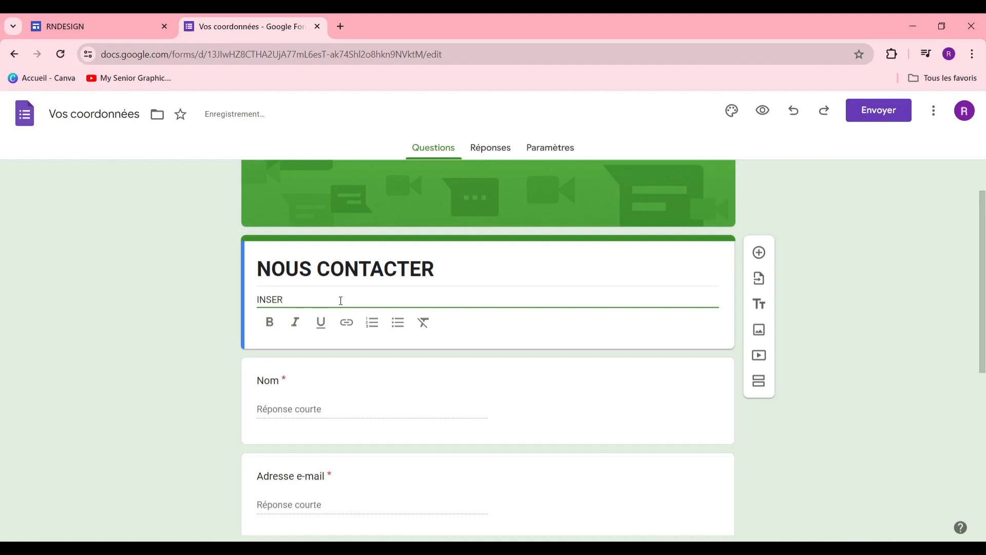
{"action": "type", "text": "INSERER LES INFO SUIVATNE POUR NOUS JOINDRE"}
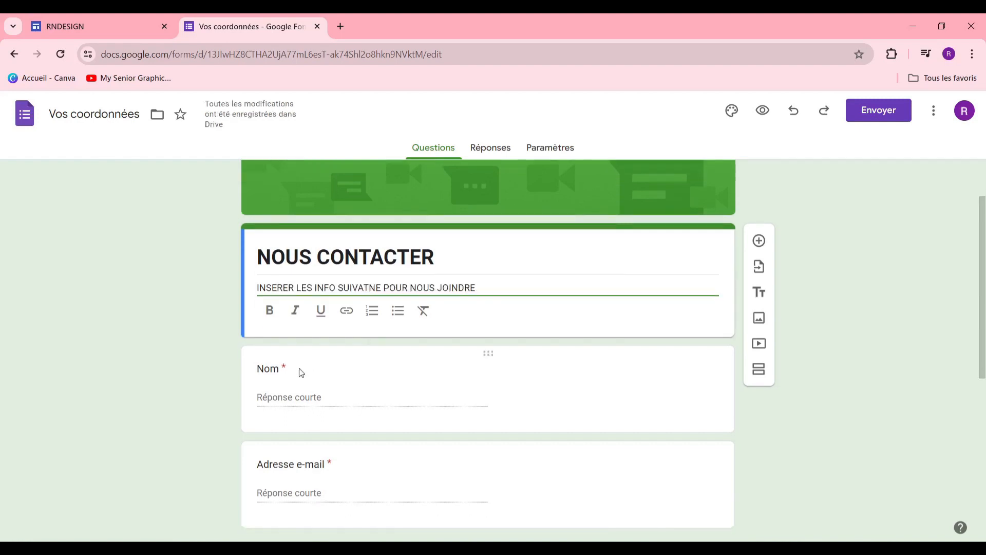
{"action": "double_click", "coordinate": [284, 369]}
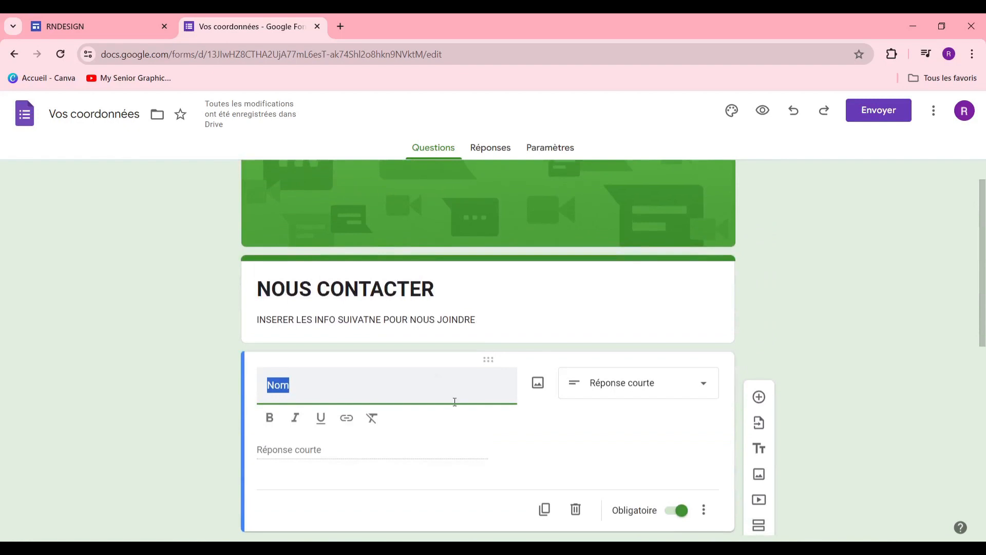
Step: Review the Nom question, keeping it as a short-answer question
{"action": "left_click", "coordinate": [460, 385]}
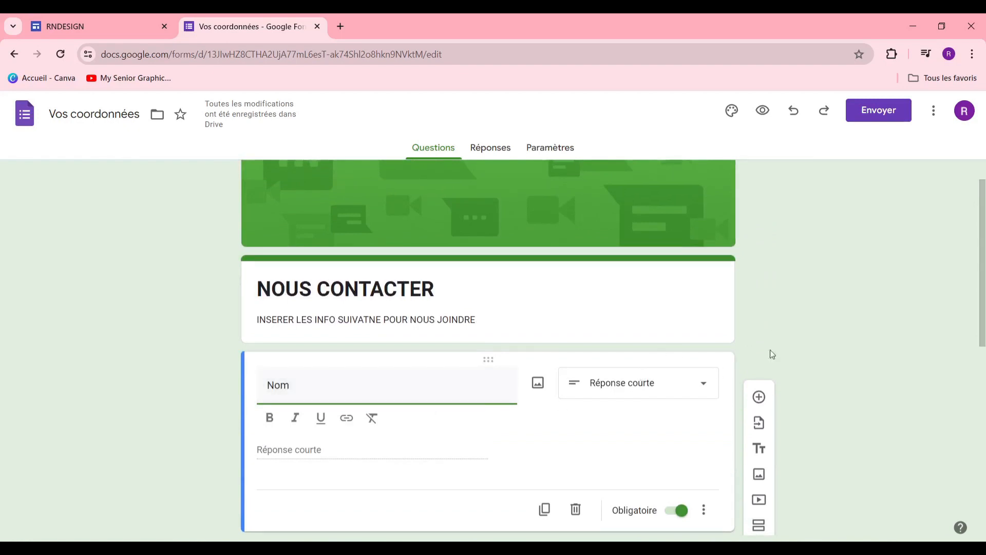
{"action": "scroll", "coordinate": [807, 315], "scroll_direction": "down", "scroll_amount": 5}
{"action": "scroll", "coordinate": [713, 319], "scroll_direction": "up", "scroll_amount": 4}
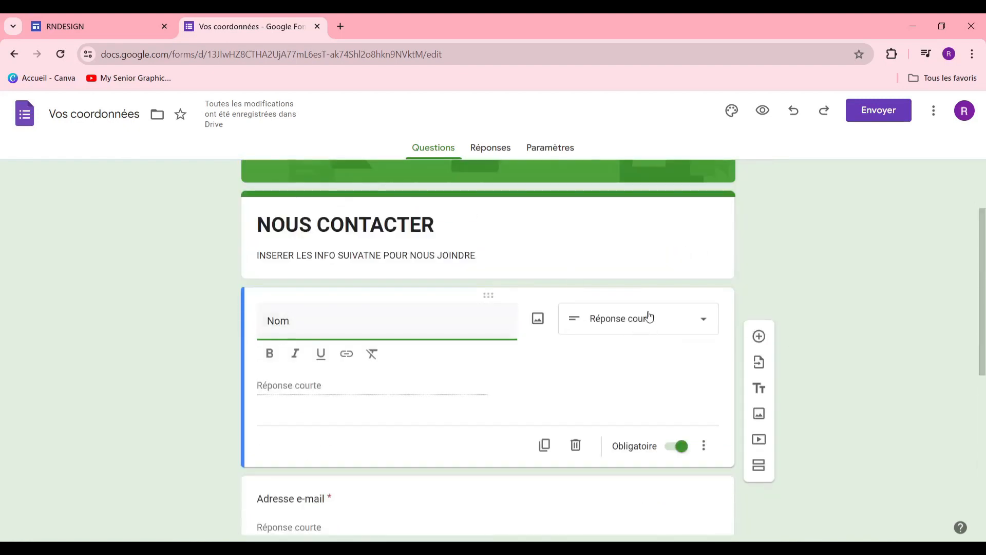
{"action": "left_click", "coordinate": [687, 320]}
{"action": "left_click", "coordinate": [839, 308]}
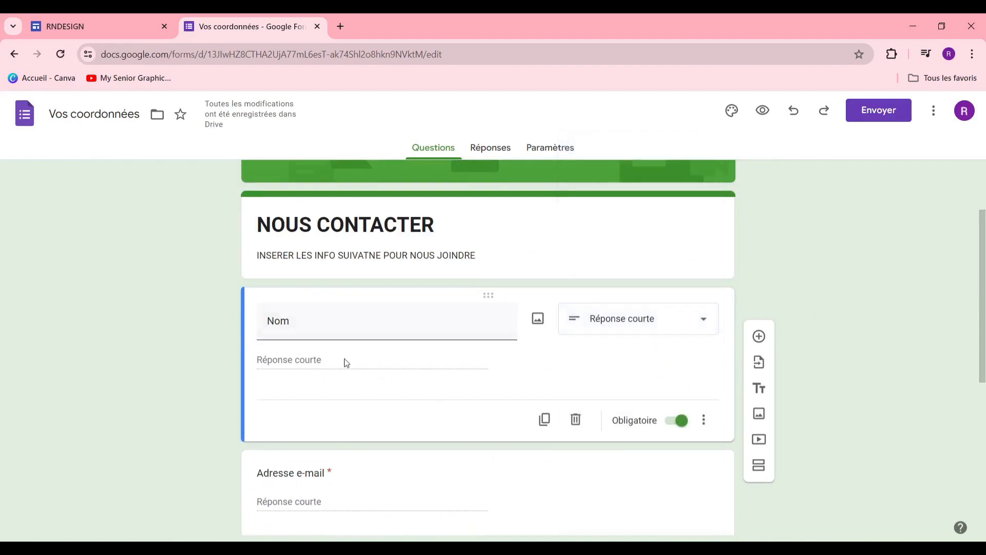
{"action": "scroll", "coordinate": [362, 419], "scroll_direction": "down", "scroll_amount": 1}
{"action": "scroll", "coordinate": [348, 432], "scroll_direction": "down", "scroll_amount": 1}
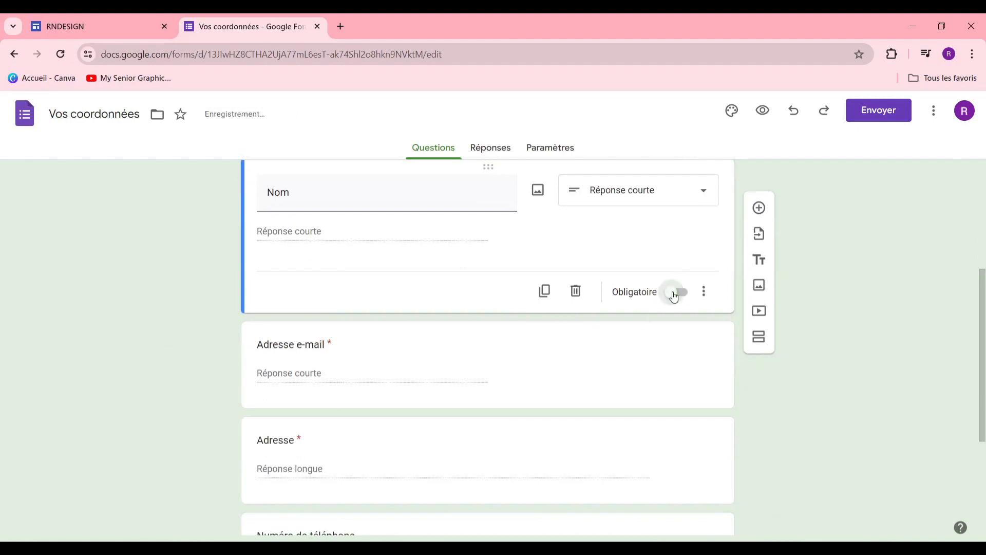
Step: Check the Adresse e-mail and Adresse questions, then make Numéro de téléphone required
{"action": "left_click", "coordinate": [327, 346]}
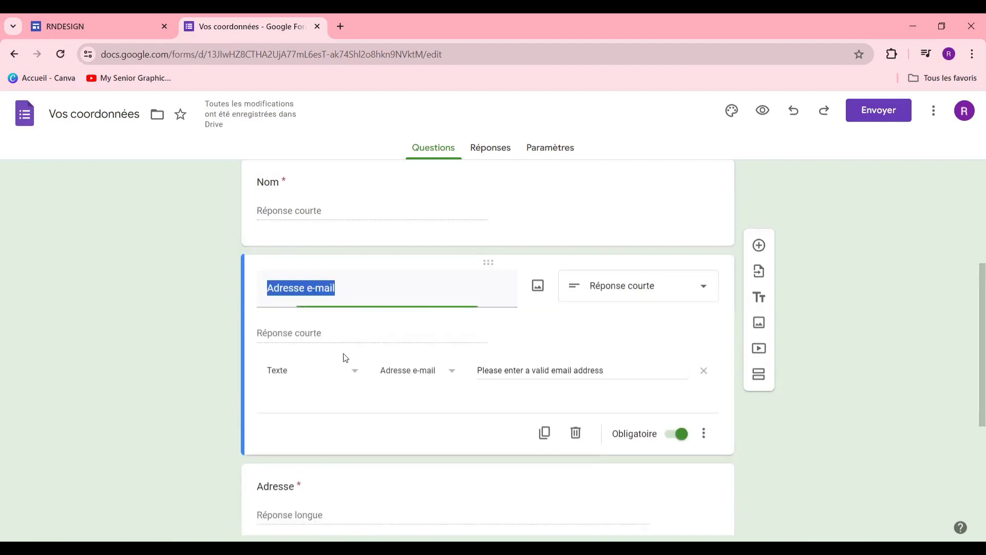
{"action": "scroll", "coordinate": [330, 411], "scroll_direction": "down", "scroll_amount": 3}
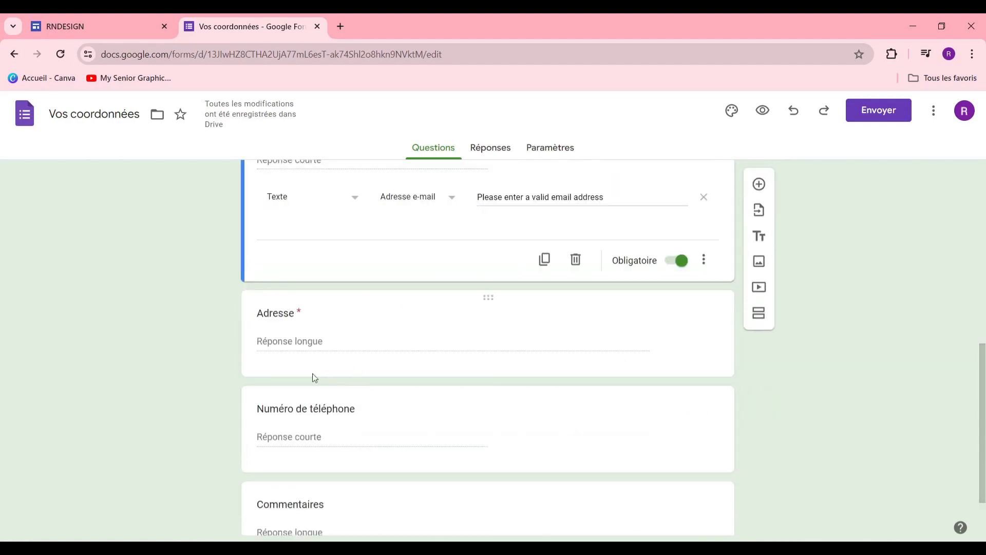
{"action": "left_click", "coordinate": [283, 320]}
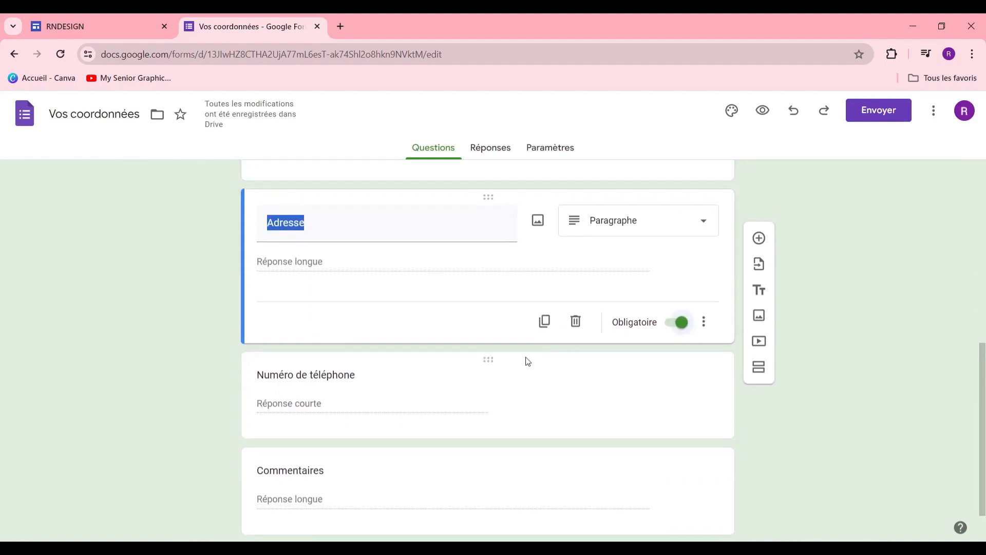
{"action": "scroll", "coordinate": [486, 357], "scroll_direction": "down", "scroll_amount": 2}
{"action": "left_click", "coordinate": [340, 334]}
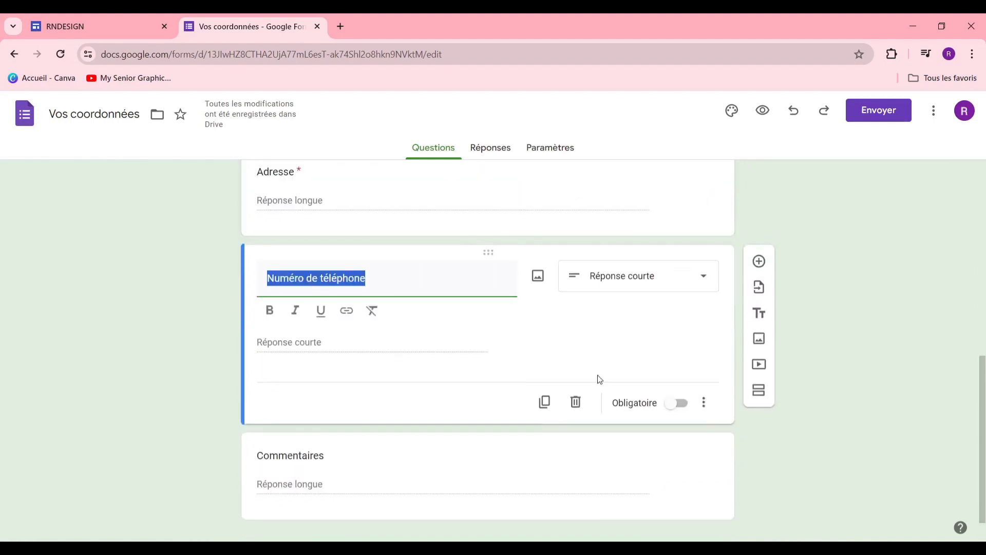
{"action": "left_click", "coordinate": [680, 410]}
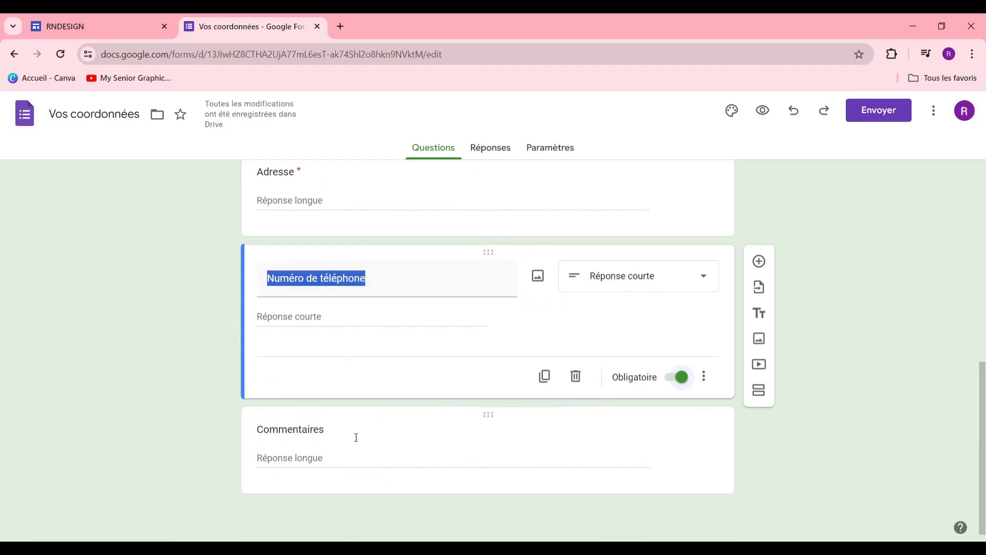
{"action": "scroll", "coordinate": [427, 452], "scroll_direction": "up", "scroll_amount": 8}
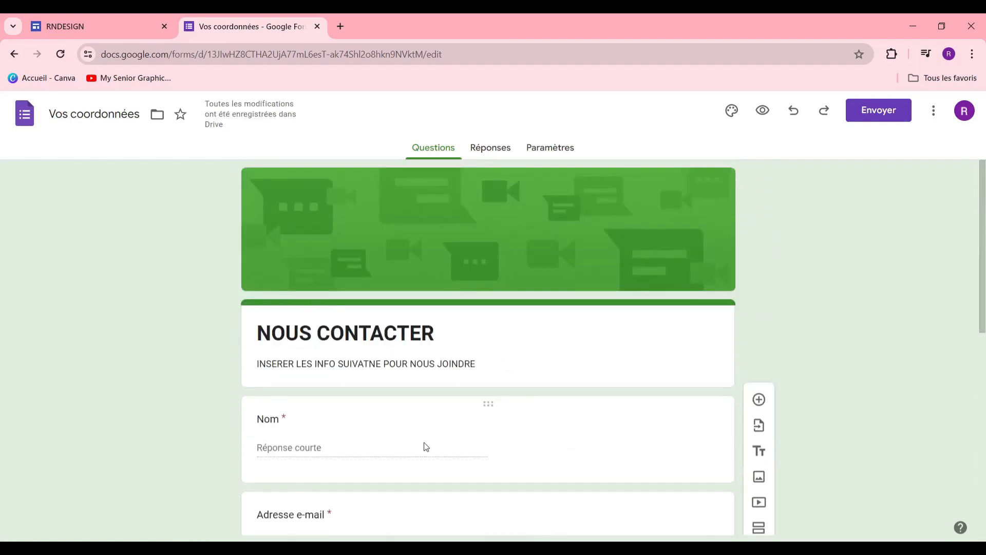
{"action": "scroll", "coordinate": [548, 180], "scroll_direction": "down", "scroll_amount": 1}
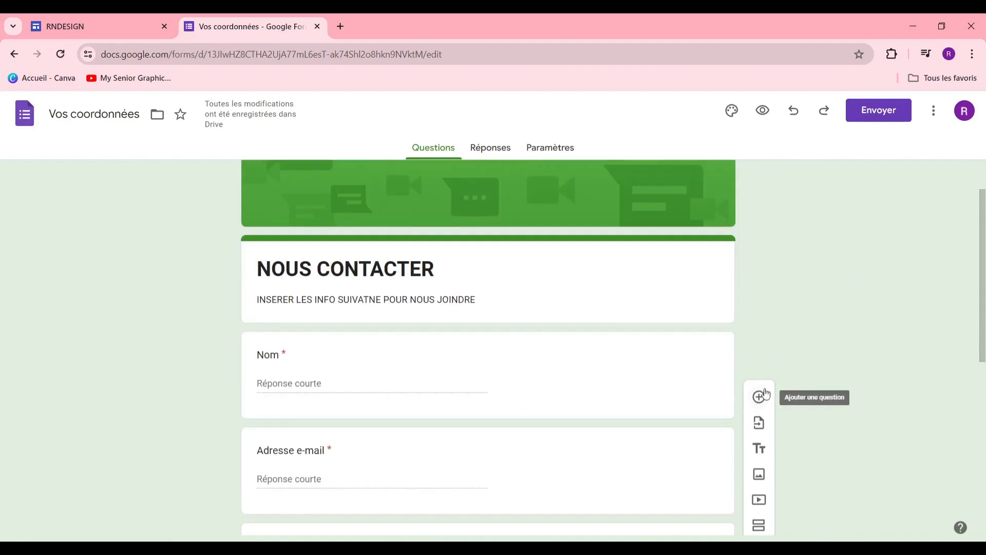
{"action": "scroll", "coordinate": [755, 443], "scroll_direction": "down", "scroll_amount": 3}
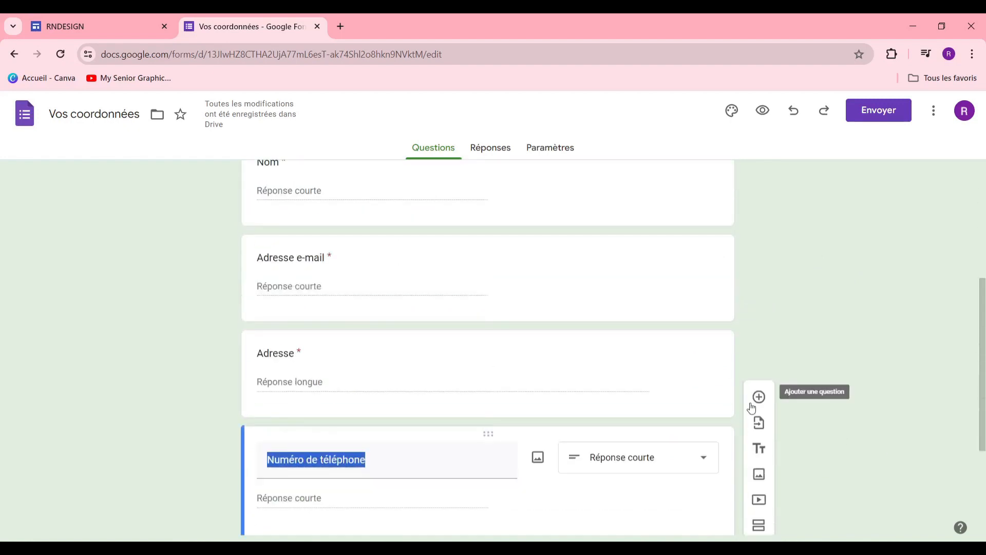
{"action": "scroll", "coordinate": [488, 406], "scroll_direction": "up", "scroll_amount": 5}
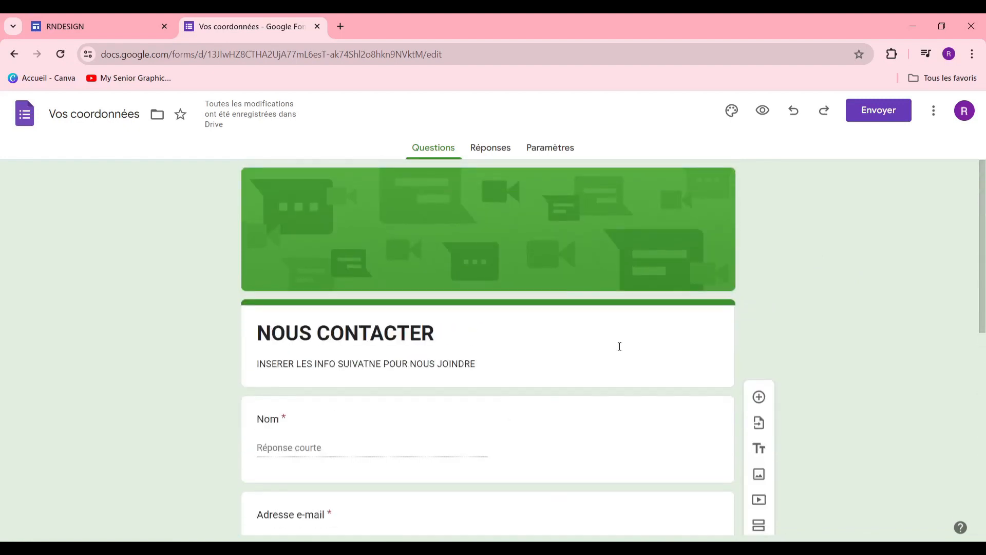
Step: Open the form's send options and leave e-mail collection at Ne pas collecter
{"action": "left_click", "coordinate": [879, 112]}
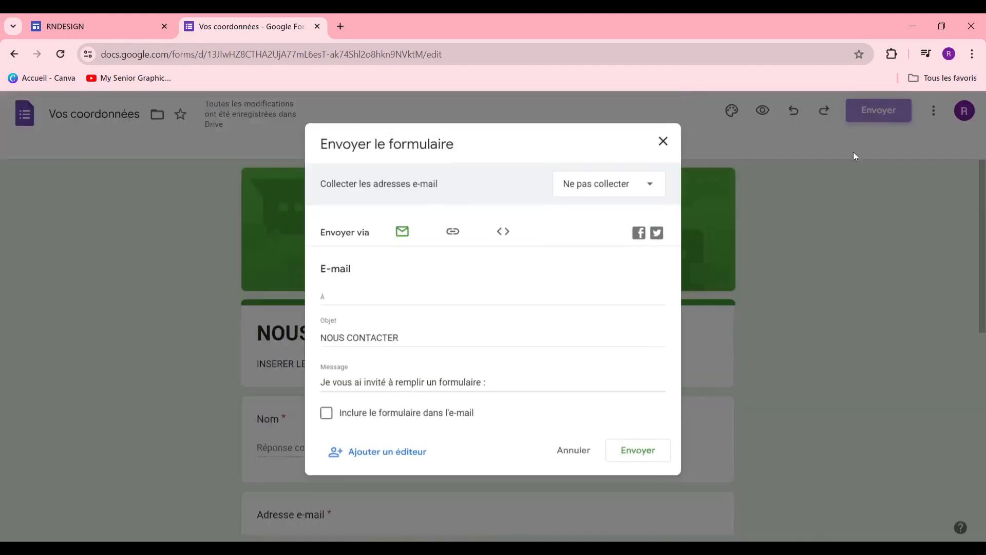
{"action": "left_click", "coordinate": [611, 184]}
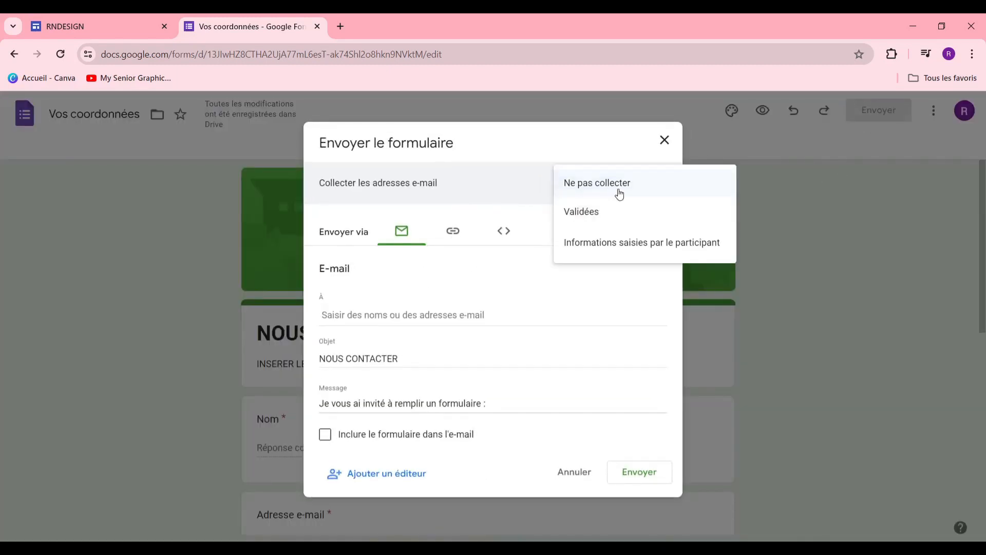
{"action": "left_click", "coordinate": [620, 187]}
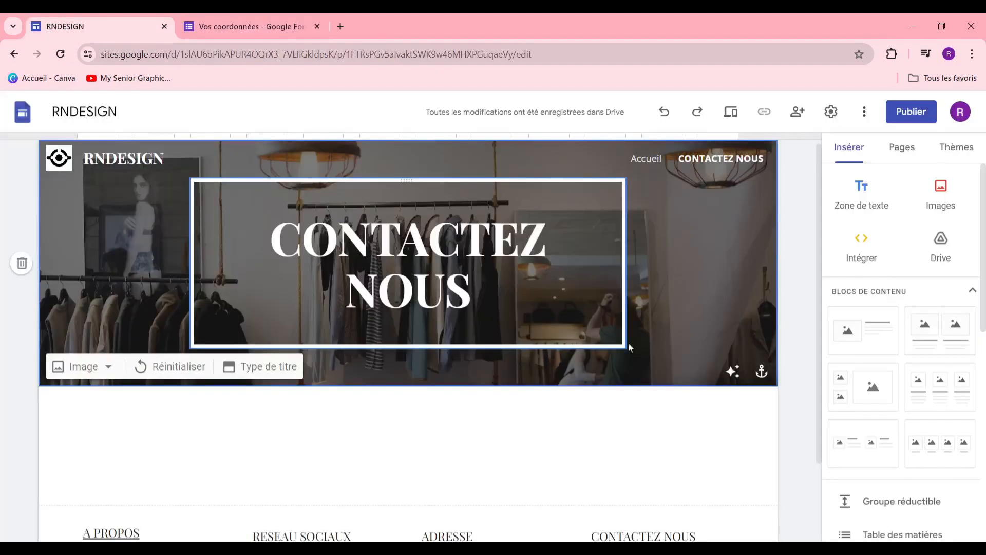
Step: Embed the Vos coordonnées form on the CONTACTEZ NOUS page and drag it into position
{"action": "scroll", "coordinate": [566, 400], "scroll_direction": "down", "scroll_amount": 2}
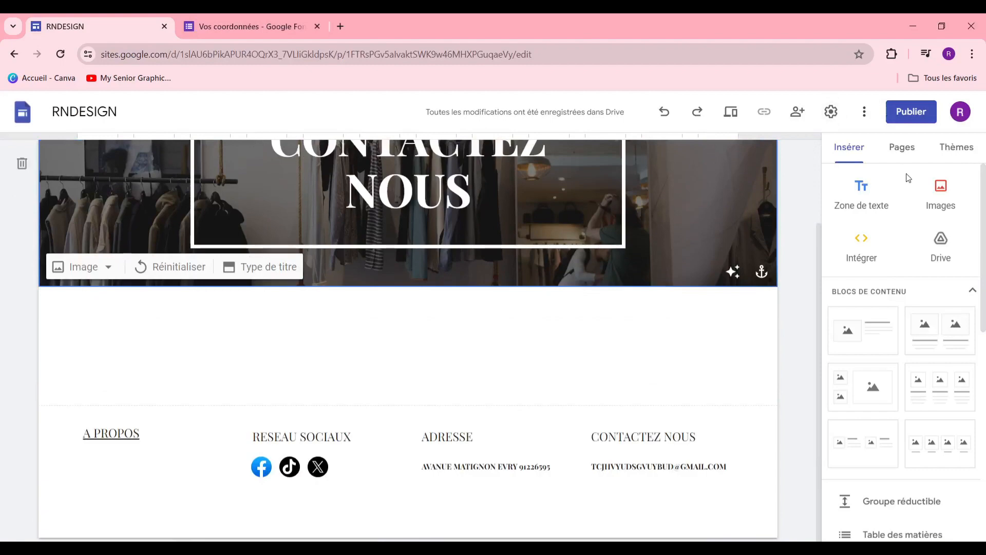
{"action": "scroll", "coordinate": [905, 360], "scroll_direction": "down", "scroll_amount": 10}
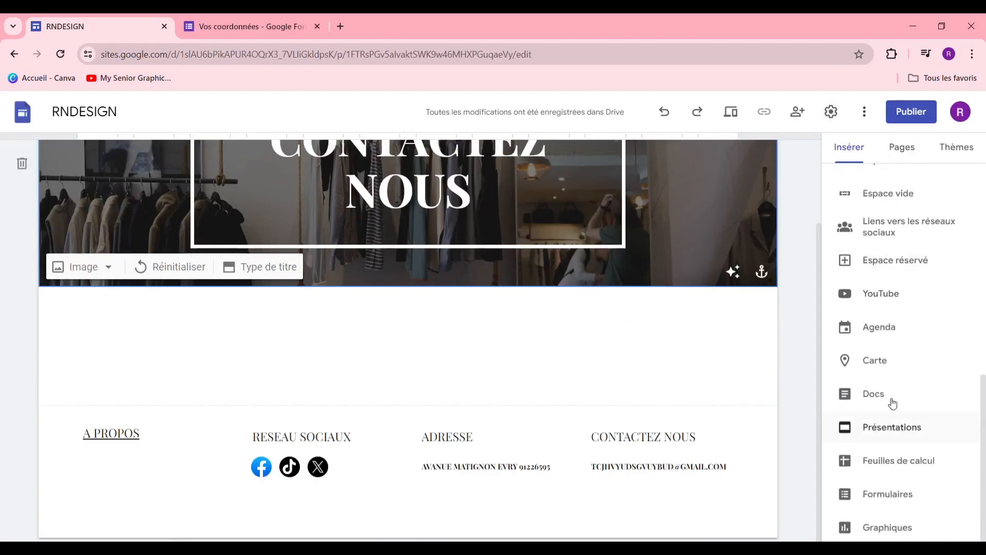
{"action": "left_click", "coordinate": [901, 493]}
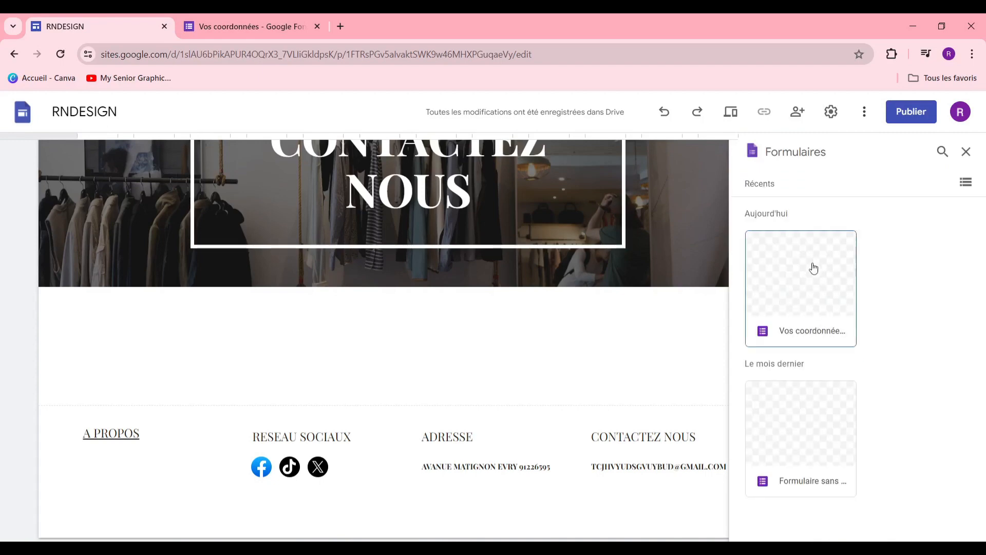
{"action": "left_click", "coordinate": [815, 292]}
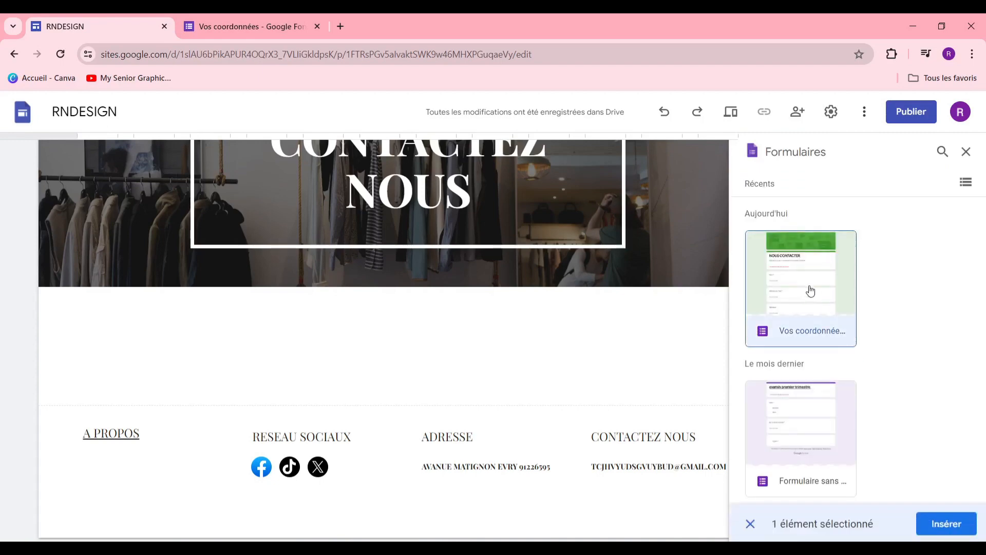
{"action": "left_click", "coordinate": [925, 525]}
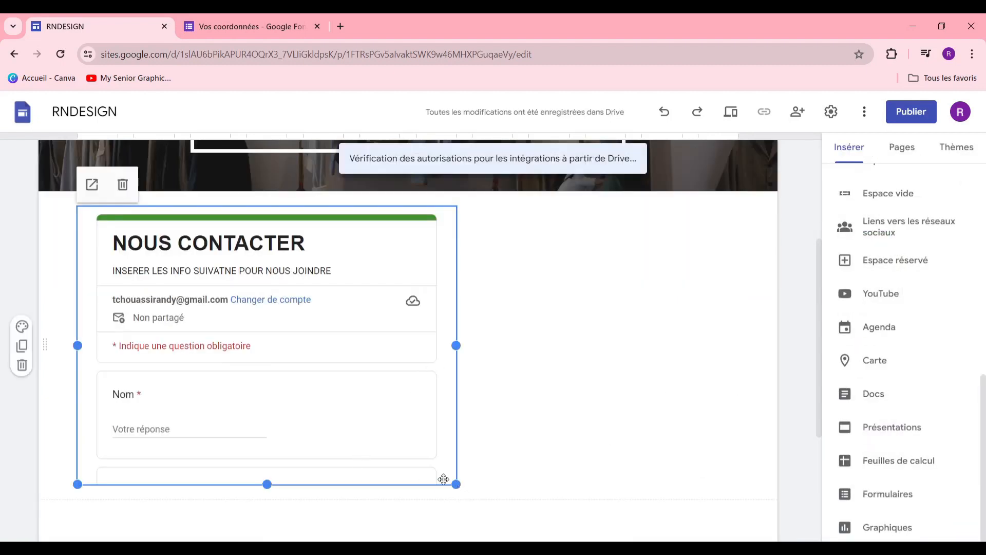
{"action": "scroll", "coordinate": [442, 465], "scroll_direction": "down", "scroll_amount": 3}
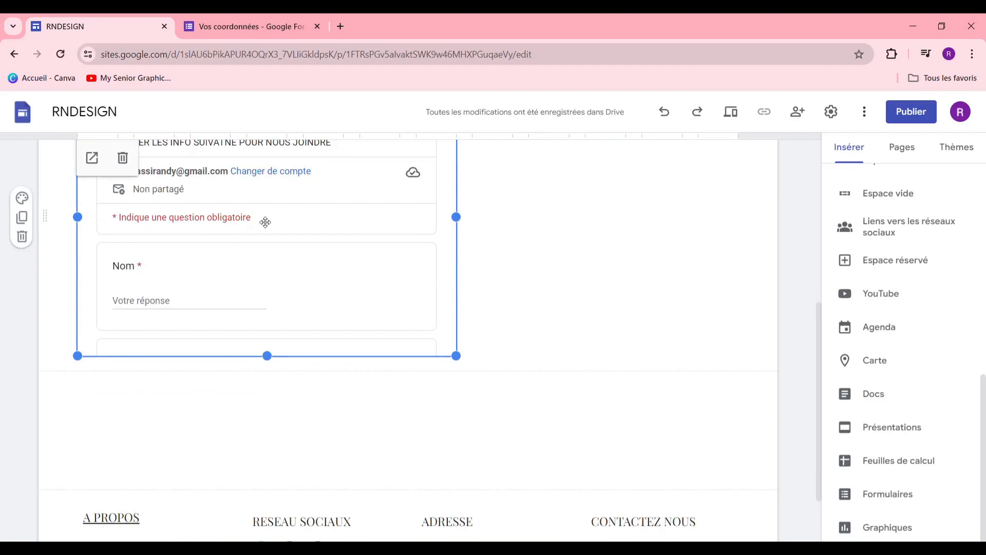
{"action": "left_click_drag", "start_coordinate": [264, 222], "coordinate": [392, 227]}
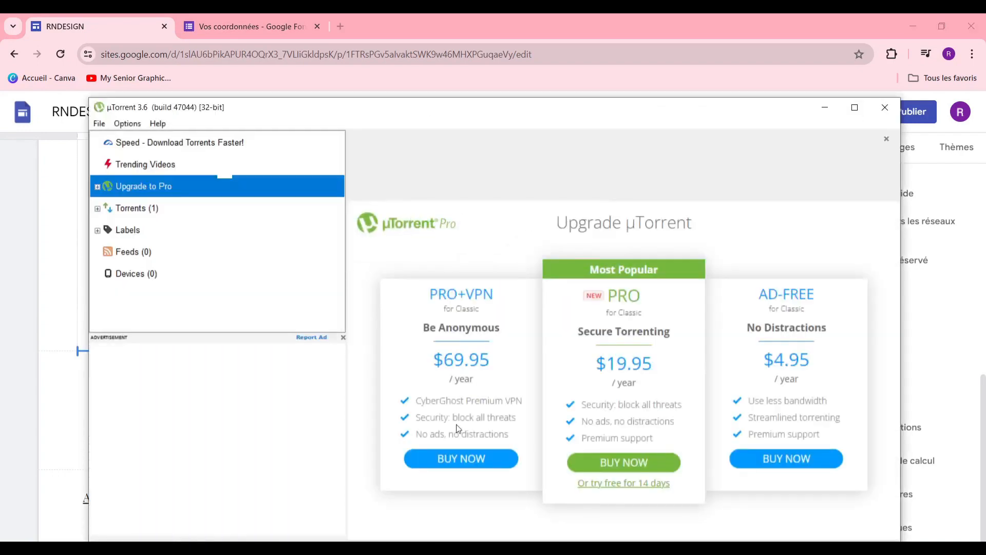
Step: Close the µTorrent pop-up covering the page and review the placed form
{"action": "left_click", "coordinate": [885, 108]}
{"action": "scroll", "coordinate": [414, 259], "scroll_direction": "up", "scroll_amount": 10}
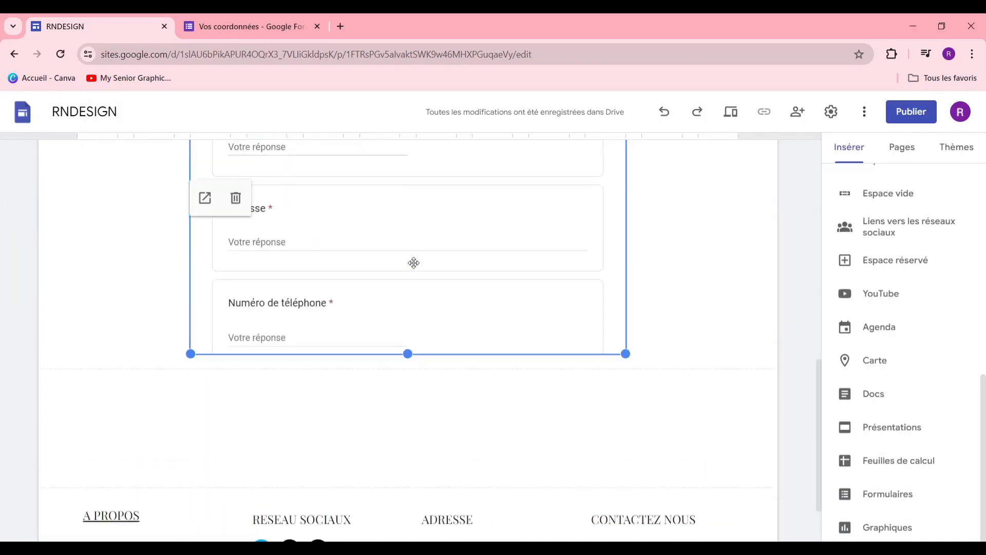
{"action": "scroll", "coordinate": [407, 270], "scroll_direction": "down", "scroll_amount": 4}
{"action": "scroll", "coordinate": [407, 271], "scroll_direction": "down", "scroll_amount": 9}
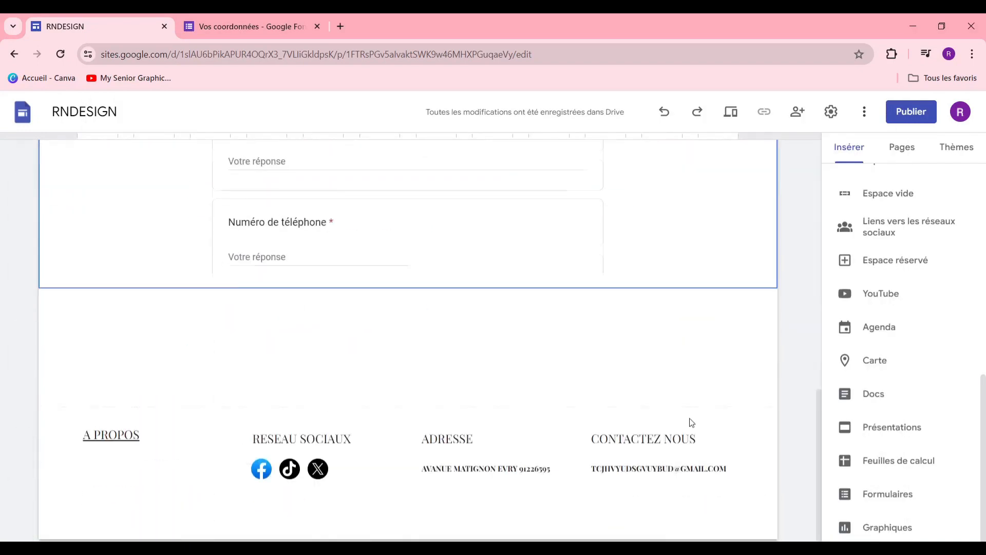
{"action": "scroll", "coordinate": [689, 420], "scroll_direction": "up", "scroll_amount": 4}
{"action": "scroll", "coordinate": [683, 420], "scroll_direction": "down", "scroll_amount": 4}
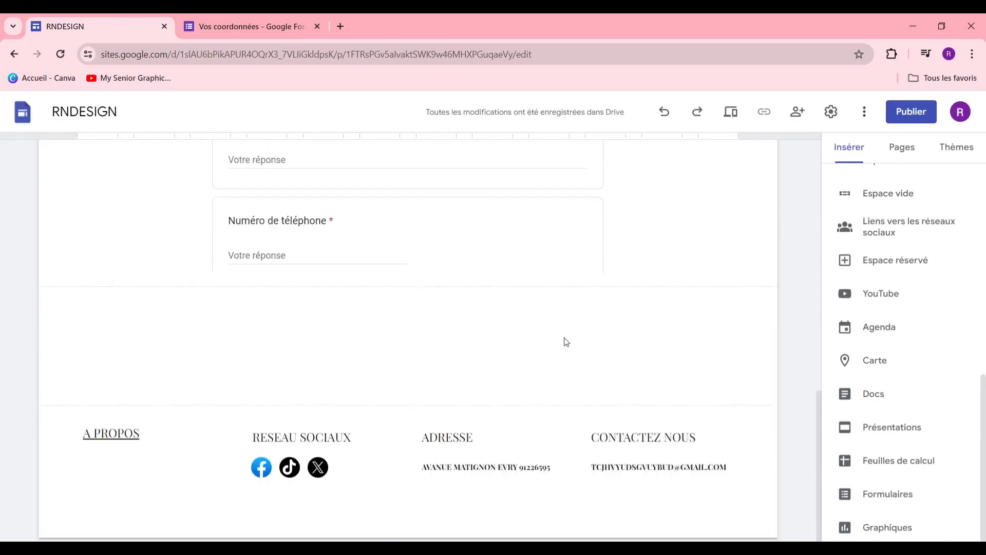
{"action": "scroll", "coordinate": [437, 338], "scroll_direction": "up", "scroll_amount": 15}
{"action": "scroll", "coordinate": [473, 366], "scroll_direction": "down", "scroll_amount": 3}
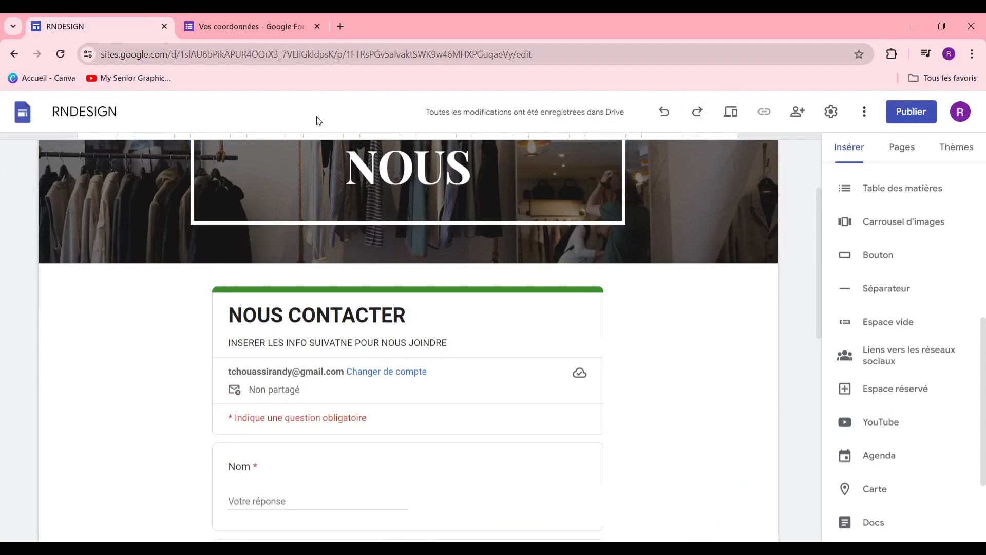
{"action": "scroll", "coordinate": [710, 176], "scroll_direction": "up", "scroll_amount": 3}
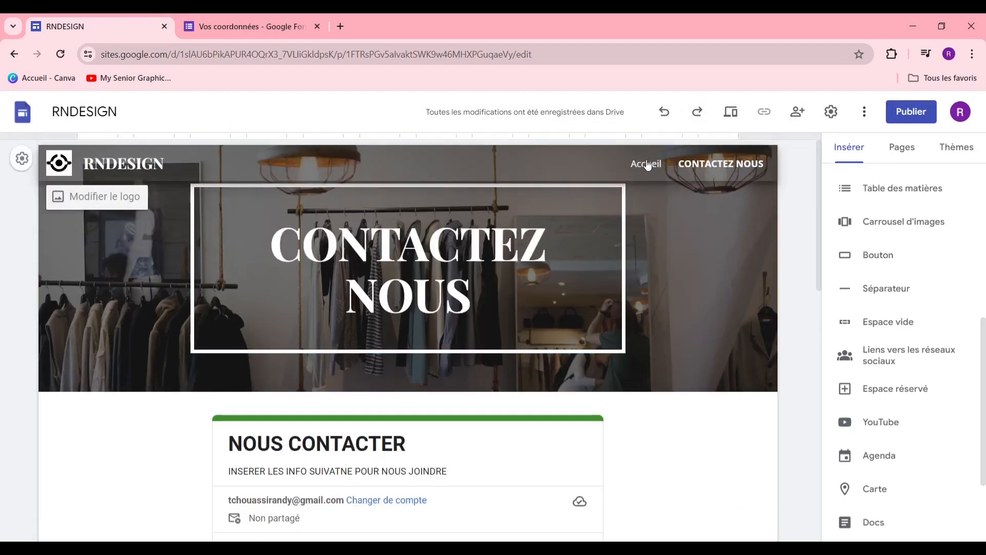
Step: Switch to the Accueil page and open the site preview
{"action": "left_click", "coordinate": [648, 165]}
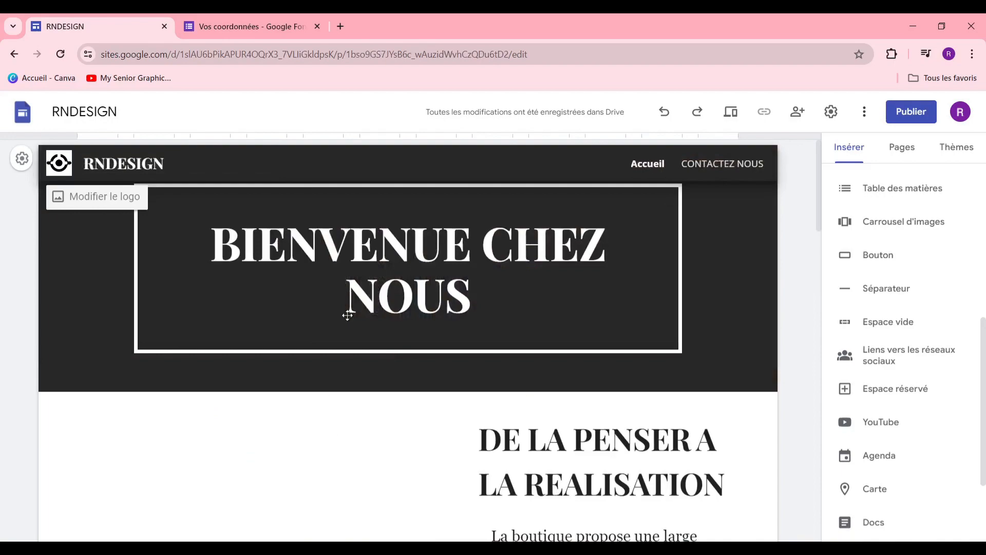
{"action": "scroll", "coordinate": [470, 336], "scroll_direction": "down", "scroll_amount": 15}
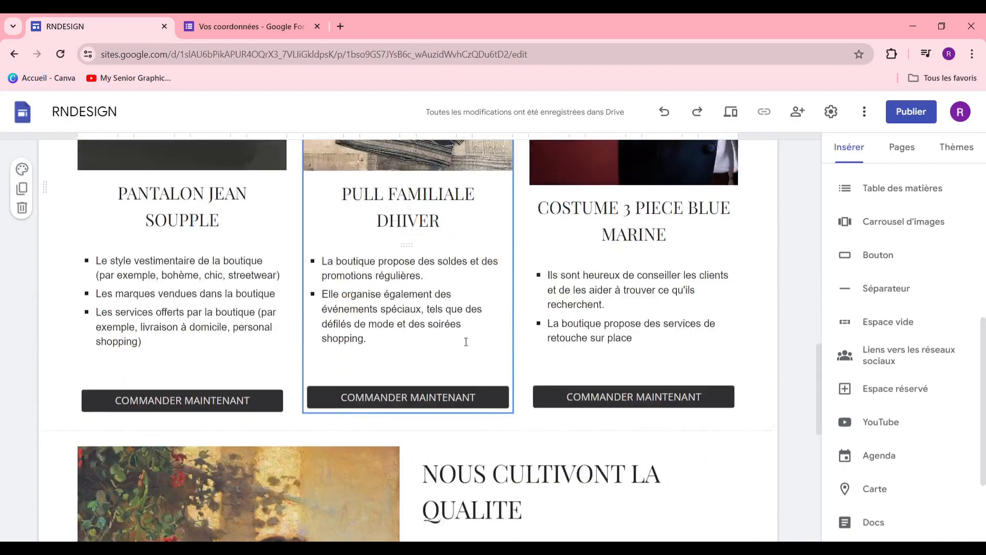
{"action": "scroll", "coordinate": [466, 342], "scroll_direction": "up", "scroll_amount": 15}
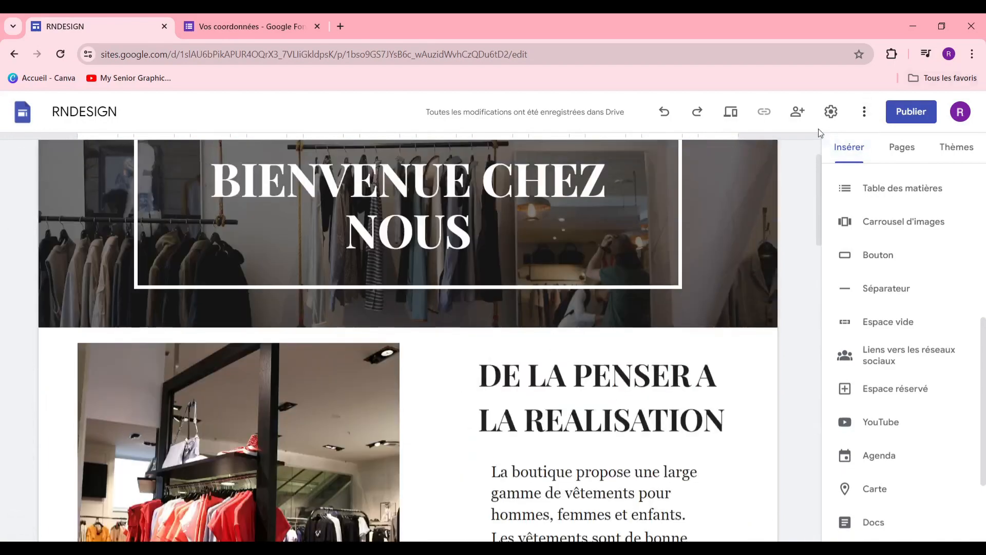
{"action": "left_click", "coordinate": [732, 111]}
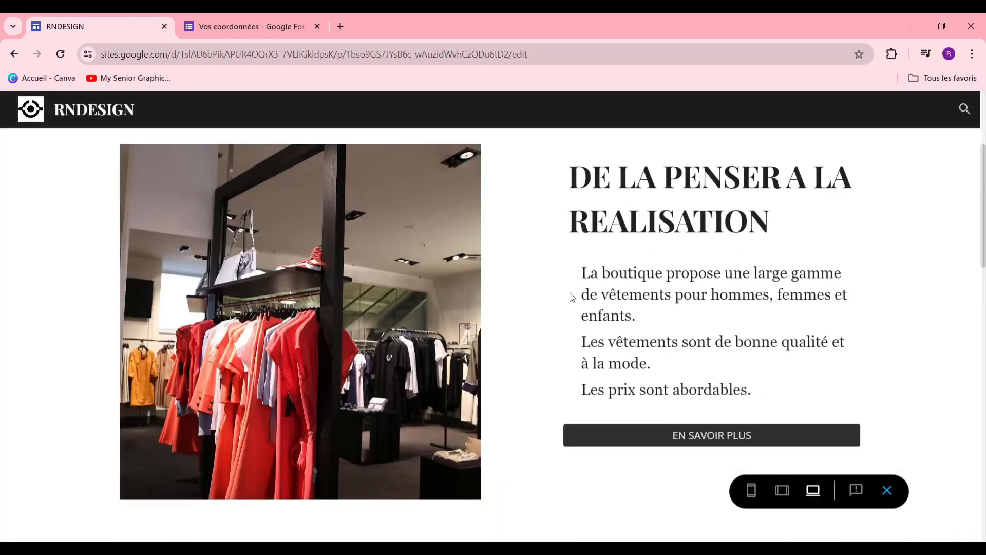
Step: Scroll through the Accueil page in the desktop preview
{"action": "scroll", "coordinate": [568, 293], "scroll_direction": "down", "scroll_amount": 10}
{"action": "scroll", "coordinate": [568, 297], "scroll_direction": "up", "scroll_amount": 10}
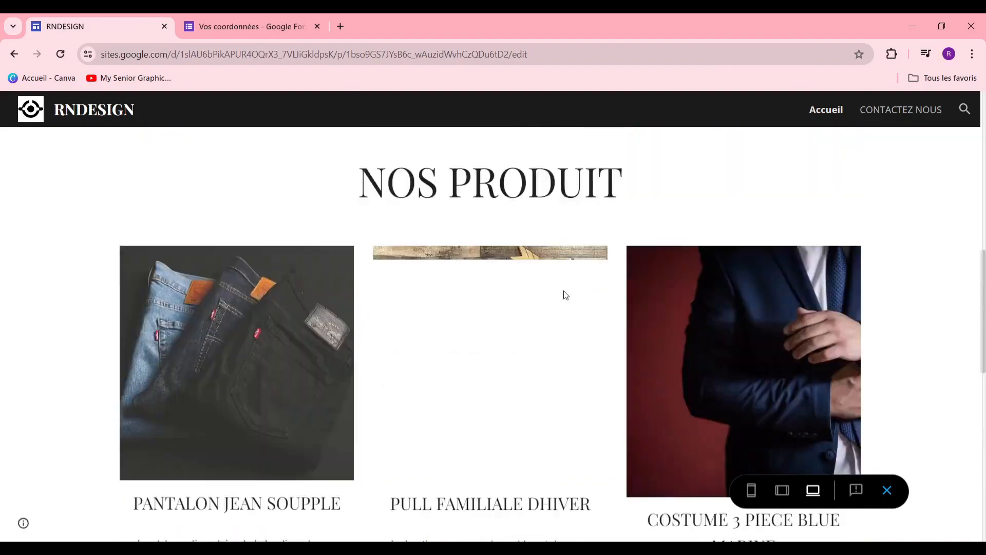
{"action": "scroll", "coordinate": [565, 292], "scroll_direction": "down", "scroll_amount": 9}
{"action": "scroll", "coordinate": [569, 299], "scroll_direction": "down", "scroll_amount": 5}
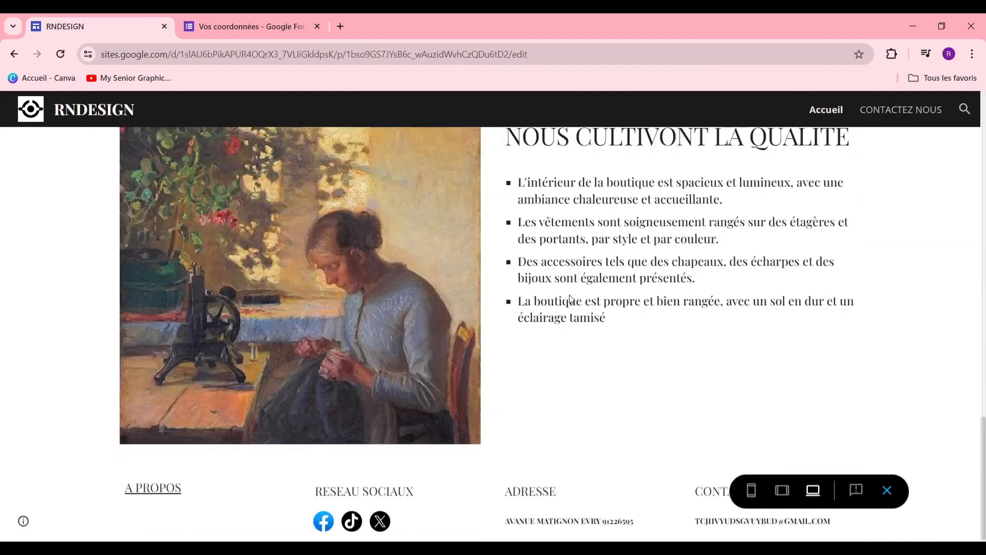
{"action": "scroll", "coordinate": [568, 297], "scroll_direction": "up", "scroll_amount": 12}
{"action": "scroll", "coordinate": [565, 293], "scroll_direction": "up", "scroll_amount": 10}
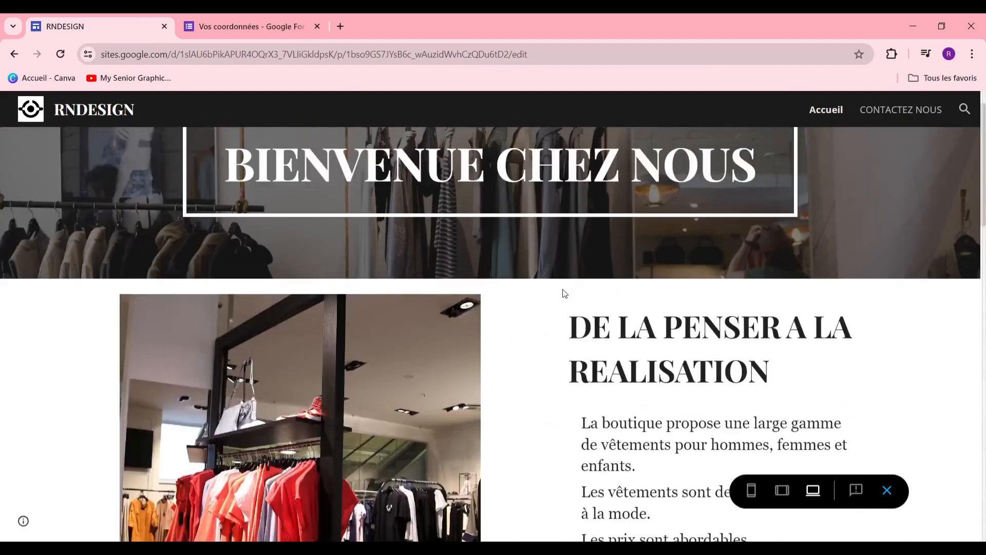
{"action": "scroll", "coordinate": [563, 290], "scroll_direction": "down", "scroll_amount": 12}
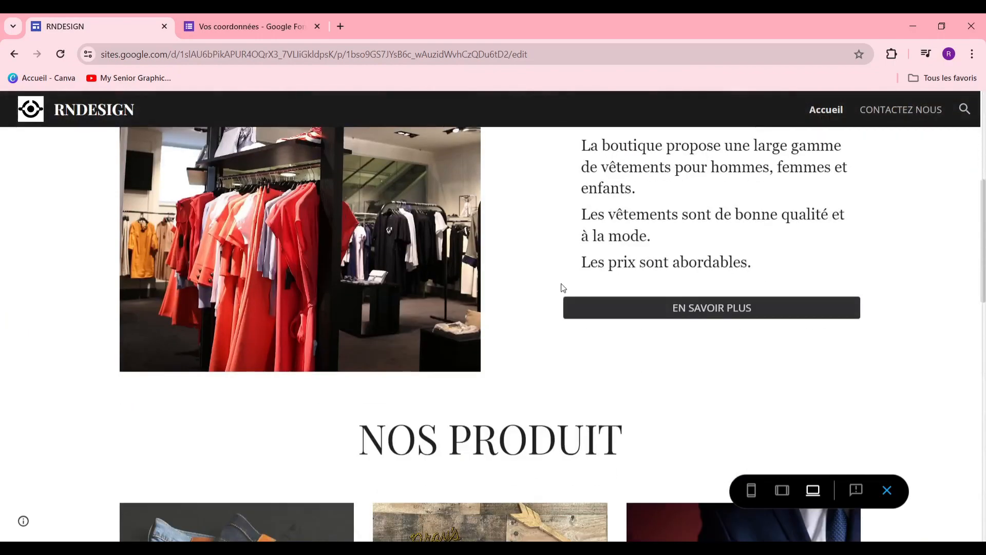
{"action": "scroll", "coordinate": [563, 289], "scroll_direction": "down", "scroll_amount": 4}
{"action": "scroll", "coordinate": [588, 350], "scroll_direction": "up", "scroll_amount": 5}
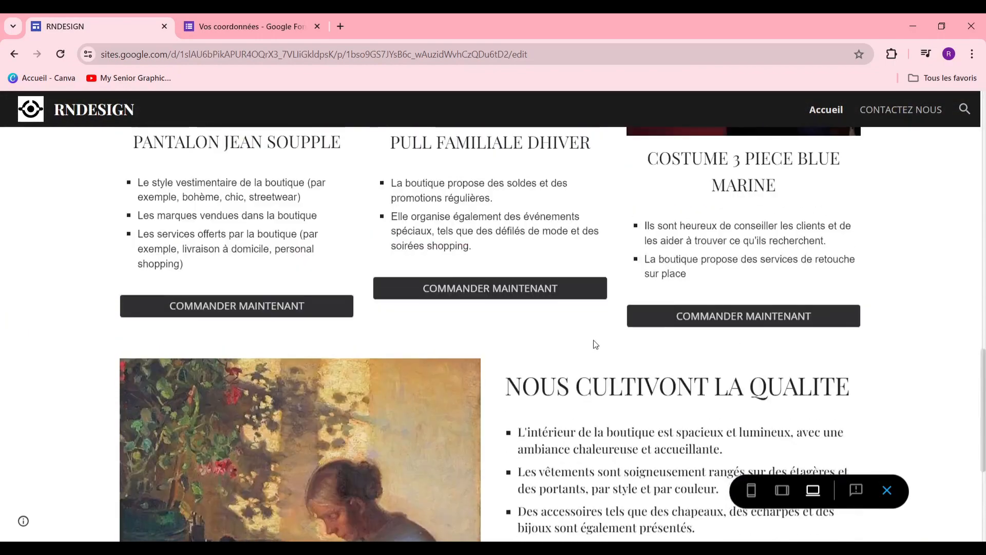
Step: Check the site preview at phone size, scrolling through the page
{"action": "left_click", "coordinate": [751, 490]}
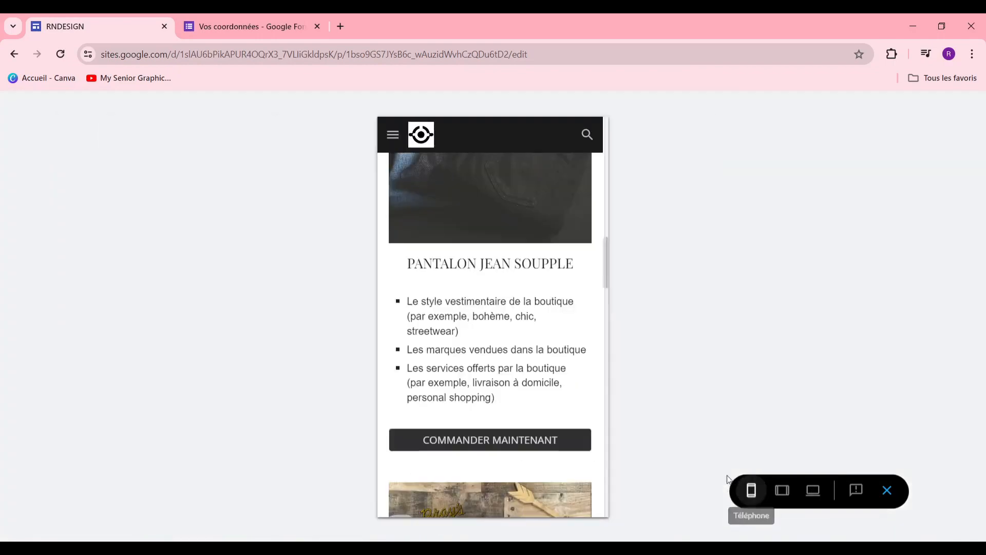
{"action": "scroll", "coordinate": [565, 381], "scroll_direction": "down", "scroll_amount": 5}
{"action": "scroll", "coordinate": [555, 373], "scroll_direction": "up", "scroll_amount": 15}
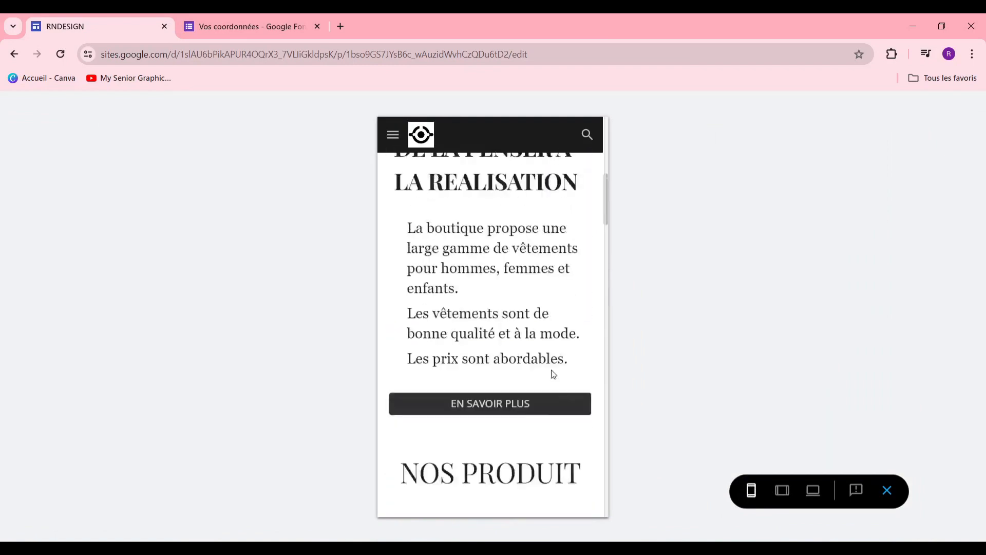
{"action": "scroll", "coordinate": [551, 367], "scroll_direction": "down", "scroll_amount": 3}
{"action": "scroll", "coordinate": [551, 363], "scroll_direction": "down", "scroll_amount": 5}
{"action": "scroll", "coordinate": [550, 357], "scroll_direction": "up", "scroll_amount": 10}
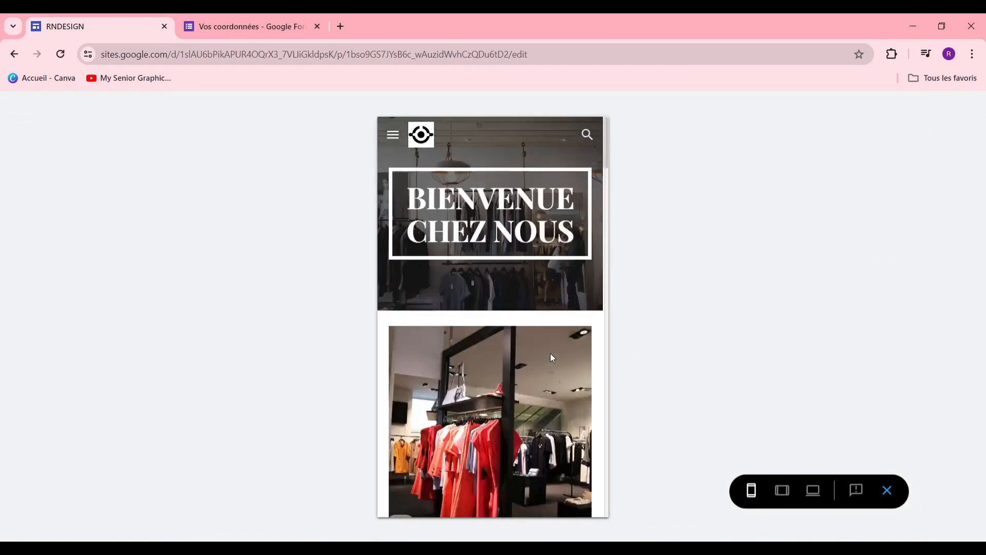
{"action": "scroll", "coordinate": [552, 345], "scroll_direction": "down", "scroll_amount": 6}
{"action": "scroll", "coordinate": [555, 339], "scroll_direction": "down", "scroll_amount": 3}
Step: Check the tablet preview, then return to desktop width and scroll through the page
{"action": "left_click", "coordinate": [782, 489]}
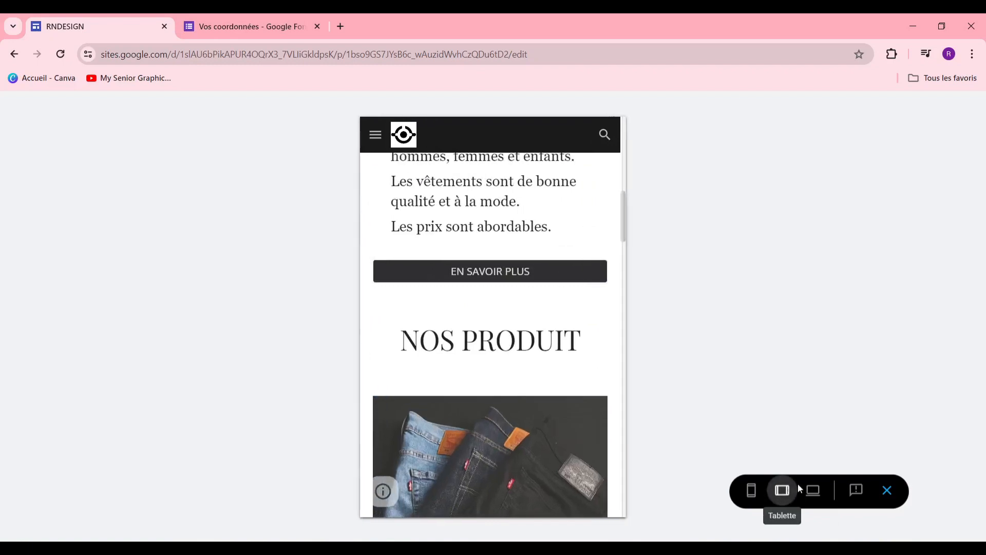
{"action": "left_click", "coordinate": [813, 490]}
{"action": "scroll", "coordinate": [692, 380], "scroll_direction": "down", "scroll_amount": 5}
{"action": "scroll", "coordinate": [692, 380], "scroll_direction": "up", "scroll_amount": 6}
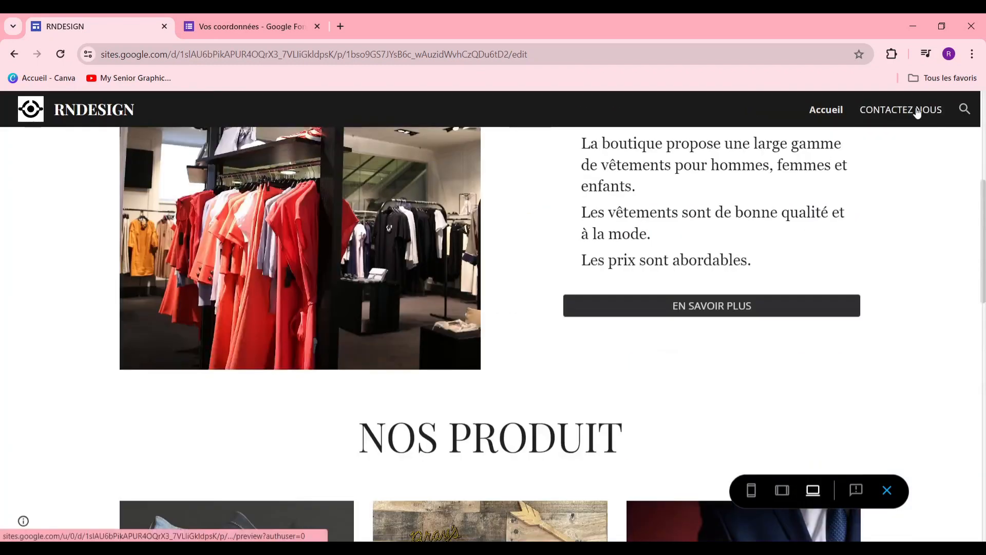
{"action": "scroll", "coordinate": [591, 305], "scroll_direction": "down", "scroll_amount": 1}
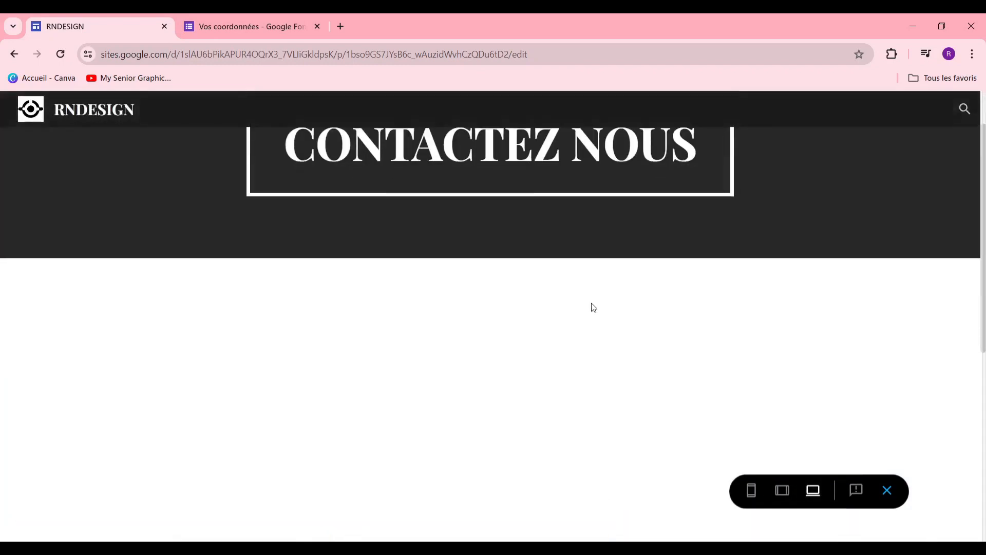
{"action": "scroll", "coordinate": [588, 308], "scroll_direction": "down", "scroll_amount": 4}
{"action": "scroll", "coordinate": [583, 311], "scroll_direction": "up", "scroll_amount": 4}
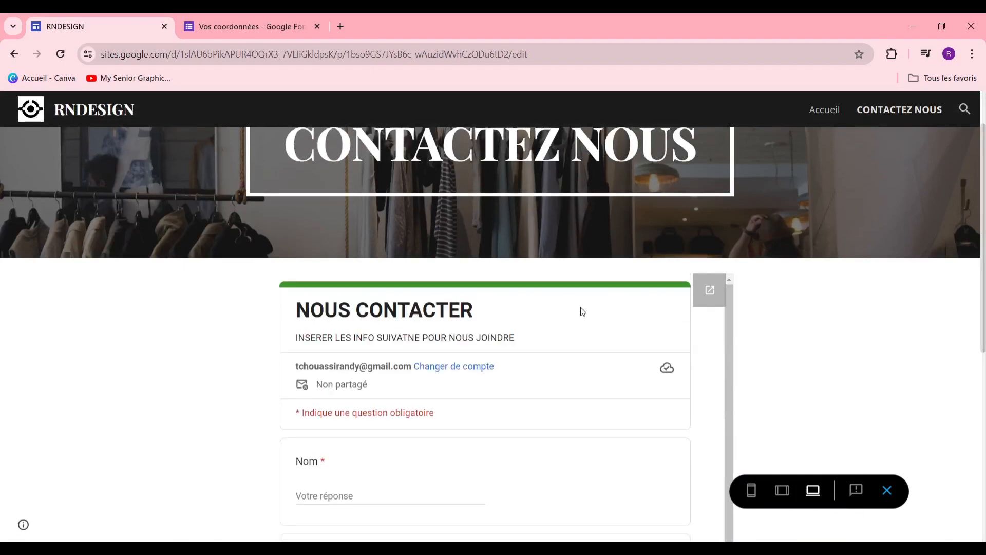
{"action": "scroll", "coordinate": [578, 311], "scroll_direction": "down", "scroll_amount": 4}
{"action": "scroll", "coordinate": [577, 310], "scroll_direction": "up", "scroll_amount": 4}
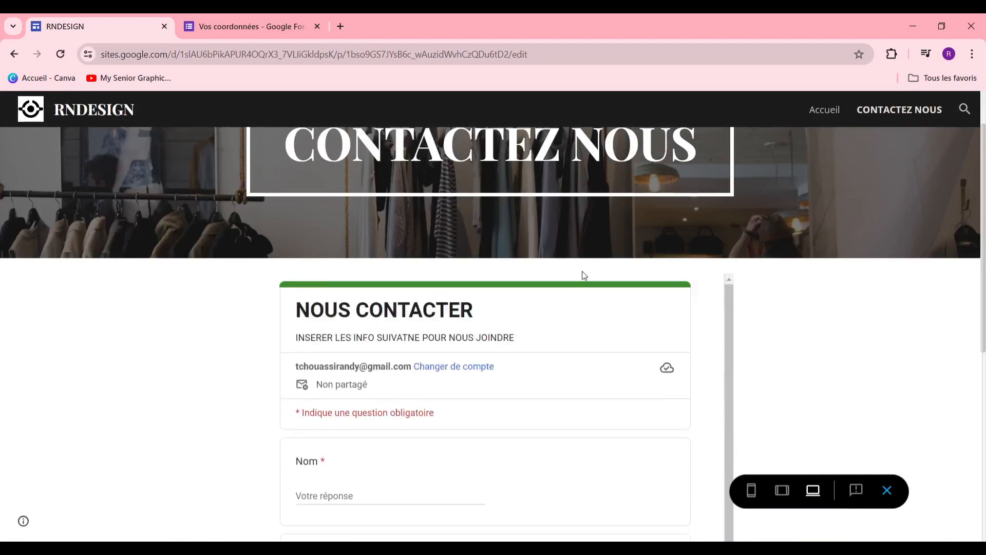
{"action": "scroll", "coordinate": [601, 276], "scroll_direction": "up", "scroll_amount": 1}
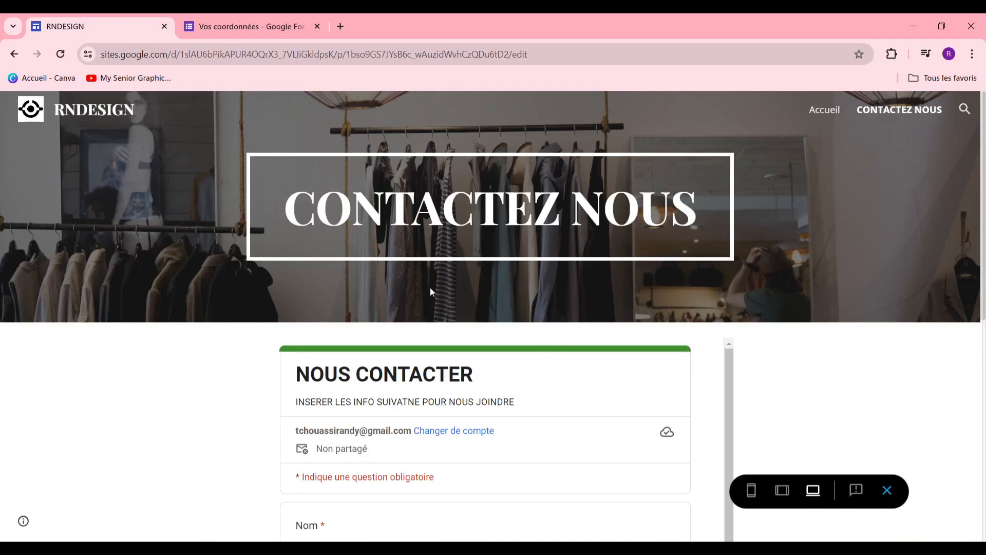
Step: Leave the preview and publish the site at the web address rndesignvd
{"action": "left_click", "coordinate": [888, 491]}
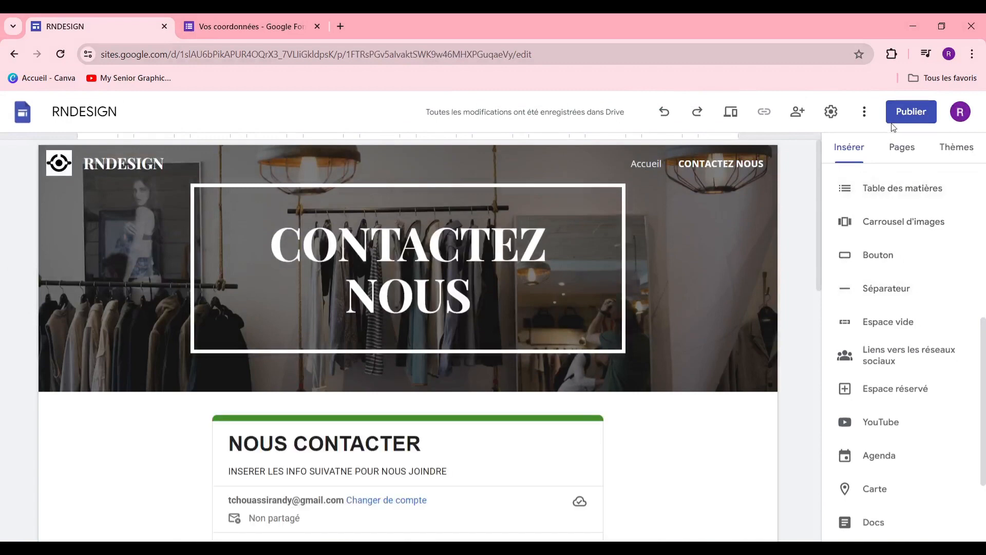
{"action": "left_click", "coordinate": [906, 113]}
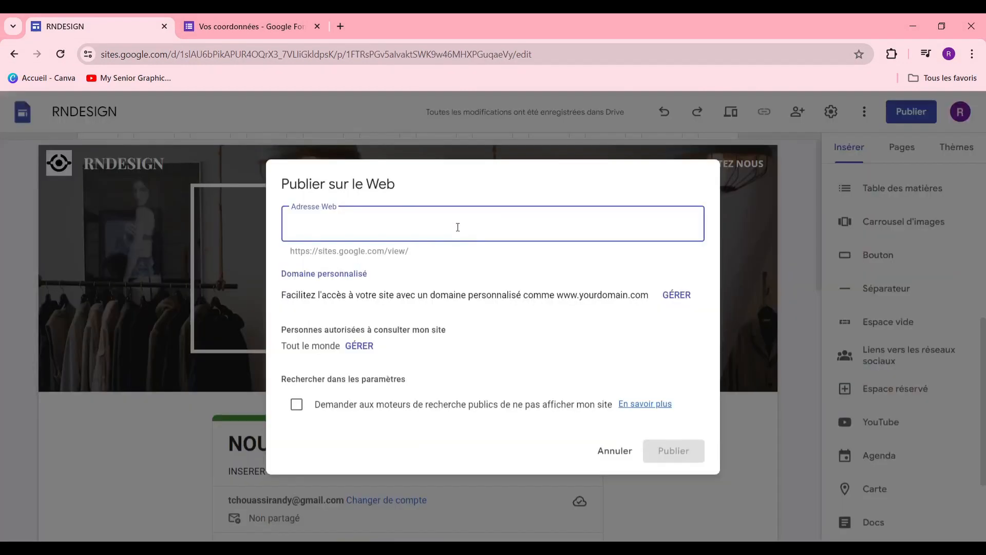
{"action": "left_click", "coordinate": [419, 212]}
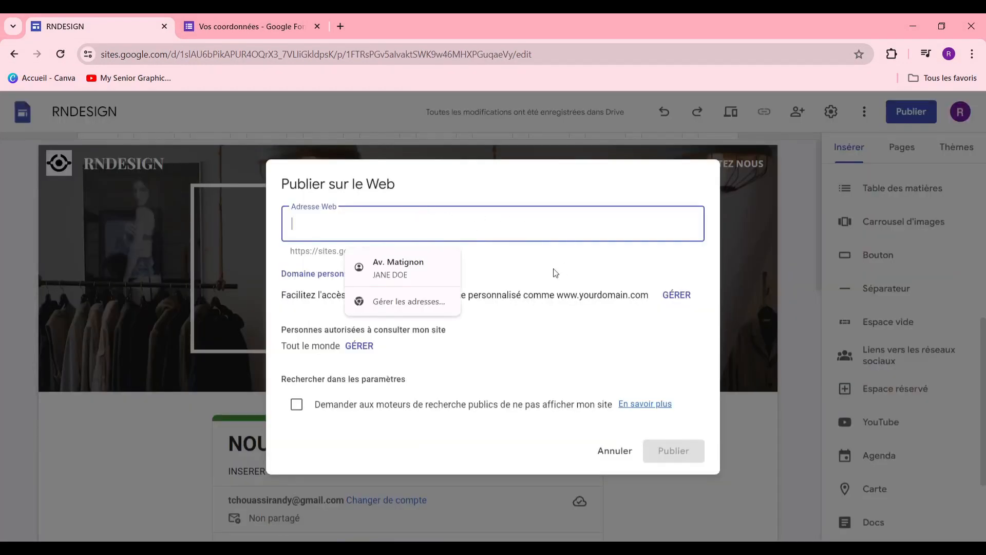
{"action": "left_click", "coordinate": [601, 286]}
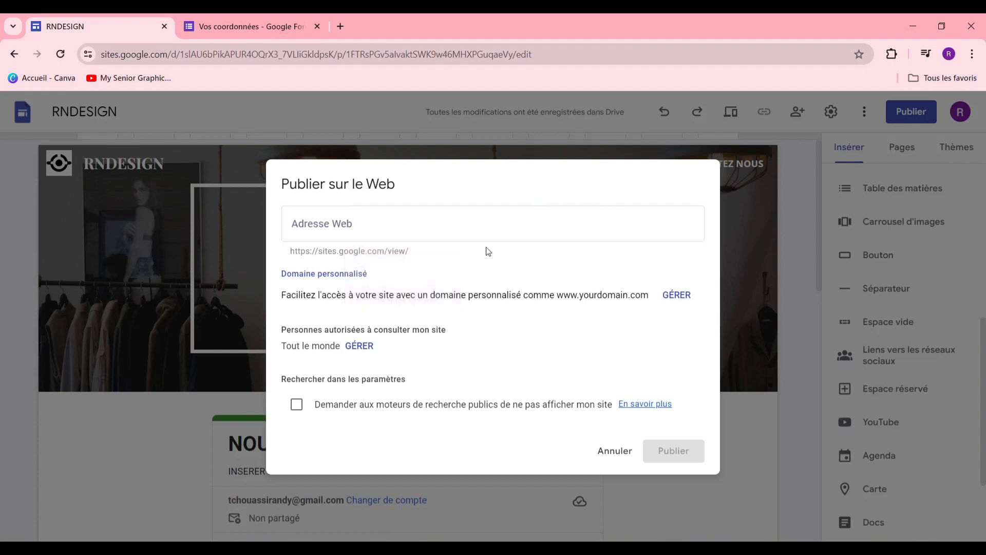
{"action": "left_click", "coordinate": [580, 218]}
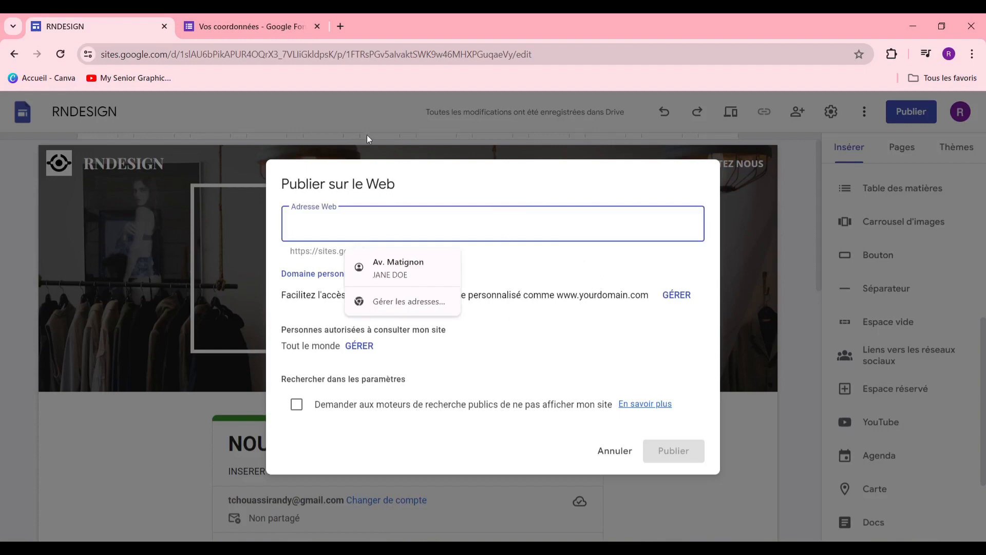
{"action": "type", "text": "rndesignvd"}
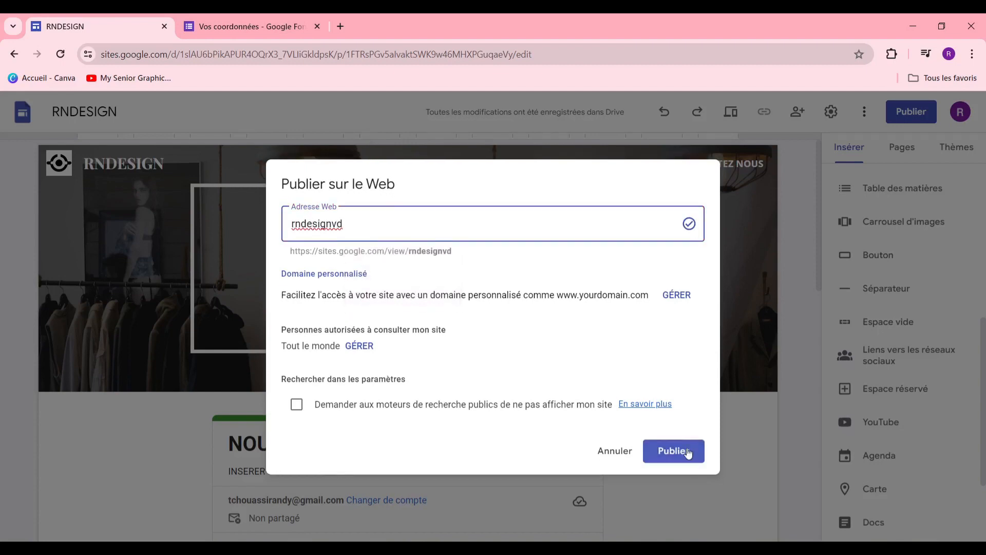
{"action": "left_click", "coordinate": [688, 453]}
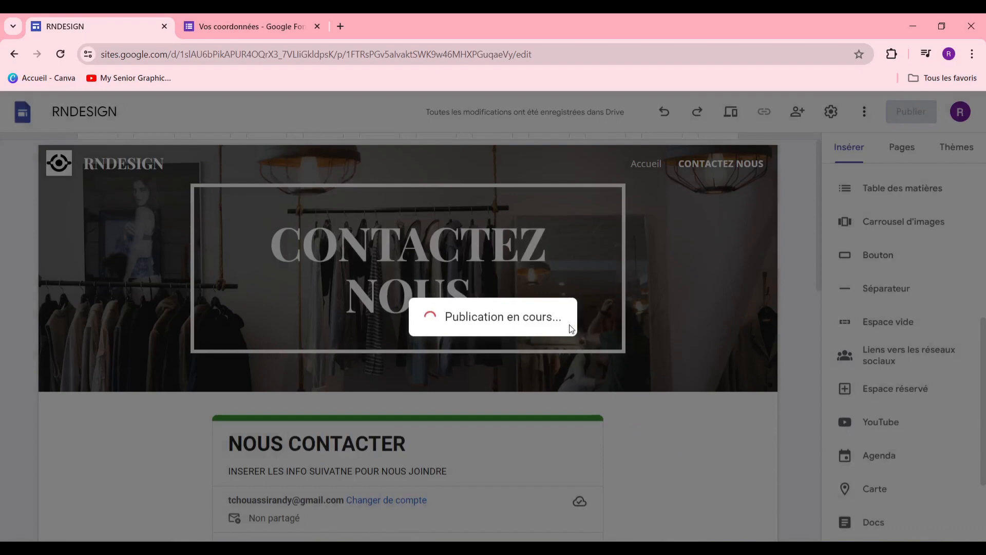